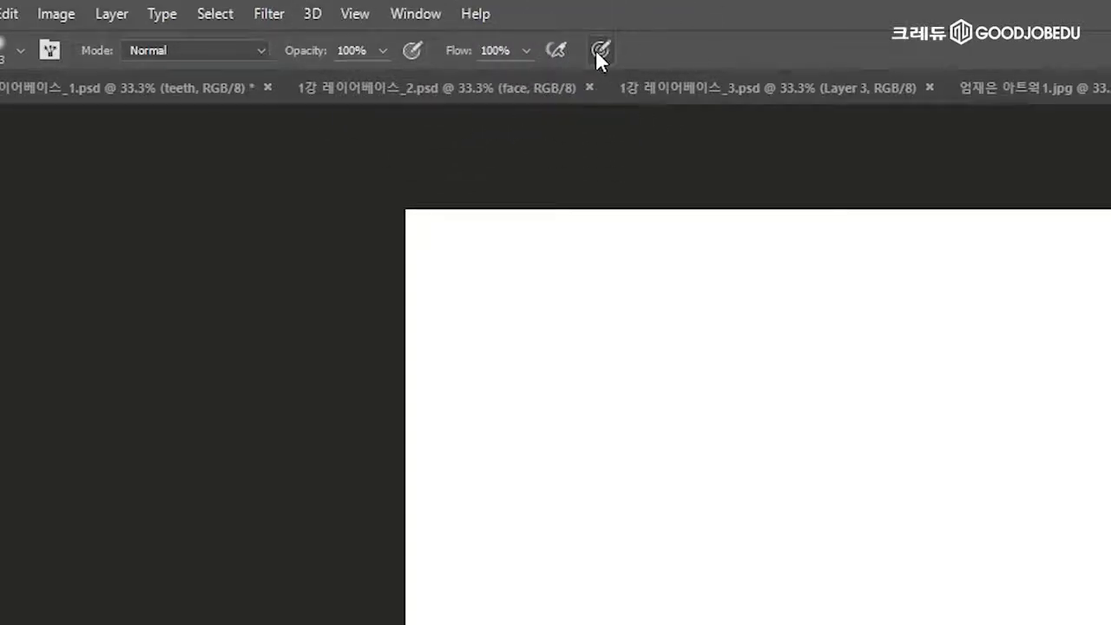
Paint three long wavy grey test strokes down the canvas with pen pressure controlling brush size.
{"action": "key", "text": "ctrl"}
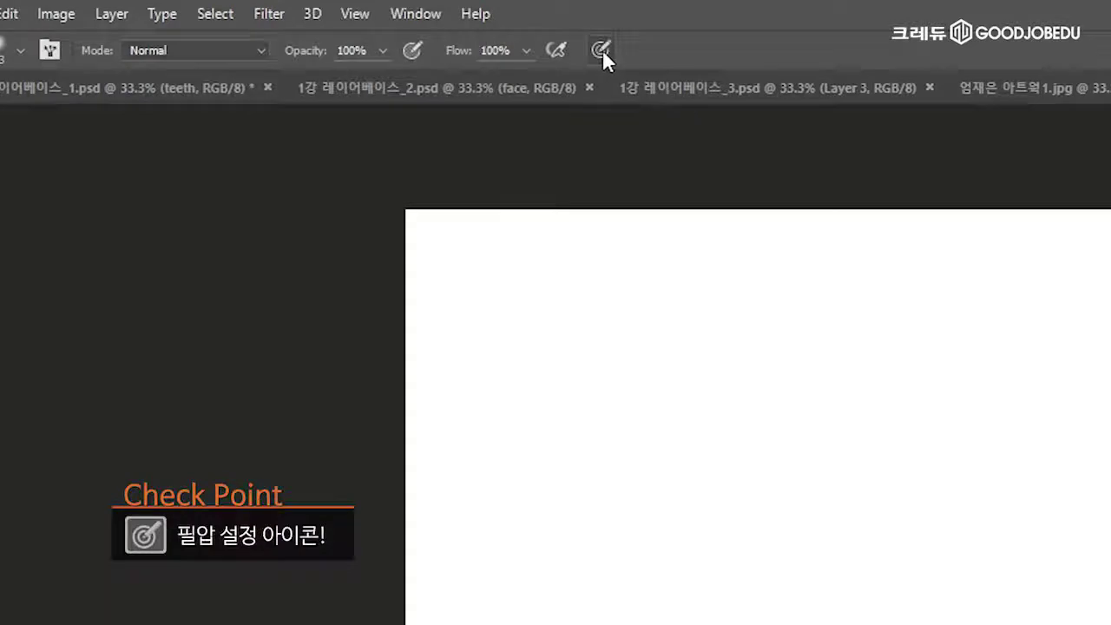
{"action": "key", "text": "ctrl"}
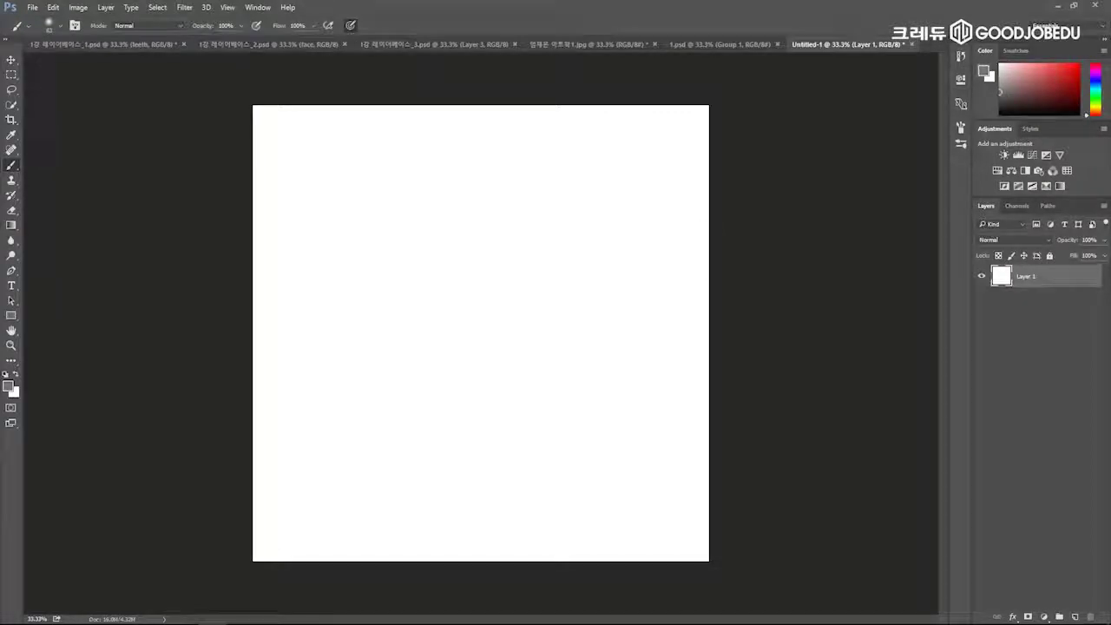
{"action": "mouse_move", "coordinate": [348, 137]}
{"action": "left_mouse_down"}
{"action": "mouse_move", "coordinate": [423, 257]}
{"action": "mouse_move", "coordinate": [442, 330]}
{"action": "mouse_move", "coordinate": [386, 439]}
{"action": "left_mouse_up"}
{"action": "mouse_move", "coordinate": [415, 139]}
{"action": "left_mouse_down"}
{"action": "mouse_move", "coordinate": [413, 188]}
{"action": "mouse_move", "coordinate": [327, 334]}
{"action": "mouse_move", "coordinate": [369, 380]}
{"action": "mouse_move", "coordinate": [497, 398]}
{"action": "mouse_move", "coordinate": [451, 461]}
{"action": "left_mouse_up"}
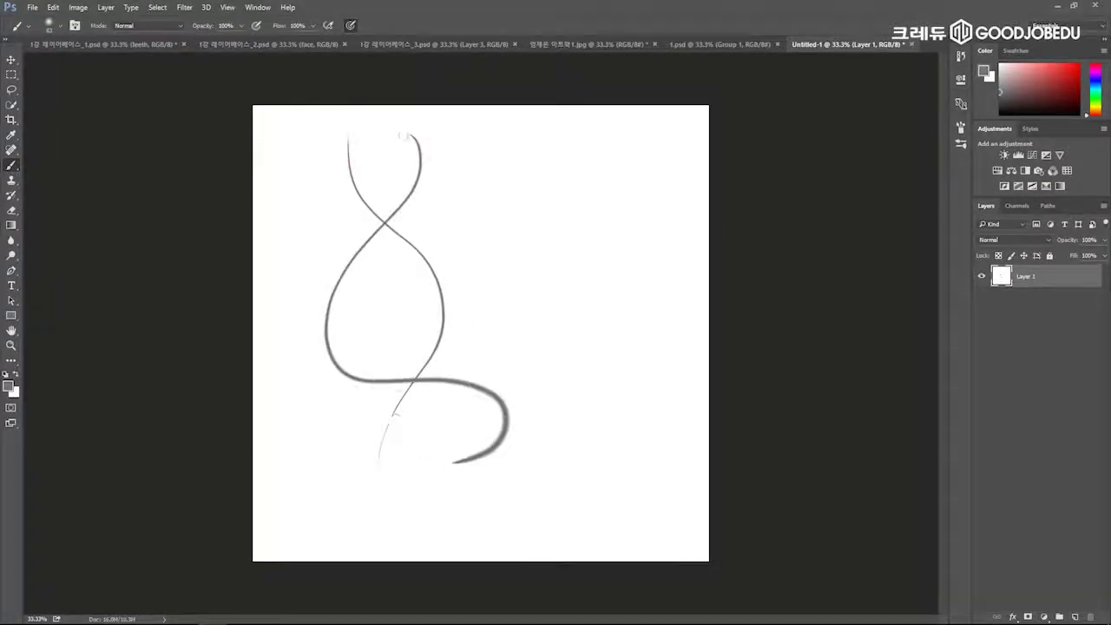
{"action": "mouse_move", "coordinate": [537, 149]}
{"action": "left_mouse_down"}
{"action": "mouse_move", "coordinate": [521, 205]}
{"action": "mouse_move", "coordinate": [557, 463]}
{"action": "left_mouse_up"}
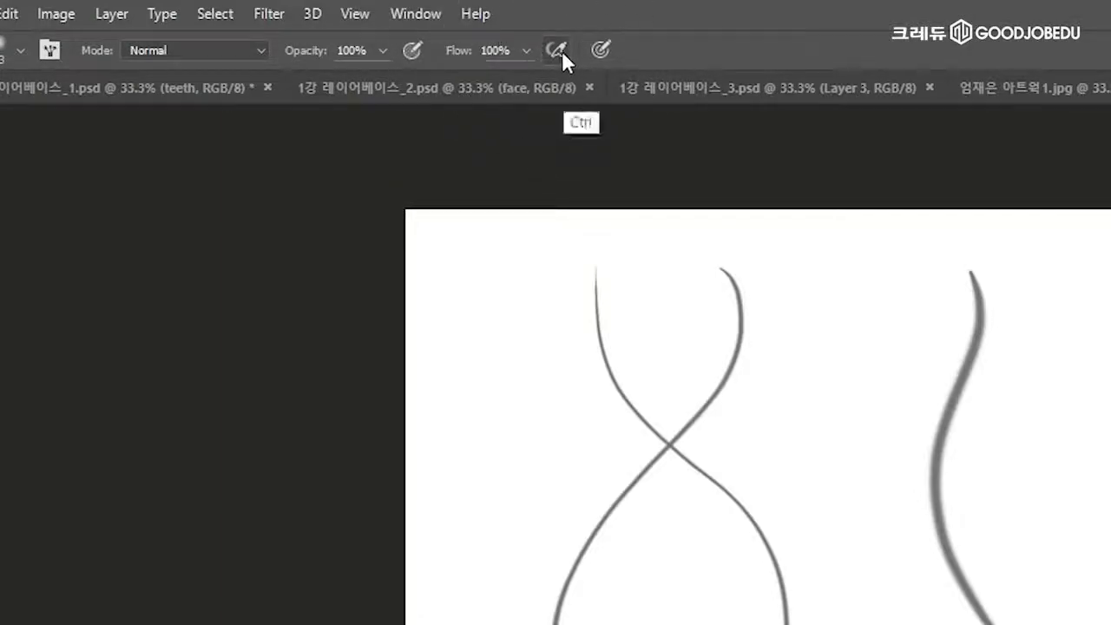
Paint one wavy test stroke with pen pressure controlling opacity and another with opacity pressure disabled.
{"action": "left_click", "coordinate": [600, 49]}
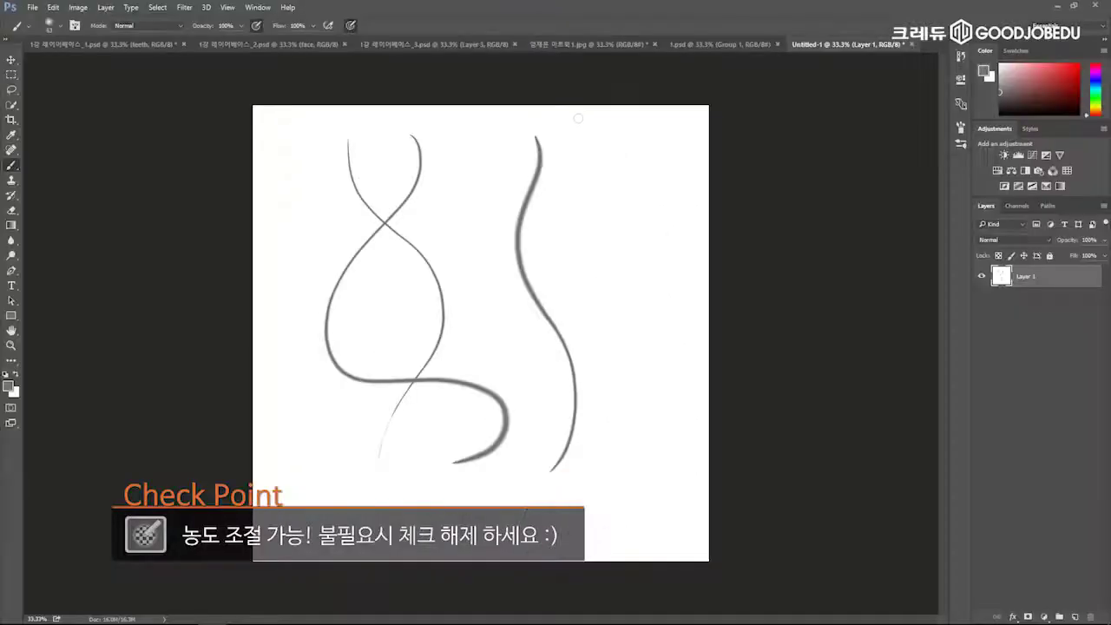
{"action": "mouse_move", "coordinate": [591, 130]}
{"action": "left_mouse_down"}
{"action": "mouse_move", "coordinate": [569, 246]}
{"action": "mouse_move", "coordinate": [610, 284]}
{"action": "mouse_move", "coordinate": [560, 410]}
{"action": "mouse_move", "coordinate": [605, 487]}
{"action": "mouse_move", "coordinate": [577, 517]}
{"action": "left_mouse_up"}
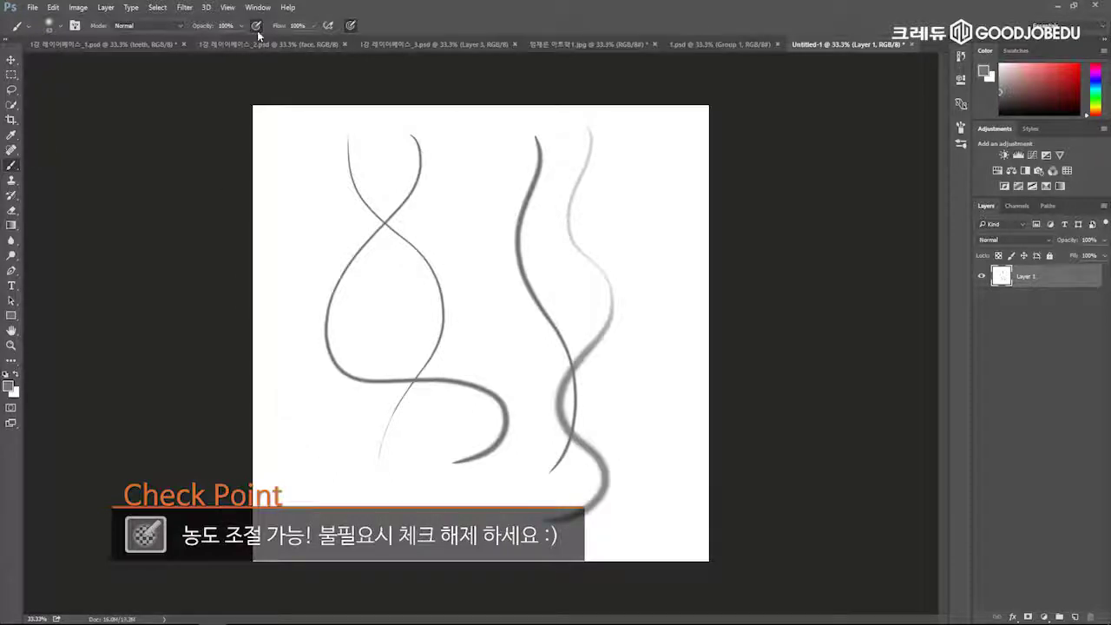
{"action": "mouse_move", "coordinate": [321, 134]}
{"action": "left_mouse_down"}
{"action": "mouse_move", "coordinate": [303, 154]}
{"action": "mouse_move", "coordinate": [318, 334]}
{"action": "mouse_move", "coordinate": [311, 438]}
{"action": "mouse_move", "coordinate": [357, 502]}
{"action": "mouse_move", "coordinate": [306, 540]}
{"action": "left_mouse_up"}
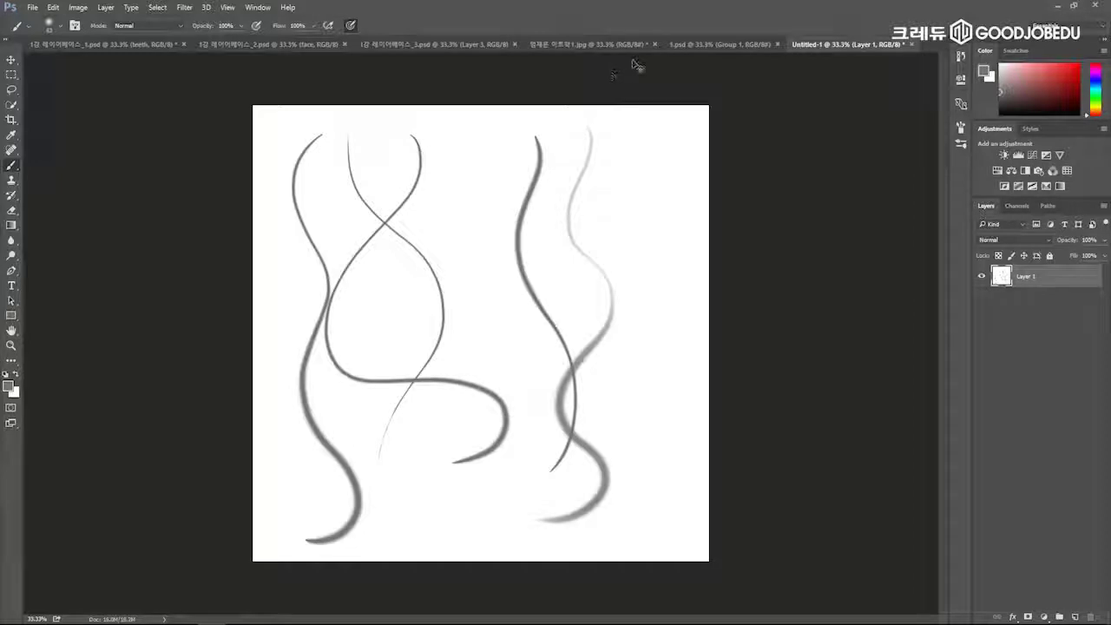
Clear all test strokes from the canvas and add a new empty layer above Layer 1.
{"action": "key", "text": "ctrl+a"}
{"action": "key", "text": "BackSpace"}
{"action": "key", "text": "ctrl+d"}
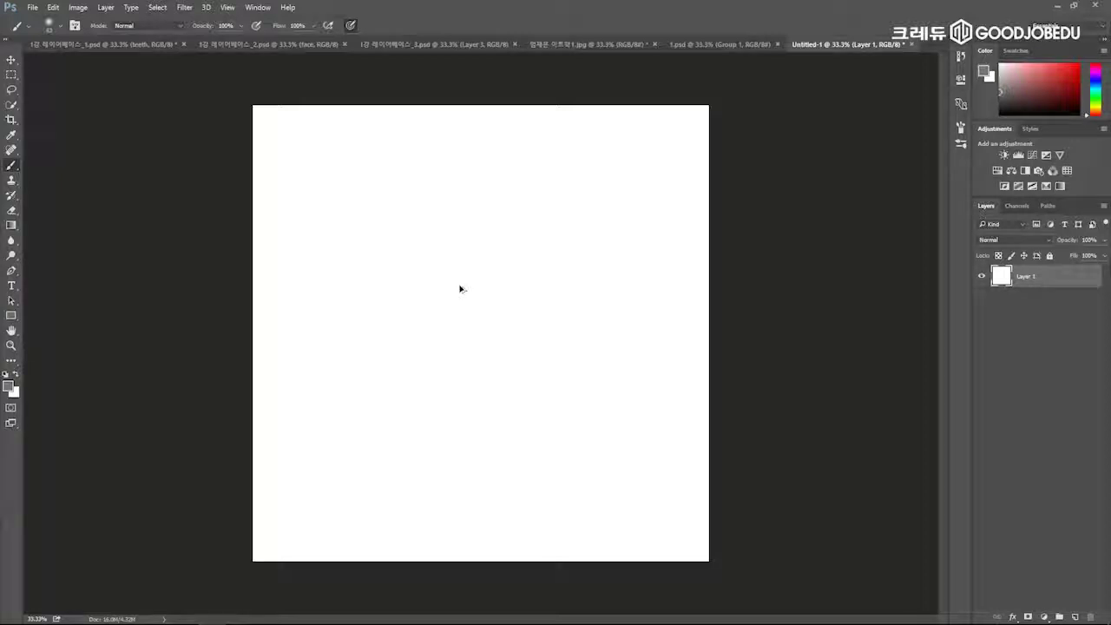
{"action": "key", "text": "ctrl+shift+alt+n"}
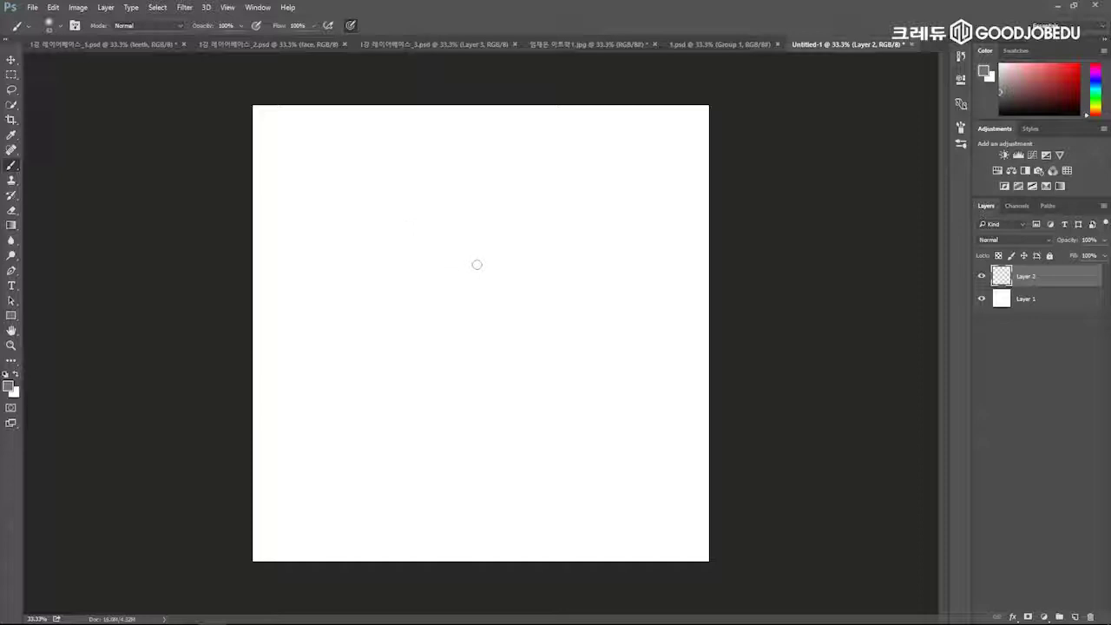
Paint a large solid grey disc on Layer 2 with a hard round brush at 100% hardness.
{"action": "mouse_move", "coordinate": [450, 257]}
{"action": "left_mouse_down"}
{"action": "mouse_move", "coordinate": [489, 293]}
{"action": "mouse_move", "coordinate": [550, 523]}
{"action": "left_mouse_up"}
{"action": "mouse_move", "coordinate": [436, 256]}
{"action": "left_mouse_down"}
{"action": "mouse_move", "coordinate": [507, 487]}
{"action": "mouse_move", "coordinate": [432, 255]}
{"action": "mouse_move", "coordinate": [478, 265]}
{"action": "mouse_move", "coordinate": [484, 281]}
{"action": "mouse_move", "coordinate": [469, 287]}
{"action": "mouse_move", "coordinate": [454, 271]}
{"action": "mouse_move", "coordinate": [484, 311]}
{"action": "mouse_move", "coordinate": [507, 288]}
{"action": "left_mouse_up"}
{"action": "right_click", "coordinate": [430, 295]}
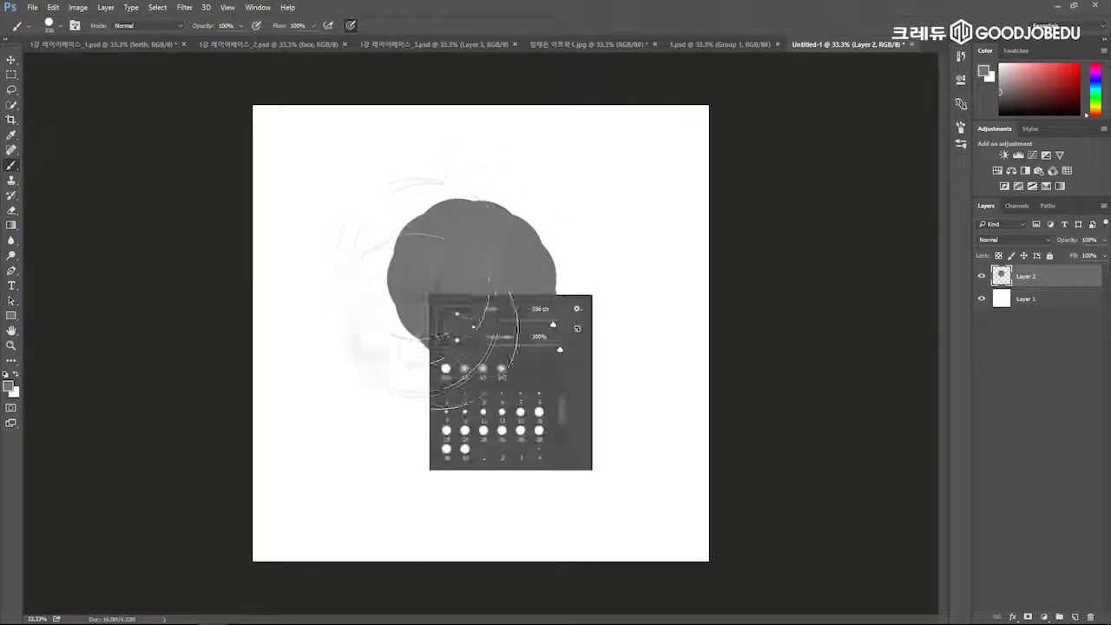
{"action": "mouse_move", "coordinate": [392, 287]}
{"action": "left_mouse_down"}
{"action": "mouse_move", "coordinate": [462, 281]}
{"action": "mouse_move", "coordinate": [461, 259]}
{"action": "mouse_move", "coordinate": [413, 259]}
{"action": "mouse_move", "coordinate": [456, 320]}
{"action": "mouse_move", "coordinate": [457, 342]}
{"action": "mouse_move", "coordinate": [440, 238]}
{"action": "mouse_move", "coordinate": [374, 251]}
{"action": "mouse_move", "coordinate": [487, 333]}
{"action": "mouse_move", "coordinate": [509, 294]}
{"action": "mouse_move", "coordinate": [413, 242]}
{"action": "mouse_move", "coordinate": [374, 346]}
{"action": "mouse_move", "coordinate": [466, 318]}
{"action": "mouse_move", "coordinate": [426, 315]}
{"action": "left_mouse_up"}
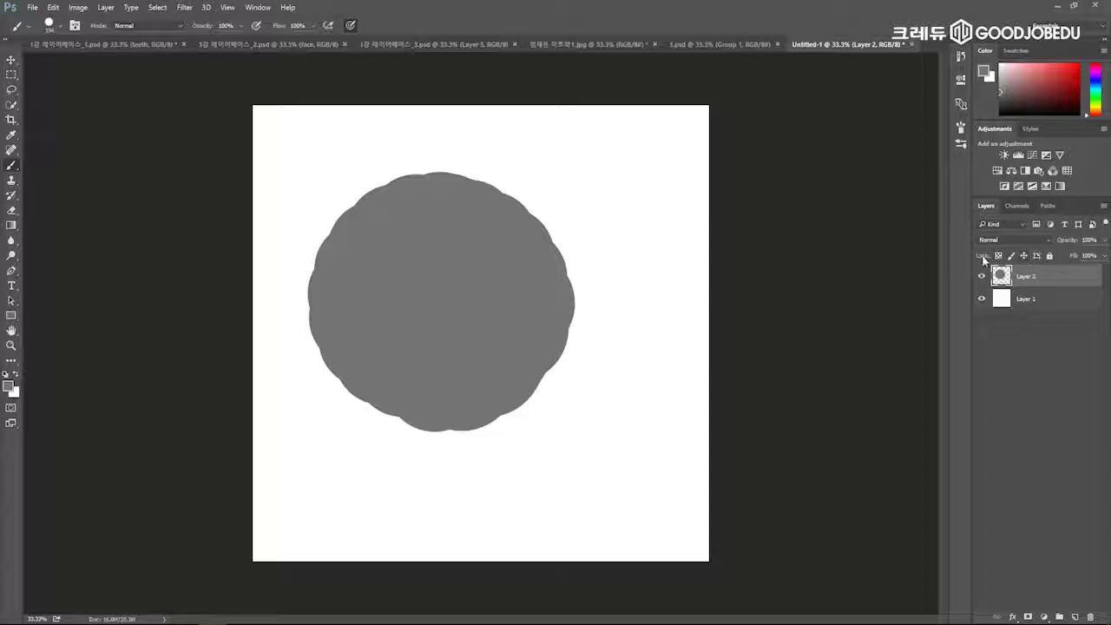
Try the full lock and the transparent pixel lock on Layer 2, leaving transparency unlocked.
{"action": "left_click", "coordinate": [1050, 256]}
{"action": "left_click", "coordinate": [999, 256]}
{"action": "left_click", "coordinate": [1000, 257]}
Pick a light red and paint a large soft blob across the grey disc's upper-right edge, undoing the stroke at the end.
{"action": "right_click", "coordinate": [489, 246]}
{"action": "key", "text": "super"}
{"action": "right_click", "coordinate": [486, 224]}
{"action": "key", "text": "super"}
{"action": "mouse_move", "coordinate": [471, 218]}
{"action": "left_mouse_down"}
{"action": "mouse_move", "coordinate": [521, 222]}
{"action": "mouse_move", "coordinate": [534, 193]}
{"action": "mouse_move", "coordinate": [528, 54]}
{"action": "left_mouse_up"}
{"action": "mouse_move", "coordinate": [562, 187]}
{"action": "left_mouse_down"}
{"action": "mouse_move", "coordinate": [518, 233]}
{"action": "mouse_move", "coordinate": [492, 206]}
{"action": "mouse_move", "coordinate": [482, 247]}
{"action": "left_mouse_up"}
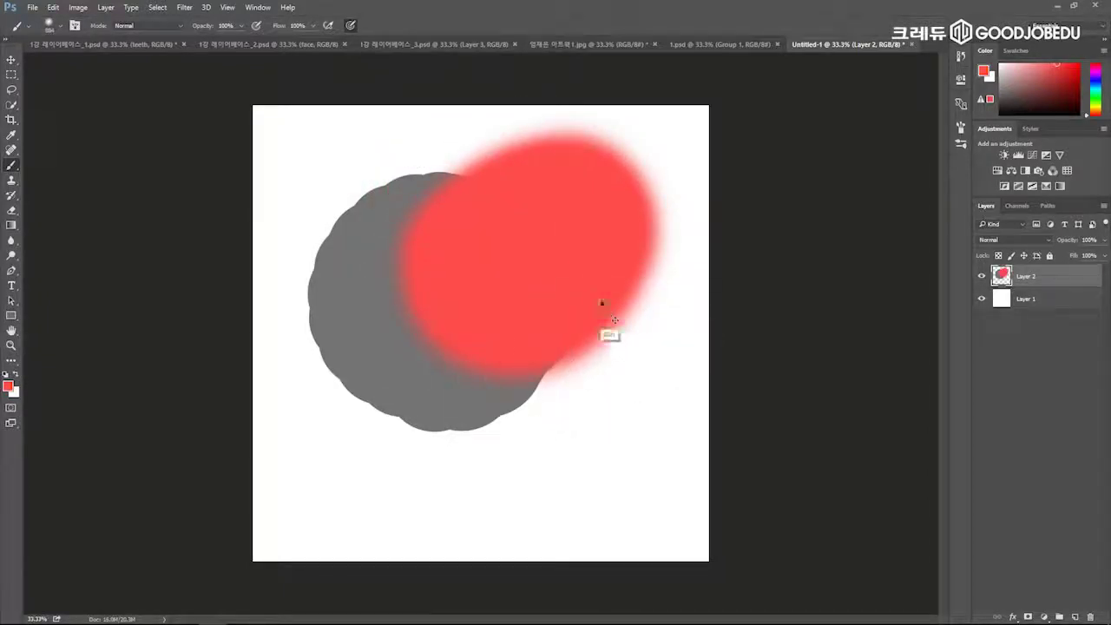
{"action": "key", "text": "ctrl+z"}
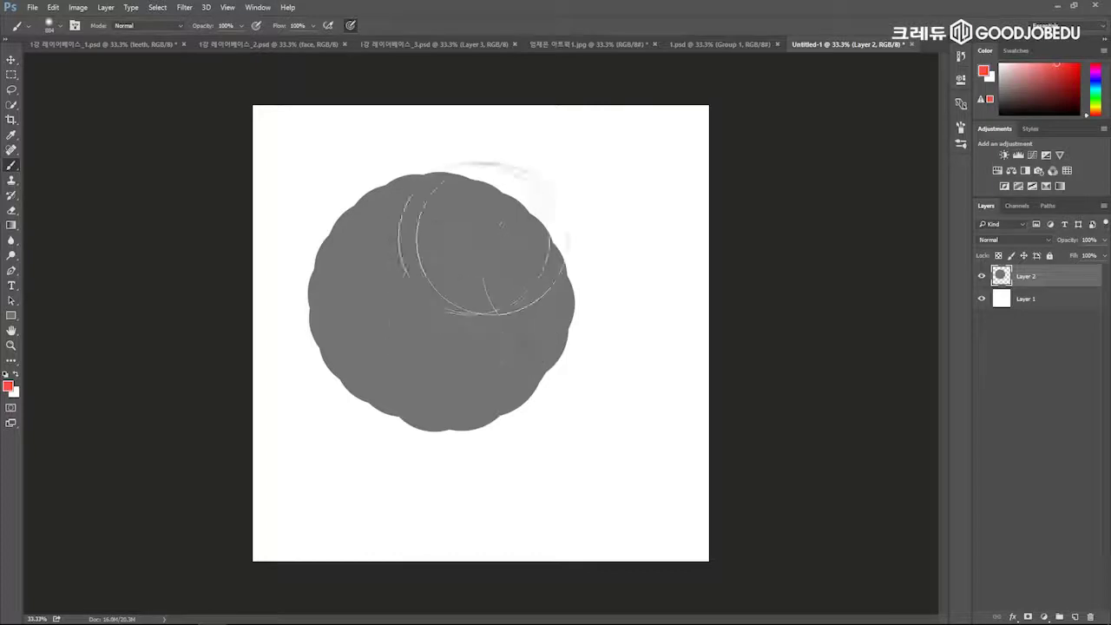
Lock Layer 2's transparent pixels and paint soft red over the right and centre of the grey disc.
{"action": "right_click", "coordinate": [492, 283], "text": "alt"}
{"action": "left_click_drag", "start_coordinate": [570, 278], "coordinate": [560, 299]}
{"action": "left_click", "coordinate": [492, 294]}
{"action": "right_click", "coordinate": [515, 334], "text": "alt"}
Sample white from the background and paint a soft round highlight on the upper part of the red disc.
{"action": "left_click", "coordinate": [587, 210], "text": "alt"}
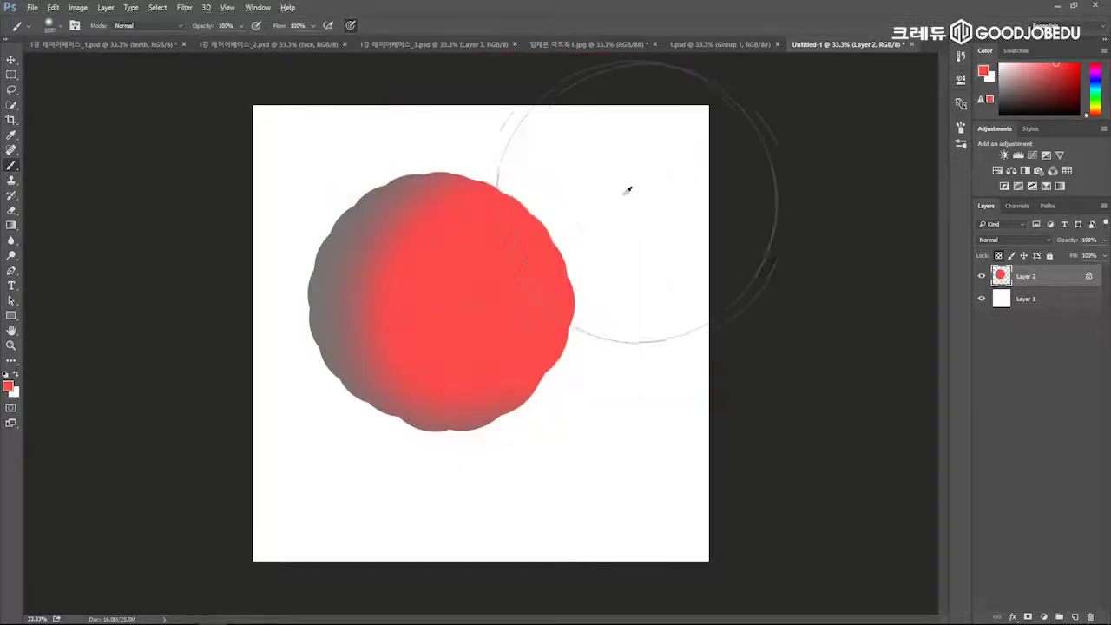
{"action": "right_click", "coordinate": [523, 267], "text": "alt"}
{"action": "right_click", "coordinate": [465, 256]}
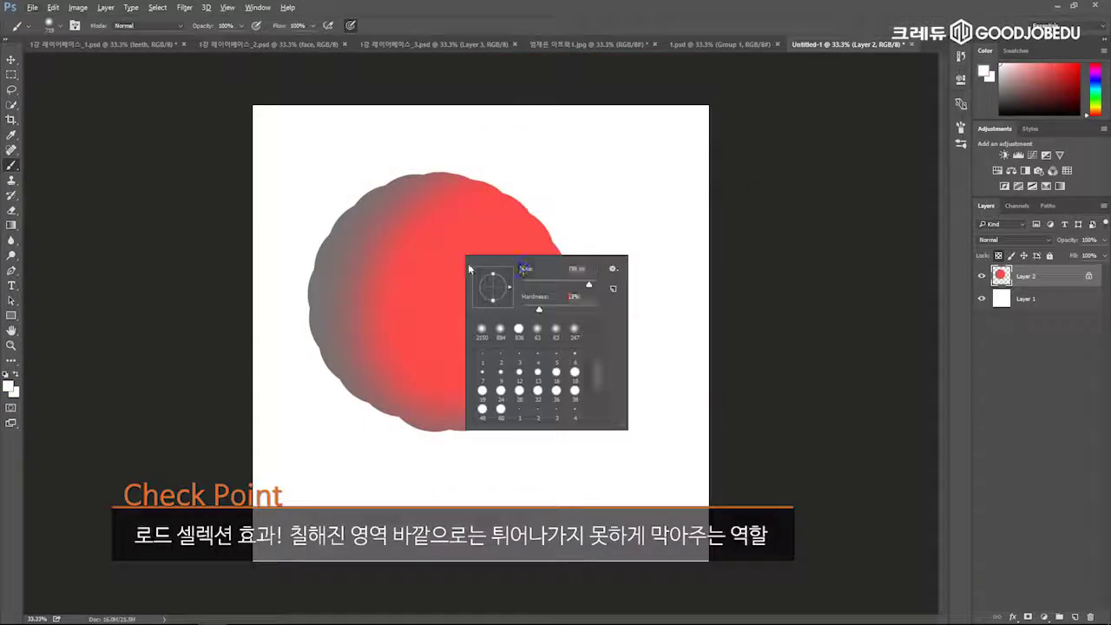
{"action": "right_click", "coordinate": [440, 251], "text": "alt"}
{"action": "mouse_move", "coordinate": [464, 234]}
{"action": "left_mouse_down"}
{"action": "mouse_move", "coordinate": [454, 255]}
{"action": "mouse_move", "coordinate": [479, 251]}
{"action": "left_mouse_up"}
{"action": "right_click", "coordinate": [464, 243], "text": "alt"}
Enable opacity pressure and blend the white highlight across the disc's upper half with a large soft brush.
{"action": "left_click", "coordinate": [256, 26]}
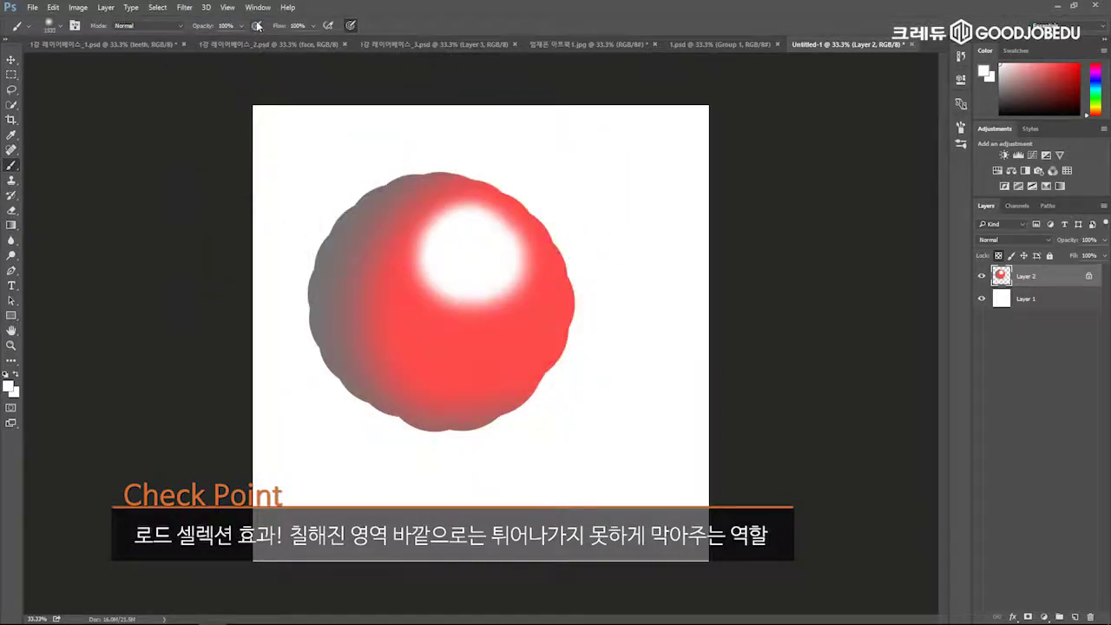
{"action": "mouse_move", "coordinate": [486, 235]}
{"action": "left_mouse_down"}
{"action": "mouse_move", "coordinate": [424, 238]}
{"action": "mouse_move", "coordinate": [469, 278]}
{"action": "mouse_move", "coordinate": [458, 257]}
{"action": "mouse_move", "coordinate": [486, 244]}
{"action": "mouse_move", "coordinate": [439, 250]}
{"action": "left_mouse_up"}
{"action": "right_click", "coordinate": [500, 295], "text": "alt"}
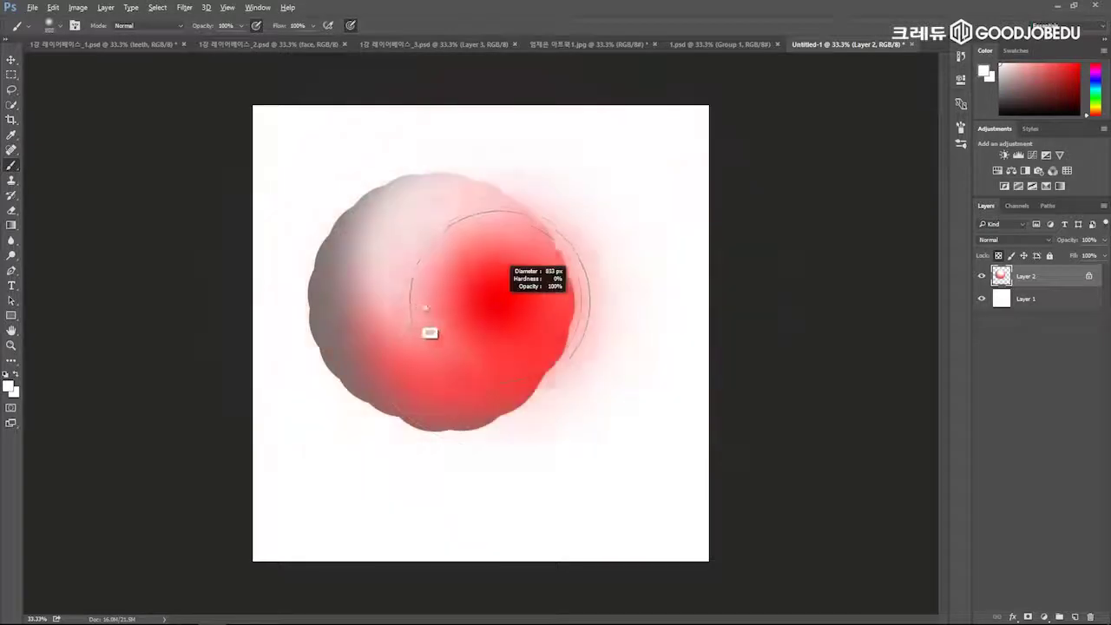
{"action": "key", "text": "ctrl"}
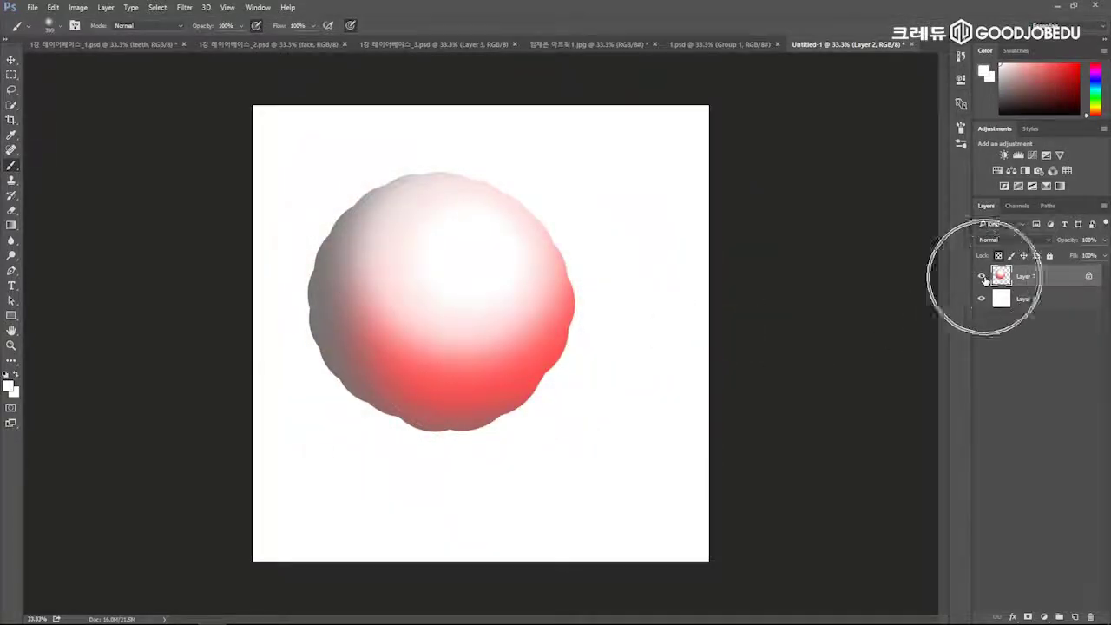
Hide Layer 2 and paint an overlapping, semi-transparent light pink blob on a new layer with a soft brush.
{"action": "left_click", "coordinate": [981, 277]}
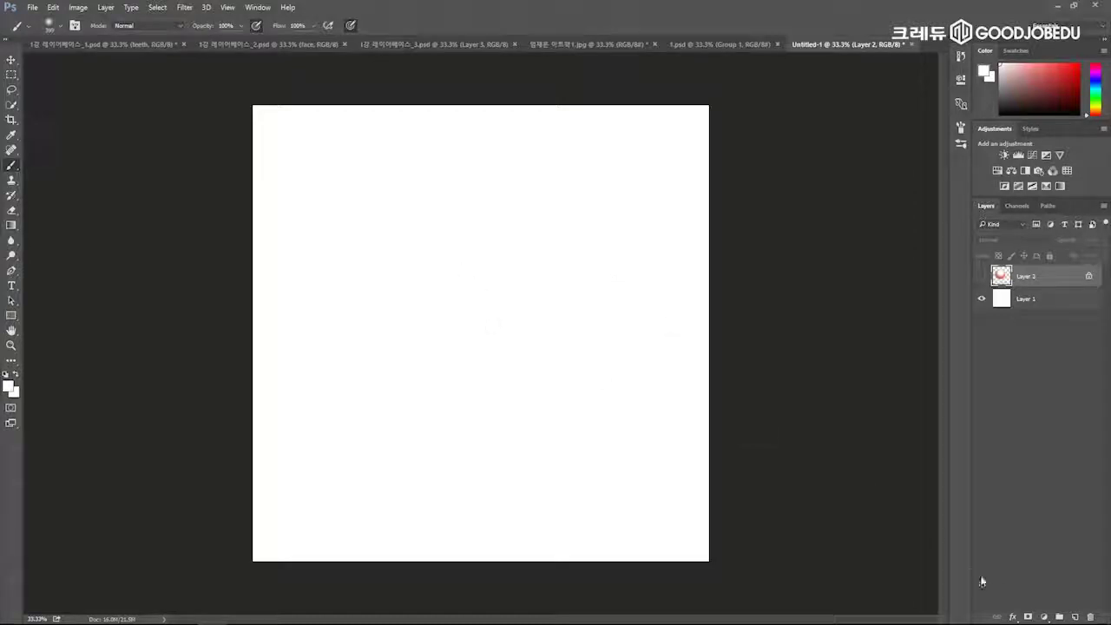
{"action": "left_click", "coordinate": [1075, 617], "text": "ctrl"}
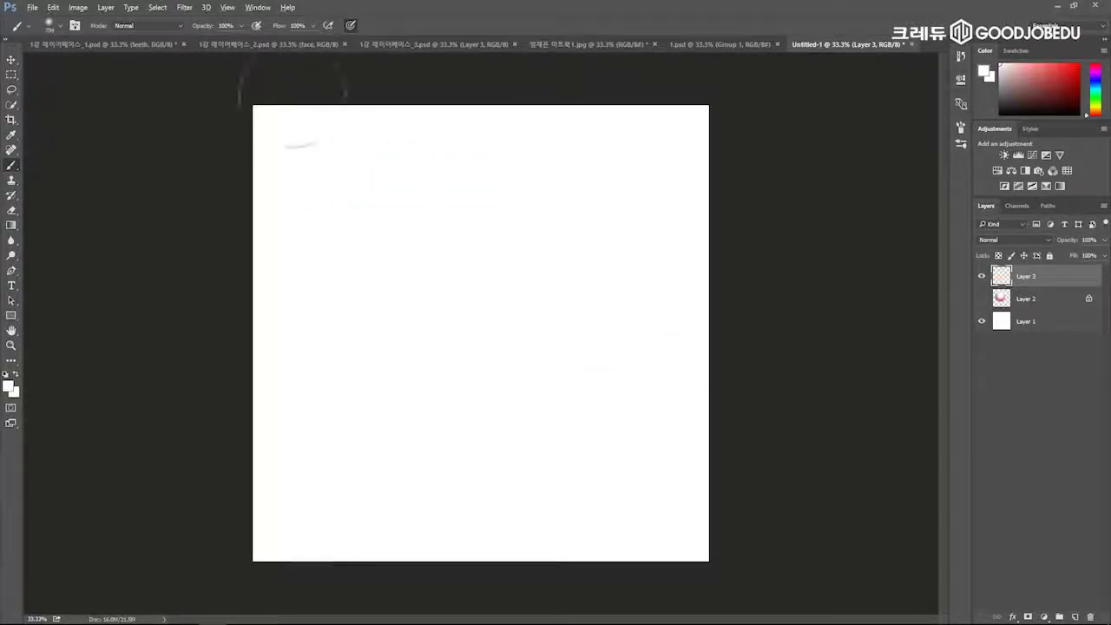
{"action": "left_click", "coordinate": [260, 28]}
{"action": "left_click_drag", "start_coordinate": [438, 267], "coordinate": [521, 523]}
{"action": "left_click", "coordinate": [1033, 65]}
{"action": "mouse_move", "coordinate": [351, 212]}
{"action": "left_mouse_down"}
{"action": "mouse_move", "coordinate": [377, 191]}
{"action": "mouse_move", "coordinate": [372, 269]}
{"action": "mouse_move", "coordinate": [443, 230]}
{"action": "mouse_move", "coordinate": [397, 248]}
{"action": "mouse_move", "coordinate": [440, 285]}
{"action": "mouse_move", "coordinate": [508, 278]}
{"action": "mouse_move", "coordinate": [503, 309]}
{"action": "mouse_move", "coordinate": [555, 286]}
{"action": "mouse_move", "coordinate": [599, 226]}
{"action": "mouse_move", "coordinate": [556, 191]}
{"action": "mouse_move", "coordinate": [501, 236]}
{"action": "mouse_move", "coordinate": [377, 248]}
{"action": "mouse_move", "coordinate": [335, 285]}
{"action": "mouse_move", "coordinate": [408, 261]}
{"action": "left_mouse_up"}
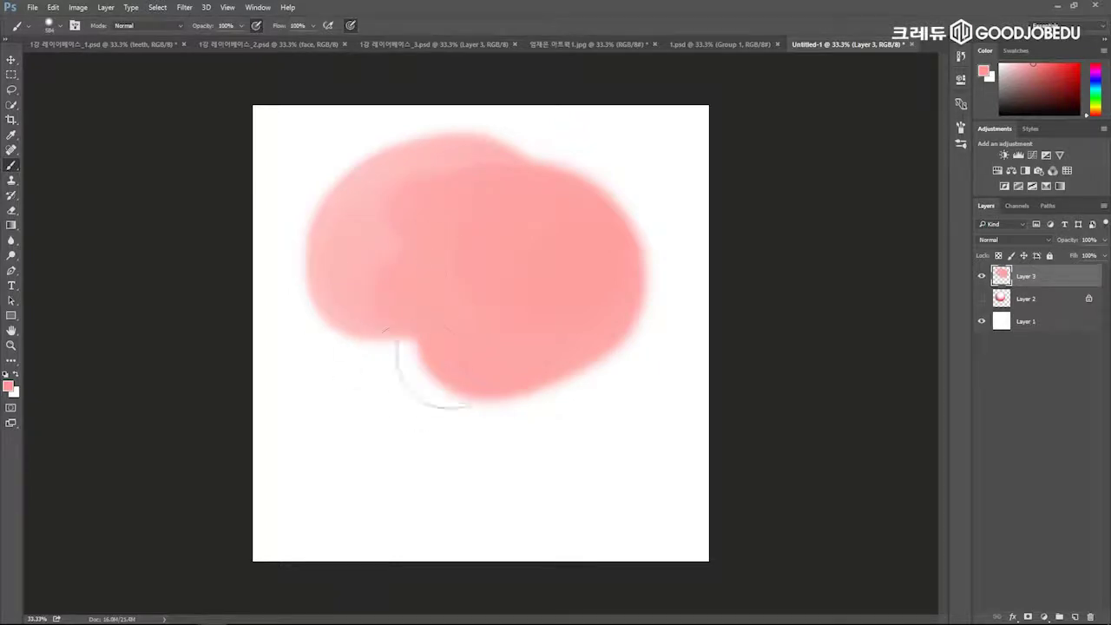
Lock Layer 3's transparent pixels and repaint the pink blob in pure blue, checking it with the white Layer 1 briefly hidden.
{"action": "left_click", "coordinate": [998, 257]}
{"action": "left_click", "coordinate": [1096, 81]}
{"action": "left_click", "coordinate": [1078, 64]}
{"action": "mouse_move", "coordinate": [482, 284]}
{"action": "left_mouse_down"}
{"action": "mouse_move", "coordinate": [650, 256]}
{"action": "mouse_move", "coordinate": [607, 231]}
{"action": "mouse_move", "coordinate": [607, 30]}
{"action": "left_mouse_up"}
{"action": "left_click_drag", "start_coordinate": [642, 282], "coordinate": [599, 304]}
{"action": "mouse_move", "coordinate": [587, 300]}
{"action": "left_mouse_down"}
{"action": "mouse_move", "coordinate": [511, 295]}
{"action": "mouse_move", "coordinate": [599, 243]}
{"action": "mouse_move", "coordinate": [486, 295]}
{"action": "left_mouse_up"}
{"action": "mouse_move", "coordinate": [404, 278]}
{"action": "left_mouse_down"}
{"action": "mouse_move", "coordinate": [365, 217]}
{"action": "mouse_move", "coordinate": [539, 217]}
{"action": "mouse_move", "coordinate": [590, 243]}
{"action": "left_mouse_up"}
{"action": "mouse_move", "coordinate": [390, 252]}
{"action": "left_mouse_down"}
{"action": "mouse_move", "coordinate": [392, 279]}
{"action": "mouse_move", "coordinate": [398, 217]}
{"action": "mouse_move", "coordinate": [345, 243]}
{"action": "mouse_move", "coordinate": [406, 184]}
{"action": "mouse_move", "coordinate": [469, 223]}
{"action": "mouse_move", "coordinate": [379, 193]}
{"action": "mouse_move", "coordinate": [340, 227]}
{"action": "mouse_move", "coordinate": [380, 254]}
{"action": "mouse_move", "coordinate": [428, 229]}
{"action": "mouse_move", "coordinate": [479, 292]}
{"action": "mouse_move", "coordinate": [597, 277]}
{"action": "left_mouse_up"}
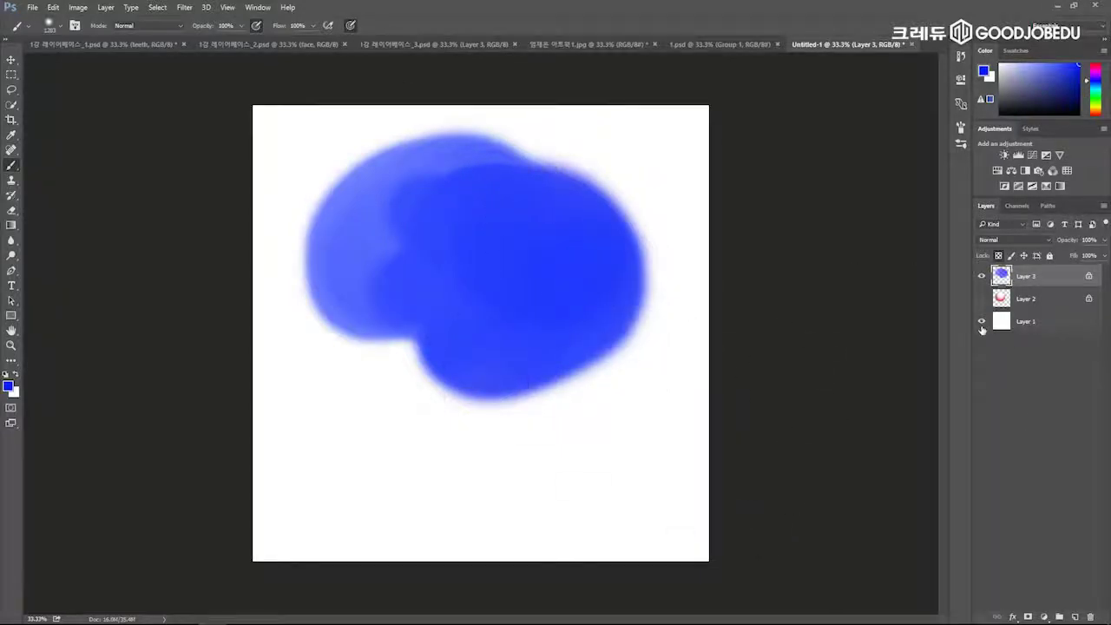
{"action": "left_click", "coordinate": [982, 322]}
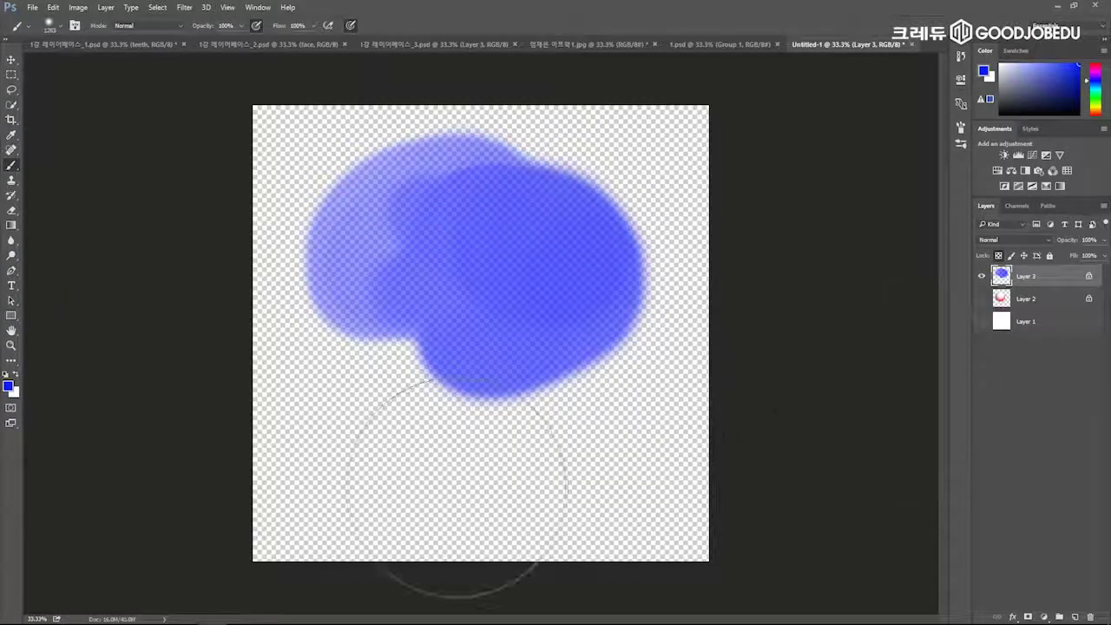
{"action": "left_click", "coordinate": [982, 322]}
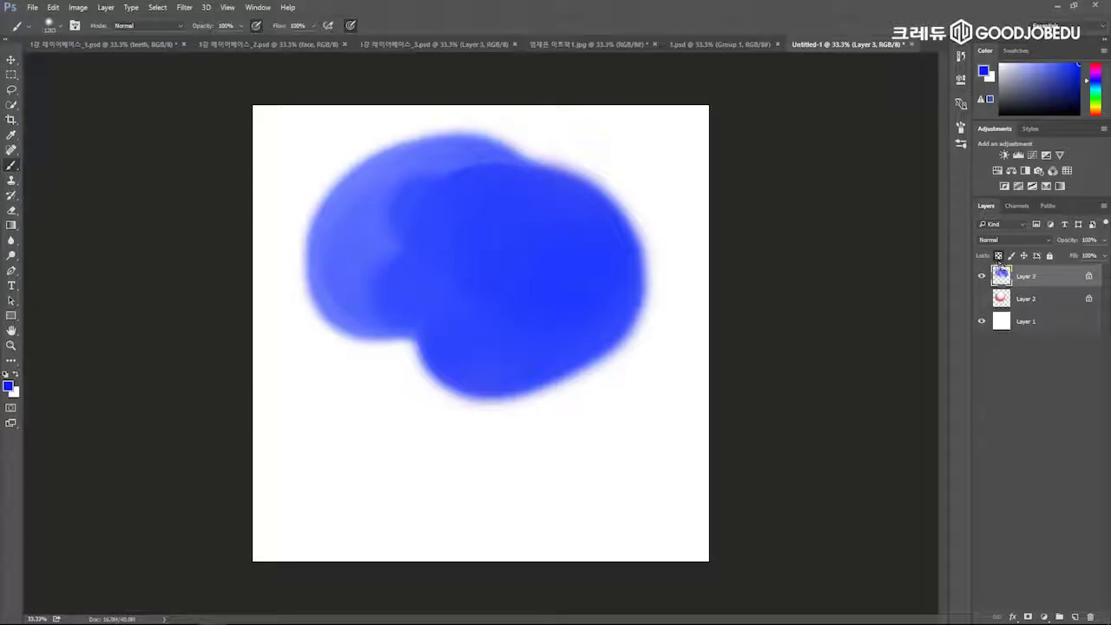
Delete Layer 3 with the blue blob and show Layer 2 again.
{"action": "key", "text": "Delete"}
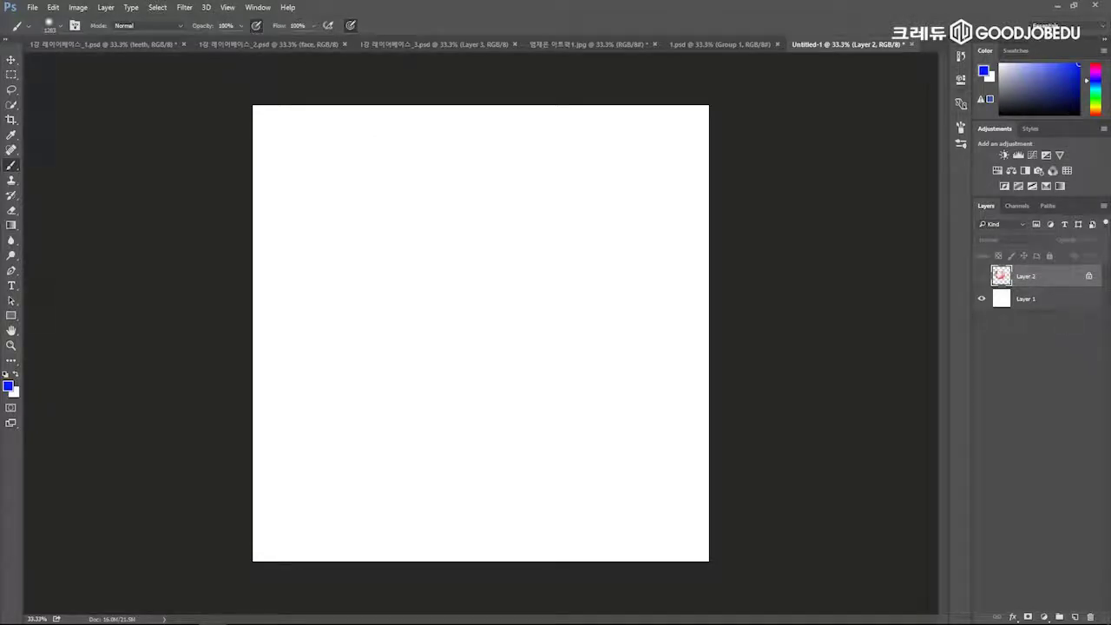
{"action": "left_click", "coordinate": [982, 276]}
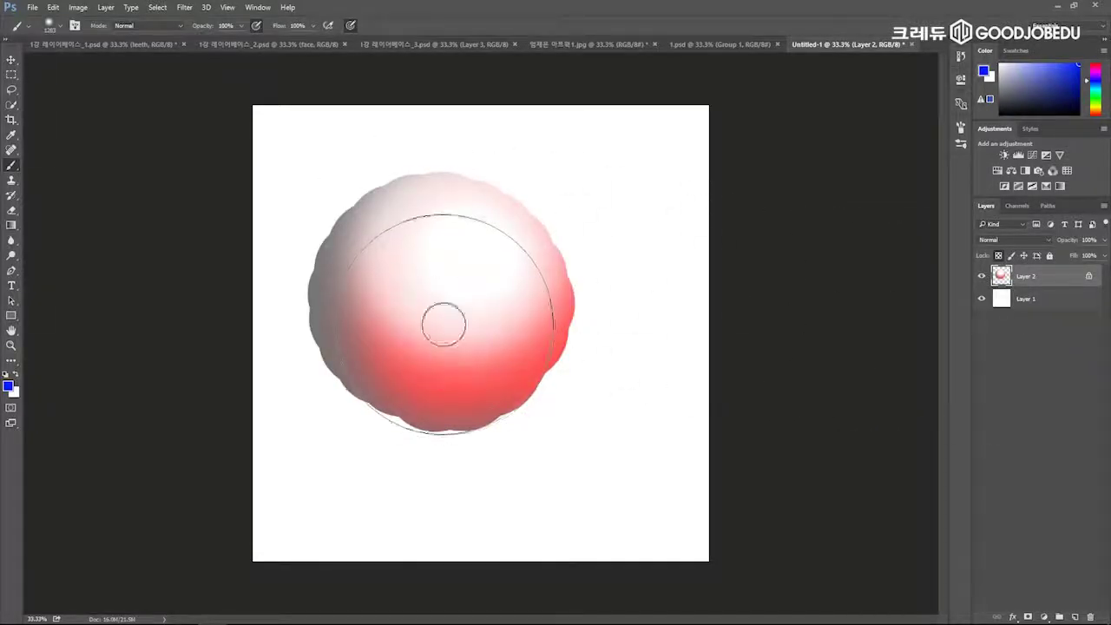
Try the image pixel lock on Layer 2 and move the shaded disc slightly up and to the right.
{"action": "key", "text": "v"}
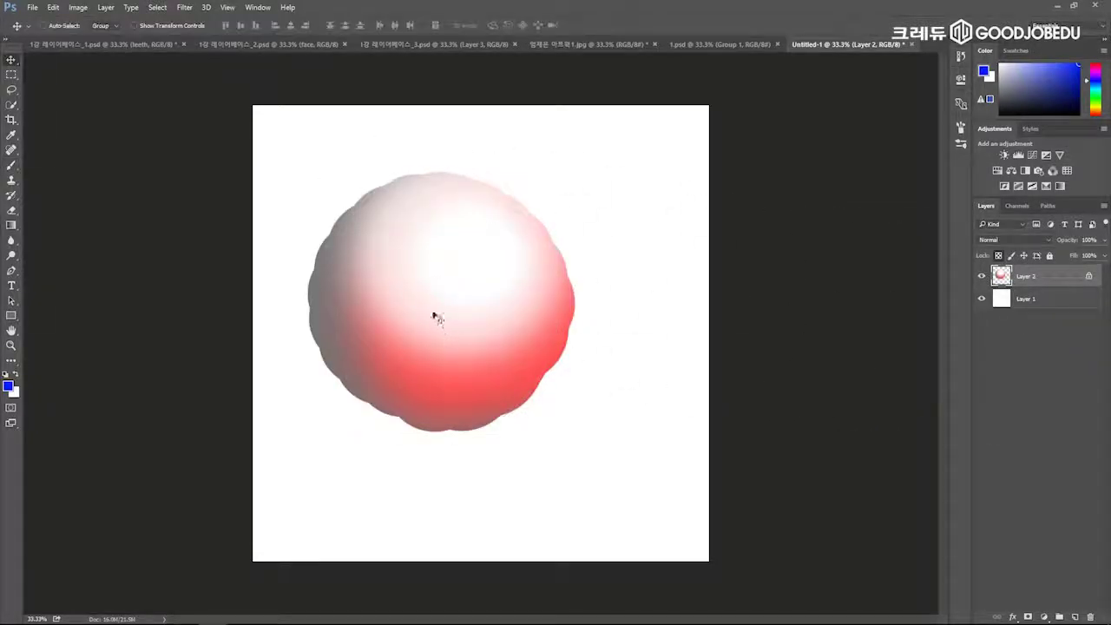
{"action": "left_click", "coordinate": [1012, 256]}
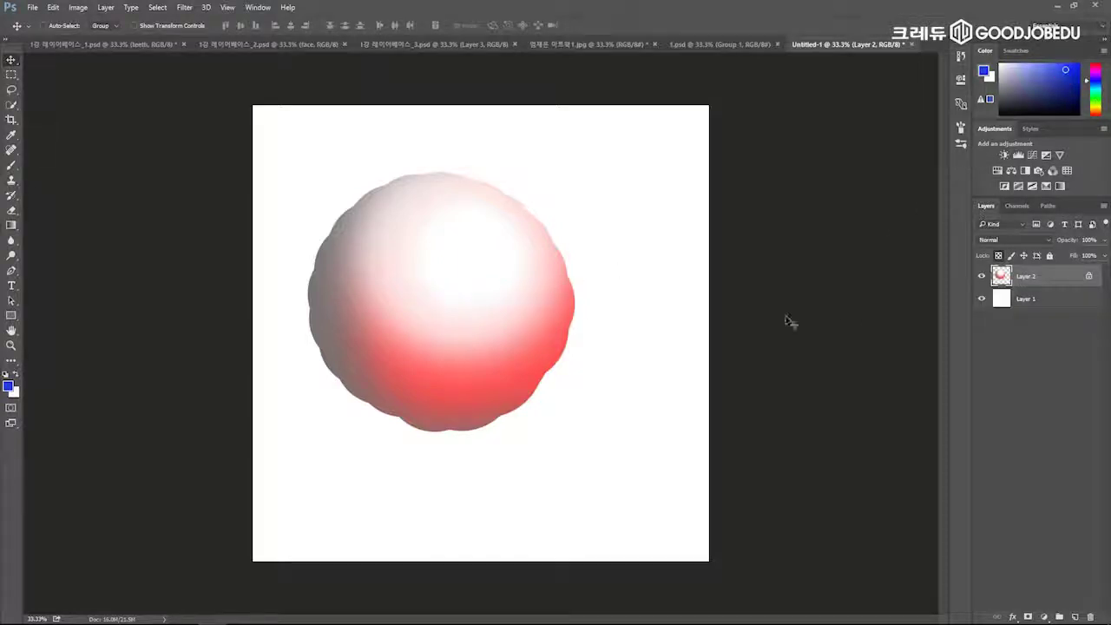
{"action": "left_click", "coordinate": [1012, 257]}
{"action": "left_click", "coordinate": [999, 257]}
{"action": "left_click_drag", "start_coordinate": [467, 339], "coordinate": [507, 325]}
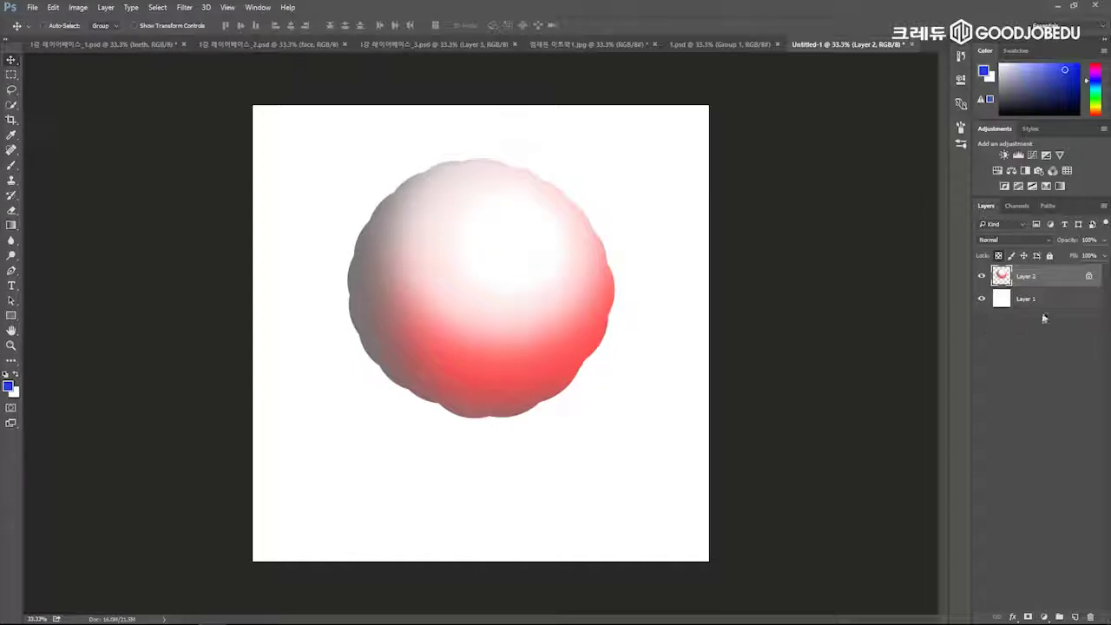
Paint soft blue strokes over the upper part of the disc with its transparent pixels locked.
{"action": "key", "text": "b"}
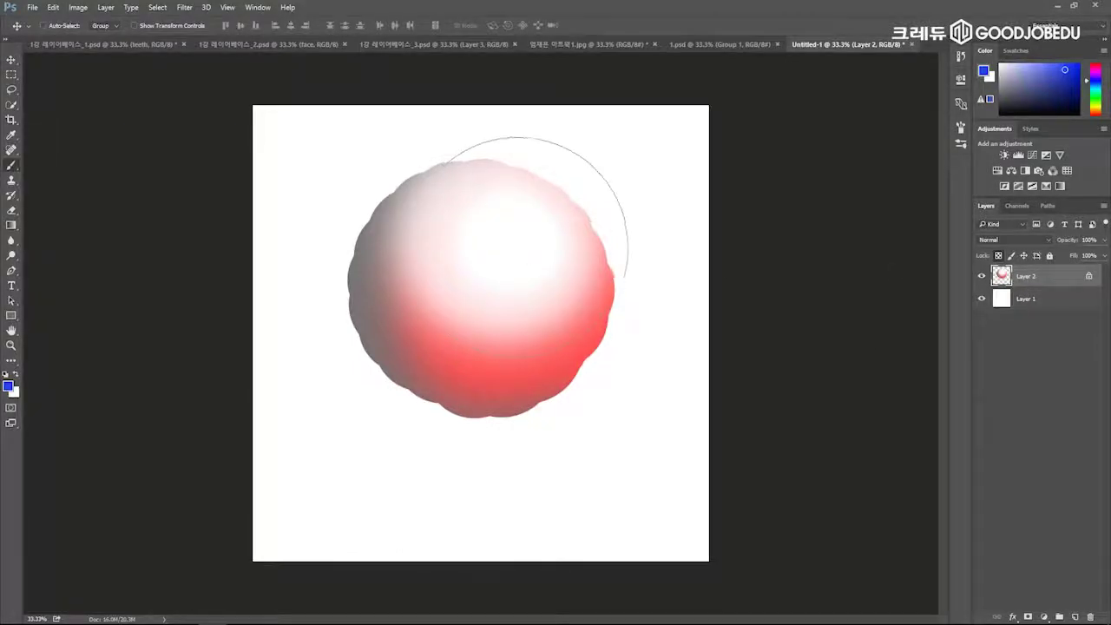
{"action": "right_click", "coordinate": [466, 262], "text": "alt"}
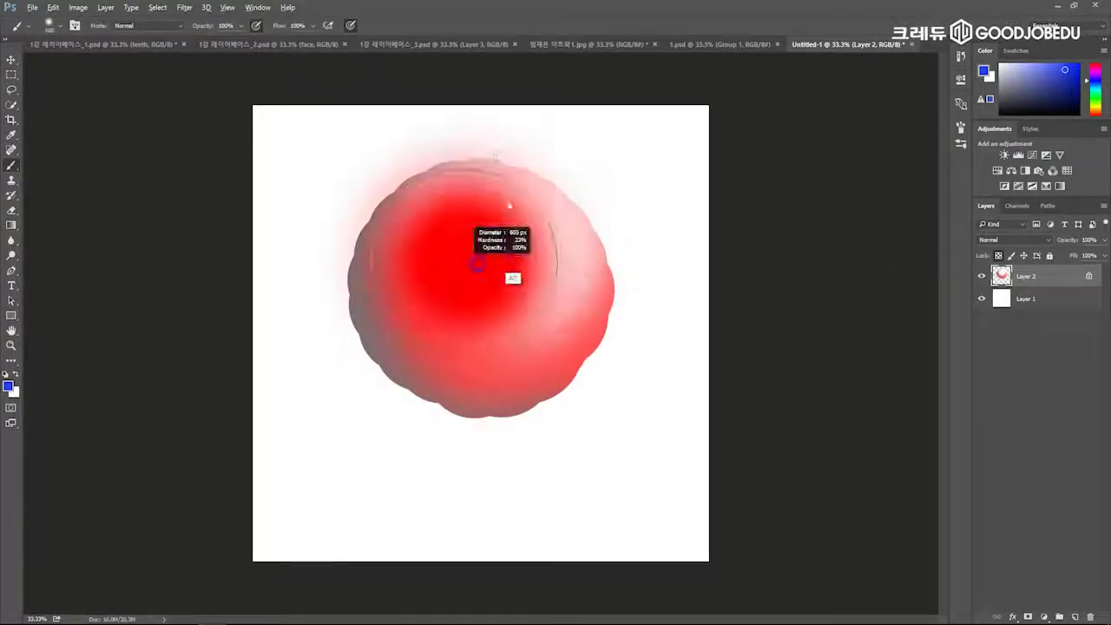
{"action": "left_click_drag", "start_coordinate": [507, 188], "coordinate": [502, 245]}
{"action": "mouse_move", "coordinate": [619, 230]}
{"action": "left_mouse_down"}
{"action": "mouse_move", "coordinate": [521, 282]}
{"action": "mouse_move", "coordinate": [486, 286]}
{"action": "mouse_move", "coordinate": [464, 243]}
{"action": "left_mouse_up"}
Switch the paint colour to bright red and cover the whole disc with large soft strokes.
{"action": "left_click", "coordinate": [434, 375], "text": "alt"}
{"action": "mouse_move", "coordinate": [427, 316]}
{"action": "left_mouse_down"}
{"action": "mouse_move", "coordinate": [479, 330]}
{"action": "mouse_move", "coordinate": [426, 273]}
{"action": "left_mouse_up"}
{"action": "right_click", "coordinate": [457, 307]}
{"action": "mouse_move", "coordinate": [381, 229]}
{"action": "left_mouse_down"}
{"action": "mouse_move", "coordinate": [355, 254]}
{"action": "mouse_move", "coordinate": [401, 386]}
{"action": "mouse_move", "coordinate": [582, 356]}
{"action": "mouse_move", "coordinate": [495, 399]}
{"action": "mouse_move", "coordinate": [347, 222]}
{"action": "mouse_move", "coordinate": [551, 131]}
{"action": "mouse_move", "coordinate": [664, 174]}
{"action": "mouse_move", "coordinate": [599, 328]}
{"action": "mouse_move", "coordinate": [434, 291]}
{"action": "mouse_move", "coordinate": [582, 278]}
{"action": "mouse_move", "coordinate": [373, 375]}
{"action": "mouse_move", "coordinate": [399, 395]}
{"action": "left_mouse_up"}
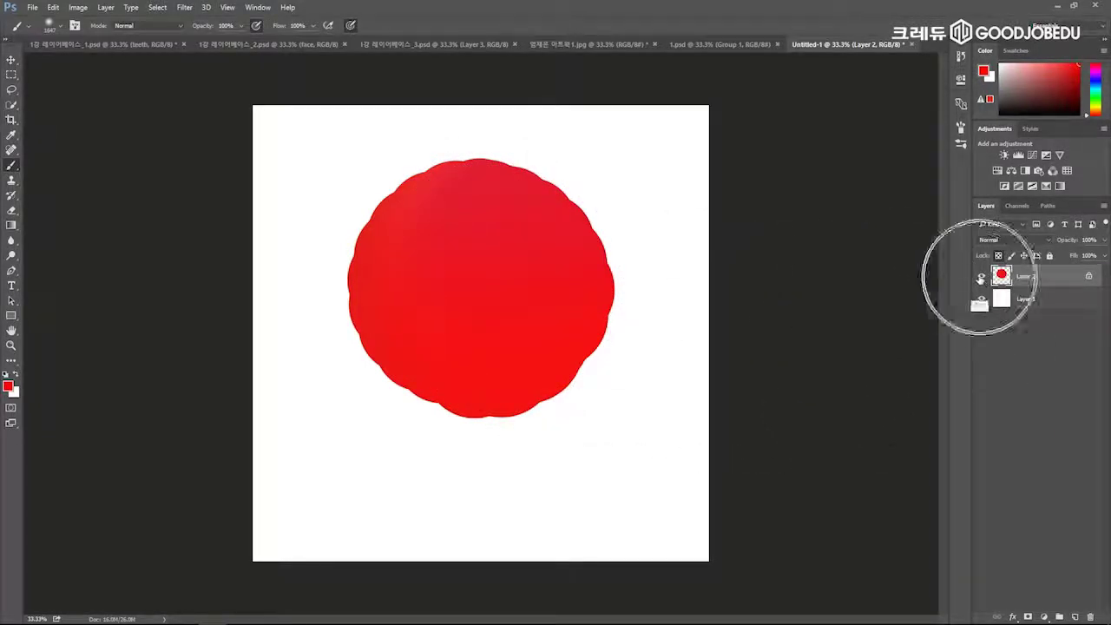
Switch to the portrait document 1강 레이어베이스_1.psd and toggle the face layer's visibility to examine its shape.
{"action": "left_click", "coordinate": [102, 44]}
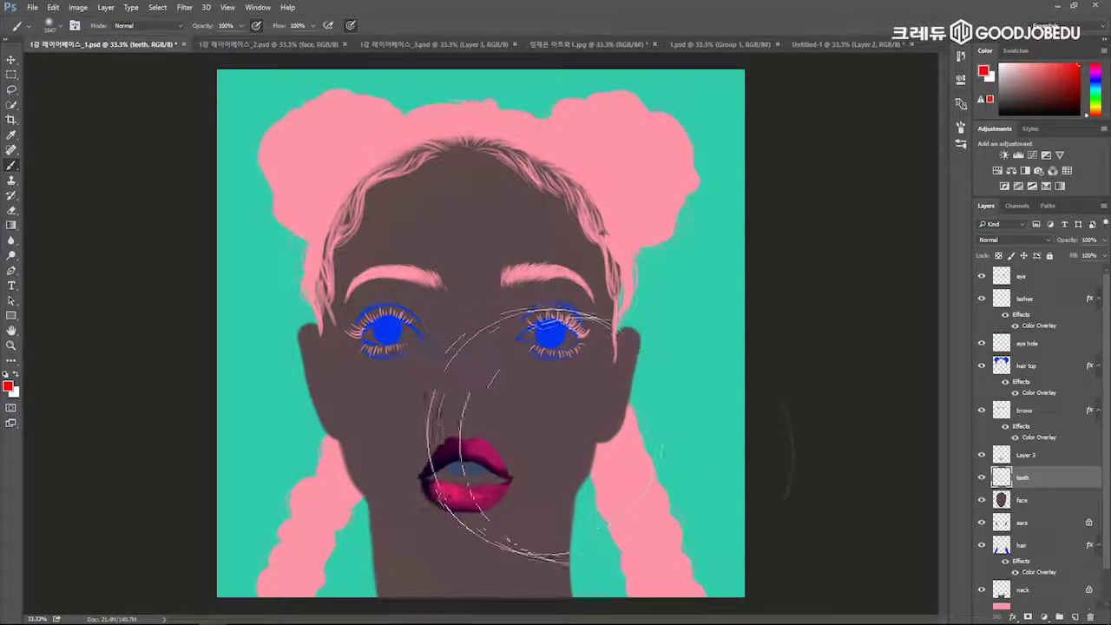
{"action": "left_click_drag", "start_coordinate": [1106, 372], "coordinate": [1103, 507]}
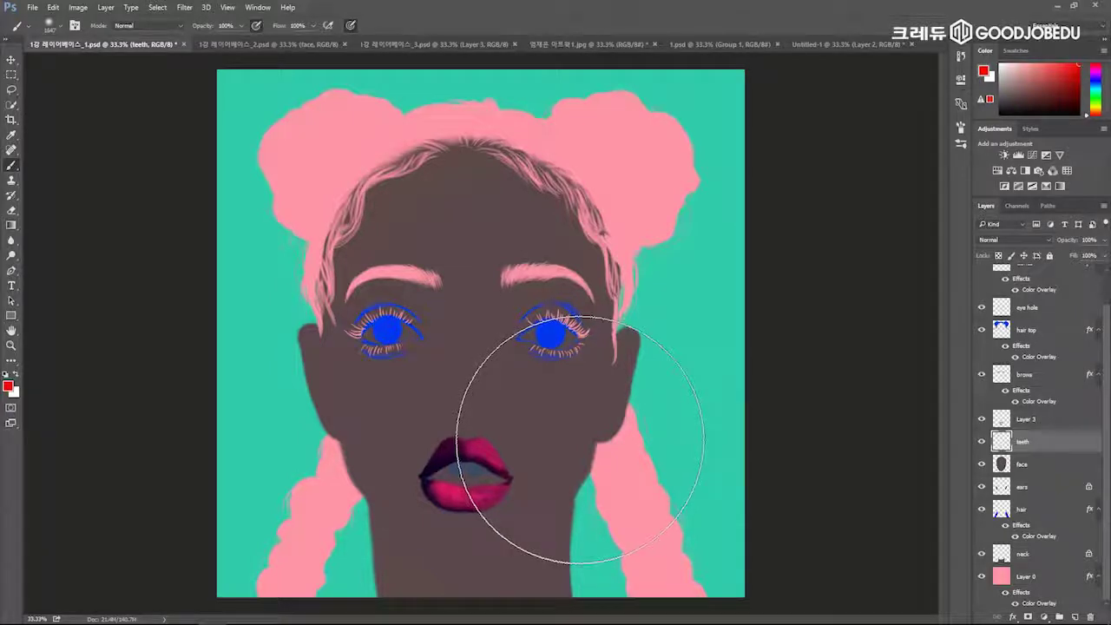
{"action": "left_click", "coordinate": [983, 466]}
{"action": "left_click", "coordinate": [984, 467]}
{"action": "left_click", "coordinate": [984, 467]}
{"action": "left_click", "coordinate": [982, 465]}
{"action": "left_click", "coordinate": [983, 465]}
{"action": "left_click", "coordinate": [983, 465]}
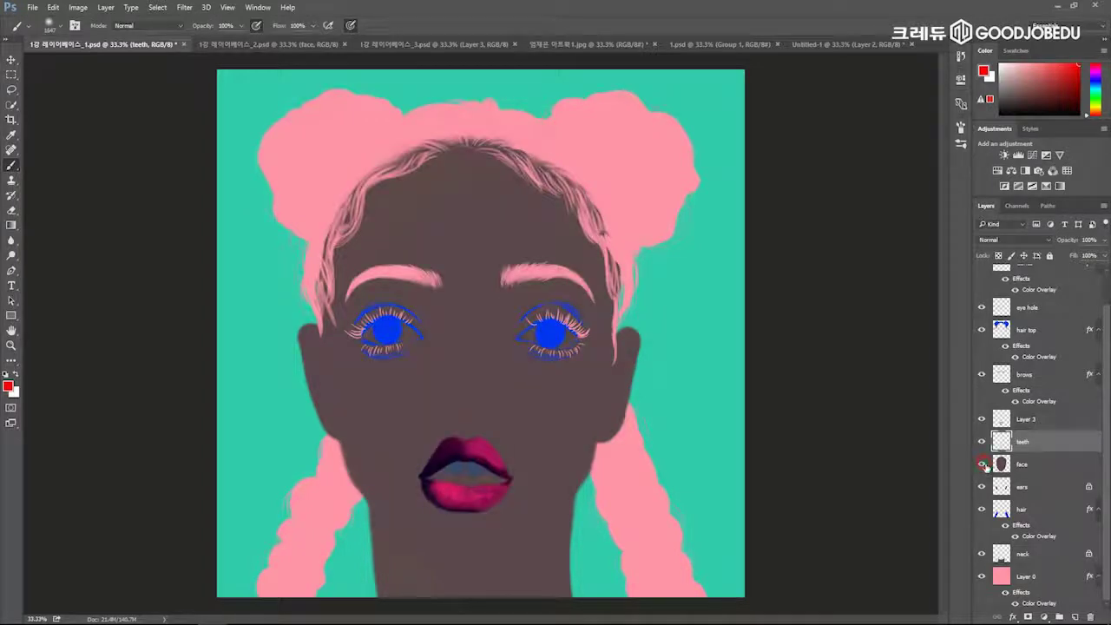
Select the face layer, lock its transparent pixels, and try a red brush stroke that is undone.
{"action": "left_click", "coordinate": [983, 466]}
{"action": "left_click", "coordinate": [1002, 465]}
{"action": "left_click", "coordinate": [983, 465]}
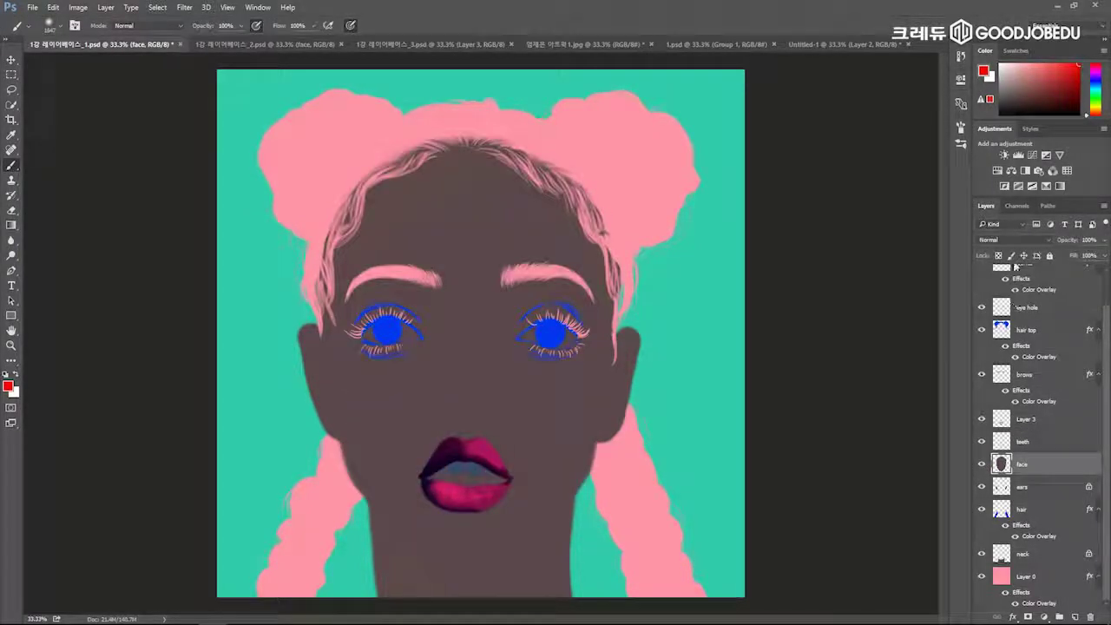
{"action": "mouse_move", "coordinate": [497, 328]}
{"action": "left_mouse_down"}
{"action": "mouse_move", "coordinate": [536, 347]}
{"action": "mouse_move", "coordinate": [517, 289]}
{"action": "left_mouse_up"}
{"action": "mouse_move", "coordinate": [556, 339]}
{"action": "left_mouse_down"}
{"action": "mouse_move", "coordinate": [613, 347]}
{"action": "mouse_move", "coordinate": [535, 364]}
{"action": "mouse_move", "coordinate": [595, 326]}
{"action": "mouse_move", "coordinate": [561, 356]}
{"action": "mouse_move", "coordinate": [496, 369]}
{"action": "mouse_move", "coordinate": [509, 347]}
{"action": "mouse_move", "coordinate": [599, 348]}
{"action": "left_mouse_up"}
{"action": "key", "text": "ctrl+z"}
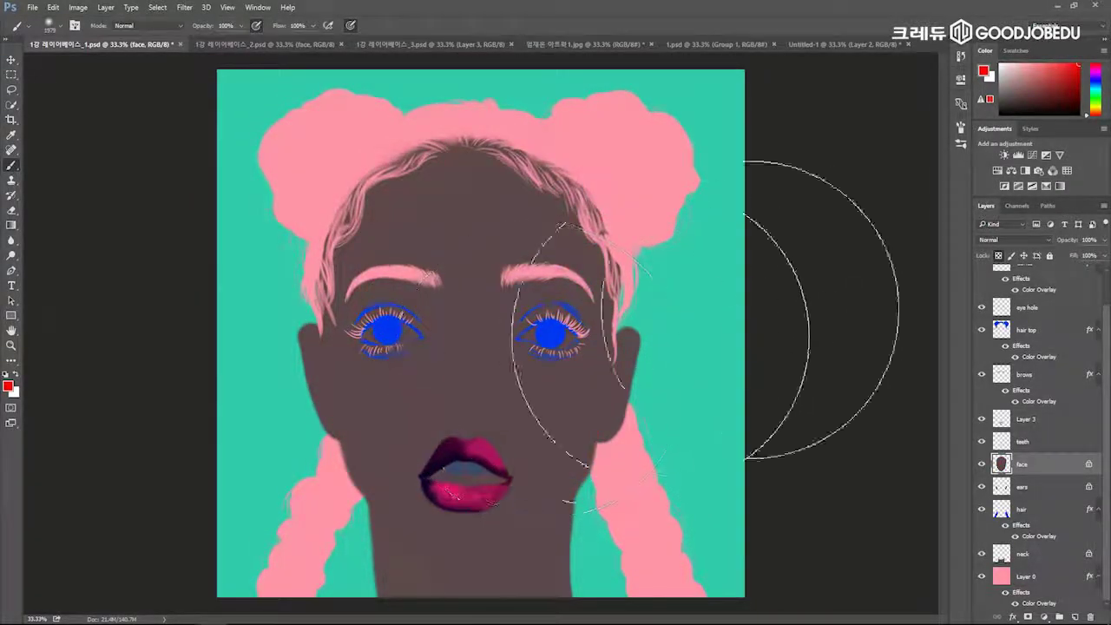
Shade the jaw, chin and both sides of the face with large soft near-black strokes.
{"action": "left_click", "coordinate": [1037, 83]}
{"action": "left_click_drag", "start_coordinate": [977, 109], "coordinate": [976, 108]}
{"action": "left_click_drag", "start_coordinate": [599, 273], "coordinate": [442, 278]}
{"action": "mouse_move", "coordinate": [570, 255]}
{"action": "left_mouse_down"}
{"action": "mouse_move", "coordinate": [598, 289]}
{"action": "mouse_move", "coordinate": [580, 398]}
{"action": "mouse_move", "coordinate": [548, 473]}
{"action": "mouse_move", "coordinate": [451, 542]}
{"action": "mouse_move", "coordinate": [391, 534]}
{"action": "left_mouse_up"}
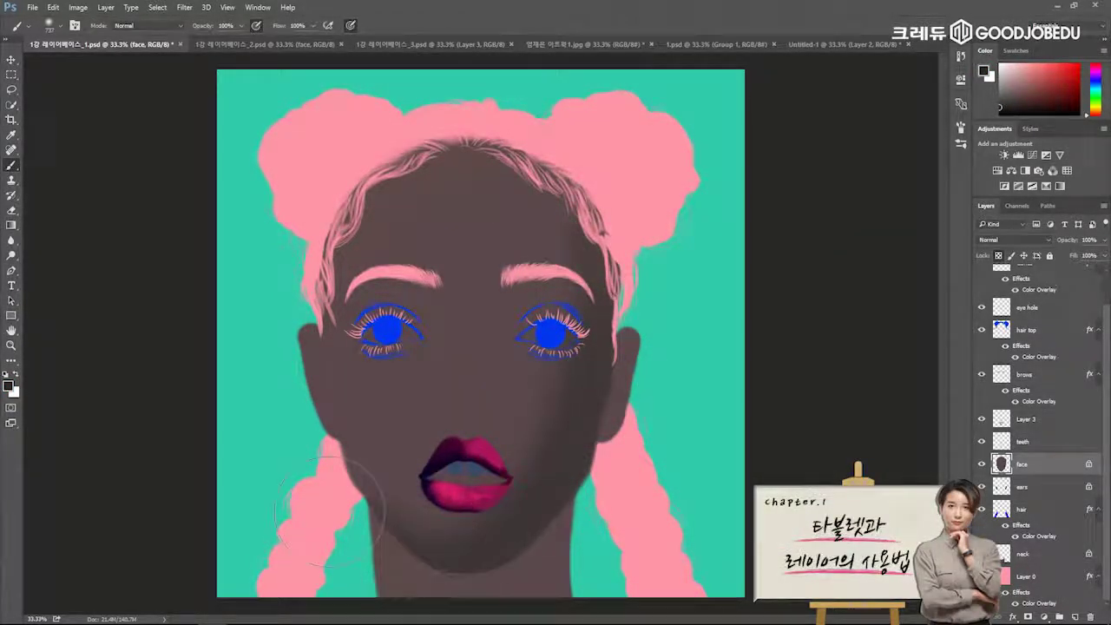
{"action": "mouse_move", "coordinate": [300, 329]}
{"action": "left_mouse_down"}
{"action": "mouse_move", "coordinate": [399, 530]}
{"action": "mouse_move", "coordinate": [566, 397]}
{"action": "mouse_move", "coordinate": [552, 404]}
{"action": "left_mouse_up"}
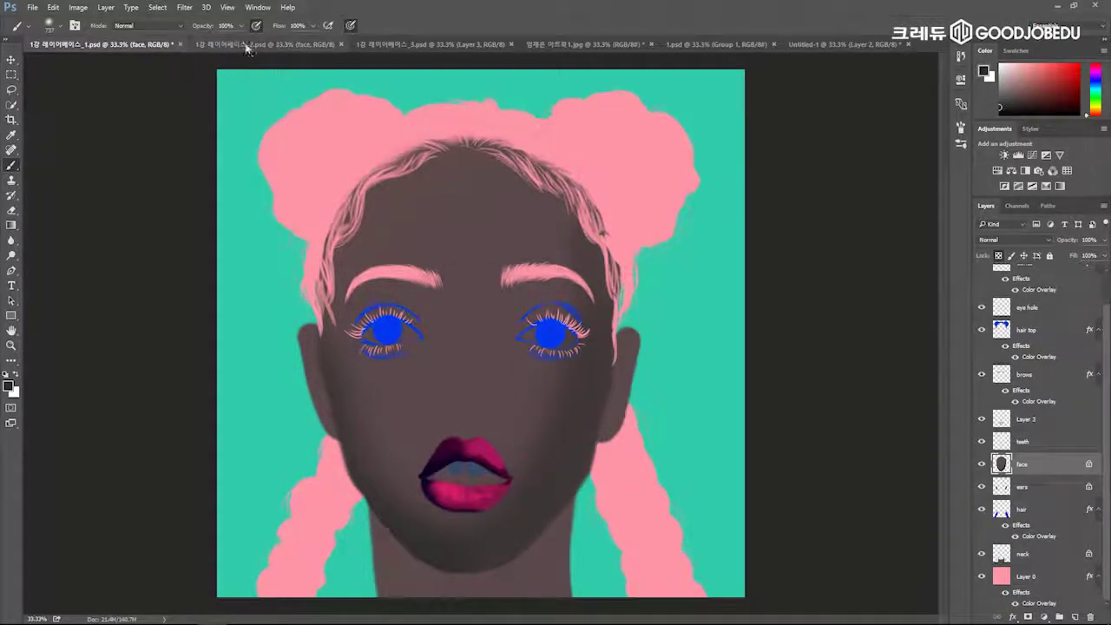
Examine the shaded portrait in 1강 레이어베이스_2.psd and the finished portrait in 1강 레이어베이스_3.psd.
{"action": "left_click", "coordinate": [248, 44]}
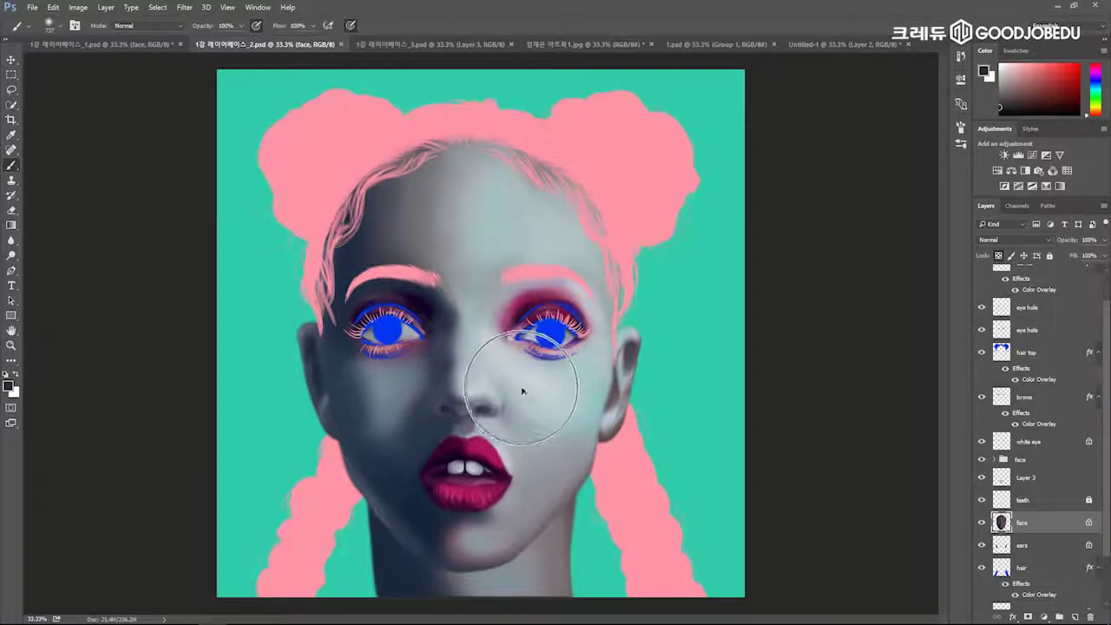
{"action": "left_click", "coordinate": [417, 45]}
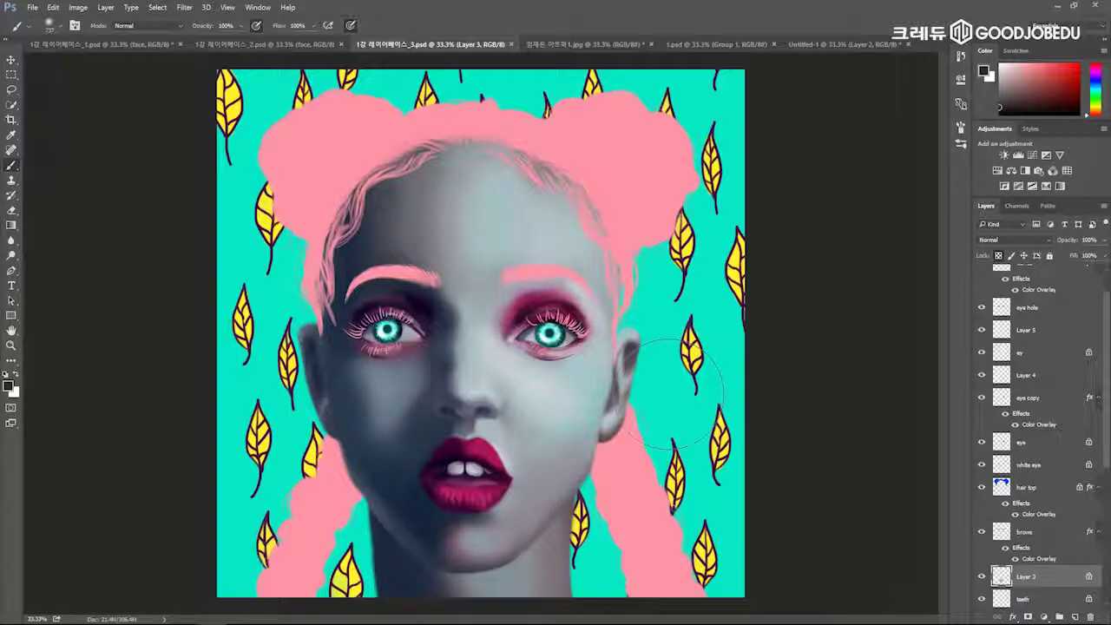
Switch to the pencil portrait document and convert its Background into a layer named sketch with Multiply blending.
{"action": "left_click", "coordinate": [586, 44]}
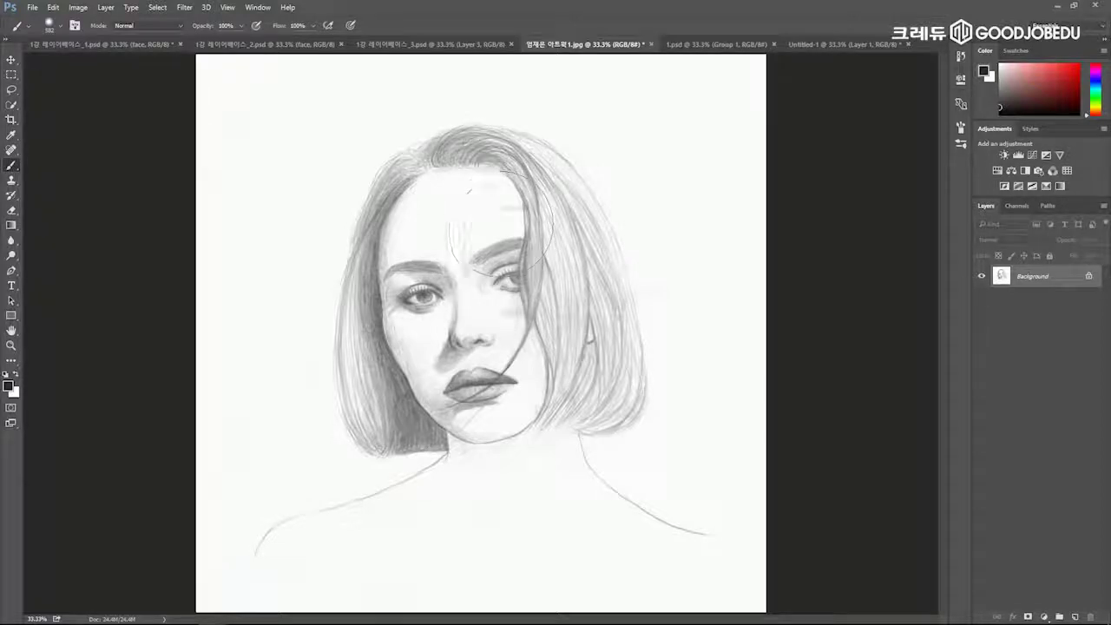
{"action": "left_click_drag", "start_coordinate": [476, 312], "coordinate": [446, 309]}
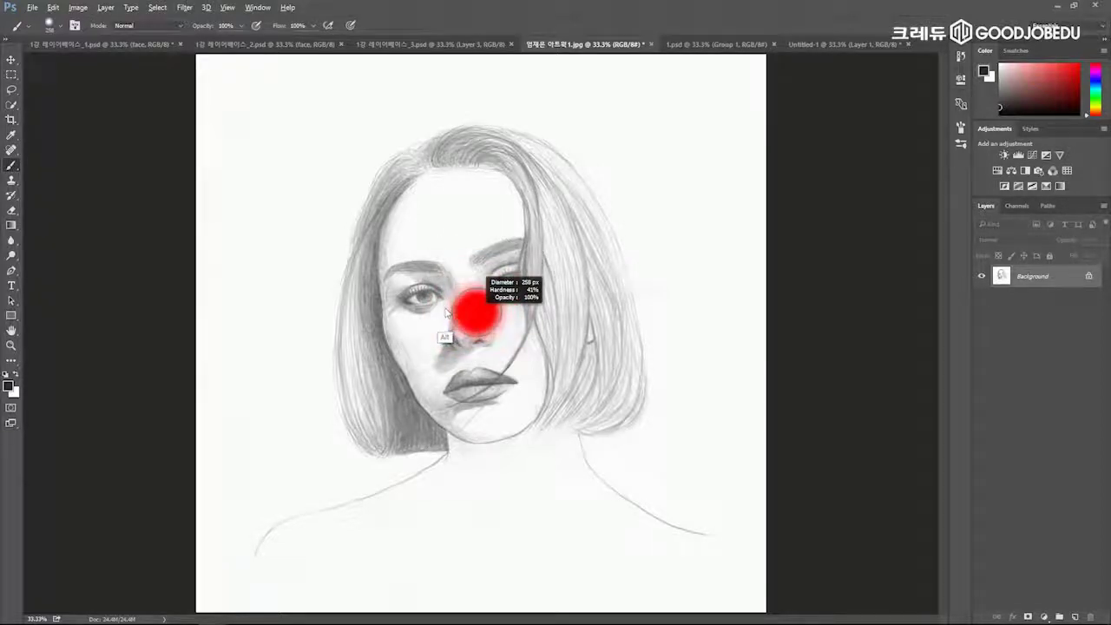
{"action": "double_click", "coordinate": [1030, 278]}
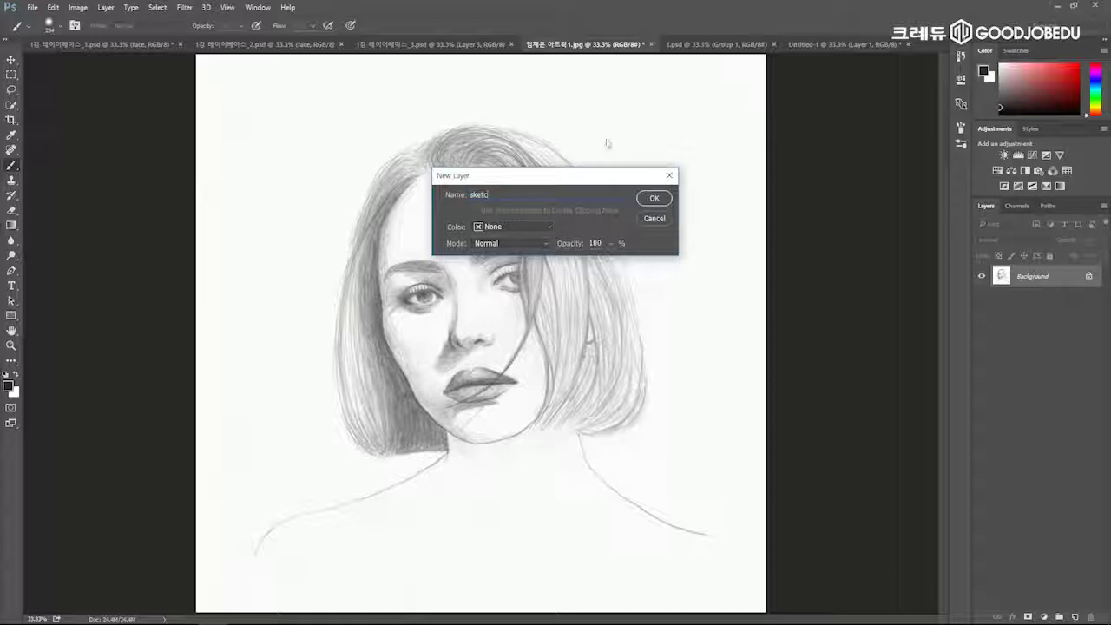
{"action": "key", "text": "Return"}
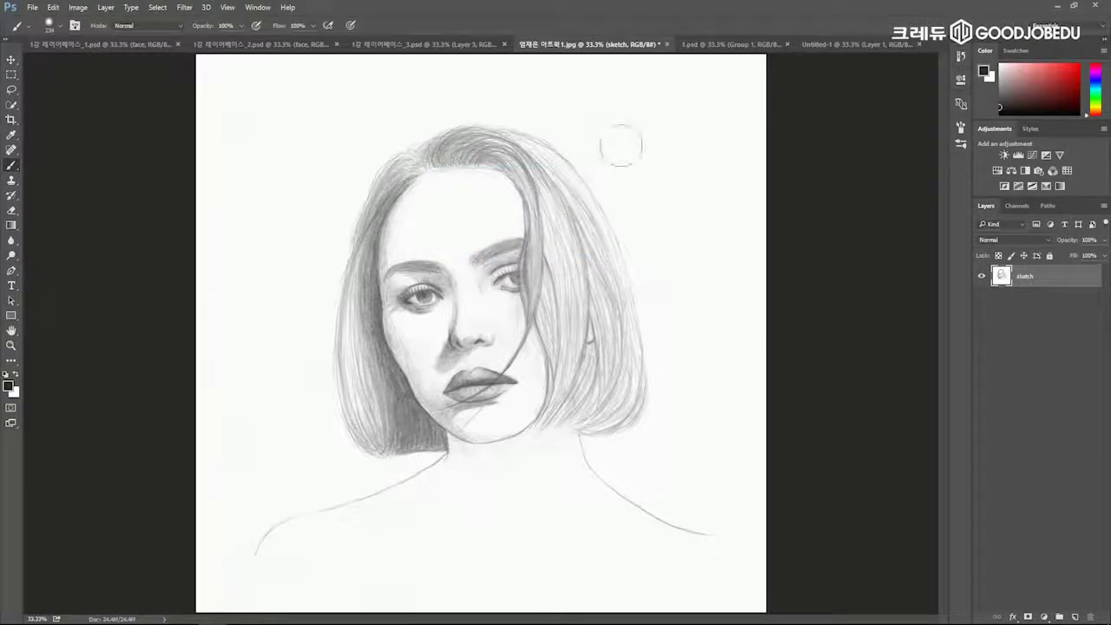
{"action": "key", "text": "ctrl"}
{"action": "left_click", "coordinate": [1014, 239]}
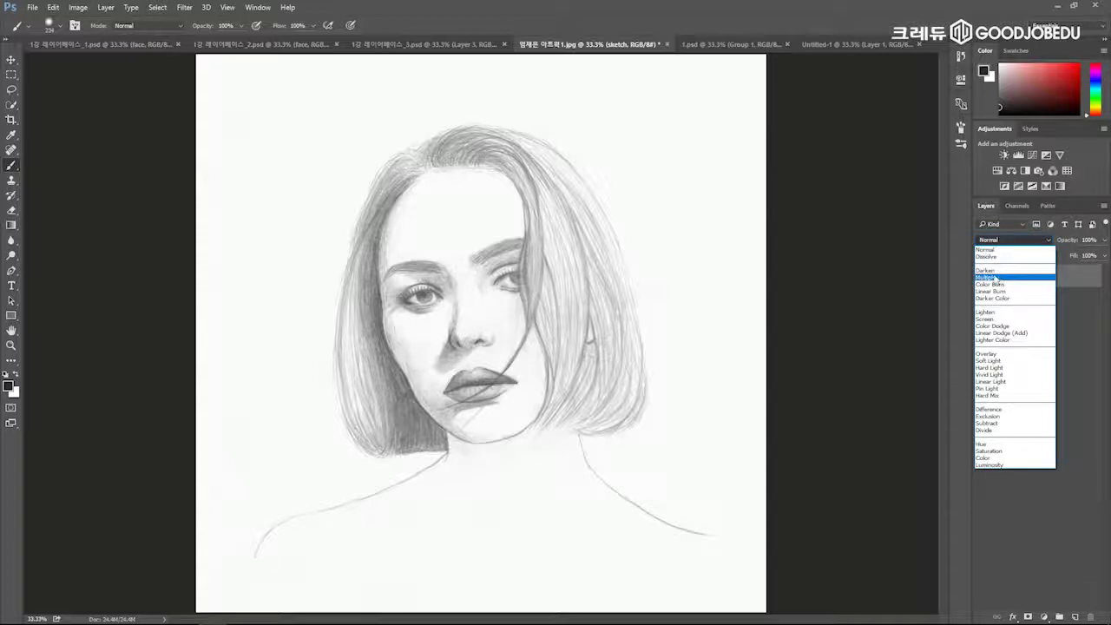
{"action": "left_click", "coordinate": [991, 279]}
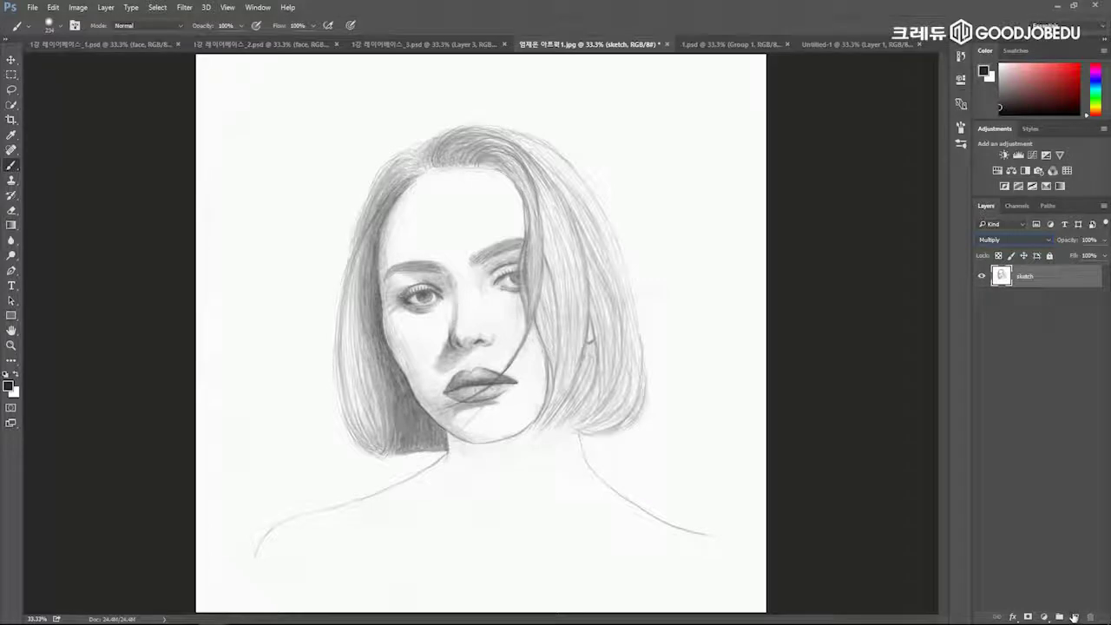
Add a new layer beneath the sketch layer and fill it with a mid-tone grey.
{"action": "left_click", "coordinate": [1075, 617]}
{"action": "left_click_drag", "start_coordinate": [1083, 296], "coordinate": [1076, 304]}
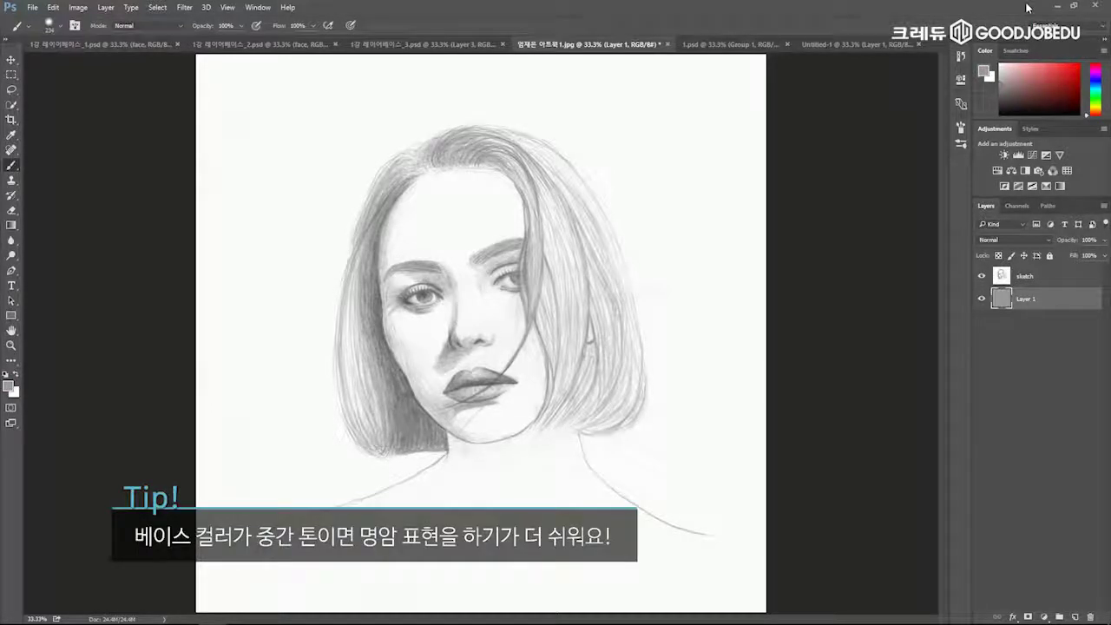
{"action": "key", "text": "alt+BackSpace"}
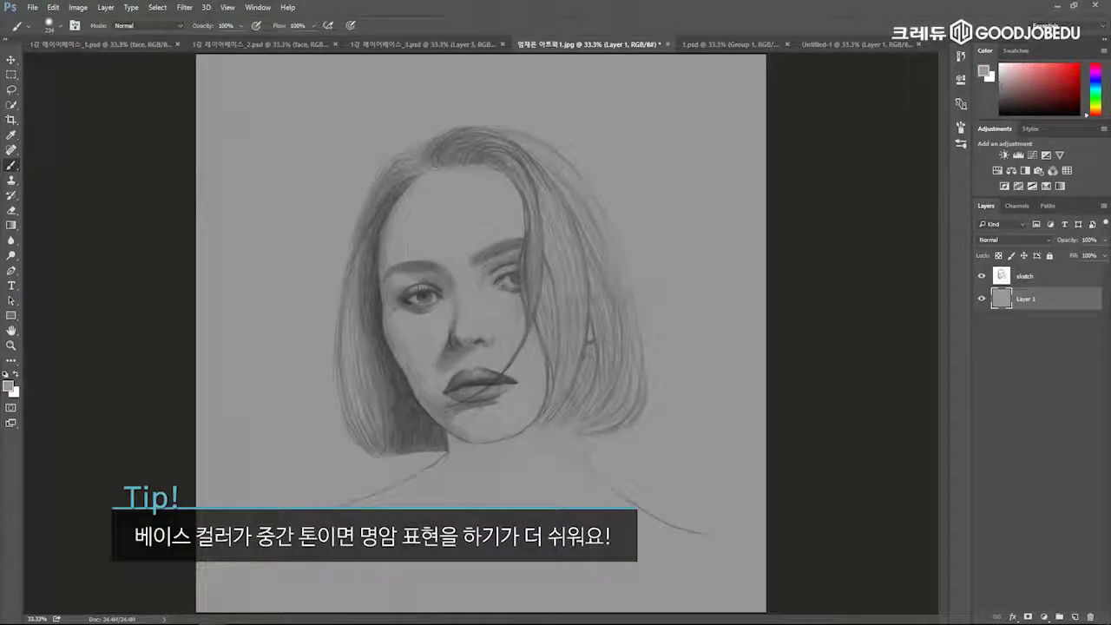
Paint a white dot, an outlined mid-tone circle and a dark dot beside the head, with a tick scale and braces.
{"action": "left_click_drag", "start_coordinate": [700, 163], "coordinate": [687, 164]}
{"action": "left_click_drag", "start_coordinate": [690, 107], "coordinate": [699, 113]}
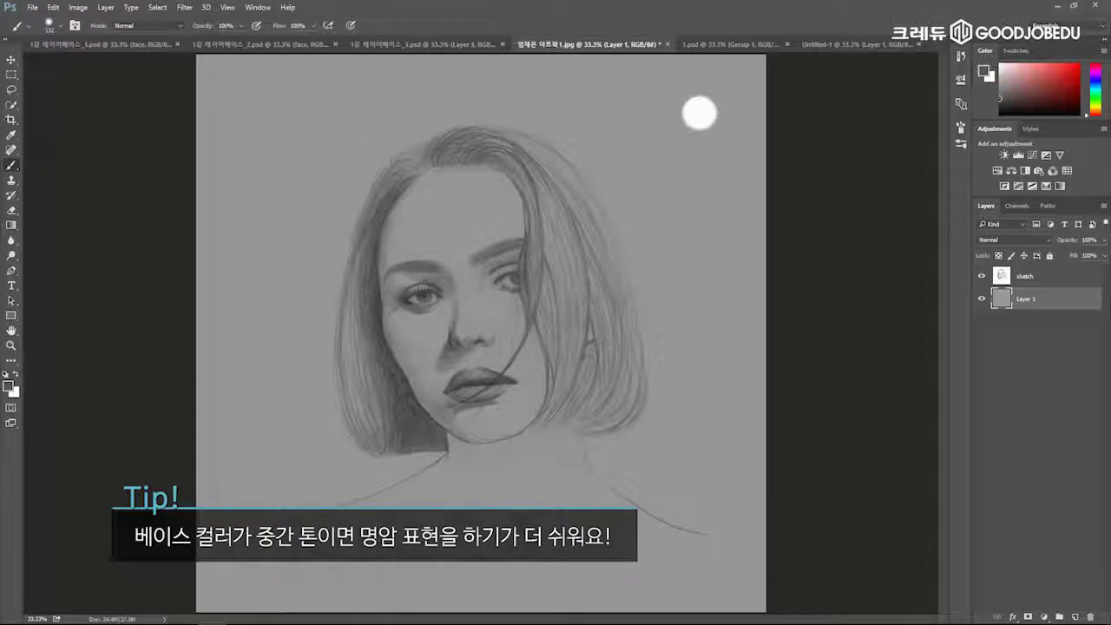
{"action": "left_click", "coordinate": [708, 234]}
{"action": "mouse_move", "coordinate": [703, 176]}
{"action": "left_mouse_down"}
{"action": "mouse_move", "coordinate": [690, 188]}
{"action": "mouse_move", "coordinate": [725, 165]}
{"action": "left_mouse_up"}
{"action": "left_click_drag", "start_coordinate": [737, 113], "coordinate": [746, 177]}
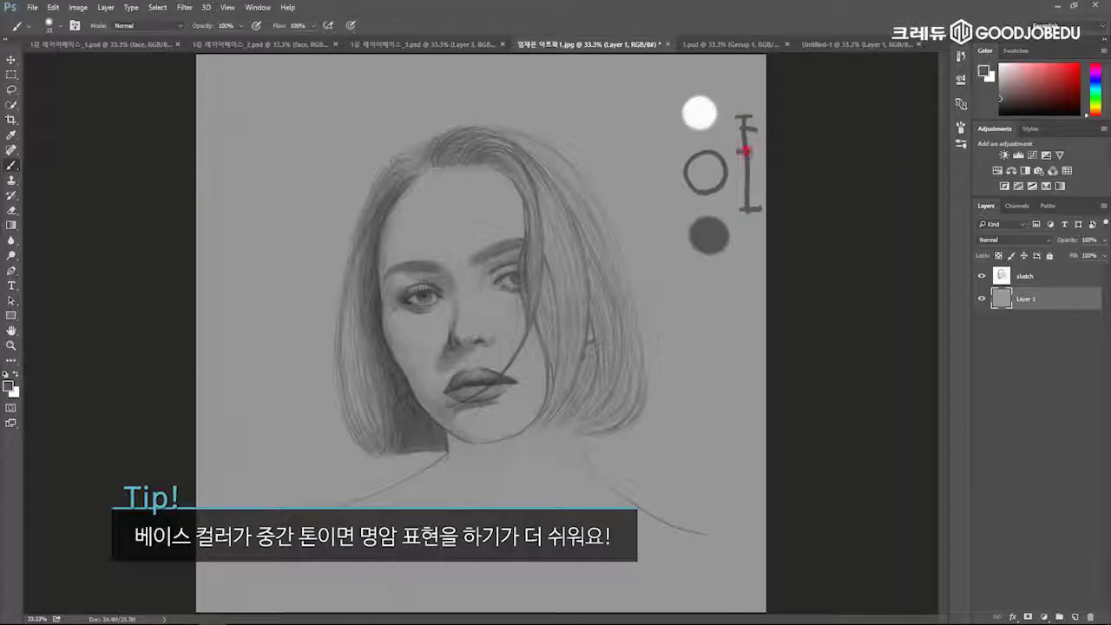
{"action": "left_click_drag", "start_coordinate": [643, 76], "coordinate": [635, 130]}
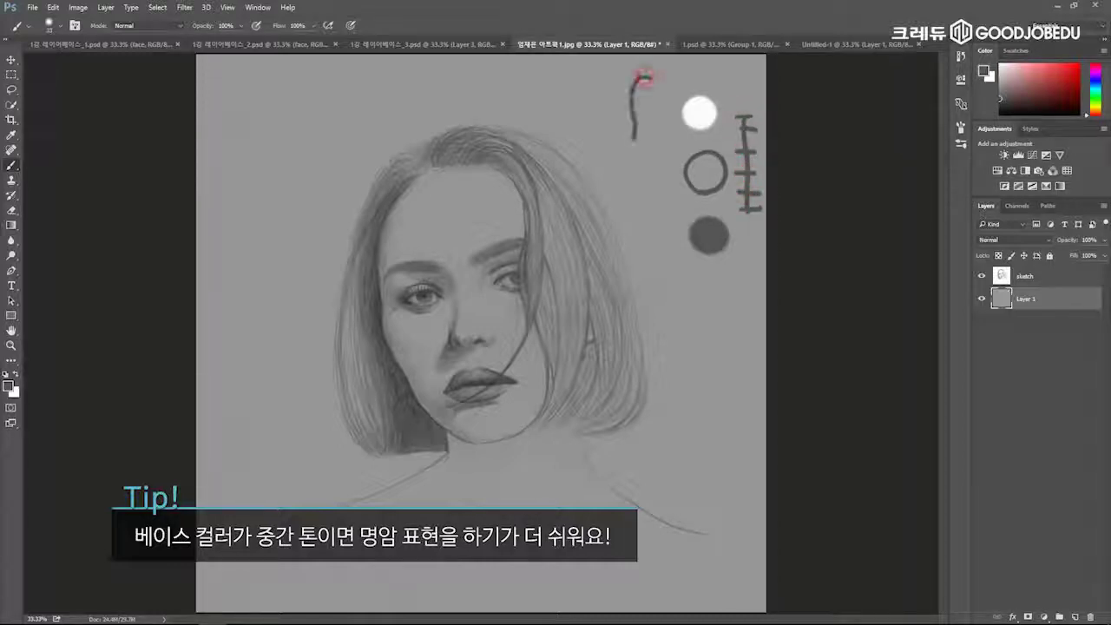
{"action": "mouse_move", "coordinate": [644, 204]}
{"action": "left_mouse_down"}
{"action": "mouse_move", "coordinate": [663, 258]}
{"action": "mouse_move", "coordinate": [691, 266]}
{"action": "left_mouse_up"}
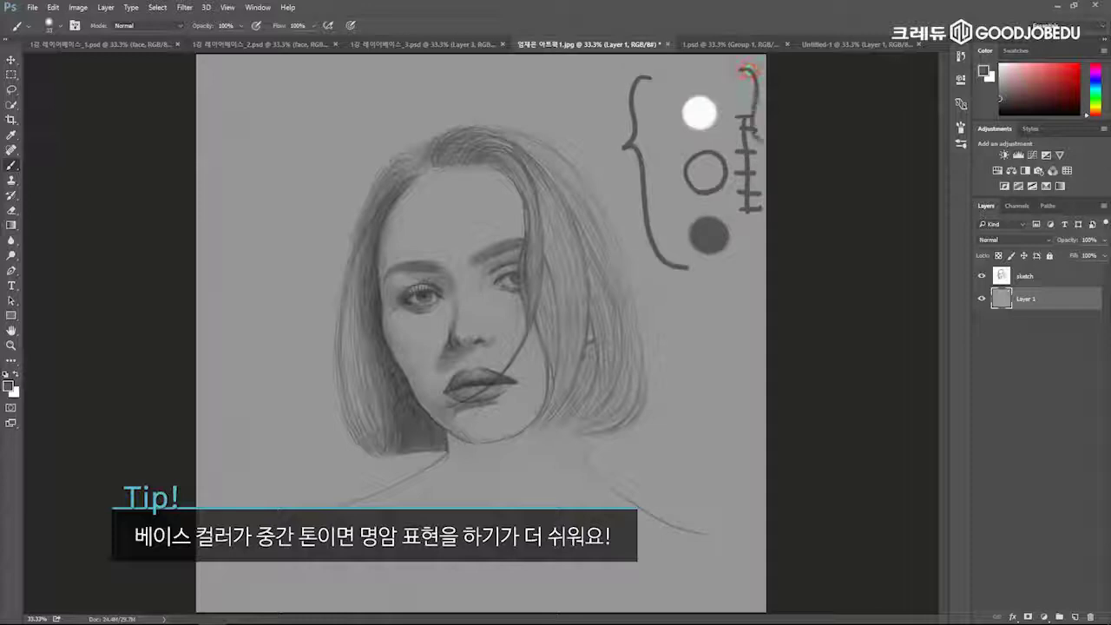
Undo all the tone sample marks painted on the grey base layer.
{"action": "key", "text": "ctrl+alt+z"}
{"action": "key", "text": "ctrl+alt+z"}
{"action": "key", "text": "ctrl+alt+z"}
{"action": "key", "text": "ctrl+alt+z"}
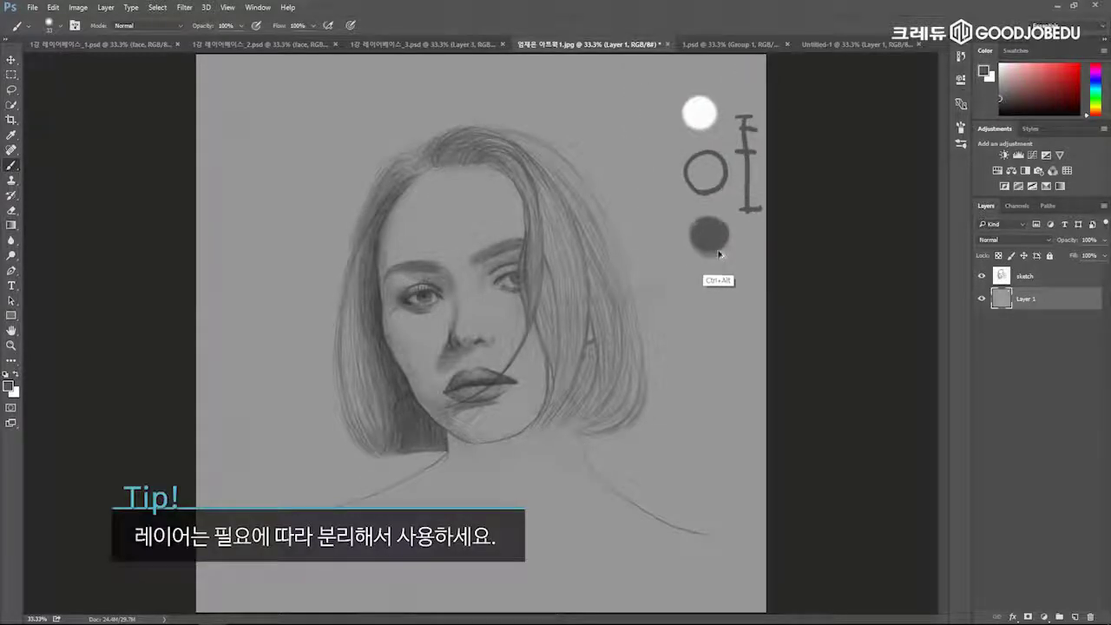
{"action": "key", "text": "ctrl+alt+z"}
{"action": "key", "text": "ctrl+alt+z"}
{"action": "key", "text": "ctrl+alt+z"}
{"action": "key", "text": "ctrl+alt+z"}
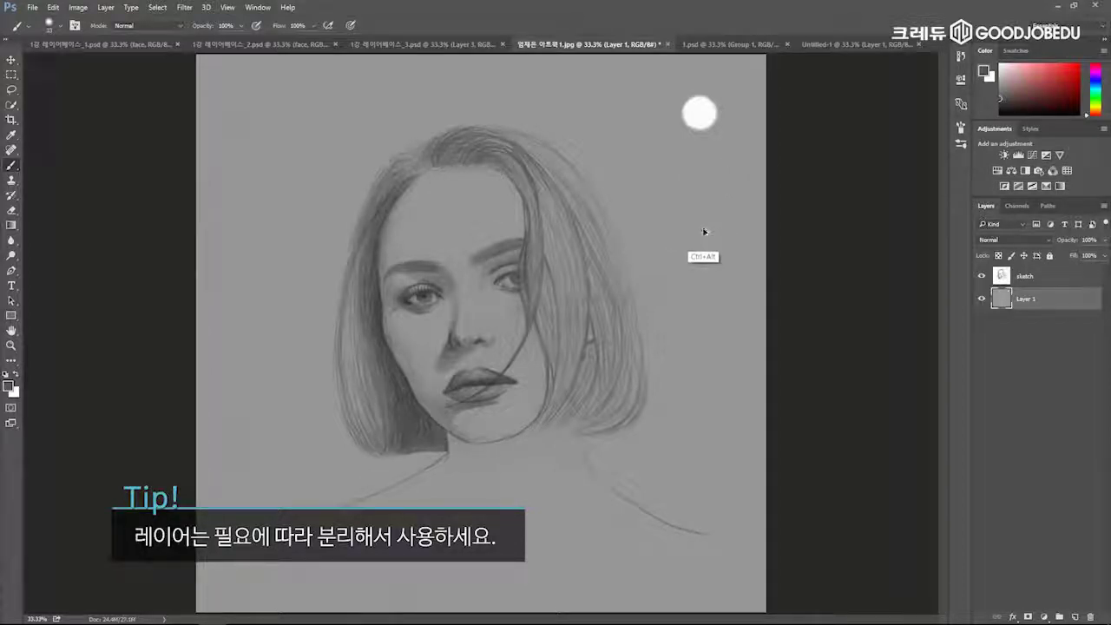
{"action": "key", "text": "ctrl+alt+z"}
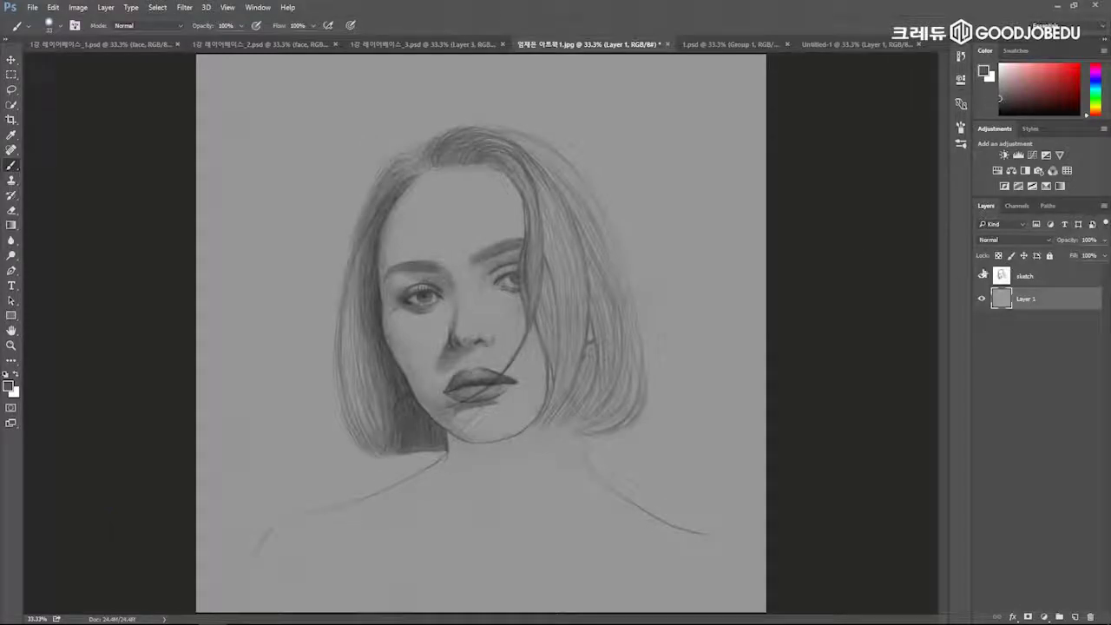
Lock the sketch layer completely and add a new layer directly above the grey base layer.
{"action": "left_click", "coordinate": [1026, 275]}
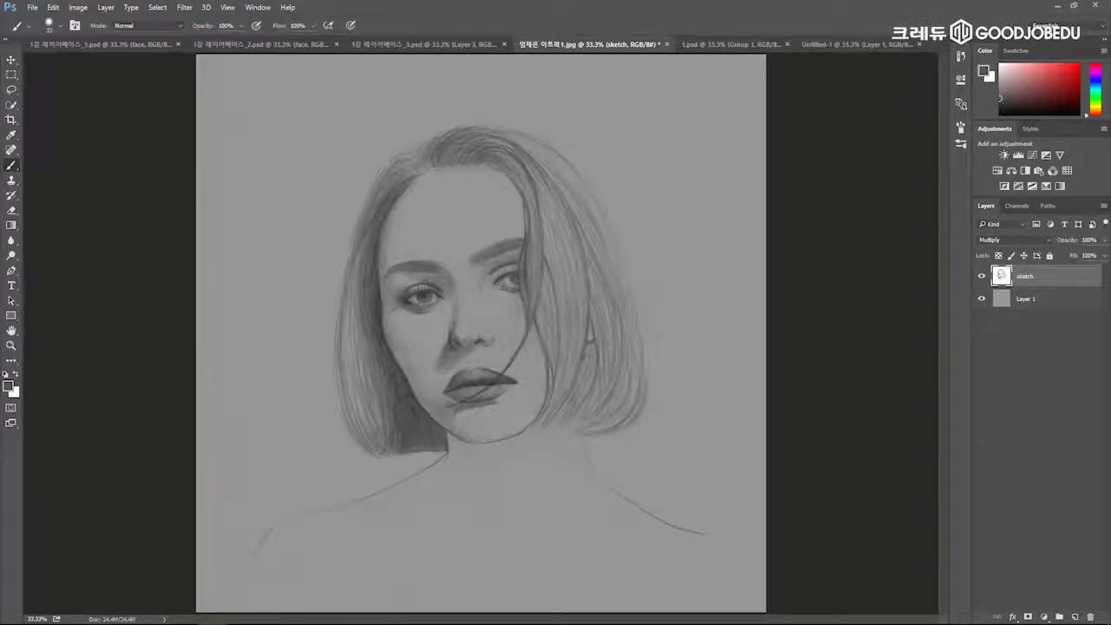
{"action": "left_click", "coordinate": [583, 305]}
{"action": "left_click", "coordinate": [1050, 255]}
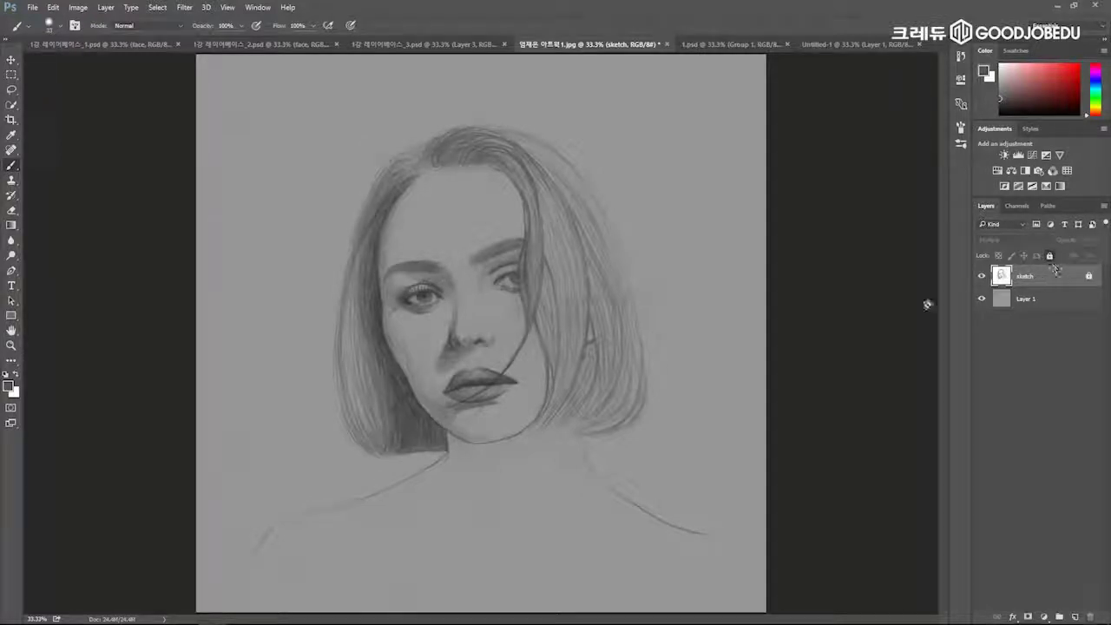
{"action": "left_click", "coordinate": [1040, 303]}
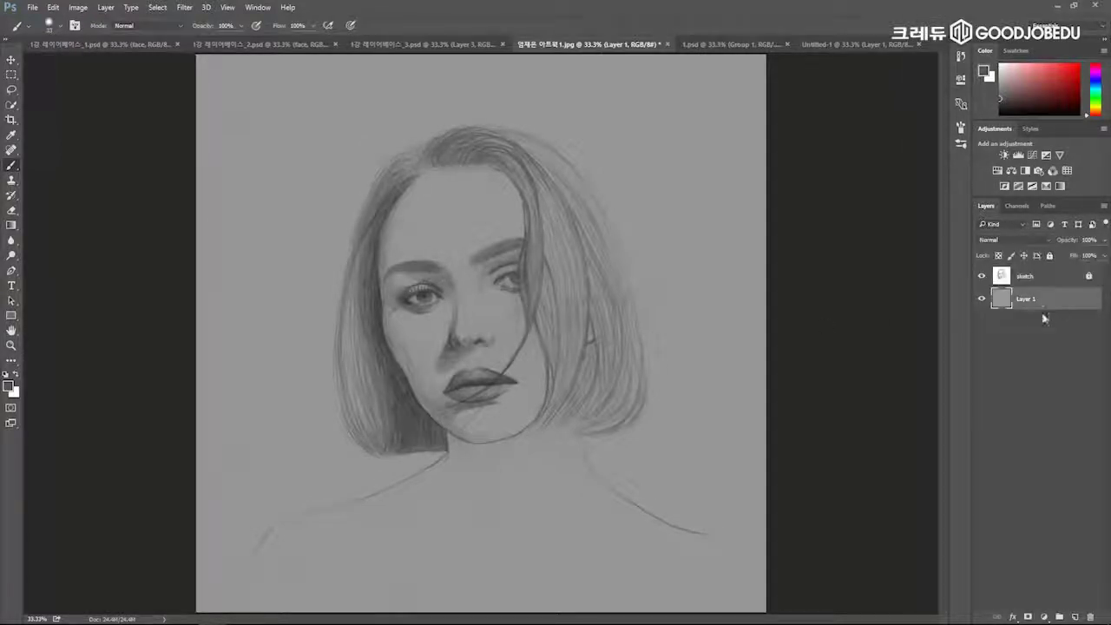
{"action": "key", "text": "ctrl"}
{"action": "key", "text": "ctrl"}
{"action": "key", "text": "ctrl+shift+alt+n"}
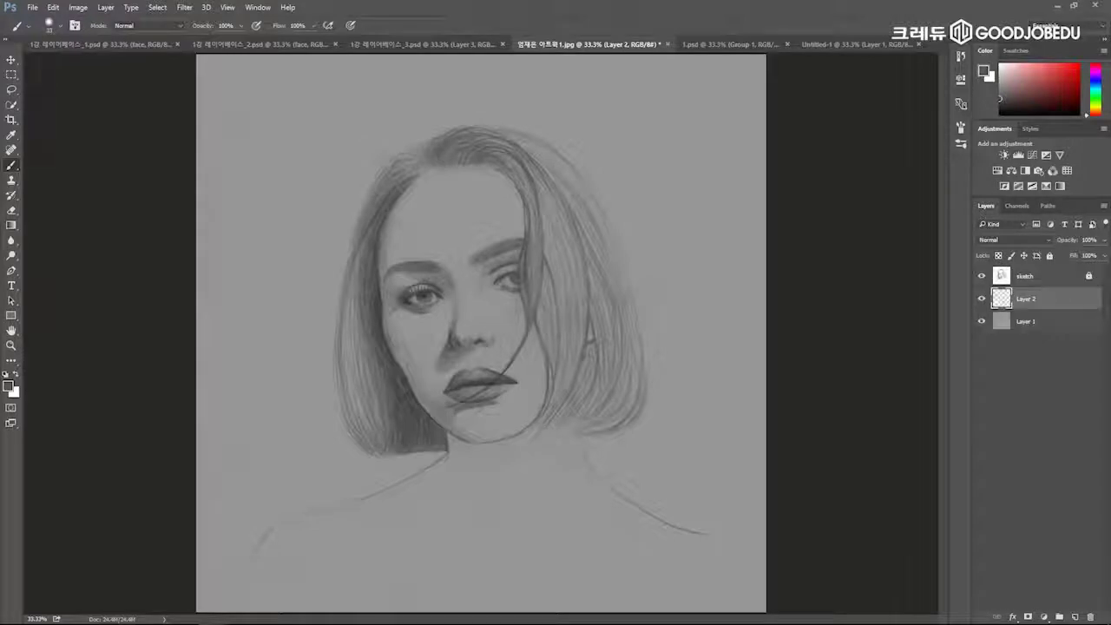
Block in the forehead and cheeks with light grey strokes, turning on pen pressure for brush size.
{"action": "mouse_move", "coordinate": [408, 330]}
{"action": "left_mouse_down"}
{"action": "mouse_move", "coordinate": [440, 342]}
{"action": "mouse_move", "coordinate": [440, 131]}
{"action": "left_mouse_up"}
{"action": "mouse_move", "coordinate": [427, 314]}
{"action": "left_mouse_down"}
{"action": "mouse_move", "coordinate": [454, 330]}
{"action": "mouse_move", "coordinate": [421, 317]}
{"action": "mouse_move", "coordinate": [534, 526]}
{"action": "mouse_move", "coordinate": [471, 308]}
{"action": "mouse_move", "coordinate": [543, 507]}
{"action": "left_mouse_up"}
{"action": "left_click_drag", "start_coordinate": [487, 303], "coordinate": [520, 376]}
{"action": "mouse_move", "coordinate": [424, 254]}
{"action": "left_mouse_down"}
{"action": "mouse_move", "coordinate": [451, 333]}
{"action": "mouse_move", "coordinate": [445, 351]}
{"action": "mouse_move", "coordinate": [415, 200]}
{"action": "left_mouse_up"}
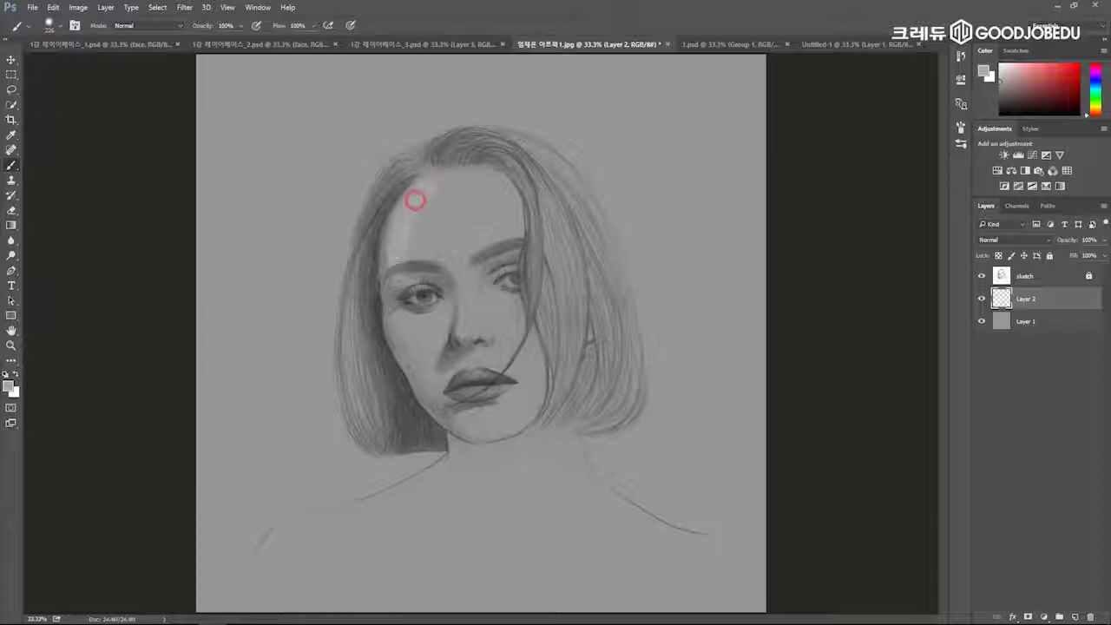
{"action": "mouse_move", "coordinate": [396, 306]}
{"action": "left_mouse_down"}
{"action": "mouse_move", "coordinate": [422, 232]}
{"action": "mouse_move", "coordinate": [450, 273]}
{"action": "mouse_move", "coordinate": [476, 272]}
{"action": "mouse_move", "coordinate": [469, 304]}
{"action": "mouse_move", "coordinate": [430, 299]}
{"action": "left_mouse_up"}
{"action": "left_click", "coordinate": [351, 25]}
{"action": "left_click_drag", "start_coordinate": [474, 337], "coordinate": [455, 340]}
{"action": "mouse_move", "coordinate": [420, 305]}
{"action": "left_mouse_down"}
{"action": "mouse_move", "coordinate": [446, 331]}
{"action": "mouse_move", "coordinate": [414, 334]}
{"action": "mouse_move", "coordinate": [445, 378]}
{"action": "left_mouse_up"}
Pick a near-white grey and cover the whole face with an even base tone, adjusting the brush size.
{"action": "left_click", "coordinate": [1000, 76]}
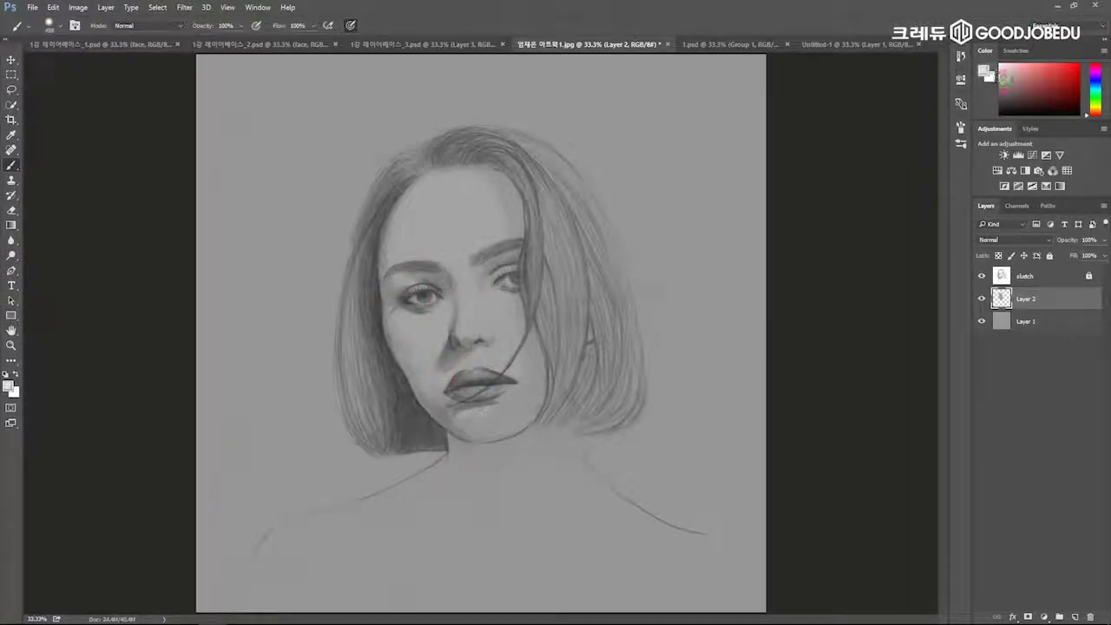
{"action": "mouse_move", "coordinate": [434, 304]}
{"action": "left_mouse_down"}
{"action": "mouse_move", "coordinate": [422, 227]}
{"action": "mouse_move", "coordinate": [421, 365]}
{"action": "mouse_move", "coordinate": [464, 399]}
{"action": "mouse_move", "coordinate": [499, 408]}
{"action": "mouse_move", "coordinate": [490, 217]}
{"action": "mouse_move", "coordinate": [451, 174]}
{"action": "mouse_move", "coordinate": [417, 235]}
{"action": "mouse_move", "coordinate": [530, 235]}
{"action": "mouse_move", "coordinate": [516, 186]}
{"action": "mouse_move", "coordinate": [434, 160]}
{"action": "mouse_move", "coordinate": [552, 304]}
{"action": "mouse_move", "coordinate": [569, 356]}
{"action": "mouse_move", "coordinate": [568, 339]}
{"action": "mouse_move", "coordinate": [534, 395]}
{"action": "left_mouse_up"}
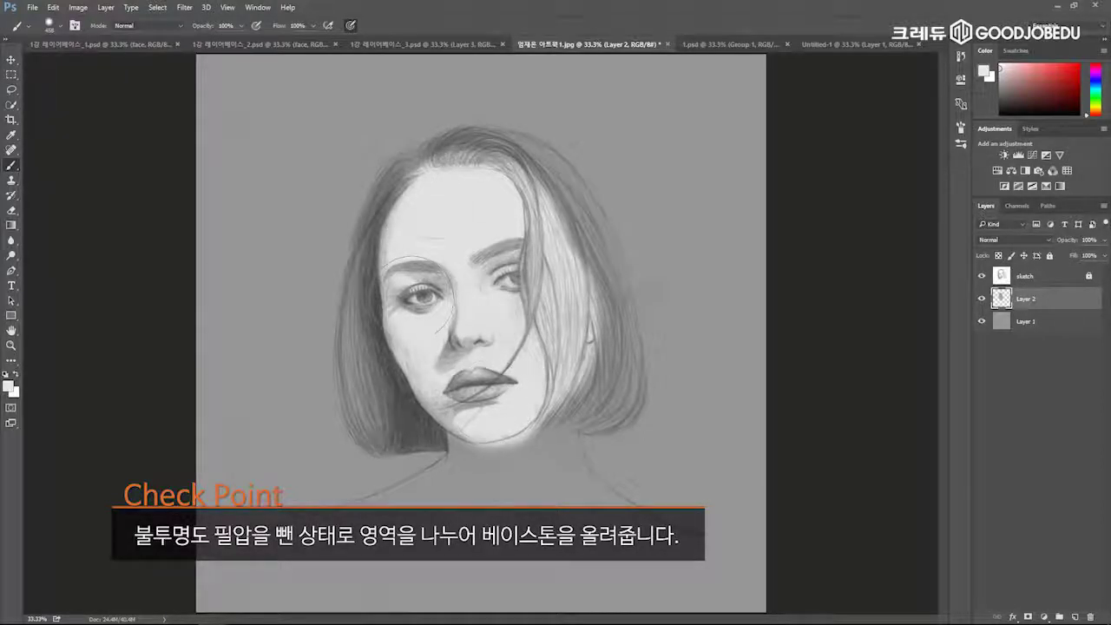
{"action": "left_click_drag", "start_coordinate": [408, 279], "coordinate": [423, 193]}
{"action": "left_click_drag", "start_coordinate": [537, 288], "coordinate": [497, 289]}
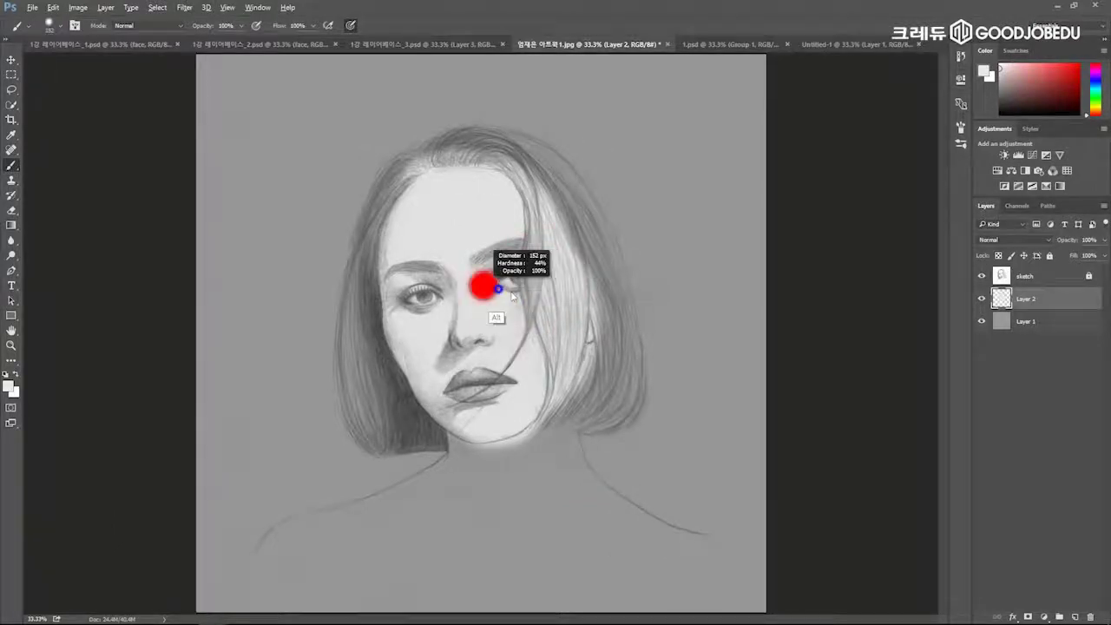
{"action": "mouse_move", "coordinate": [483, 218]}
{"action": "left_mouse_down"}
{"action": "mouse_move", "coordinate": [524, 221]}
{"action": "mouse_move", "coordinate": [472, 222]}
{"action": "mouse_move", "coordinate": [561, 229]}
{"action": "left_mouse_up"}
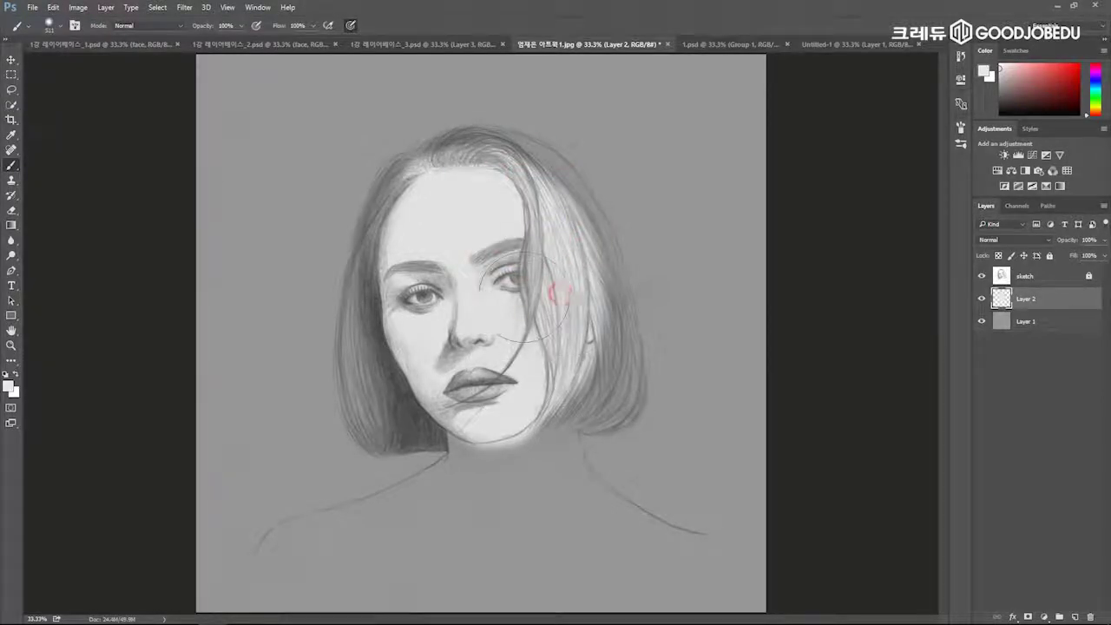
{"action": "left_click", "coordinate": [457, 283], "text": "alt"}
{"action": "left_click_drag", "start_coordinate": [457, 284], "coordinate": [402, 284]}
{"action": "mouse_move", "coordinate": [455, 207]}
{"action": "left_mouse_down"}
{"action": "mouse_move", "coordinate": [439, 165]}
{"action": "mouse_move", "coordinate": [454, 171]}
{"action": "mouse_move", "coordinate": [442, 65]}
{"action": "mouse_move", "coordinate": [421, 65]}
{"action": "mouse_move", "coordinate": [423, 159]}
{"action": "mouse_move", "coordinate": [526, 142]}
{"action": "mouse_move", "coordinate": [544, 175]}
{"action": "mouse_move", "coordinate": [544, 160]}
{"action": "mouse_move", "coordinate": [586, 333]}
{"action": "left_mouse_up"}
Erase the overspill around the hairline, cheek, jaw and neck, using pen pressure for the eraser size.
{"action": "key", "text": "e"}
{"action": "left_click", "coordinate": [361, 26]}
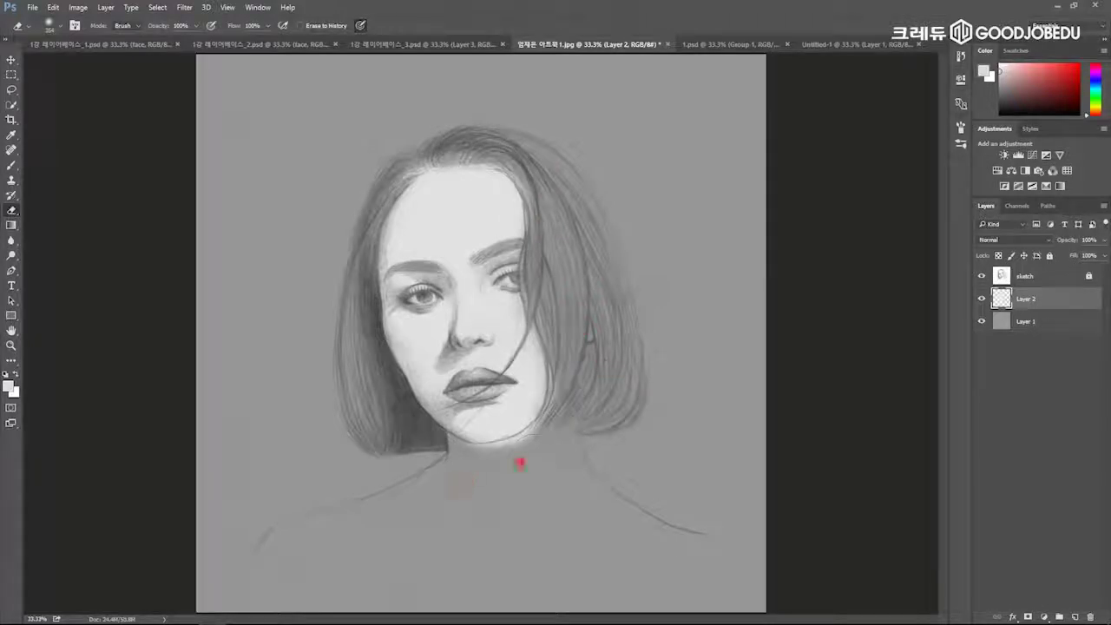
{"action": "left_click_drag", "start_coordinate": [567, 438], "coordinate": [554, 438]}
{"action": "left_click_drag", "start_coordinate": [373, 224], "coordinate": [378, 201]}
{"action": "left_click_drag", "start_coordinate": [384, 362], "coordinate": [410, 419]}
{"action": "mouse_move", "coordinate": [473, 458]}
{"action": "left_mouse_down"}
{"action": "mouse_move", "coordinate": [526, 464]}
{"action": "mouse_move", "coordinate": [548, 431]}
{"action": "left_mouse_up"}
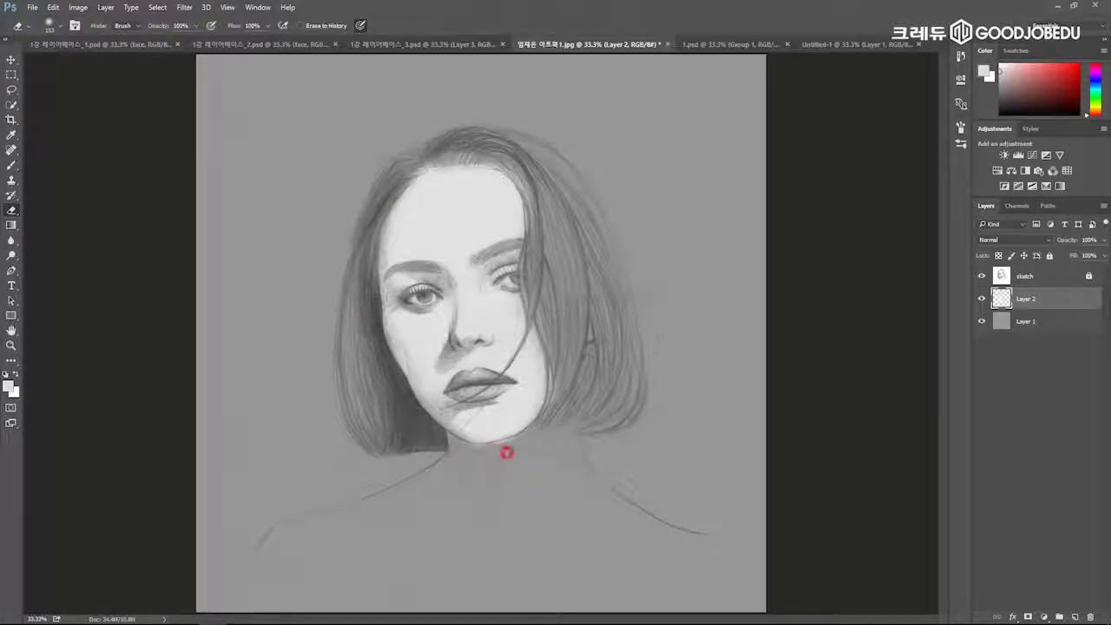
Brush the light base tone over the face again and extend it beneath the hair strands towards the ear.
{"action": "key", "text": "b"}
{"action": "left_click_drag", "start_coordinate": [576, 352], "coordinate": [528, 411]}
{"action": "right_click", "coordinate": [516, 393]}
{"action": "right_click", "coordinate": [553, 354], "text": "alt"}
{"action": "mouse_move", "coordinate": [554, 353]}
{"action": "left_mouse_down"}
{"action": "mouse_move", "coordinate": [533, 383]}
{"action": "mouse_move", "coordinate": [532, 316]}
{"action": "left_mouse_up"}
{"action": "mouse_move", "coordinate": [529, 274]}
{"action": "left_mouse_down"}
{"action": "mouse_move", "coordinate": [551, 296]}
{"action": "mouse_move", "coordinate": [568, 337]}
{"action": "mouse_move", "coordinate": [521, 401]}
{"action": "mouse_move", "coordinate": [473, 423]}
{"action": "left_mouse_up"}
{"action": "mouse_move", "coordinate": [434, 386]}
{"action": "left_mouse_down"}
{"action": "mouse_move", "coordinate": [422, 372]}
{"action": "mouse_move", "coordinate": [482, 371]}
{"action": "mouse_move", "coordinate": [434, 343]}
{"action": "mouse_move", "coordinate": [469, 322]}
{"action": "mouse_move", "coordinate": [408, 282]}
{"action": "mouse_move", "coordinate": [466, 239]}
{"action": "left_mouse_up"}
{"action": "mouse_move", "coordinate": [466, 293]}
{"action": "left_mouse_down"}
{"action": "mouse_move", "coordinate": [425, 217]}
{"action": "mouse_move", "coordinate": [482, 204]}
{"action": "mouse_move", "coordinate": [514, 227]}
{"action": "mouse_move", "coordinate": [526, 386]}
{"action": "left_mouse_up"}
{"action": "left_click_drag", "start_coordinate": [595, 300], "coordinate": [575, 296]}
Rename the painted layer to face and add a new layer between it and the grey base.
{"action": "left_click", "coordinate": [1041, 325]}
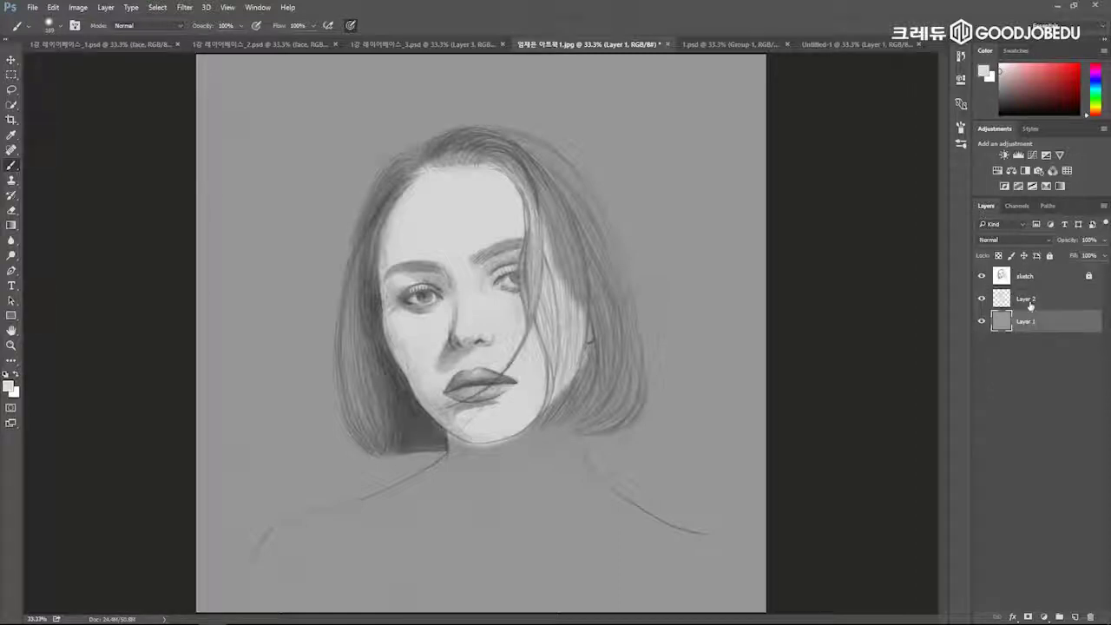
{"action": "double_click", "coordinate": [1027, 299]}
{"action": "type", "text": "face"}
{"action": "key", "text": "Return"}
{"action": "left_click", "coordinate": [1052, 323]}
{"action": "key", "text": "ctrl+shift+alt+n"}
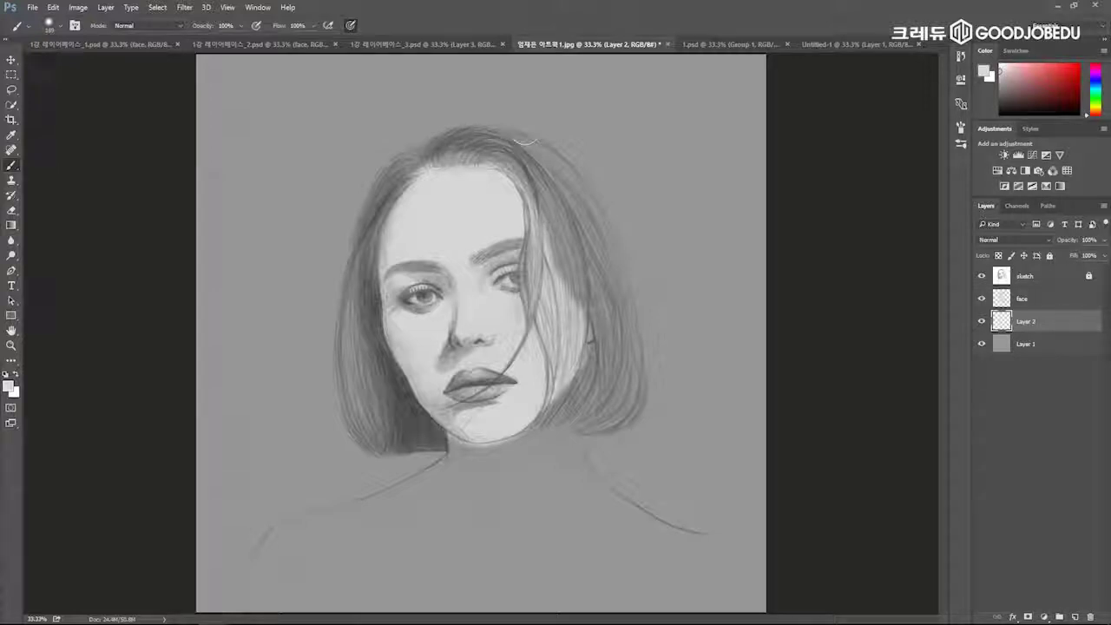
Hide the face layer and paint the neck and shoulders with the light base tone on the new layer.
{"action": "mouse_move", "coordinate": [497, 390]}
{"action": "left_mouse_down"}
{"action": "mouse_move", "coordinate": [543, 404]}
{"action": "mouse_move", "coordinate": [510, 410]}
{"action": "mouse_move", "coordinate": [508, 449]}
{"action": "mouse_move", "coordinate": [473, 434]}
{"action": "mouse_move", "coordinate": [481, 421]}
{"action": "mouse_move", "coordinate": [538, 482]}
{"action": "mouse_move", "coordinate": [566, 478]}
{"action": "mouse_move", "coordinate": [561, 461]}
{"action": "left_mouse_up"}
{"action": "left_click", "coordinate": [982, 299]}
{"action": "mouse_move", "coordinate": [584, 512]}
{"action": "left_mouse_down"}
{"action": "mouse_move", "coordinate": [673, 556]}
{"action": "mouse_move", "coordinate": [434, 555]}
{"action": "mouse_move", "coordinate": [373, 512]}
{"action": "mouse_move", "coordinate": [434, 460]}
{"action": "mouse_move", "coordinate": [269, 581]}
{"action": "mouse_move", "coordinate": [261, 521]}
{"action": "mouse_move", "coordinate": [503, 599]}
{"action": "mouse_move", "coordinate": [686, 599]}
{"action": "mouse_move", "coordinate": [742, 577]}
{"action": "left_mouse_up"}
Erase the light tone spilling over the sketched contours of both shoulders, adjusting the eraser size along the way.
{"action": "key", "text": "e"}
{"action": "right_click", "coordinate": [640, 446], "text": "alt"}
{"action": "mouse_move", "coordinate": [618, 486]}
{"action": "left_mouse_down"}
{"action": "mouse_move", "coordinate": [608, 460]}
{"action": "mouse_move", "coordinate": [668, 511]}
{"action": "mouse_move", "coordinate": [659, 494]}
{"action": "left_mouse_up"}
{"action": "right_click", "coordinate": [631, 454], "text": "alt"}
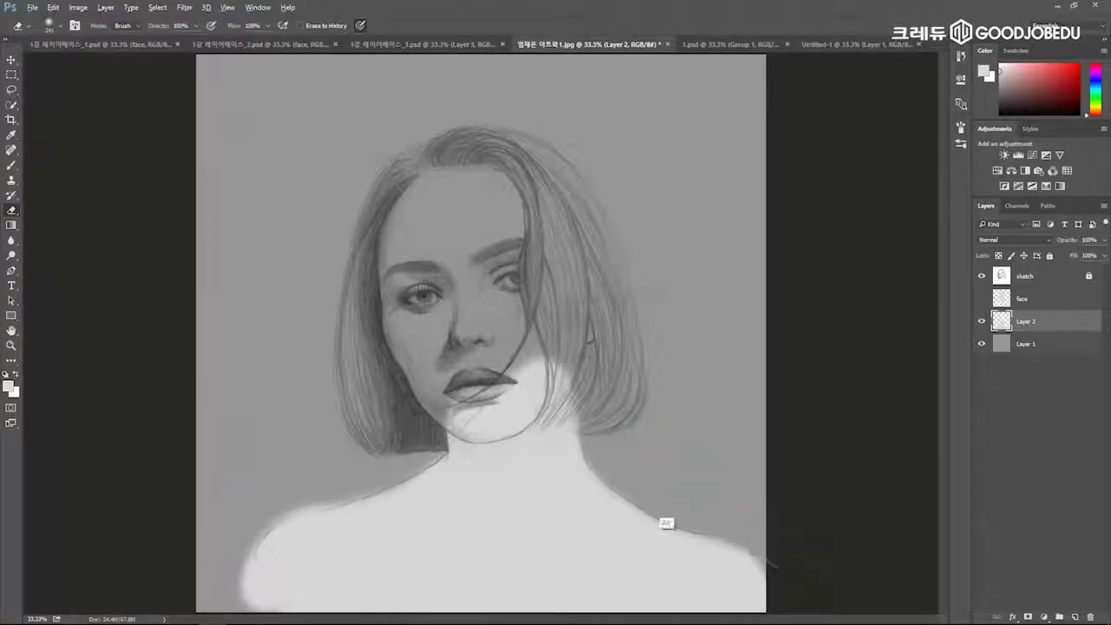
{"action": "right_click", "coordinate": [659, 494], "text": "alt"}
{"action": "left_click_drag", "start_coordinate": [274, 506], "coordinate": [292, 499]}
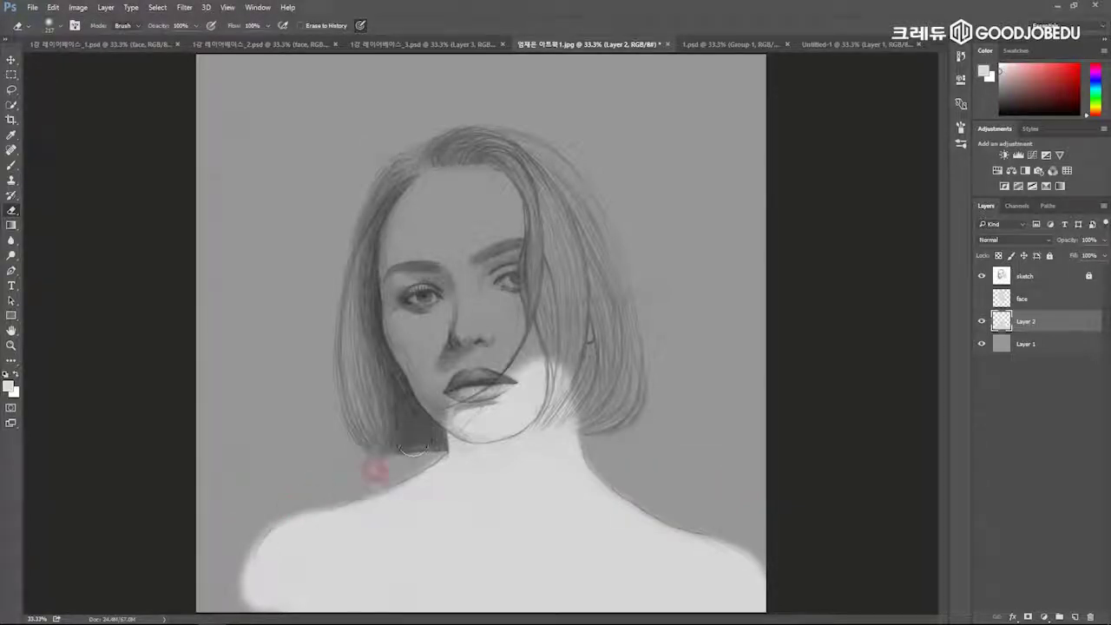
Even out the light base tone over the neck, chest and shoulders and erase the overspill outside the left shoulder.
{"action": "key", "text": "b"}
{"action": "right_click", "coordinate": [628, 515], "text": "alt"}
{"action": "left_click_drag", "start_coordinate": [611, 501], "coordinate": [584, 456]}
{"action": "left_click", "coordinate": [561, 476]}
{"action": "left_click", "coordinate": [556, 471]}
{"action": "right_click", "coordinate": [532, 513], "text": "alt"}
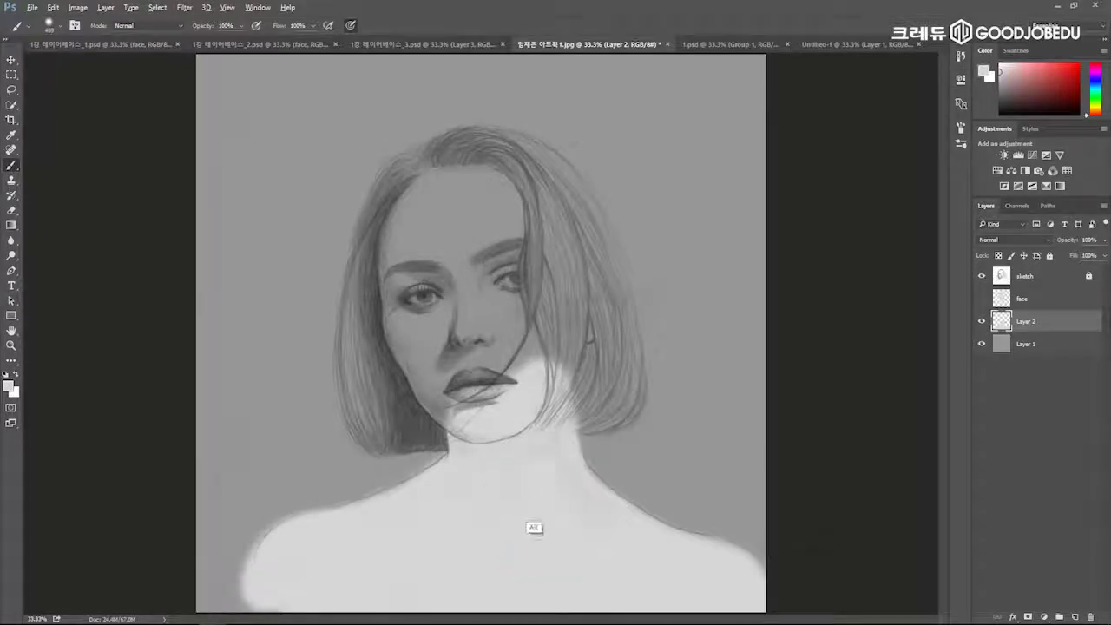
{"action": "right_click", "coordinate": [608, 535], "text": "alt"}
{"action": "mouse_move", "coordinate": [573, 528]}
{"action": "left_mouse_down"}
{"action": "mouse_move", "coordinate": [665, 550]}
{"action": "mouse_move", "coordinate": [626, 557]}
{"action": "left_mouse_up"}
{"action": "right_click", "coordinate": [689, 562], "text": "alt"}
{"action": "right_click", "coordinate": [496, 523], "text": "alt"}
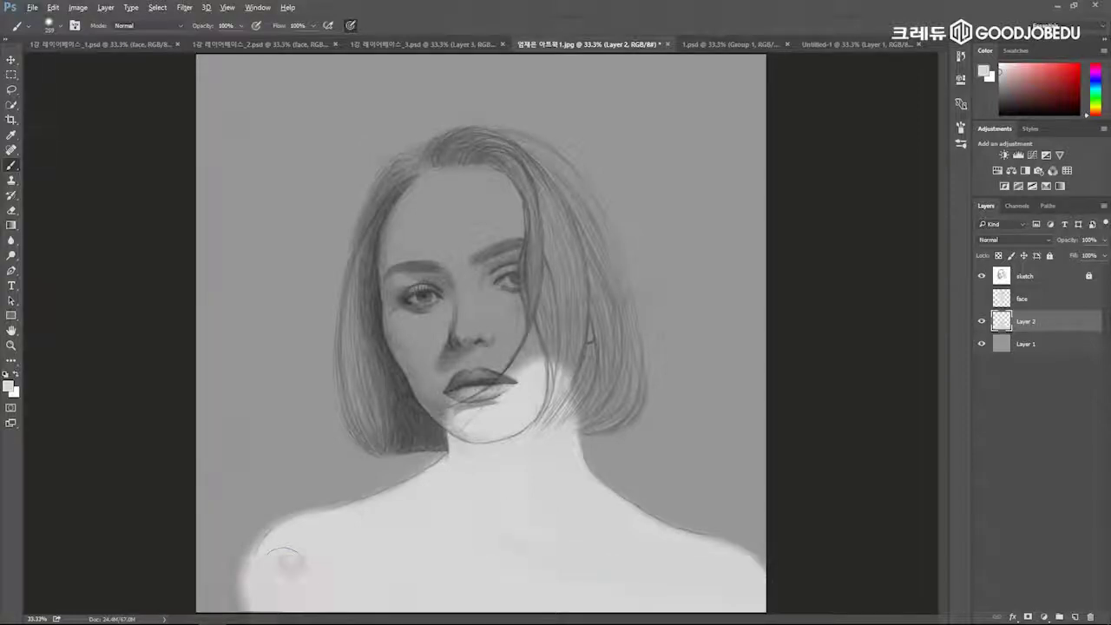
{"action": "right_click", "coordinate": [240, 613]}
{"action": "left_click", "coordinate": [385, 533]}
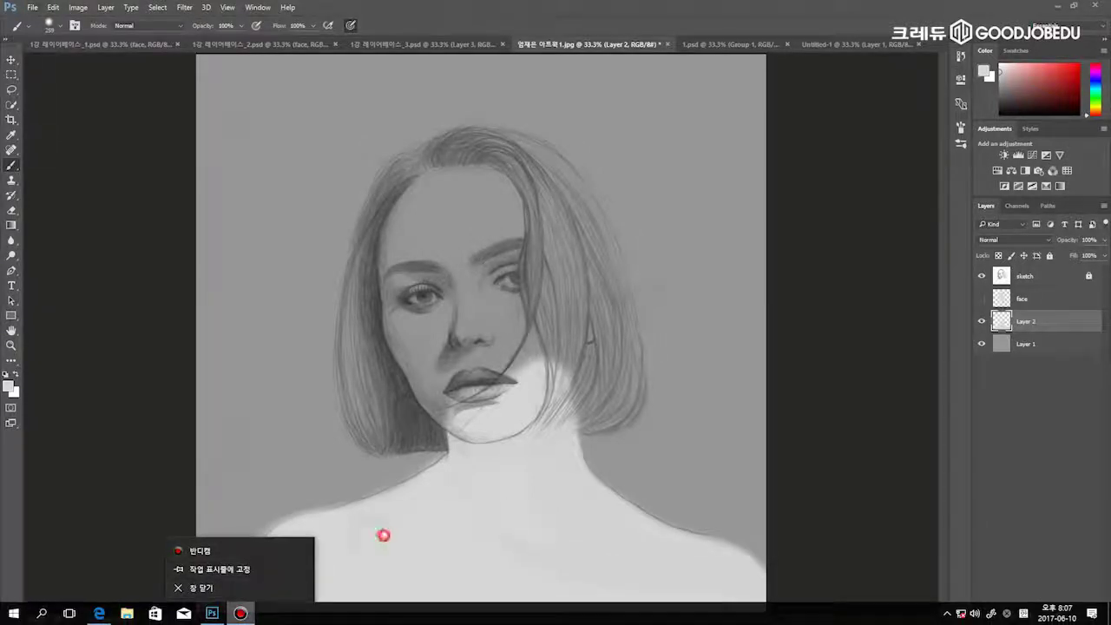
{"action": "key", "text": "e"}
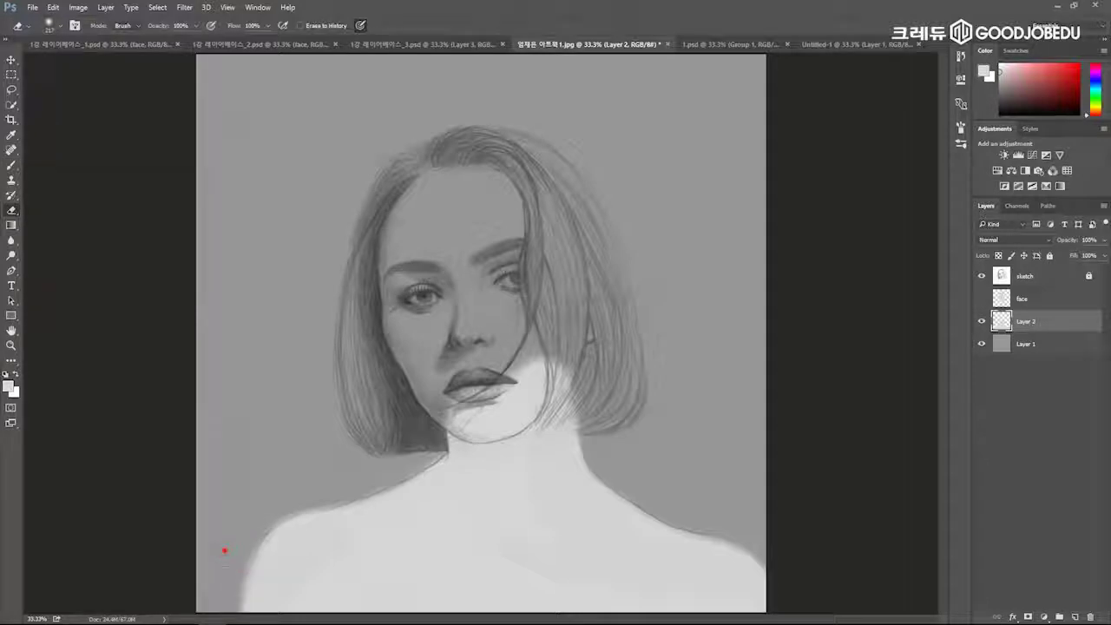
{"action": "left_click_drag", "start_coordinate": [285, 506], "coordinate": [320, 473]}
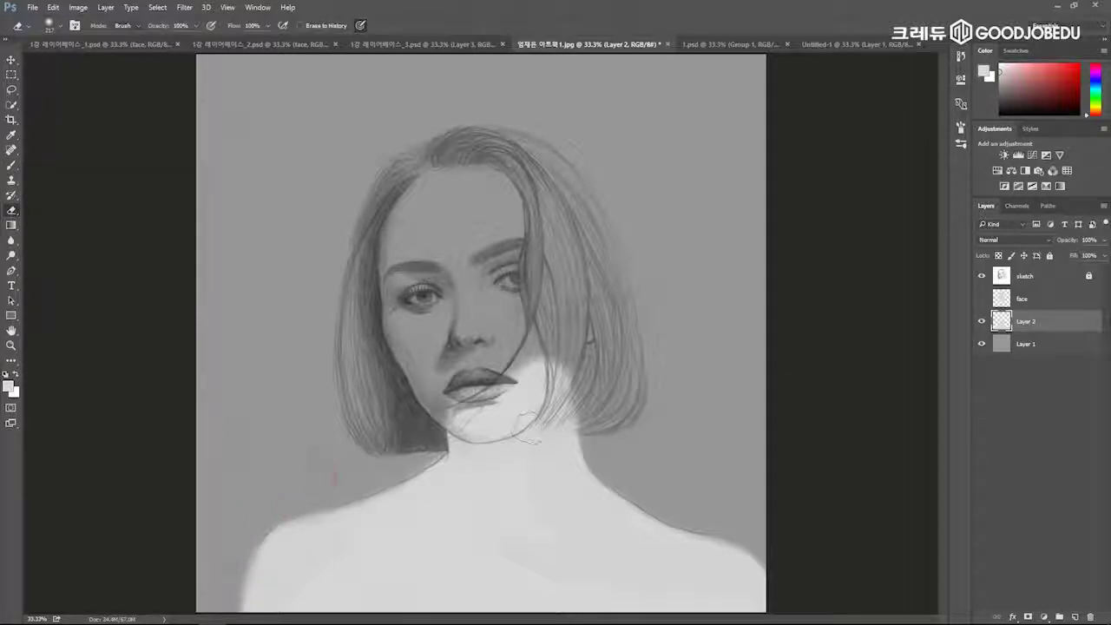
Rename the body layer to neck, show the face layer again and make it the active layer.
{"action": "double_click", "coordinate": [1023, 323]}
{"action": "key", "text": "Return"}
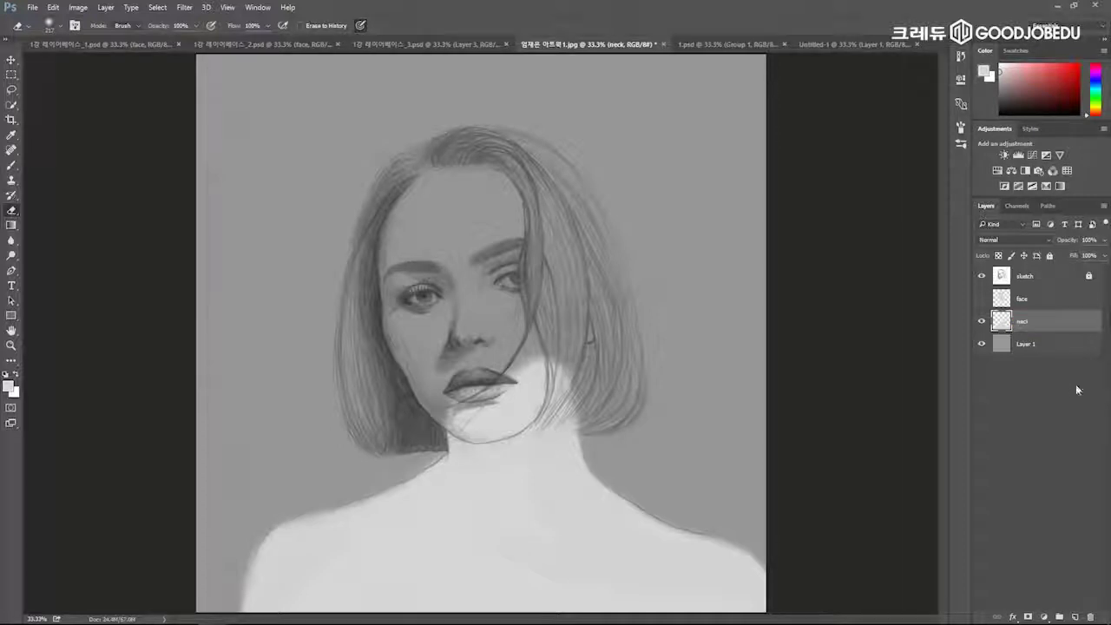
{"action": "left_click", "coordinate": [1031, 280]}
{"action": "left_click", "coordinate": [981, 299]}
{"action": "left_click", "coordinate": [983, 300]}
{"action": "left_click", "coordinate": [984, 300]}
{"action": "left_click", "coordinate": [1044, 298]}
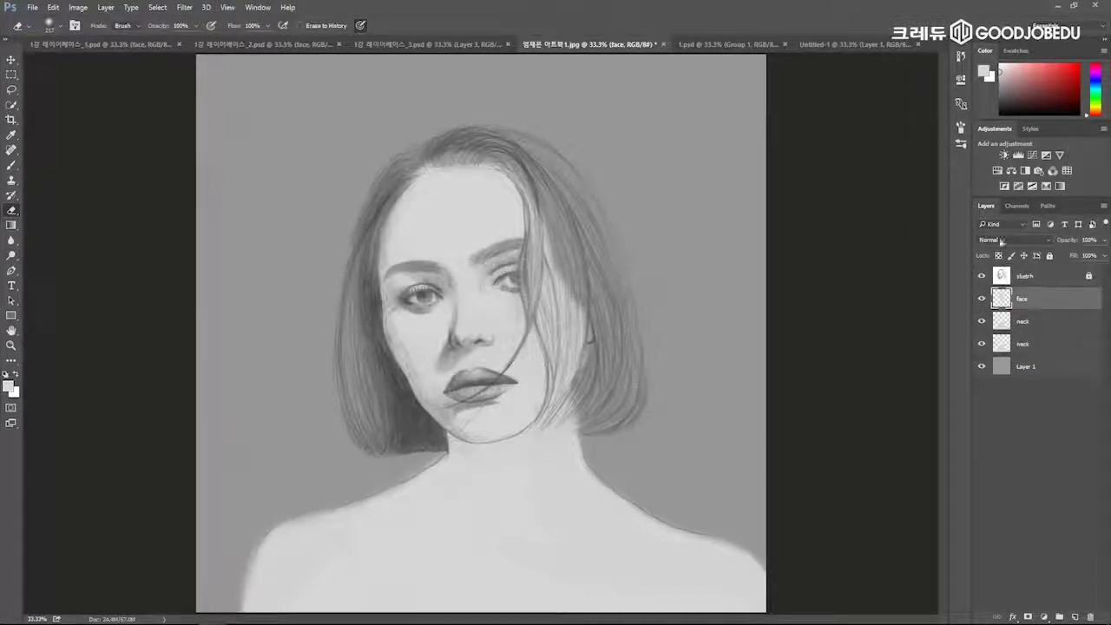
Add a new layer above the face layer and start blocking in the hair beside the right eye with a dark grey.
{"action": "key", "text": "ctrl+shift+alt+n"}
{"action": "left_click", "coordinate": [1000, 103]}
{"action": "left_click_drag", "start_coordinate": [562, 294], "coordinate": [556, 301]}
{"action": "mouse_move", "coordinate": [547, 220]}
{"action": "left_mouse_down"}
{"action": "mouse_move", "coordinate": [566, 227]}
{"action": "mouse_move", "coordinate": [601, 401]}
{"action": "left_mouse_up"}
{"action": "key", "text": "b"}
{"action": "left_click_drag", "start_coordinate": [553, 248], "coordinate": [567, 254]}
{"action": "left_click_drag", "start_coordinate": [561, 211], "coordinate": [561, 239]}
{"action": "left_click_drag", "start_coordinate": [575, 269], "coordinate": [552, 269]}
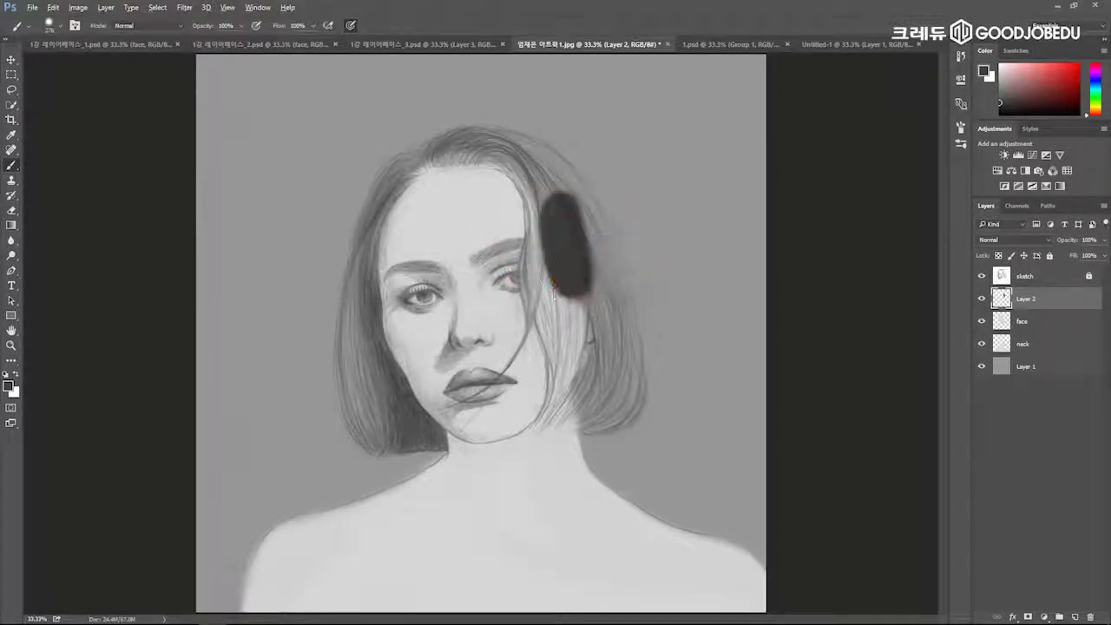
{"action": "left_click_drag", "start_coordinate": [556, 228], "coordinate": [561, 326]}
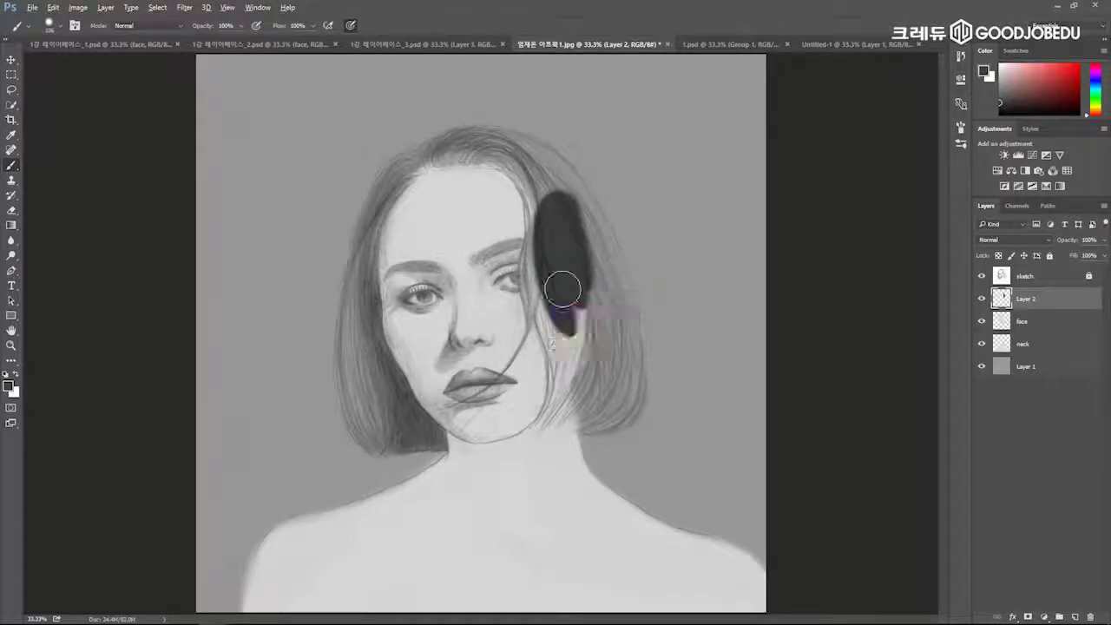
Extend the dark tone down the right side of the hair, following the strands from the temple to the tips.
{"action": "mouse_move", "coordinate": [546, 218]}
{"action": "left_mouse_down"}
{"action": "mouse_move", "coordinate": [565, 318]}
{"action": "mouse_move", "coordinate": [561, 205]}
{"action": "left_mouse_up"}
{"action": "mouse_move", "coordinate": [539, 253]}
{"action": "left_mouse_down"}
{"action": "mouse_move", "coordinate": [561, 334]}
{"action": "mouse_move", "coordinate": [550, 330]}
{"action": "left_mouse_up"}
{"action": "left_click_drag", "start_coordinate": [561, 325], "coordinate": [558, 325]}
{"action": "left_click_drag", "start_coordinate": [541, 278], "coordinate": [560, 356]}
{"action": "left_click_drag", "start_coordinate": [538, 307], "coordinate": [550, 410]}
{"action": "left_click_drag", "start_coordinate": [546, 334], "coordinate": [554, 408]}
{"action": "mouse_move", "coordinate": [568, 365]}
{"action": "left_mouse_down"}
{"action": "mouse_move", "coordinate": [550, 372]}
{"action": "mouse_move", "coordinate": [558, 396]}
{"action": "left_mouse_up"}
{"action": "left_click_drag", "start_coordinate": [570, 329], "coordinate": [562, 397]}
{"action": "left_click_drag", "start_coordinate": [583, 299], "coordinate": [575, 365]}
{"action": "left_click_drag", "start_coordinate": [588, 238], "coordinate": [624, 387]}
{"action": "mouse_move", "coordinate": [593, 267]}
{"action": "left_mouse_down"}
{"action": "mouse_move", "coordinate": [616, 388]}
{"action": "mouse_move", "coordinate": [581, 380]}
{"action": "left_mouse_up"}
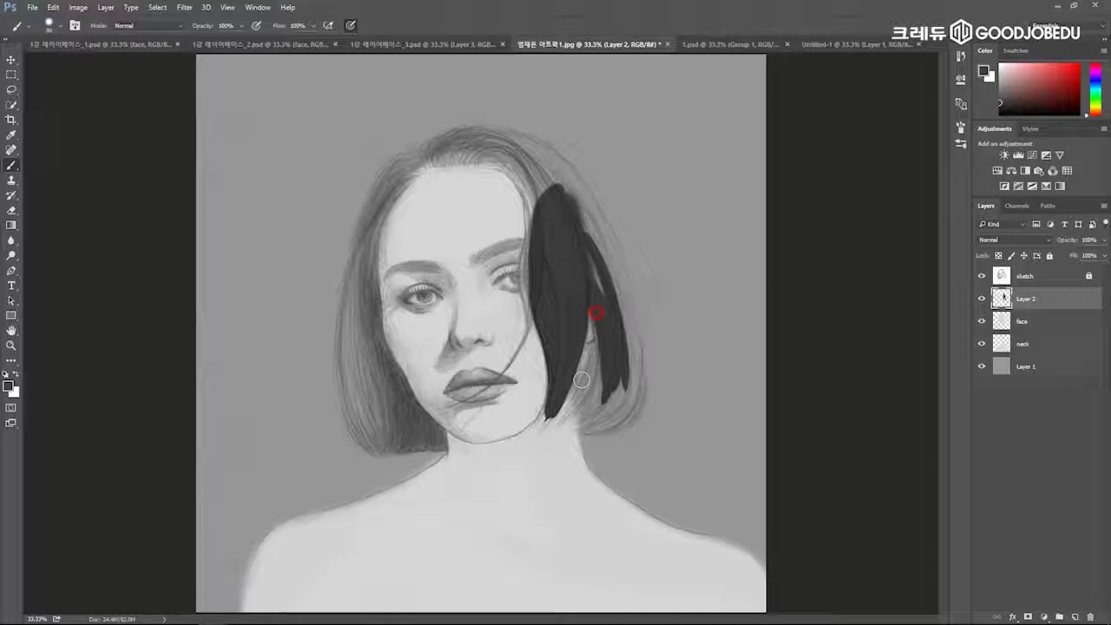
{"action": "left_click_drag", "start_coordinate": [582, 280], "coordinate": [582, 419]}
{"action": "mouse_move", "coordinate": [592, 350]}
{"action": "left_mouse_down"}
{"action": "mouse_move", "coordinate": [574, 389]}
{"action": "mouse_move", "coordinate": [600, 351]}
{"action": "mouse_move", "coordinate": [580, 362]}
{"action": "mouse_move", "coordinate": [576, 396]}
{"action": "mouse_move", "coordinate": [548, 423]}
{"action": "mouse_move", "coordinate": [576, 360]}
{"action": "mouse_move", "coordinate": [602, 351]}
{"action": "mouse_move", "coordinate": [598, 365]}
{"action": "mouse_move", "coordinate": [617, 375]}
{"action": "mouse_move", "coordinate": [584, 422]}
{"action": "mouse_move", "coordinate": [620, 411]}
{"action": "mouse_move", "coordinate": [597, 395]}
{"action": "mouse_move", "coordinate": [560, 403]}
{"action": "mouse_move", "coordinate": [600, 420]}
{"action": "left_mouse_up"}
Fill the rest of the bob with the dark tone using a larger brush, covering the crown and both sides.
{"action": "right_click", "coordinate": [598, 394], "text": "alt"}
{"action": "right_click", "coordinate": [358, 410], "text": "alt"}
{"action": "mouse_move", "coordinate": [368, 415]}
{"action": "left_mouse_down"}
{"action": "mouse_move", "coordinate": [401, 444]}
{"action": "mouse_move", "coordinate": [362, 367]}
{"action": "mouse_move", "coordinate": [376, 399]}
{"action": "mouse_move", "coordinate": [418, 433]}
{"action": "mouse_move", "coordinate": [401, 431]}
{"action": "mouse_move", "coordinate": [364, 352]}
{"action": "mouse_move", "coordinate": [372, 247]}
{"action": "mouse_move", "coordinate": [404, 162]}
{"action": "mouse_move", "coordinate": [366, 337]}
{"action": "mouse_move", "coordinate": [405, 213]}
{"action": "mouse_move", "coordinate": [468, 143]}
{"action": "mouse_move", "coordinate": [481, 138]}
{"action": "mouse_move", "coordinate": [453, 158]}
{"action": "mouse_move", "coordinate": [559, 234]}
{"action": "mouse_move", "coordinate": [533, 174]}
{"action": "mouse_move", "coordinate": [546, 317]}
{"action": "mouse_move", "coordinate": [542, 255]}
{"action": "mouse_move", "coordinate": [520, 377]}
{"action": "mouse_move", "coordinate": [561, 175]}
{"action": "mouse_move", "coordinate": [602, 249]}
{"action": "mouse_move", "coordinate": [486, 137]}
{"action": "mouse_move", "coordinate": [625, 346]}
{"action": "mouse_move", "coordinate": [612, 288]}
{"action": "mouse_move", "coordinate": [600, 405]}
{"action": "left_mouse_up"}
{"action": "right_click", "coordinate": [408, 431], "text": "alt"}
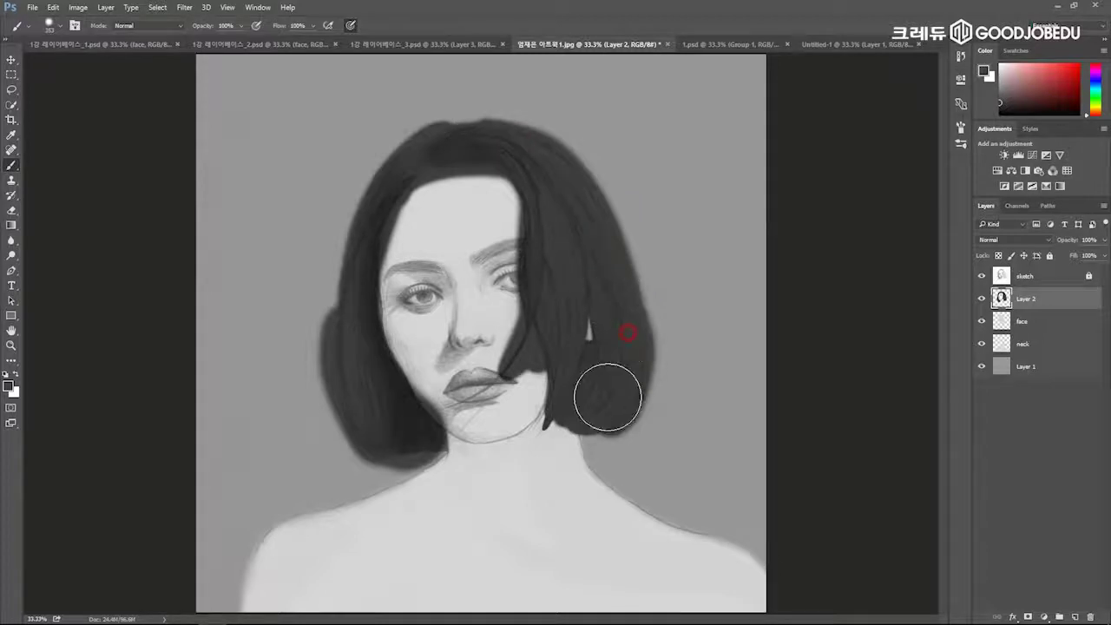
Erase the dark tone spilling past the outer contour on the right side of the hair.
{"action": "key", "text": "e"}
{"action": "right_click", "coordinate": [650, 322], "text": "alt"}
{"action": "left_click_drag", "start_coordinate": [665, 315], "coordinate": [658, 400]}
{"action": "mouse_move", "coordinate": [657, 287]}
{"action": "left_mouse_down"}
{"action": "mouse_move", "coordinate": [632, 280]}
{"action": "mouse_move", "coordinate": [634, 361]}
{"action": "mouse_move", "coordinate": [616, 291]}
{"action": "left_mouse_up"}
Repaint the right side of the hair with a dark tone sampled from it, smoothing the outer contour.
{"action": "key", "text": "b"}
{"action": "left_click", "coordinate": [631, 307], "text": "alt"}
{"action": "left_click_drag", "start_coordinate": [616, 290], "coordinate": [629, 396]}
{"action": "left_click_drag", "start_coordinate": [590, 193], "coordinate": [618, 397]}
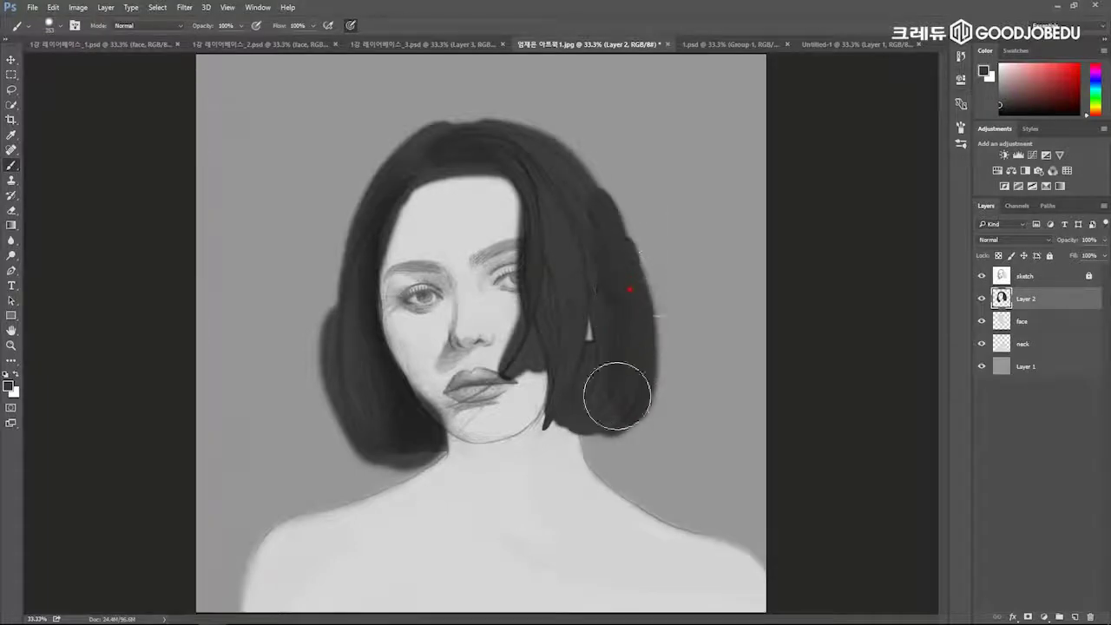
{"action": "right_click", "coordinate": [647, 252], "text": "alt"}
{"action": "key", "text": "alt+e"}
{"action": "key", "text": "Escape"}
{"action": "key", "text": "b"}
{"action": "right_click", "coordinate": [625, 205], "text": "alt"}
{"action": "left_click_drag", "start_coordinate": [635, 250], "coordinate": [612, 201]}
Trim the hair's right contour with the eraser and clean the hair ends above the neck.
{"action": "key", "text": "e"}
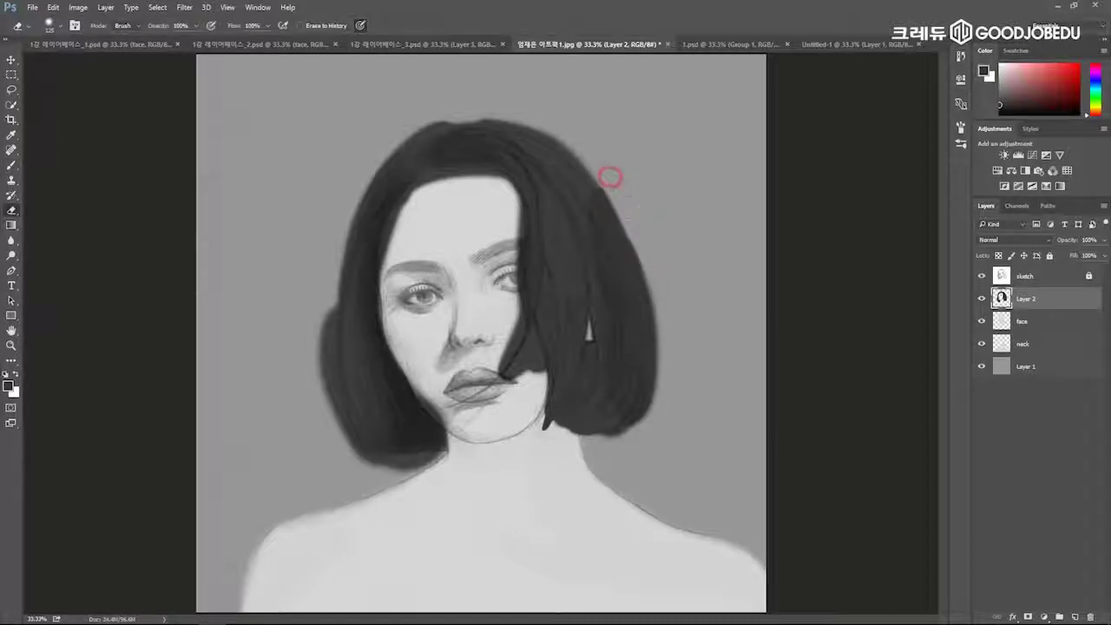
{"action": "left_click_drag", "start_coordinate": [612, 184], "coordinate": [588, 158]}
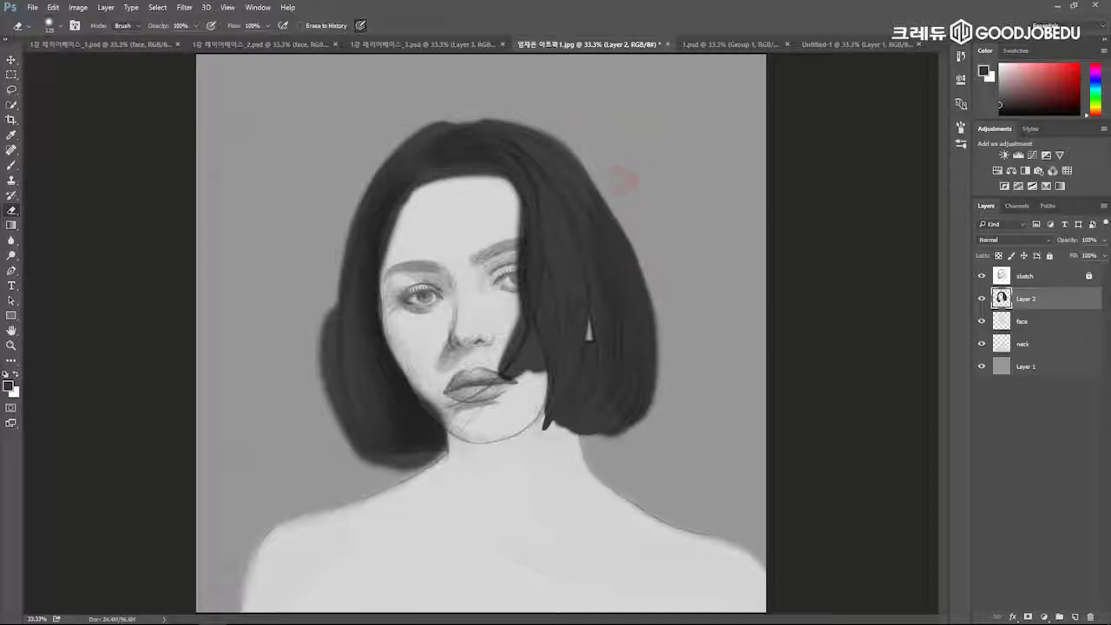
{"action": "left_click_drag", "start_coordinate": [610, 183], "coordinate": [651, 334]}
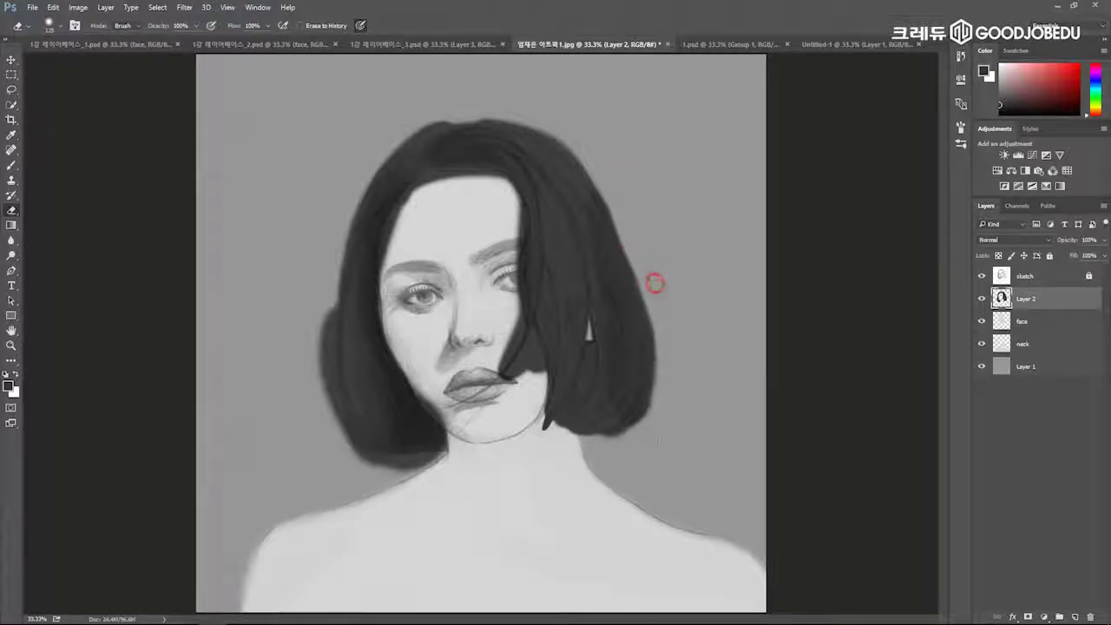
{"action": "left_click_drag", "start_coordinate": [655, 280], "coordinate": [654, 354]}
{"action": "left_click_drag", "start_coordinate": [639, 311], "coordinate": [643, 283]}
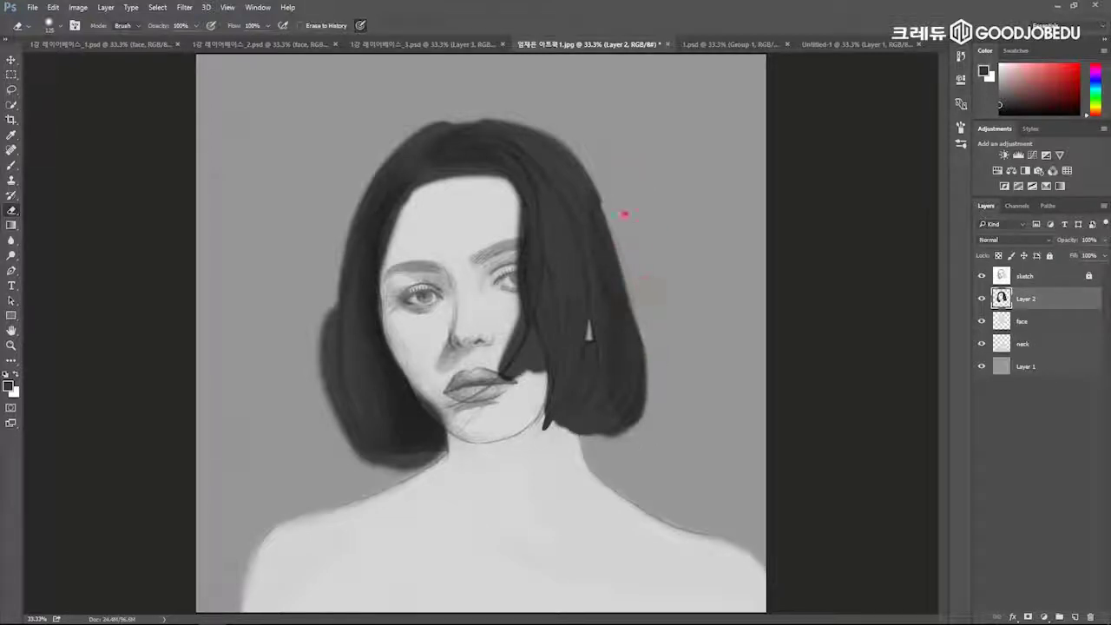
{"action": "mouse_move", "coordinate": [545, 457]}
{"action": "left_mouse_down"}
{"action": "mouse_move", "coordinate": [605, 466]}
{"action": "mouse_move", "coordinate": [568, 470]}
{"action": "mouse_move", "coordinate": [575, 479]}
{"action": "left_mouse_up"}
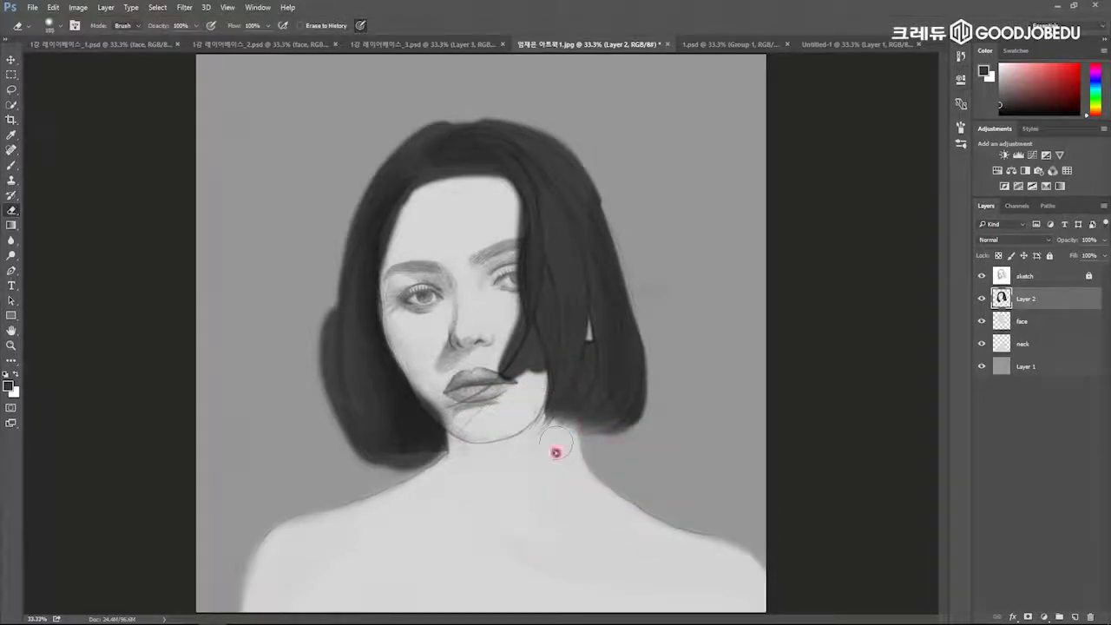
Brush the dark tone back into the lower ends of the hair on the right side.
{"action": "key", "text": "b"}
{"action": "mouse_move", "coordinate": [602, 414]}
{"action": "left_mouse_down"}
{"action": "mouse_move", "coordinate": [559, 411]}
{"action": "mouse_move", "coordinate": [564, 379]}
{"action": "mouse_move", "coordinate": [620, 414]}
{"action": "left_mouse_up"}
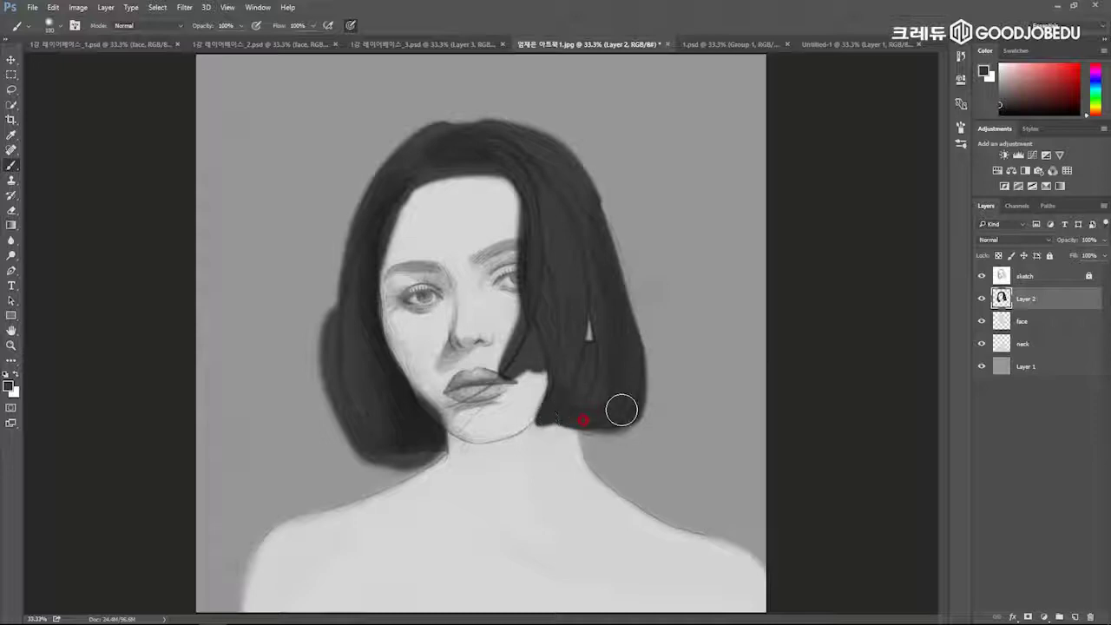
{"action": "left_click", "coordinate": [617, 409]}
Erase the excess dark tone around the crown and down the left contour of the hair to its lower edge.
{"action": "mouse_move", "coordinate": [590, 111]}
{"action": "left_mouse_down"}
{"action": "mouse_move", "coordinate": [608, 161]}
{"action": "mouse_move", "coordinate": [590, 136]}
{"action": "mouse_move", "coordinate": [620, 142]}
{"action": "left_mouse_up"}
{"action": "key", "text": "e"}
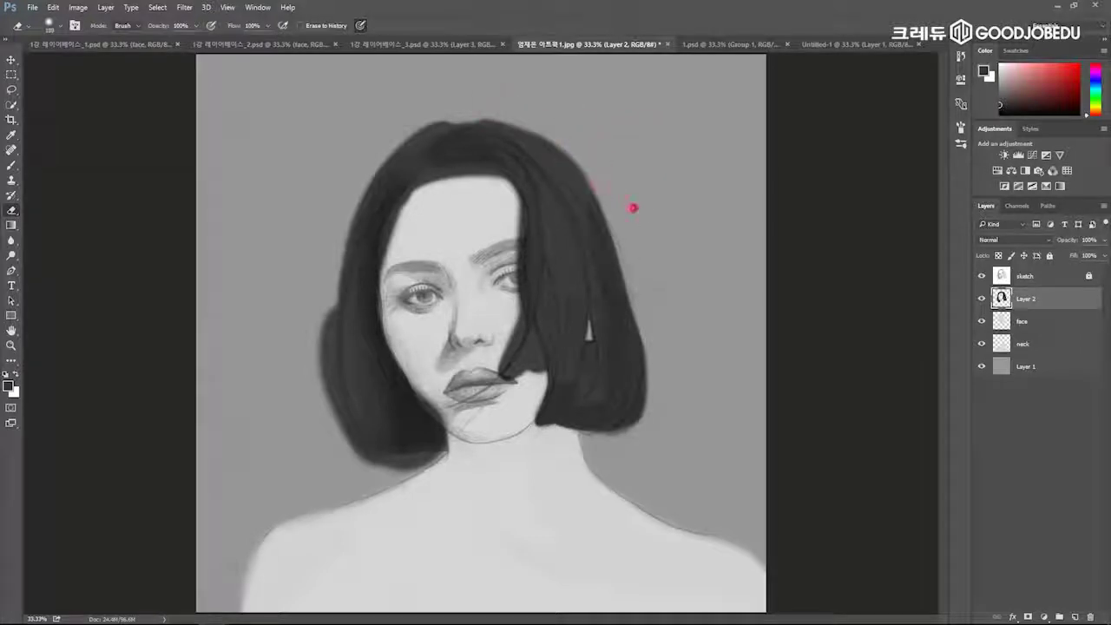
{"action": "mouse_move", "coordinate": [447, 104]}
{"action": "left_mouse_down"}
{"action": "mouse_move", "coordinate": [429, 117]}
{"action": "mouse_move", "coordinate": [443, 117]}
{"action": "left_mouse_up"}
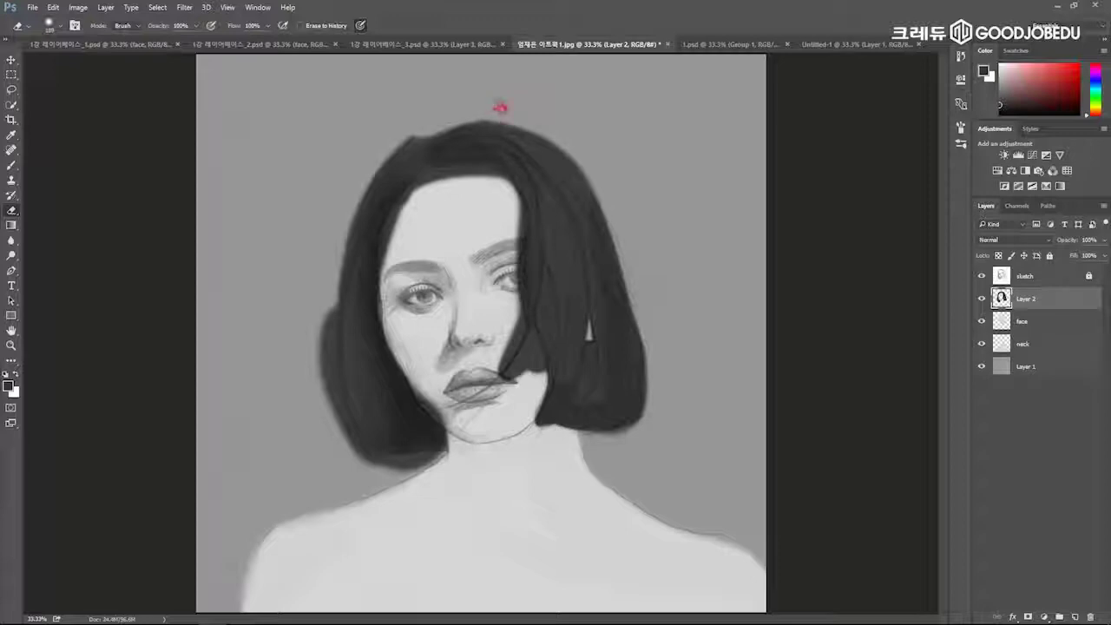
{"action": "mouse_move", "coordinate": [318, 304]}
{"action": "left_mouse_down"}
{"action": "mouse_move", "coordinate": [321, 388]}
{"action": "mouse_move", "coordinate": [350, 446]}
{"action": "left_mouse_up"}
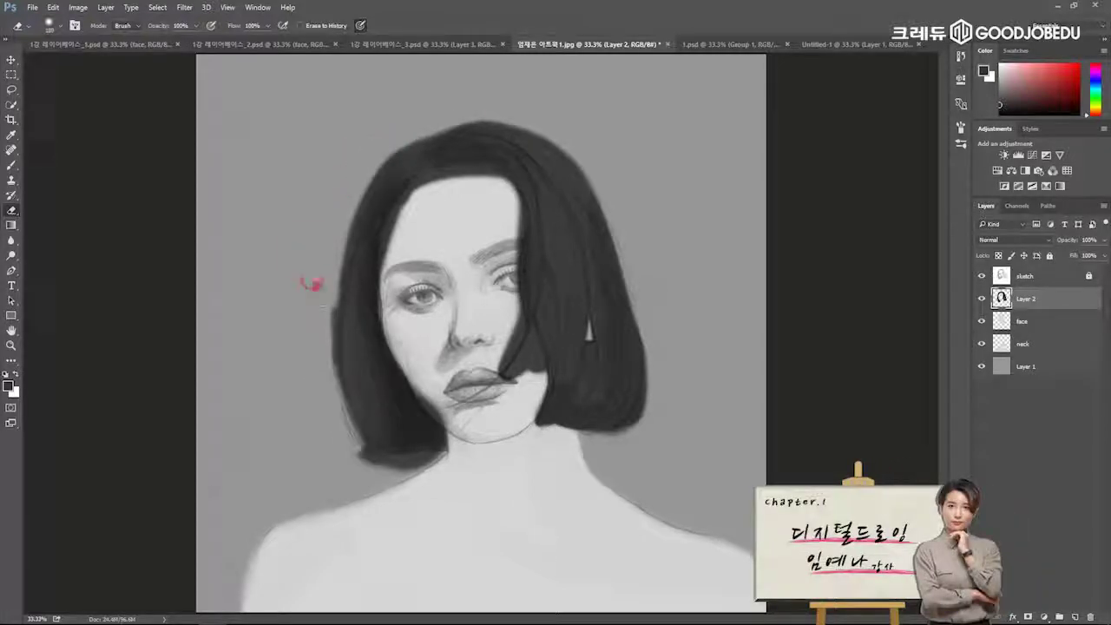
{"action": "mouse_move", "coordinate": [311, 283]}
{"action": "left_mouse_down"}
{"action": "mouse_move", "coordinate": [324, 300]}
{"action": "mouse_move", "coordinate": [310, 330]}
{"action": "mouse_move", "coordinate": [333, 439]}
{"action": "mouse_move", "coordinate": [409, 476]}
{"action": "left_mouse_up"}
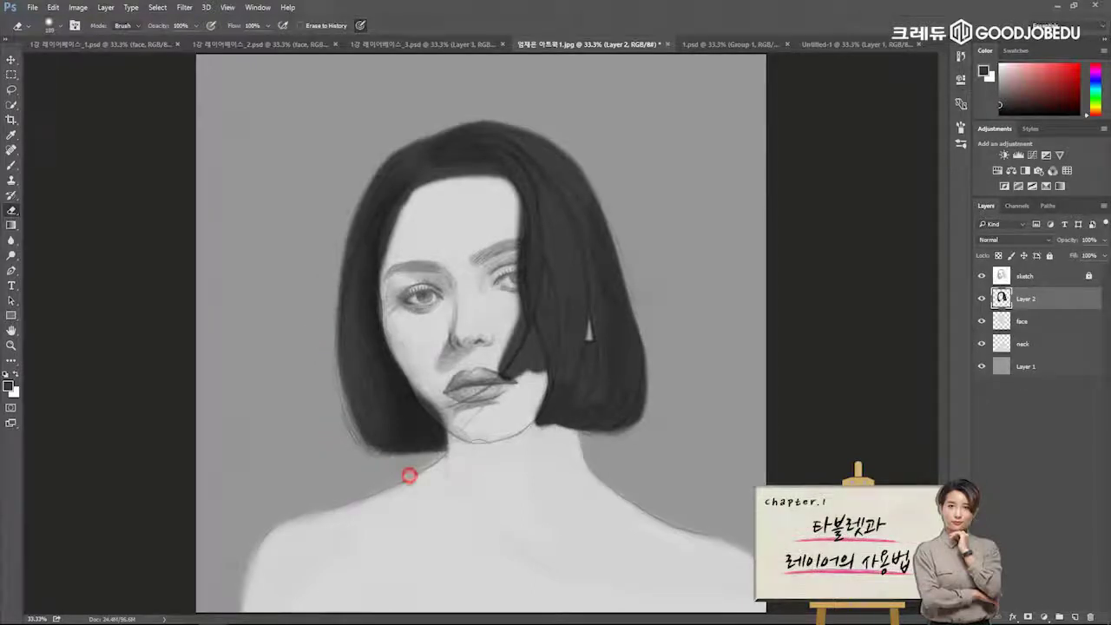
Erase the dark tone overlapping the face along the left cheek, hairline, right temple and the gap beside the mouth.
{"action": "left_click_drag", "start_coordinate": [410, 377], "coordinate": [452, 420]}
{"action": "mouse_move", "coordinate": [382, 269]}
{"action": "left_mouse_down"}
{"action": "mouse_move", "coordinate": [417, 268]}
{"action": "mouse_move", "coordinate": [400, 244]}
{"action": "mouse_move", "coordinate": [457, 181]}
{"action": "mouse_move", "coordinate": [414, 278]}
{"action": "left_mouse_up"}
{"action": "mouse_move", "coordinate": [446, 218]}
{"action": "left_mouse_down"}
{"action": "mouse_move", "coordinate": [458, 178]}
{"action": "mouse_move", "coordinate": [436, 211]}
{"action": "mouse_move", "coordinate": [420, 283]}
{"action": "left_mouse_up"}
{"action": "left_click_drag", "start_coordinate": [509, 290], "coordinate": [482, 287]}
{"action": "mouse_move", "coordinate": [506, 218]}
{"action": "left_mouse_down"}
{"action": "mouse_move", "coordinate": [509, 227]}
{"action": "mouse_move", "coordinate": [504, 198]}
{"action": "left_mouse_up"}
{"action": "mouse_move", "coordinate": [531, 345]}
{"action": "left_mouse_down"}
{"action": "mouse_move", "coordinate": [509, 361]}
{"action": "mouse_move", "coordinate": [510, 323]}
{"action": "mouse_move", "coordinate": [489, 367]}
{"action": "mouse_move", "coordinate": [520, 386]}
{"action": "left_mouse_up"}
{"action": "mouse_move", "coordinate": [531, 380]}
{"action": "left_mouse_down"}
{"action": "mouse_move", "coordinate": [504, 377]}
{"action": "mouse_move", "coordinate": [539, 352]}
{"action": "left_mouse_up"}
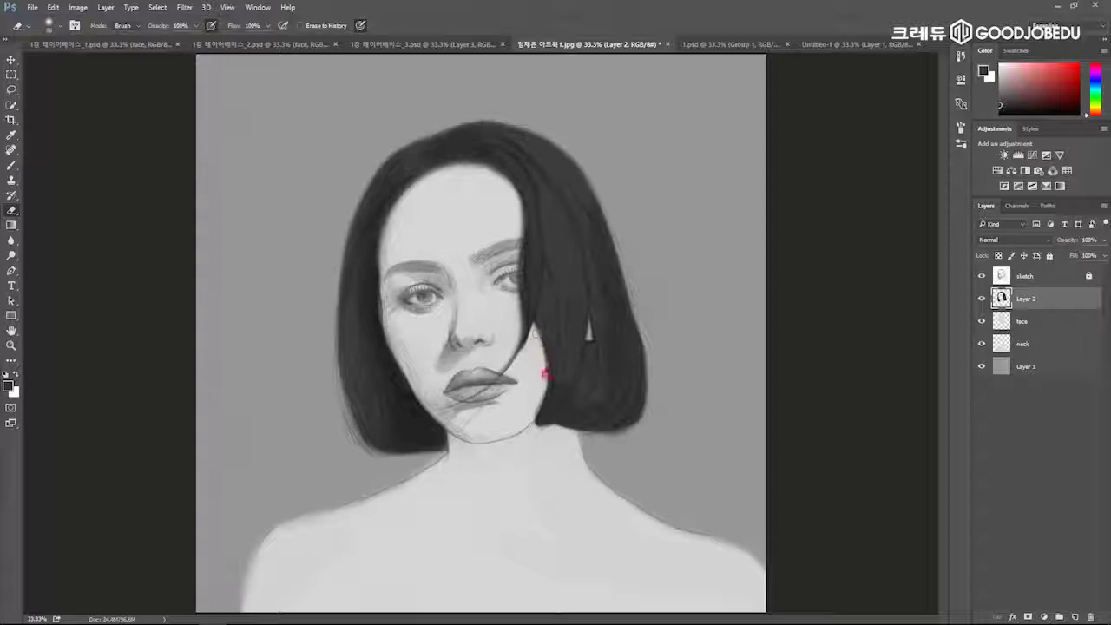
Refine the hair ends beside the jaw and above the right shoulder with smaller dark brush strokes.
{"action": "key", "text": "b"}
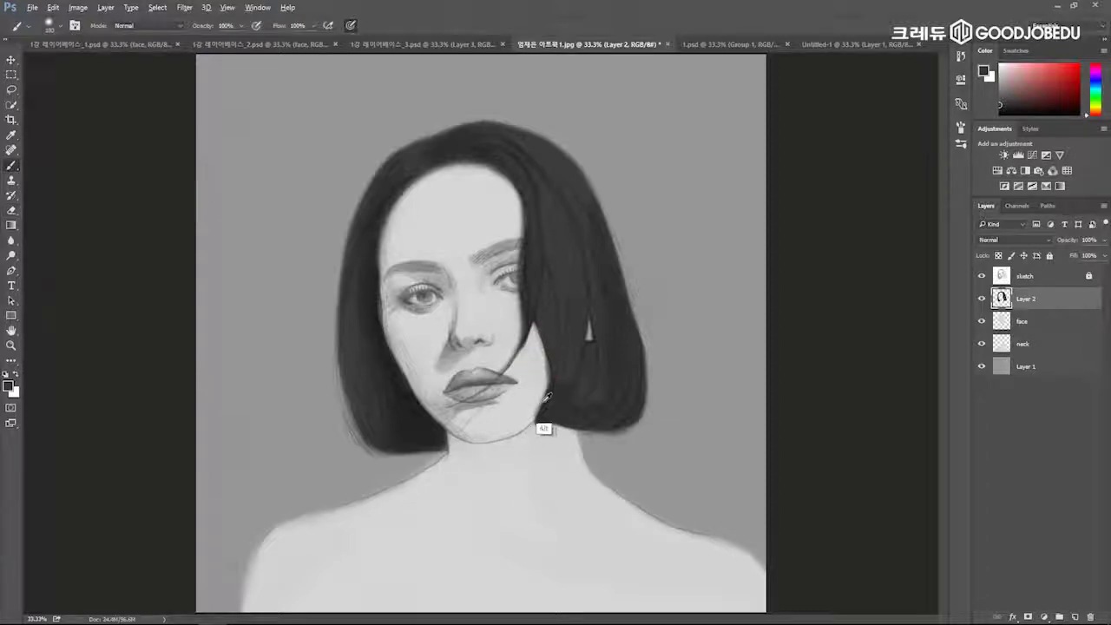
{"action": "right_click", "coordinate": [545, 406]}
{"action": "left_click", "coordinate": [568, 375]}
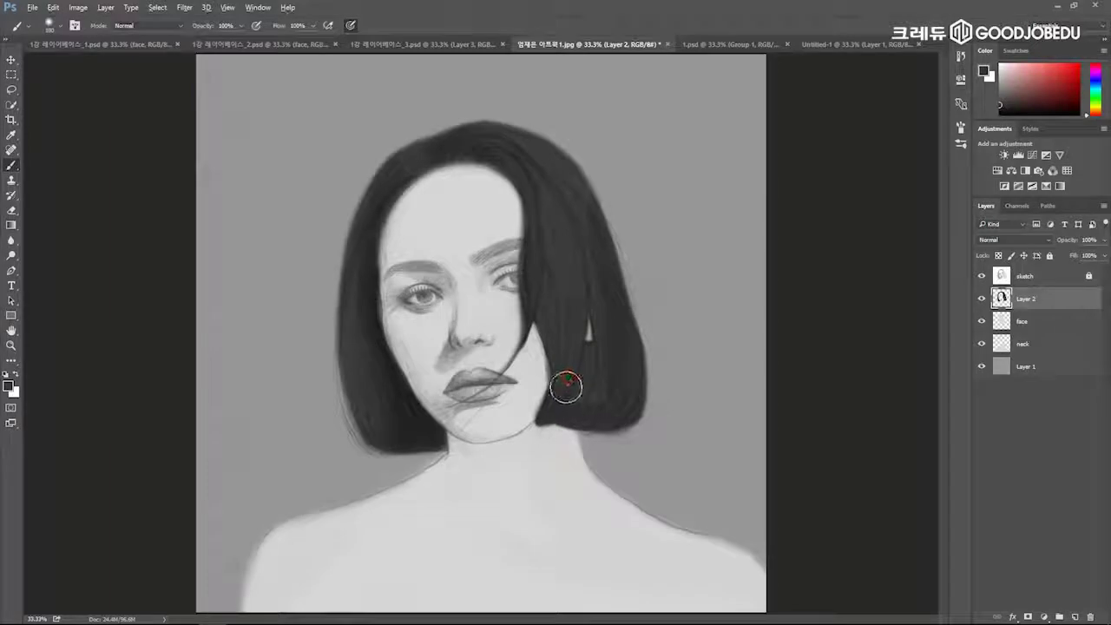
{"action": "mouse_move", "coordinate": [564, 385]}
{"action": "left_mouse_down"}
{"action": "mouse_move", "coordinate": [551, 377]}
{"action": "mouse_move", "coordinate": [557, 399]}
{"action": "left_mouse_up"}
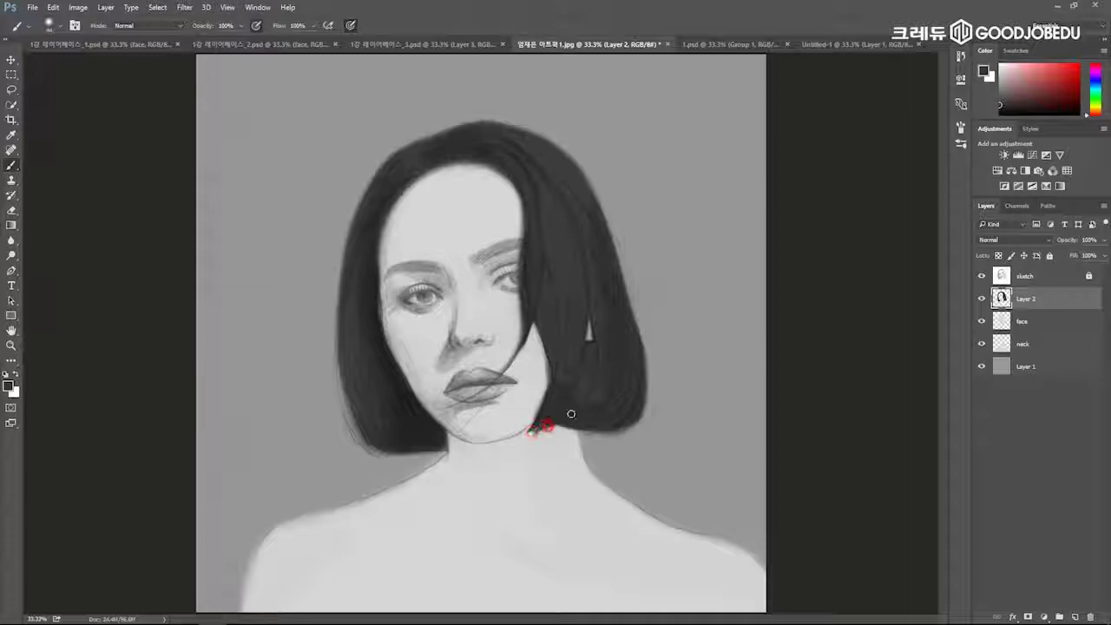
{"action": "left_click_drag", "start_coordinate": [601, 428], "coordinate": [640, 412]}
Draw thin dark strands along the outer right and left contours of the hair, undoing the stray stroke.
{"action": "left_click_drag", "start_coordinate": [611, 322], "coordinate": [611, 328]}
{"action": "mouse_move", "coordinate": [580, 171]}
{"action": "left_mouse_down"}
{"action": "mouse_move", "coordinate": [610, 224]}
{"action": "mouse_move", "coordinate": [644, 369]}
{"action": "left_mouse_up"}
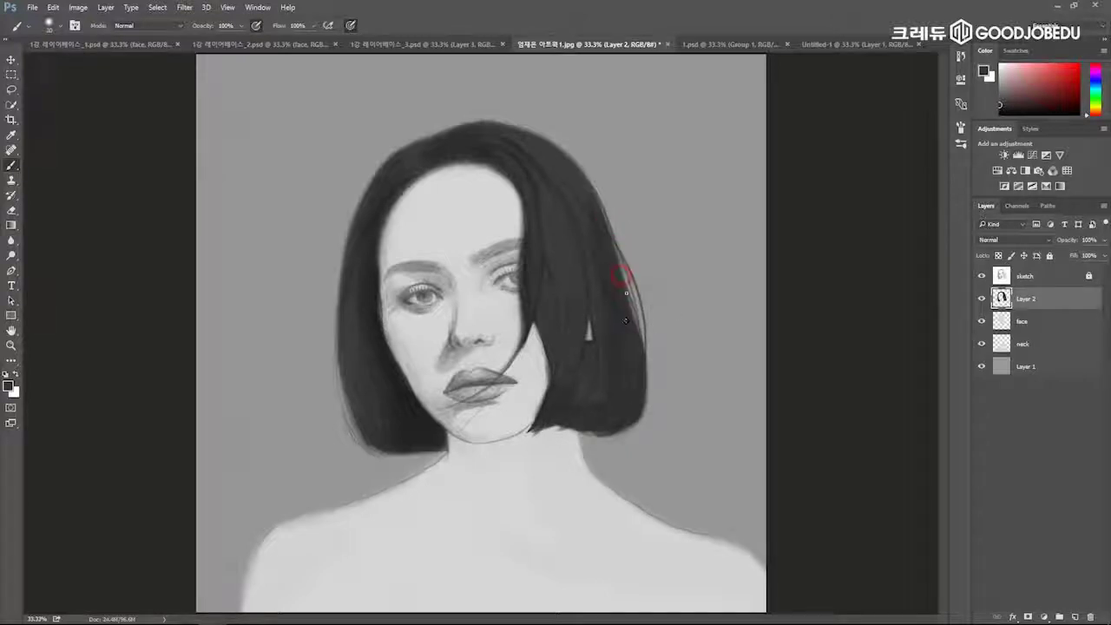
{"action": "left_click_drag", "start_coordinate": [632, 290], "coordinate": [649, 385]}
{"action": "mouse_move", "coordinate": [328, 233]}
{"action": "left_mouse_down"}
{"action": "mouse_move", "coordinate": [340, 415]}
{"action": "mouse_move", "coordinate": [339, 324]}
{"action": "left_mouse_up"}
{"action": "key", "text": "ctrl+z"}
{"action": "left_click", "coordinate": [355, 246]}
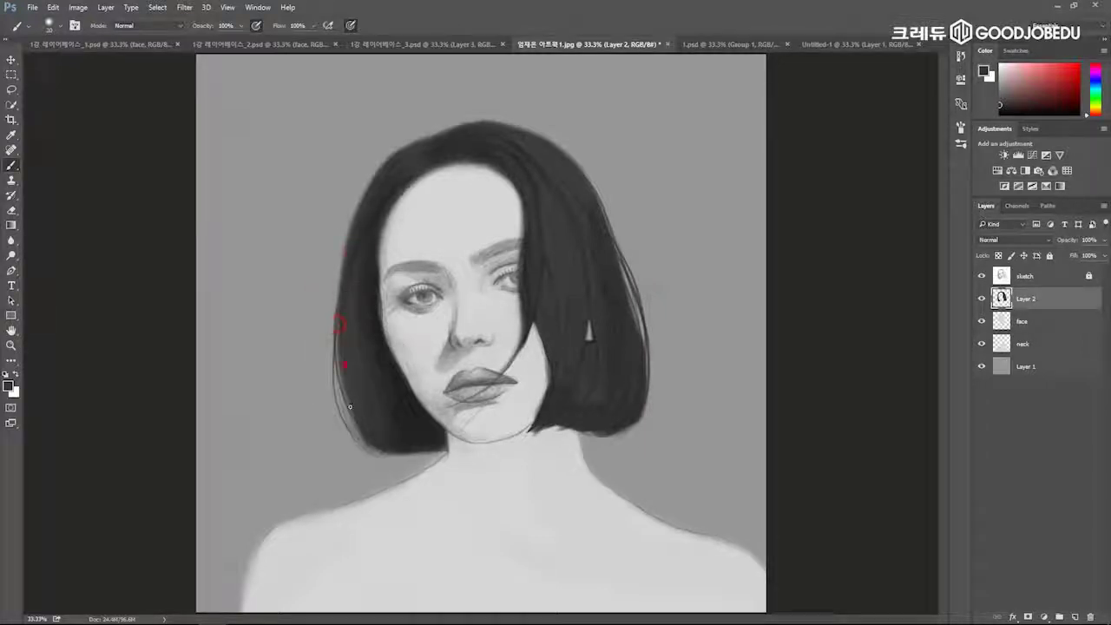
Draw short fine dark hairs along the centre of the hairline above the forehead, undoing the unsatisfactory strokes.
{"action": "key", "text": "z"}
{"action": "left_click", "coordinate": [460, 144]}
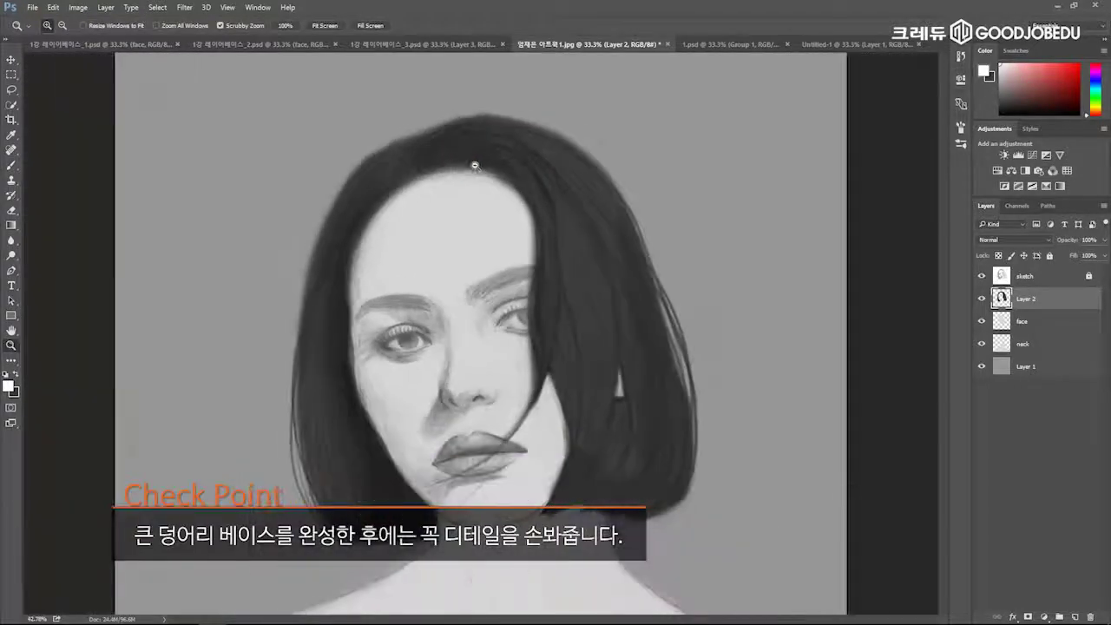
{"action": "left_click", "coordinate": [475, 165]}
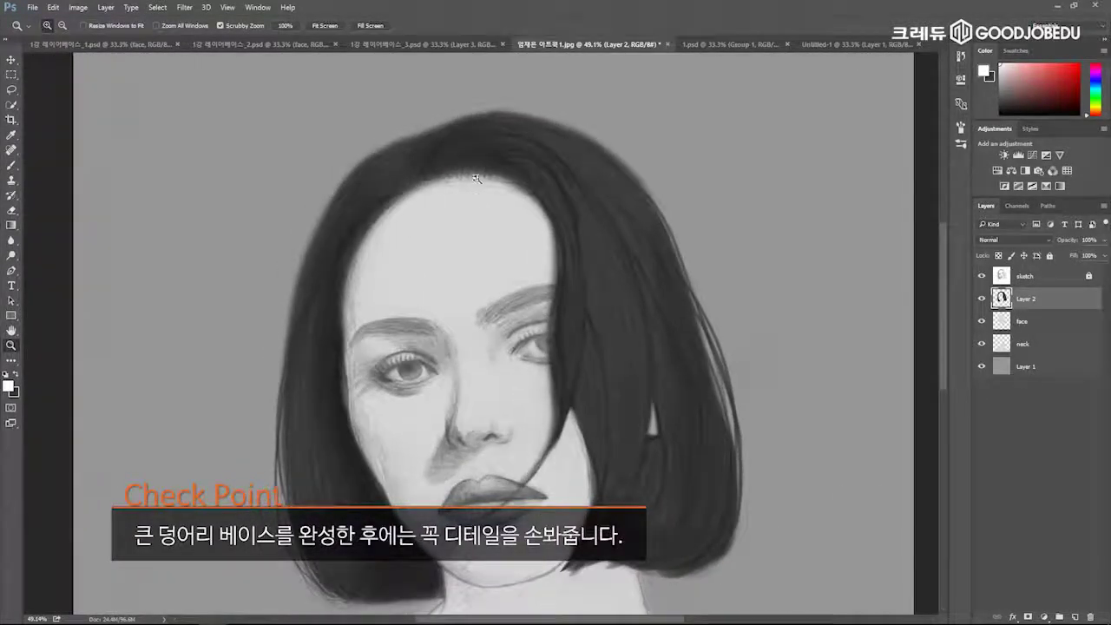
{"action": "left_click", "coordinate": [478, 179]}
{"action": "left_click", "coordinate": [492, 213]}
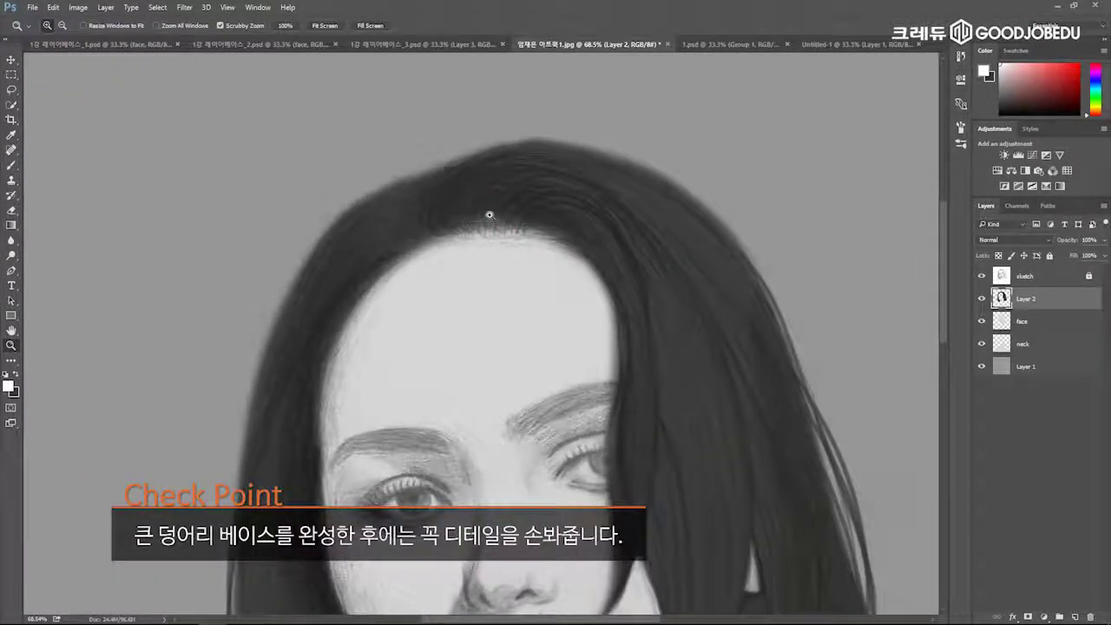
{"action": "key", "text": "b"}
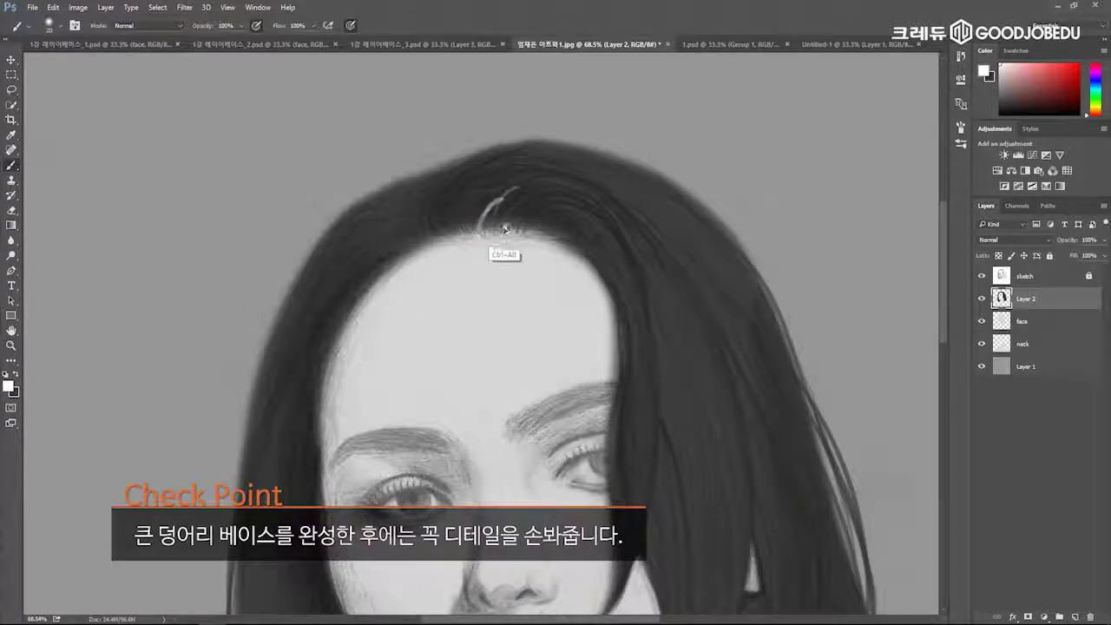
{"action": "left_click", "coordinate": [513, 203], "text": "alt"}
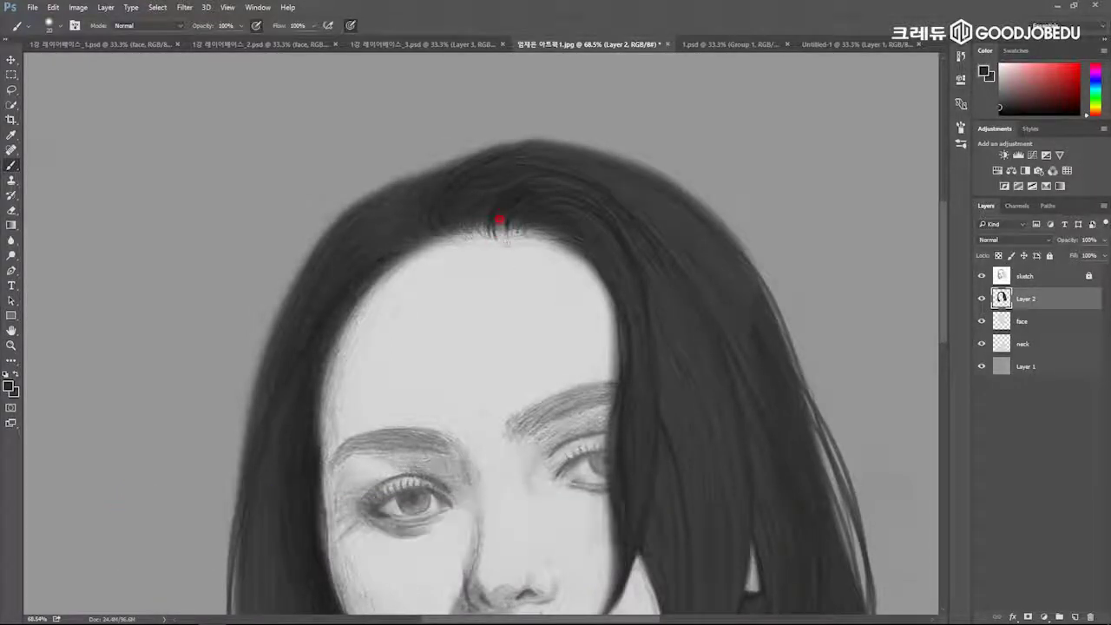
{"action": "left_click_drag", "start_coordinate": [531, 223], "coordinate": [513, 239]}
{"action": "left_click_drag", "start_coordinate": [450, 221], "coordinate": [466, 248]}
{"action": "left_click_drag", "start_coordinate": [461, 221], "coordinate": [472, 241]}
{"action": "key", "text": "ctrl+alt+z"}
{"action": "key", "text": "ctrl+alt+z"}
{"action": "key", "text": "ctrl+alt+z"}
{"action": "key", "text": "ctrl+alt+z"}
{"action": "key", "text": "ctrl+alt+z"}
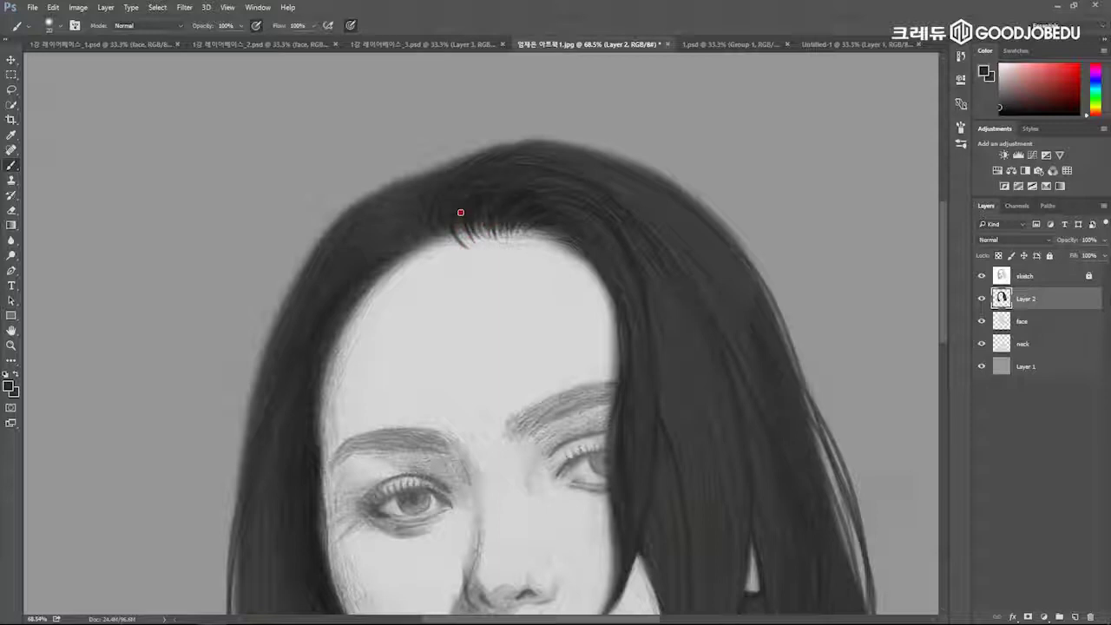
Clean up the tips of the new hairline strokes above the forehead with a small soft Eraser.
{"action": "key", "text": "e"}
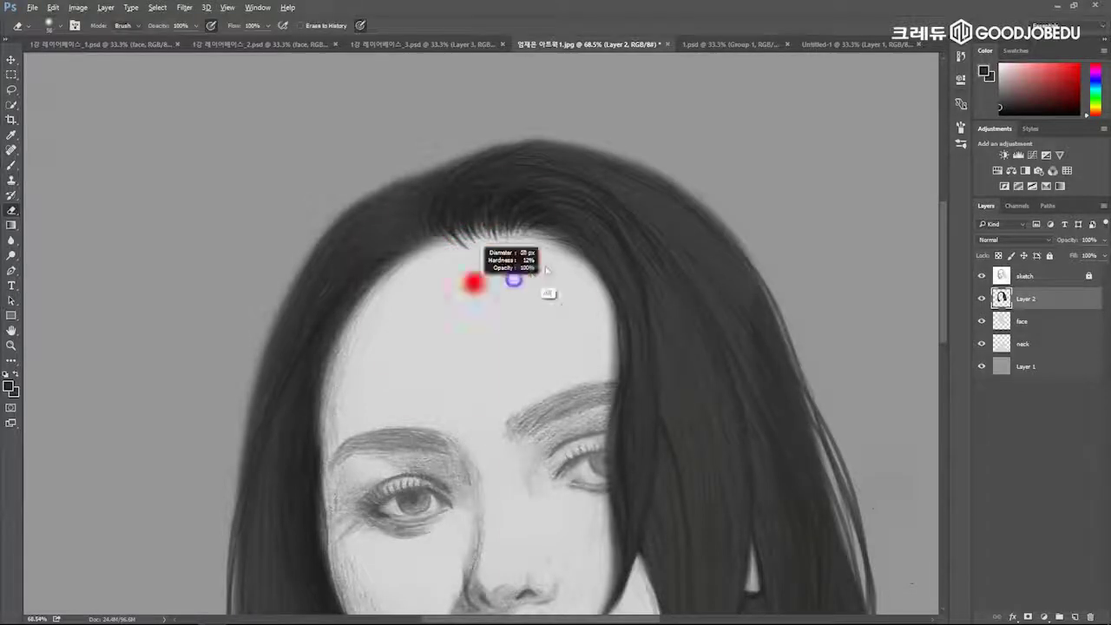
{"action": "left_click", "coordinate": [481, 276]}
{"action": "left_click", "coordinate": [494, 286]}
{"action": "left_click_drag", "start_coordinate": [512, 309], "coordinate": [454, 301]}
Paint thin dark strands sweeping from the parting across the crown and along the front hairline.
{"action": "key", "text": "b"}
{"action": "left_click_drag", "start_coordinate": [479, 149], "coordinate": [454, 214]}
{"action": "left_click_drag", "start_coordinate": [445, 175], "coordinate": [591, 205]}
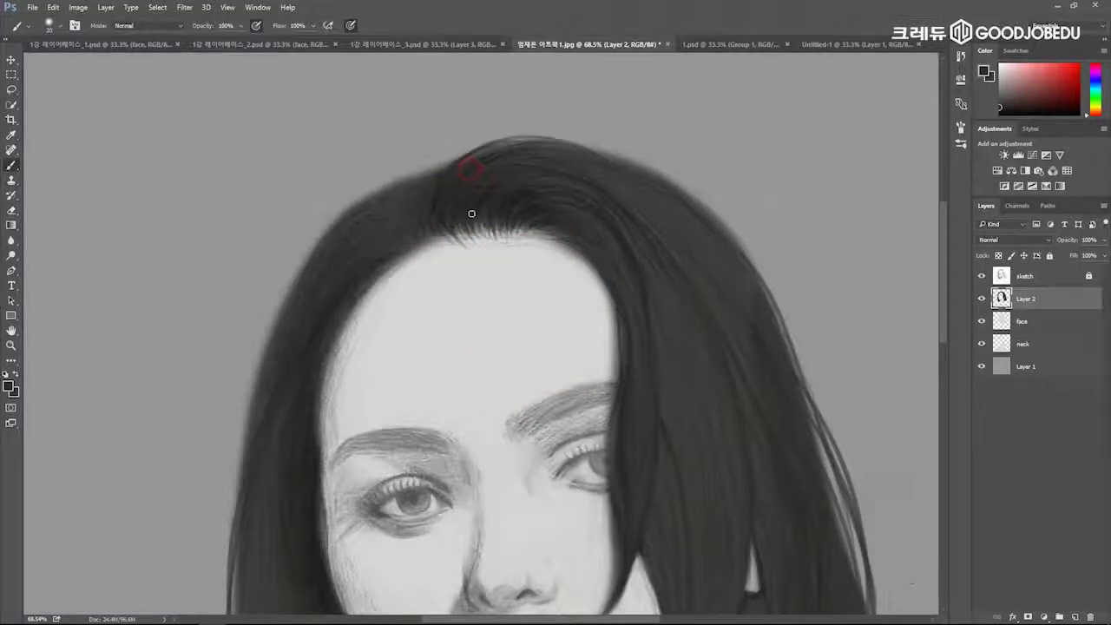
{"action": "left_click_drag", "start_coordinate": [481, 246], "coordinate": [556, 226]}
{"action": "left_click_drag", "start_coordinate": [478, 218], "coordinate": [575, 201]}
{"action": "left_click_drag", "start_coordinate": [564, 146], "coordinate": [483, 245]}
{"action": "mouse_move", "coordinate": [526, 184]}
{"action": "left_mouse_down"}
{"action": "mouse_move", "coordinate": [471, 290]}
{"action": "mouse_move", "coordinate": [537, 168]}
{"action": "left_mouse_up"}
Draw long thin dark strands down the left side of the hair, undoing the stray strokes.
{"action": "left_click_drag", "start_coordinate": [490, 211], "coordinate": [427, 387]}
{"action": "left_click_drag", "start_coordinate": [469, 258], "coordinate": [395, 496]}
{"action": "key", "text": "ctrl+z"}
{"action": "left_click_drag", "start_coordinate": [506, 214], "coordinate": [410, 474]}
{"action": "left_click_drag", "start_coordinate": [485, 347], "coordinate": [502, 189]}
{"action": "mouse_move", "coordinate": [480, 129]}
{"action": "left_mouse_down"}
{"action": "mouse_move", "coordinate": [448, 184]}
{"action": "mouse_move", "coordinate": [420, 421]}
{"action": "left_mouse_up"}
{"action": "key", "text": "ctrl+z"}
{"action": "left_click_drag", "start_coordinate": [495, 82], "coordinate": [420, 395]}
Add loose thin strands around the lower hair ends on both sides of the head.
{"action": "mouse_move", "coordinate": [481, 521]}
{"action": "left_mouse_down"}
{"action": "mouse_move", "coordinate": [392, 203]}
{"action": "mouse_move", "coordinate": [368, 176]}
{"action": "left_mouse_up"}
{"action": "left_click_drag", "start_coordinate": [365, 271], "coordinate": [420, 425]}
{"action": "left_click_drag", "start_coordinate": [365, 316], "coordinate": [393, 405]}
{"action": "left_click_drag", "start_coordinate": [474, 431], "coordinate": [405, 397]}
{"action": "mouse_move", "coordinate": [660, 342]}
{"action": "left_mouse_down"}
{"action": "mouse_move", "coordinate": [507, 367]}
{"action": "mouse_move", "coordinate": [313, 431]}
{"action": "mouse_move", "coordinate": [597, 300]}
{"action": "left_mouse_up"}
{"action": "mouse_move", "coordinate": [446, 331]}
{"action": "left_mouse_down"}
{"action": "mouse_move", "coordinate": [461, 453]}
{"action": "mouse_move", "coordinate": [590, 331]}
{"action": "left_mouse_up"}
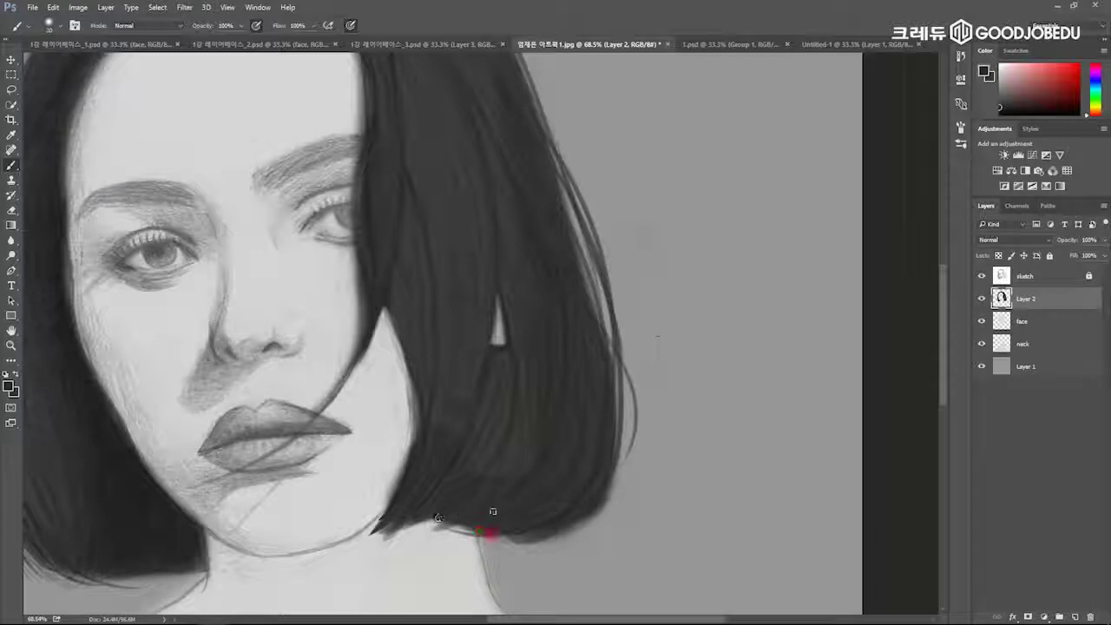
{"action": "scroll", "coordinate": [513, 390], "scroll_direction": "down", "scroll_amount": 4}
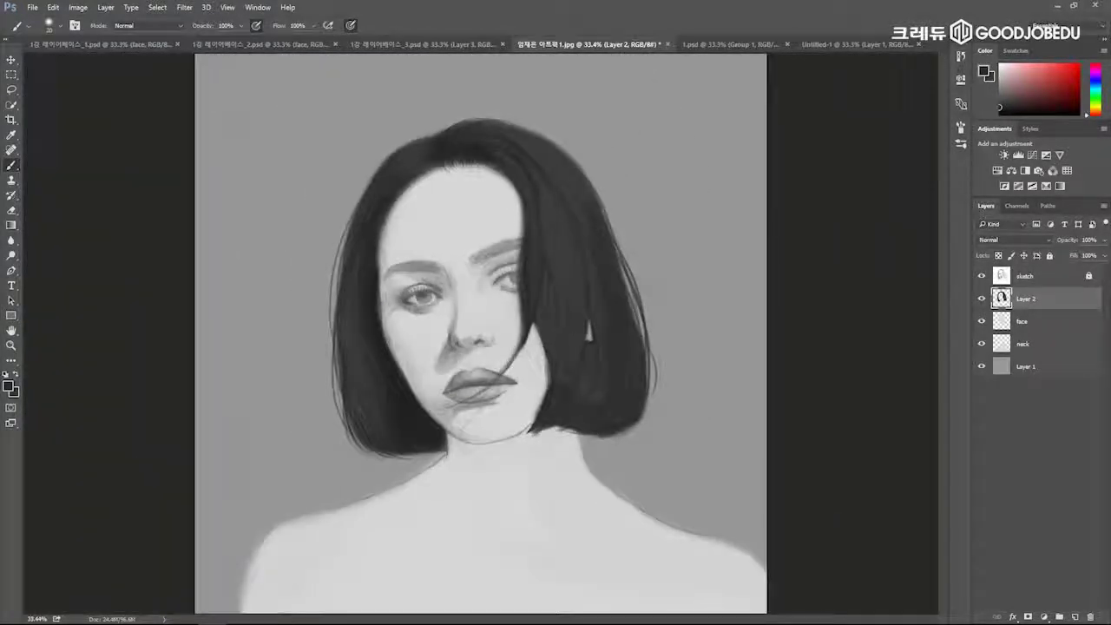
Rename Layer 2 as hair.
{"action": "double_click", "coordinate": [1027, 299]}
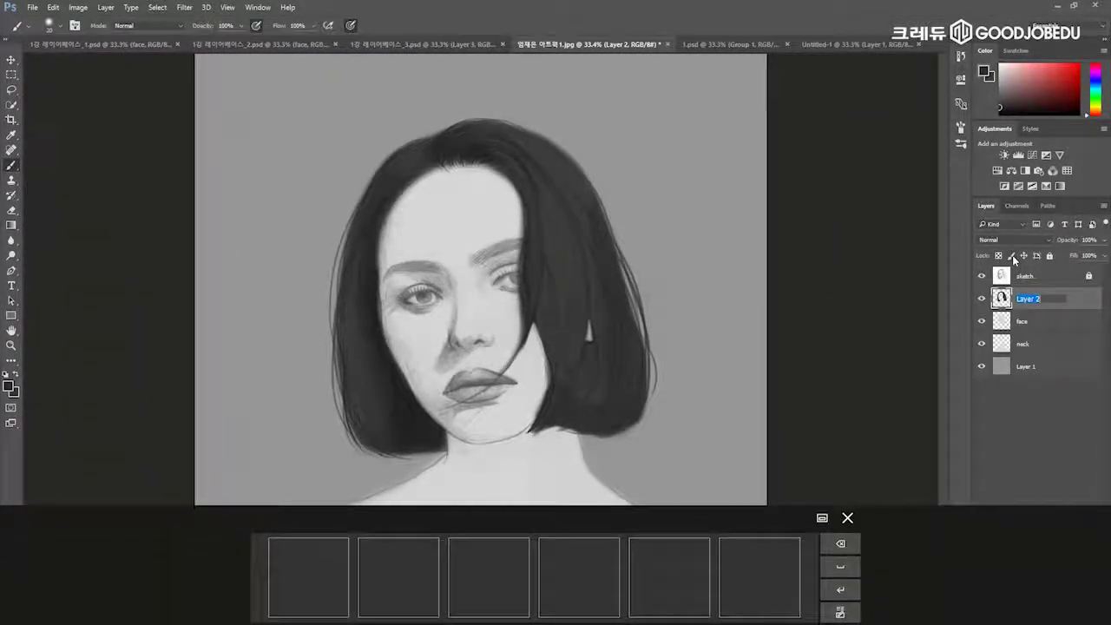
{"action": "type", "text": "hair"}
{"action": "key", "text": "Return"}
Toggle the hair, face and neck layers off and on to check each base shape.
{"action": "left_click", "coordinate": [981, 299]}
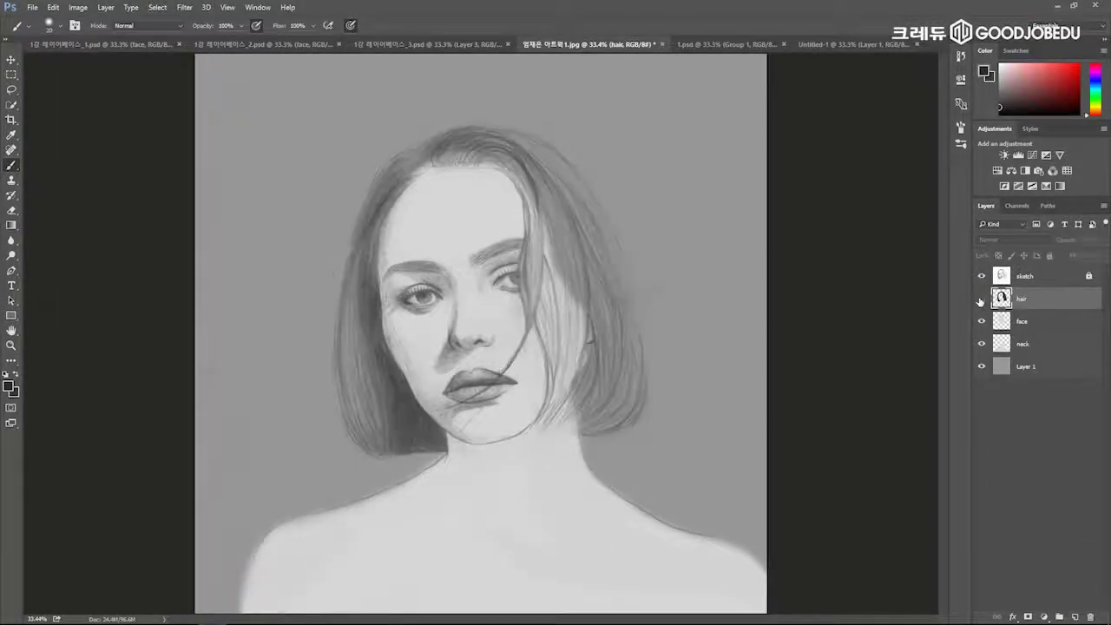
{"action": "left_click", "coordinate": [982, 299]}
{"action": "left_click", "coordinate": [982, 321]}
{"action": "left_click", "coordinate": [982, 322]}
{"action": "left_click", "coordinate": [982, 343]}
{"action": "left_click", "coordinate": [982, 344]}
{"action": "left_click", "coordinate": [981, 344]}
{"action": "left_click", "coordinate": [981, 343]}
Lock the transparent pixels of the hair, face and neck layers.
{"action": "left_click", "coordinate": [999, 256]}
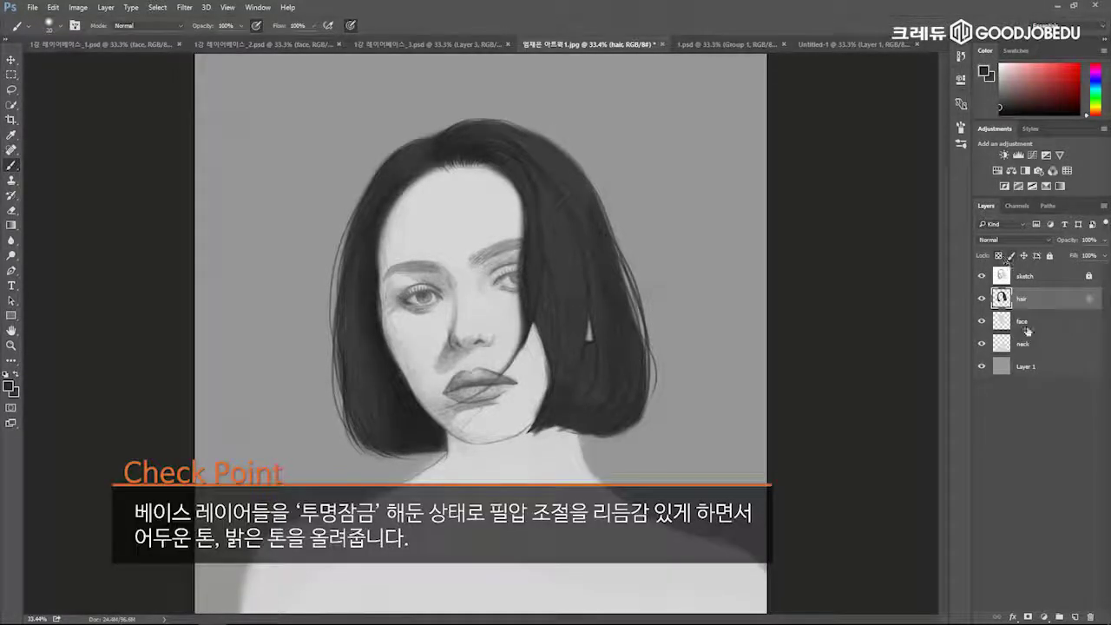
{"action": "left_click", "coordinate": [1027, 328]}
{"action": "left_click", "coordinate": [998, 255]}
{"action": "key", "text": "alt+bracketleft"}
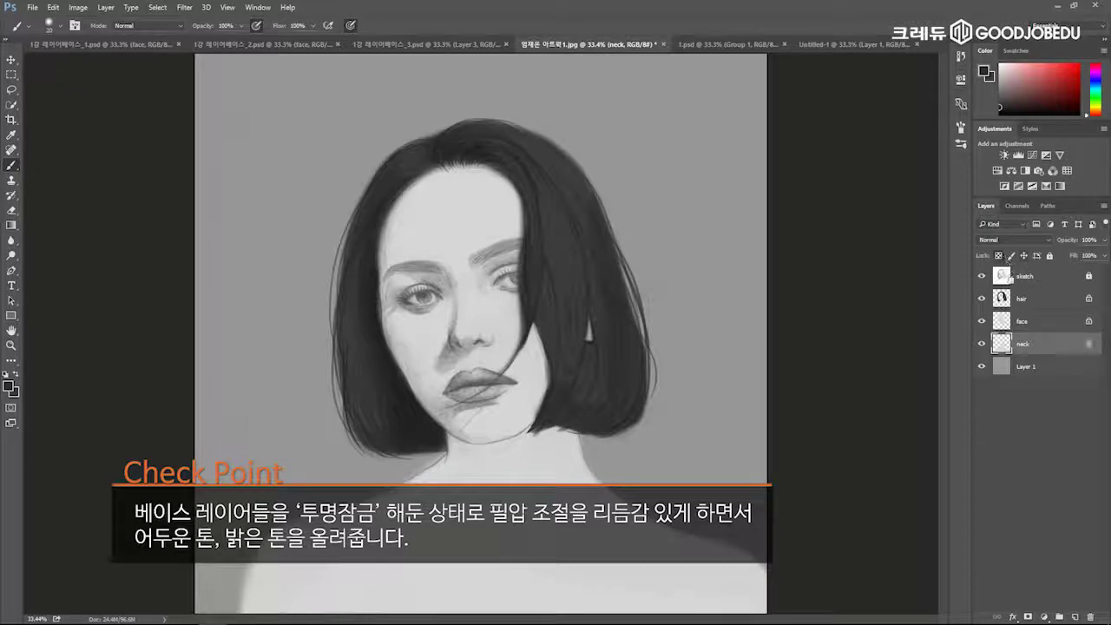
Paint a broad, soft mid-grey shadow on the neck layer, running below the chin and across the left shoulder.
{"action": "left_click_drag", "start_coordinate": [458, 354], "coordinate": [520, 383]}
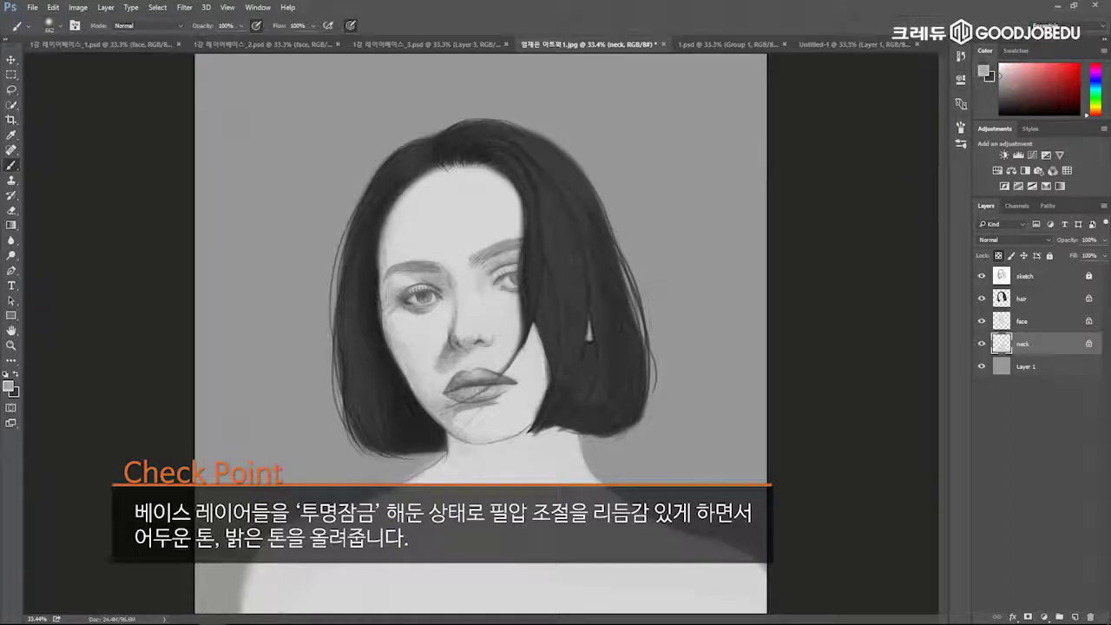
{"action": "mouse_move", "coordinate": [477, 273]}
{"action": "left_mouse_down"}
{"action": "mouse_move", "coordinate": [500, 287]}
{"action": "mouse_move", "coordinate": [443, 268]}
{"action": "mouse_move", "coordinate": [422, 280]}
{"action": "left_mouse_up"}
{"action": "left_click", "coordinate": [418, 291], "text": "alt"}
{"action": "left_click_drag", "start_coordinate": [373, 265], "coordinate": [383, 266]}
{"action": "left_click_drag", "start_coordinate": [385, 230], "coordinate": [401, 385]}
{"action": "mouse_move", "coordinate": [384, 219]}
{"action": "left_mouse_down"}
{"action": "mouse_move", "coordinate": [398, 328]}
{"action": "mouse_move", "coordinate": [420, 364]}
{"action": "left_mouse_up"}
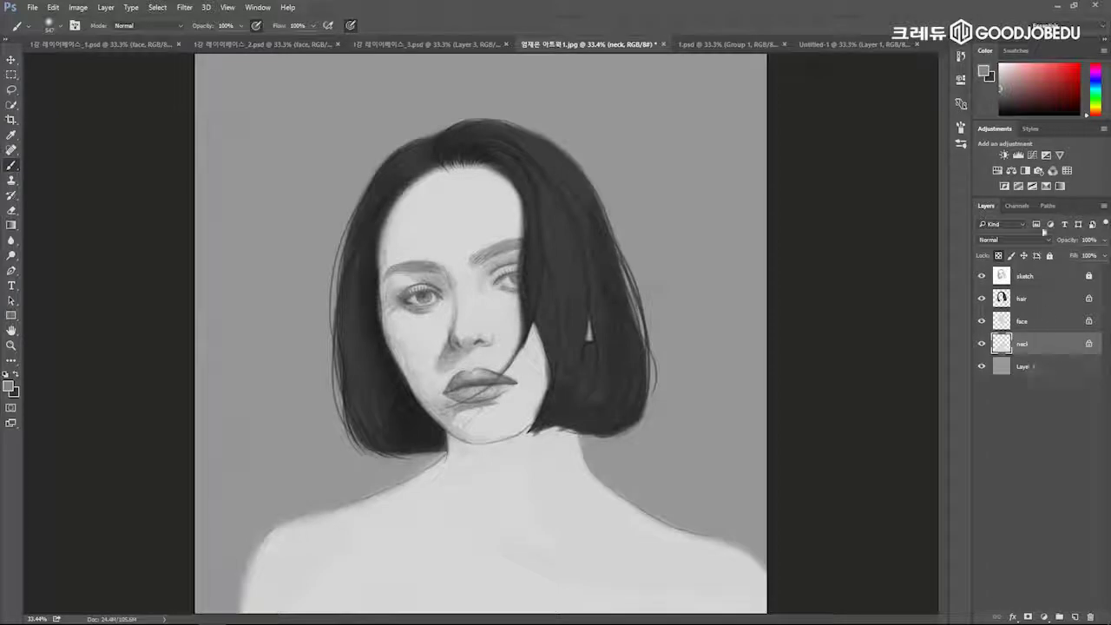
{"action": "left_click", "coordinate": [460, 214]}
{"action": "mouse_move", "coordinate": [448, 480]}
{"action": "left_mouse_down"}
{"action": "mouse_move", "coordinate": [540, 458]}
{"action": "mouse_move", "coordinate": [401, 512]}
{"action": "left_mouse_up"}
{"action": "mouse_move", "coordinate": [438, 444]}
{"action": "left_mouse_down"}
{"action": "mouse_move", "coordinate": [429, 484]}
{"action": "mouse_move", "coordinate": [390, 516]}
{"action": "mouse_move", "coordinate": [456, 488]}
{"action": "mouse_move", "coordinate": [303, 546]}
{"action": "mouse_move", "coordinate": [389, 523]}
{"action": "mouse_move", "coordinate": [539, 443]}
{"action": "left_mouse_up"}
{"action": "left_click_drag", "start_coordinate": [486, 481], "coordinate": [476, 493]}
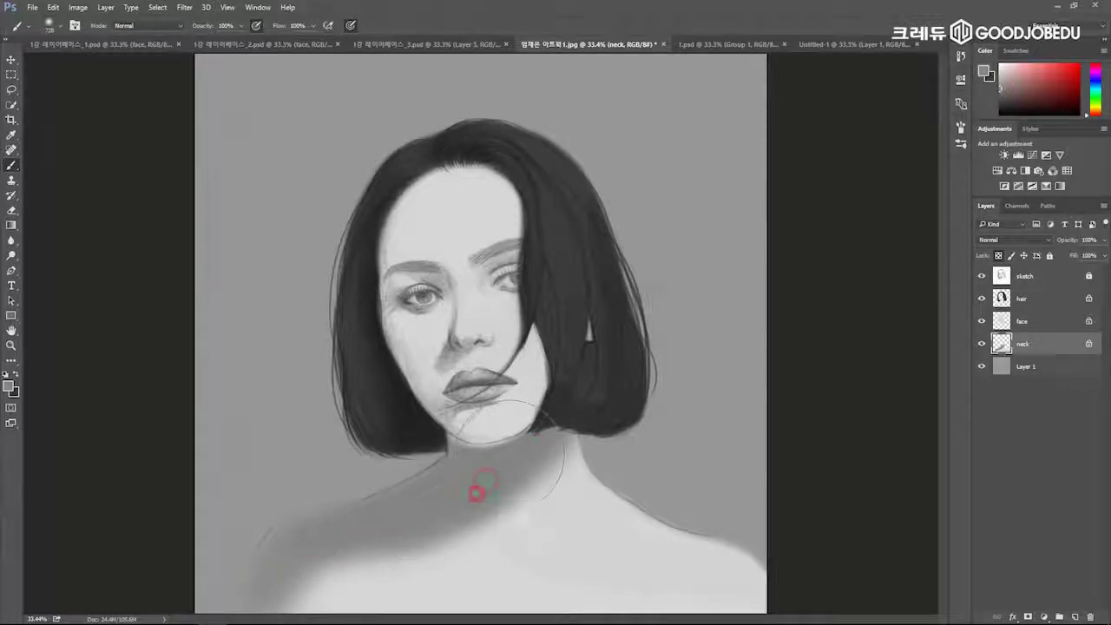
Shade the left side, lower face and right eye area on the face layer with a large soft grey brush.
{"action": "left_click", "coordinate": [1016, 323]}
{"action": "mouse_move", "coordinate": [407, 207]}
{"action": "left_mouse_down"}
{"action": "mouse_move", "coordinate": [376, 239]}
{"action": "mouse_move", "coordinate": [436, 406]}
{"action": "mouse_move", "coordinate": [520, 429]}
{"action": "left_mouse_up"}
{"action": "right_click", "coordinate": [517, 406], "text": "alt"}
{"action": "left_click", "coordinate": [526, 427]}
{"action": "left_click", "coordinate": [565, 392]}
{"action": "left_click", "coordinate": [504, 257]}
{"action": "left_click_drag", "start_coordinate": [503, 257], "coordinate": [533, 254]}
Shade the inner eye area and the bridge of the nose in grey with a smaller soft brush.
{"action": "right_click", "coordinate": [491, 261], "text": "alt"}
{"action": "left_click", "coordinate": [434, 288]}
{"action": "left_click", "coordinate": [444, 304]}
{"action": "right_click", "coordinate": [471, 295], "text": "alt"}
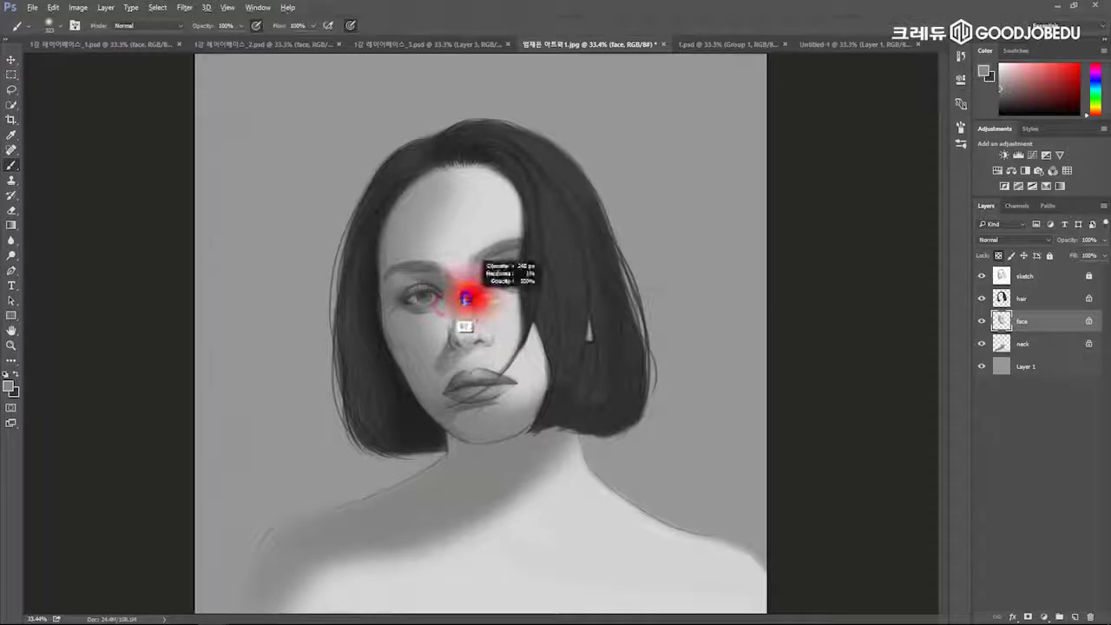
{"action": "left_click_drag", "start_coordinate": [447, 257], "coordinate": [441, 255]}
Blend the forehead, left temple and eye areas with sampled light grey tones.
{"action": "right_click", "coordinate": [431, 217]}
{"action": "right_click", "coordinate": [452, 218], "text": "alt"}
{"action": "left_click_drag", "start_coordinate": [452, 207], "coordinate": [503, 202]}
{"action": "mouse_move", "coordinate": [439, 184]}
{"action": "left_mouse_down"}
{"action": "mouse_move", "coordinate": [464, 212]}
{"action": "mouse_move", "coordinate": [446, 208]}
{"action": "mouse_move", "coordinate": [453, 222]}
{"action": "mouse_move", "coordinate": [420, 230]}
{"action": "mouse_move", "coordinate": [441, 239]}
{"action": "mouse_move", "coordinate": [433, 230]}
{"action": "mouse_move", "coordinate": [431, 250]}
{"action": "mouse_move", "coordinate": [411, 231]}
{"action": "left_mouse_up"}
{"action": "left_click", "coordinate": [469, 236], "text": "alt"}
{"action": "left_click", "coordinate": [414, 244], "text": "alt"}
{"action": "left_click", "coordinate": [456, 212], "text": "alt"}
{"action": "mouse_move", "coordinate": [432, 192]}
{"action": "left_mouse_down"}
{"action": "mouse_move", "coordinate": [430, 234]}
{"action": "mouse_move", "coordinate": [441, 232]}
{"action": "mouse_move", "coordinate": [422, 227]}
{"action": "mouse_move", "coordinate": [430, 212]}
{"action": "mouse_move", "coordinate": [430, 235]}
{"action": "mouse_move", "coordinate": [418, 234]}
{"action": "mouse_move", "coordinate": [414, 206]}
{"action": "mouse_move", "coordinate": [411, 231]}
{"action": "mouse_move", "coordinate": [471, 260]}
{"action": "mouse_move", "coordinate": [427, 295]}
{"action": "left_mouse_up"}
{"action": "left_click_drag", "start_coordinate": [517, 279], "coordinate": [532, 275]}
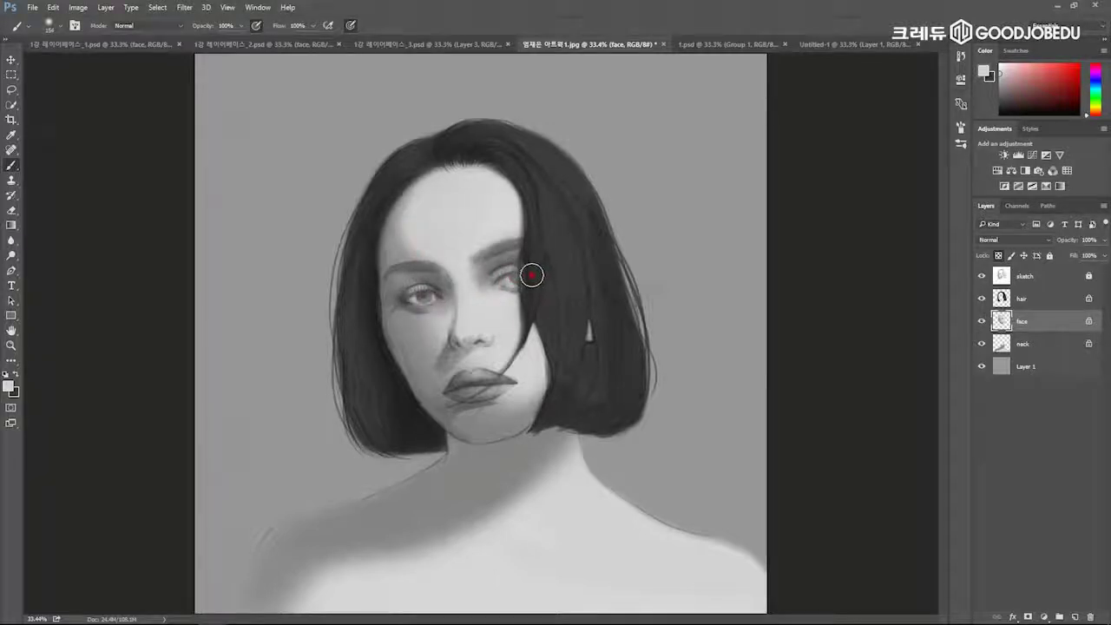
Lighten the cheeks and the bridge of the nose with sampled light grey, undoing the unwanted stroke.
{"action": "left_click_drag", "start_coordinate": [417, 330], "coordinate": [474, 330]}
{"action": "mouse_move", "coordinate": [422, 334]}
{"action": "left_mouse_down"}
{"action": "mouse_move", "coordinate": [454, 349]}
{"action": "mouse_move", "coordinate": [431, 349]}
{"action": "left_mouse_up"}
{"action": "left_click", "coordinate": [491, 258], "text": "alt"}
{"action": "mouse_move", "coordinate": [477, 270]}
{"action": "left_mouse_down"}
{"action": "mouse_move", "coordinate": [484, 318]}
{"action": "mouse_move", "coordinate": [464, 269]}
{"action": "left_mouse_up"}
{"action": "left_click", "coordinate": [483, 318], "text": "alt"}
{"action": "left_click_drag", "start_coordinate": [495, 307], "coordinate": [472, 310]}
{"action": "key", "text": "ctrl+alt+z"}
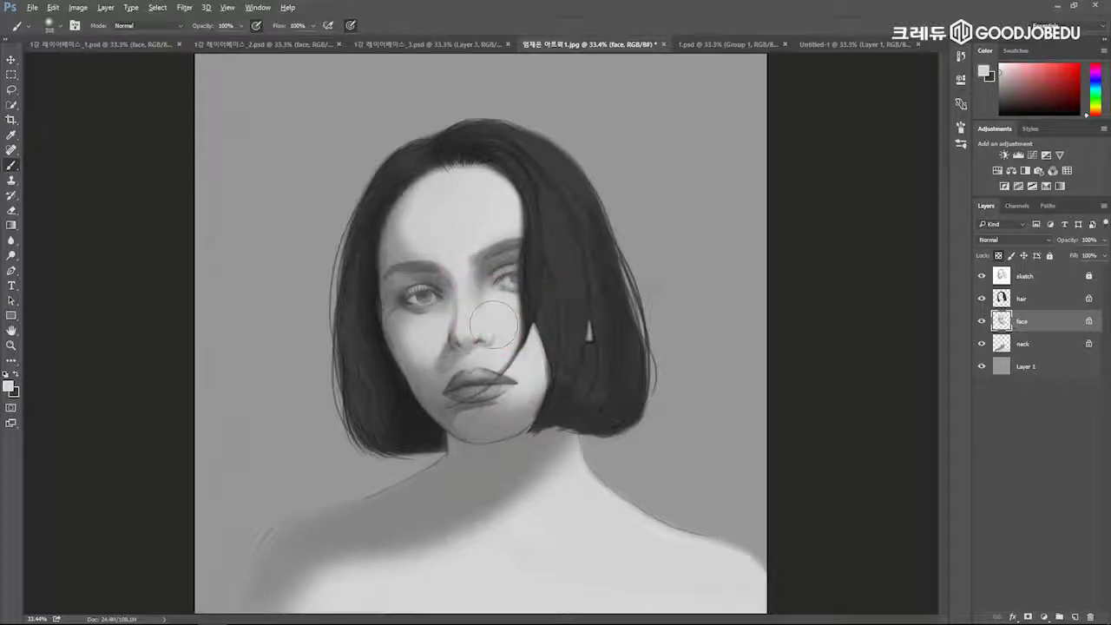
{"action": "left_click_drag", "start_coordinate": [471, 310], "coordinate": [466, 310]}
{"action": "left_click_drag", "start_coordinate": [461, 266], "coordinate": [464, 290]}
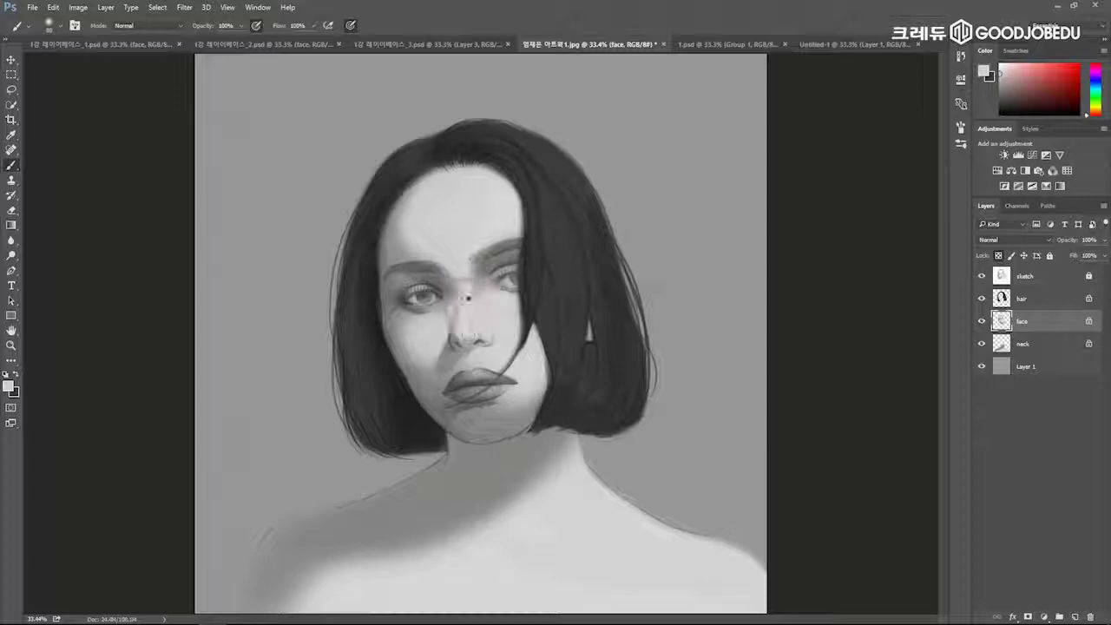
Blend the left edge of the forehead and the left cheek with greys sampled from the face.
{"action": "left_click", "coordinate": [400, 237], "text": "alt"}
{"action": "left_click_drag", "start_coordinate": [401, 229], "coordinate": [409, 183]}
{"action": "left_click", "coordinate": [426, 179], "text": "alt"}
{"action": "mouse_move", "coordinate": [450, 220]}
{"action": "left_mouse_down"}
{"action": "mouse_move", "coordinate": [422, 217]}
{"action": "mouse_move", "coordinate": [412, 229]}
{"action": "mouse_move", "coordinate": [439, 239]}
{"action": "left_mouse_up"}
{"action": "left_click", "coordinate": [410, 225], "text": "alt"}
{"action": "left_click_drag", "start_coordinate": [441, 330], "coordinate": [430, 327]}
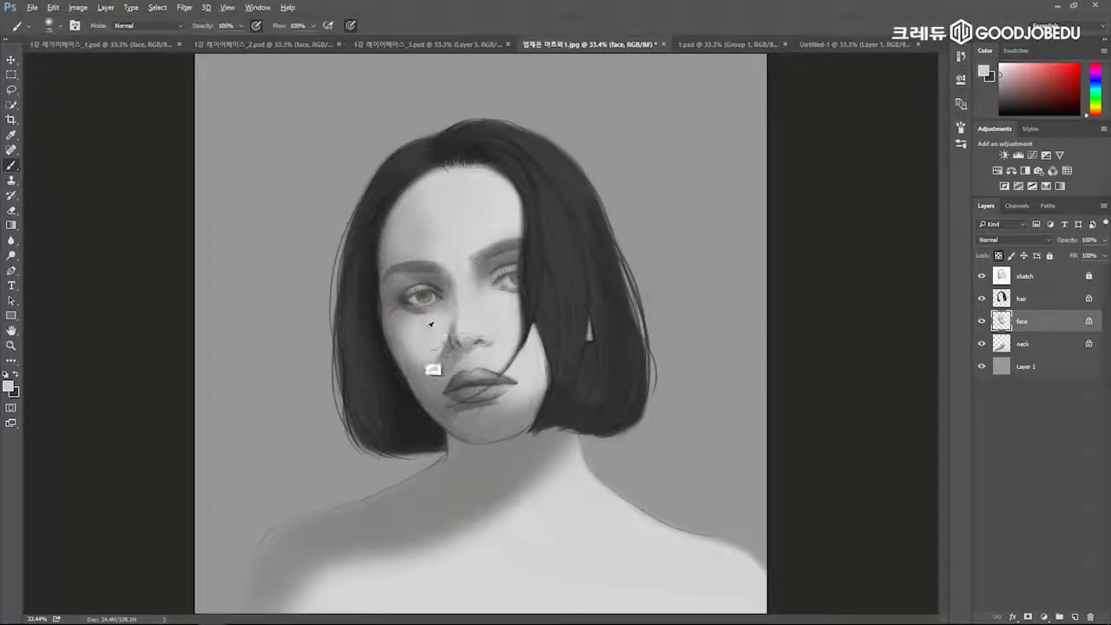
Smooth the tone on the right cheek and beneath the right eye using sampled greys.
{"action": "left_click", "coordinate": [505, 328]}
{"action": "left_click", "coordinate": [442, 306], "text": "alt"}
{"action": "left_click_drag", "start_coordinate": [521, 294], "coordinate": [501, 290]}
{"action": "left_click", "coordinate": [521, 289]}
{"action": "left_click", "coordinate": [507, 307], "text": "alt"}
{"action": "left_click", "coordinate": [518, 309]}
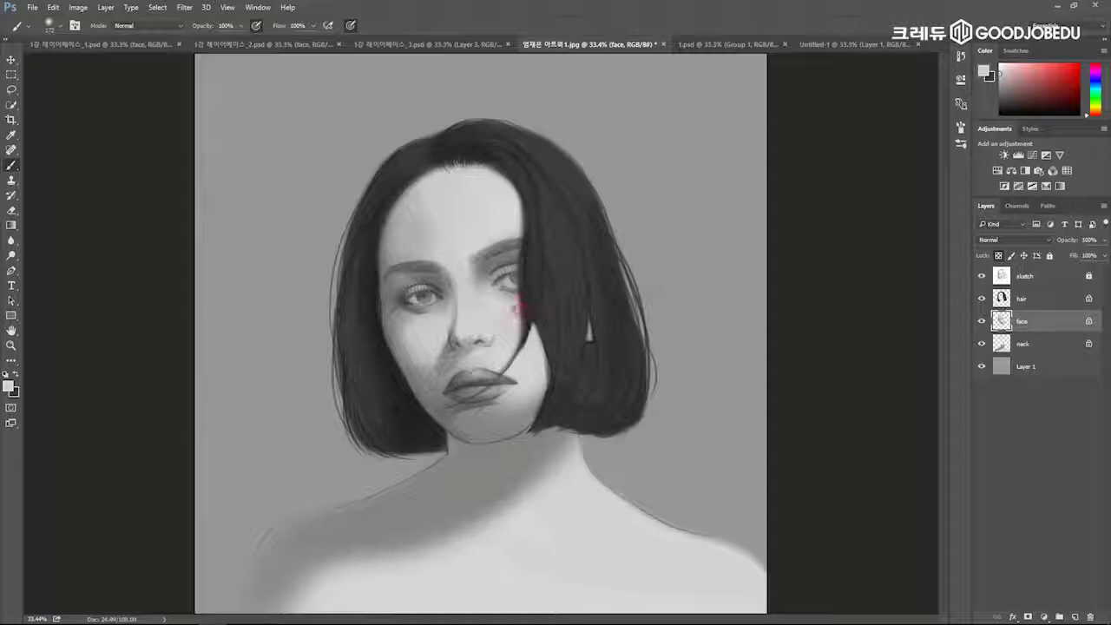
Blend the skin between the nose and the right corner of the mouth with sampled light grey.
{"action": "key", "text": "z"}
{"action": "mouse_move", "coordinate": [469, 338]}
{"action": "left_mouse_down"}
{"action": "mouse_move", "coordinate": [531, 347]}
{"action": "mouse_move", "coordinate": [453, 351]}
{"action": "mouse_move", "coordinate": [473, 387]}
{"action": "mouse_move", "coordinate": [432, 394]}
{"action": "mouse_move", "coordinate": [518, 292]}
{"action": "mouse_move", "coordinate": [560, 269]}
{"action": "left_mouse_up"}
{"action": "key", "text": "b"}
{"action": "left_click", "coordinate": [479, 314], "text": "alt"}
{"action": "mouse_move", "coordinate": [568, 276]}
{"action": "left_mouse_down"}
{"action": "mouse_move", "coordinate": [542, 293]}
{"action": "mouse_move", "coordinate": [585, 284]}
{"action": "left_mouse_up"}
{"action": "left_click", "coordinate": [569, 289], "text": "alt"}
{"action": "left_click", "coordinate": [571, 294]}
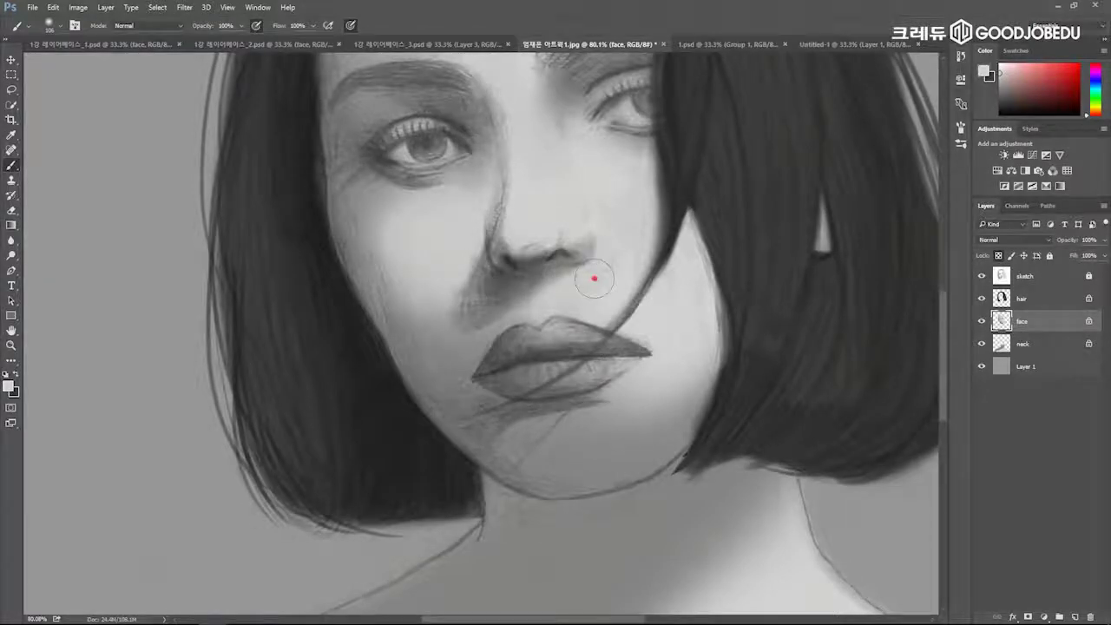
Refine the light tone around the right eye's inner corner and tone the white of the left eye grey.
{"action": "mouse_move", "coordinate": [586, 214]}
{"action": "left_mouse_down"}
{"action": "mouse_move", "coordinate": [531, 312]}
{"action": "mouse_move", "coordinate": [497, 313]}
{"action": "left_mouse_up"}
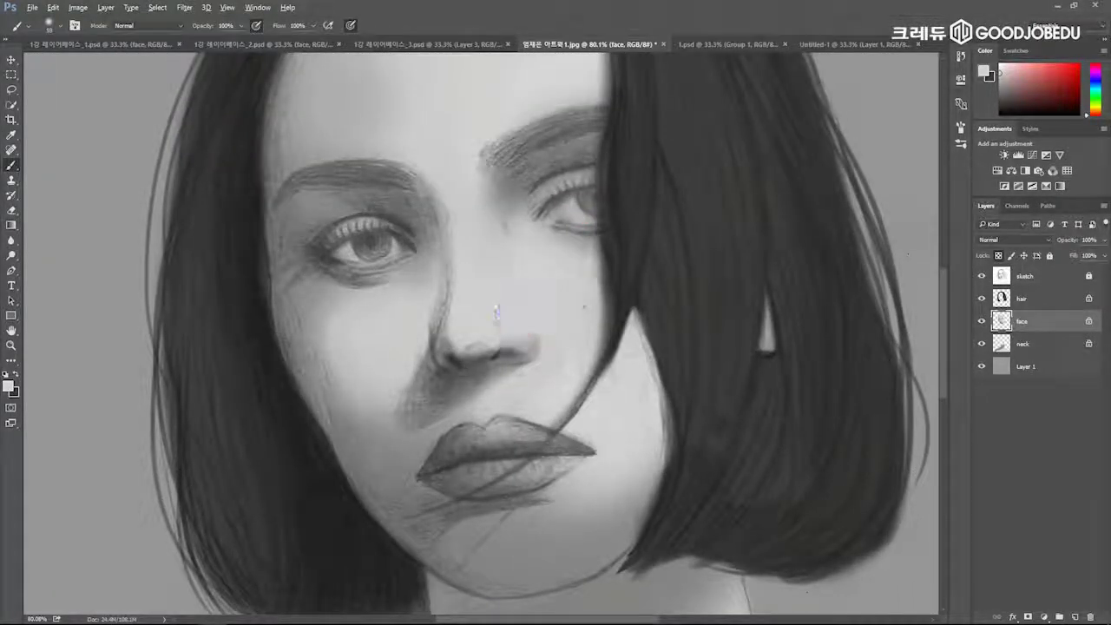
{"action": "left_click_drag", "start_coordinate": [561, 217], "coordinate": [591, 217]}
{"action": "left_click", "coordinate": [552, 228], "text": "alt"}
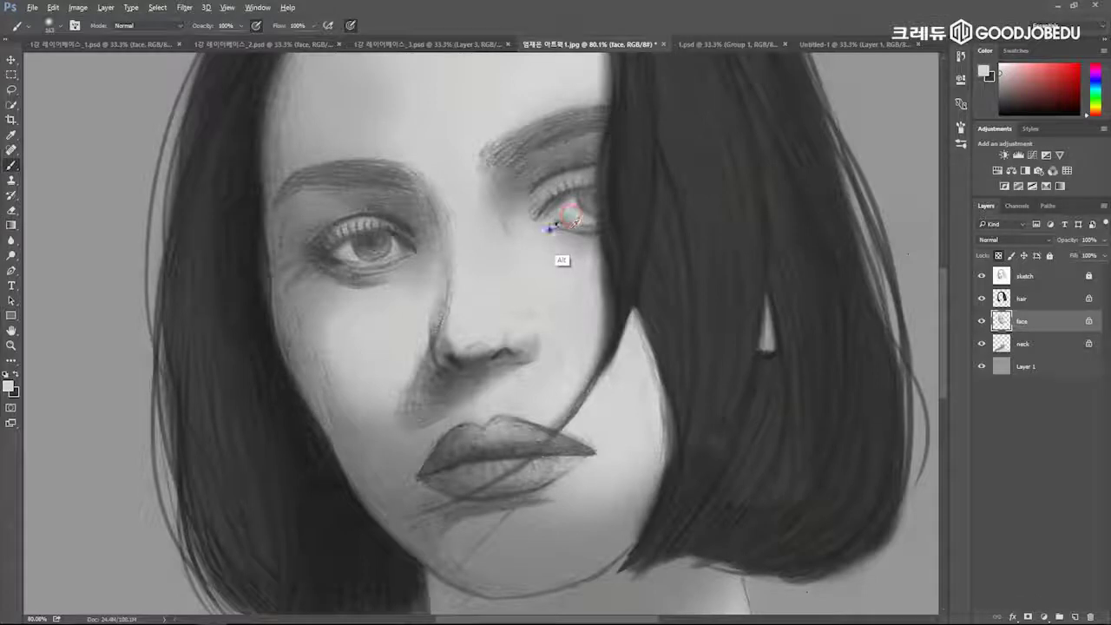
{"action": "left_click_drag", "start_coordinate": [525, 258], "coordinate": [531, 258]}
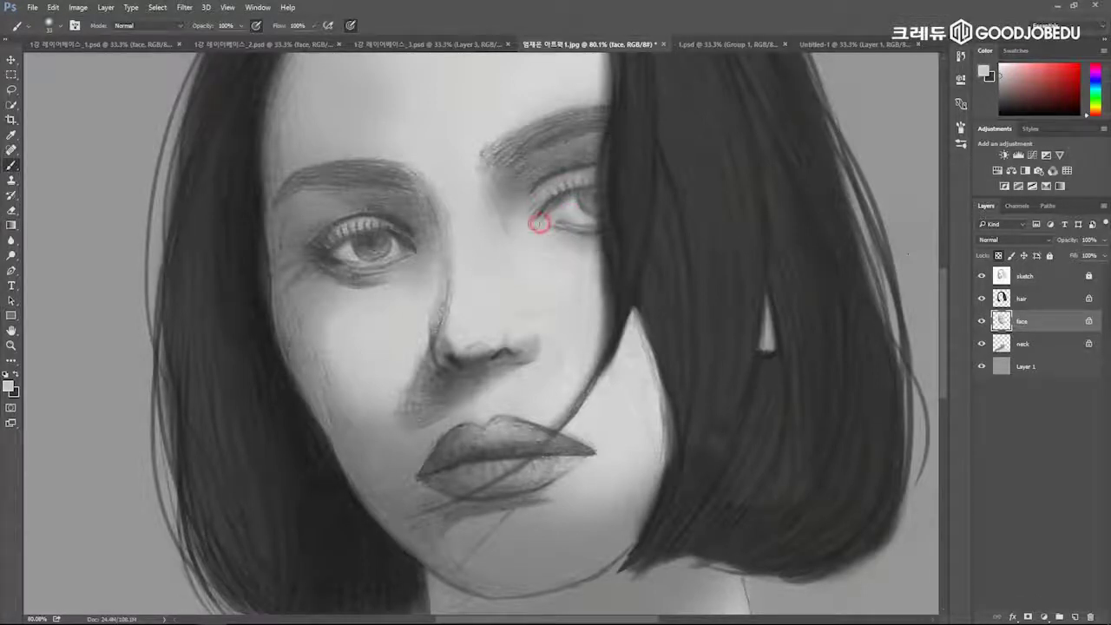
{"action": "left_click", "coordinate": [351, 247], "text": "alt"}
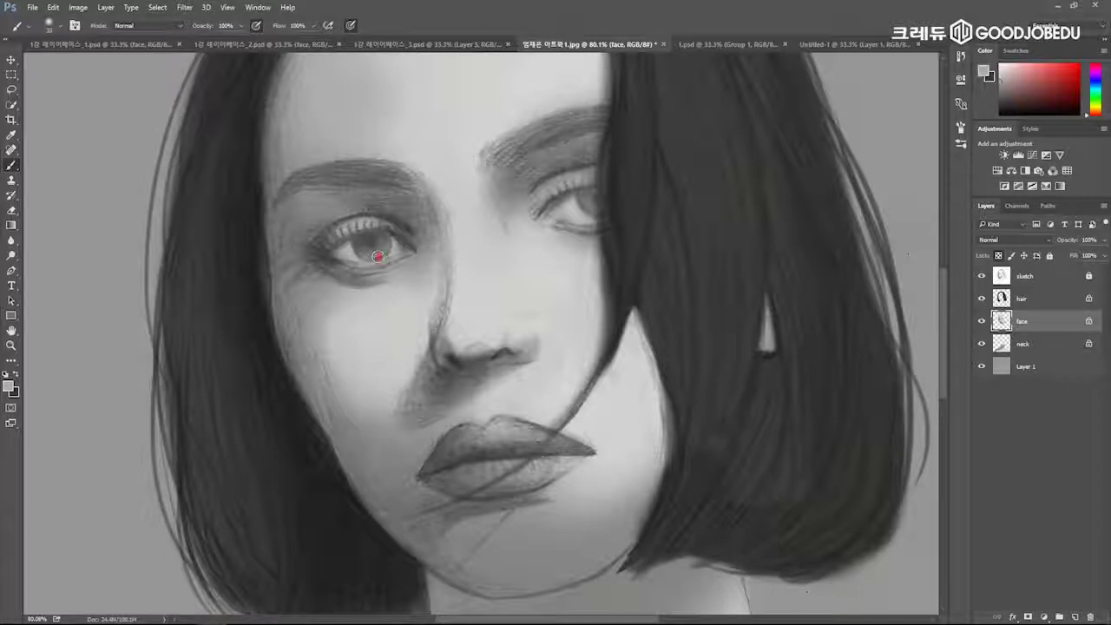
Paint sampled light grey onto the chin, beside the right mouth corner and beneath the nose.
{"action": "left_click_drag", "start_coordinate": [533, 388], "coordinate": [471, 277]}
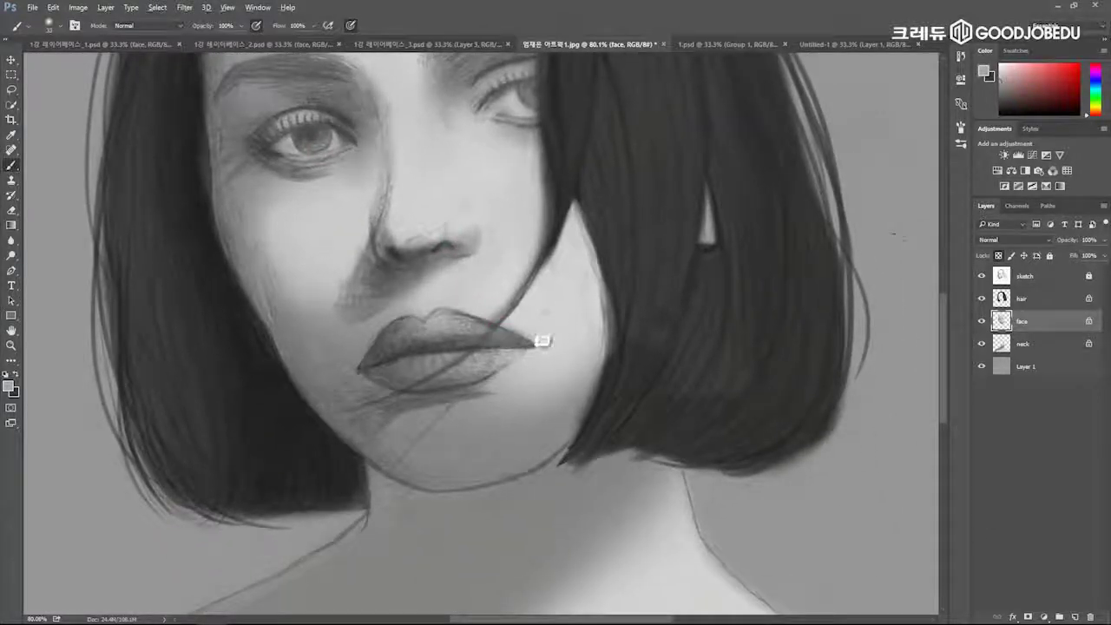
{"action": "mouse_move", "coordinate": [453, 434]}
{"action": "left_mouse_down"}
{"action": "mouse_move", "coordinate": [473, 434]}
{"action": "mouse_move", "coordinate": [444, 439]}
{"action": "mouse_move", "coordinate": [474, 434]}
{"action": "left_mouse_up"}
{"action": "left_click", "coordinate": [548, 336], "text": "alt"}
{"action": "left_click_drag", "start_coordinate": [550, 335], "coordinate": [561, 350]}
{"action": "left_click_drag", "start_coordinate": [454, 282], "coordinate": [426, 268]}
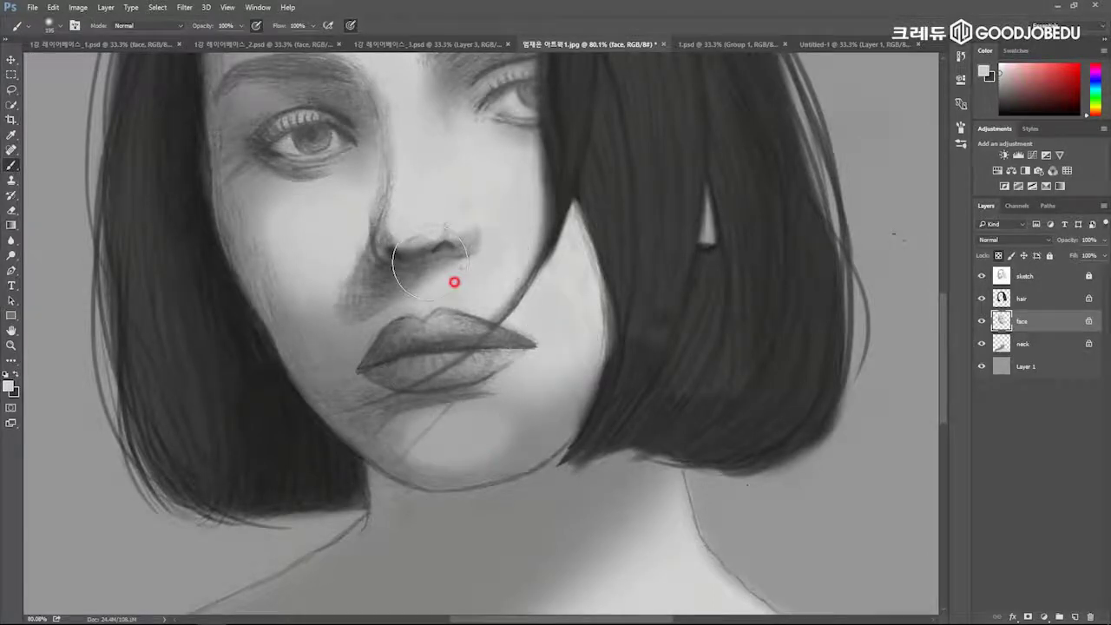
Blend the lower right cheek beside the mouth with a sampled grey and a larger soft brush.
{"action": "scroll", "coordinate": [558, 312], "scroll_direction": "down", "scroll_amount": 5}
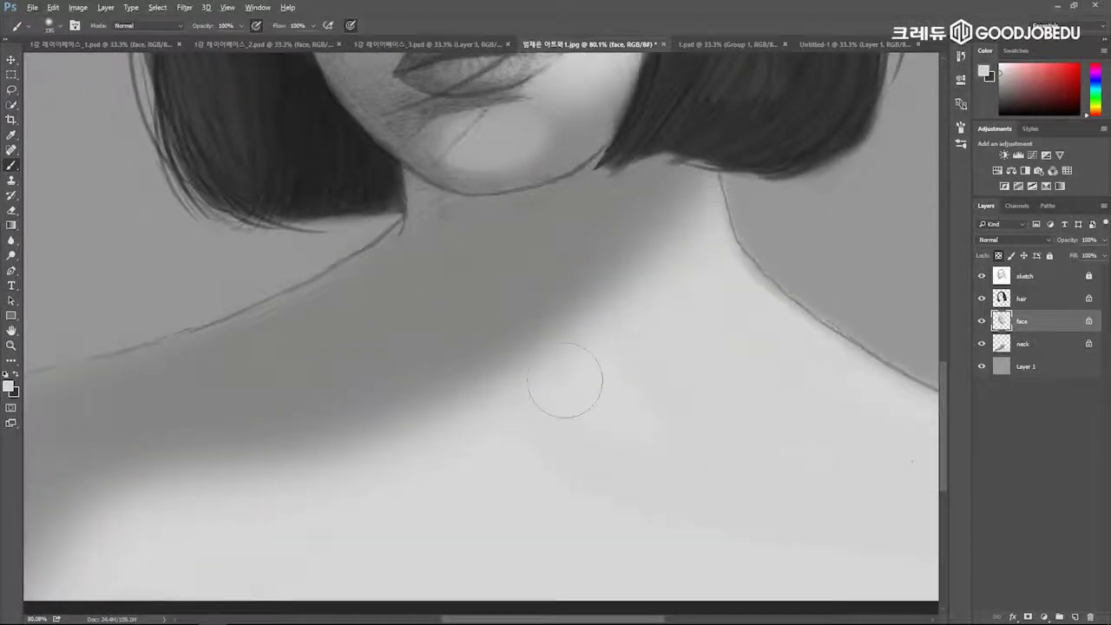
{"action": "key", "text": "ctrl+0"}
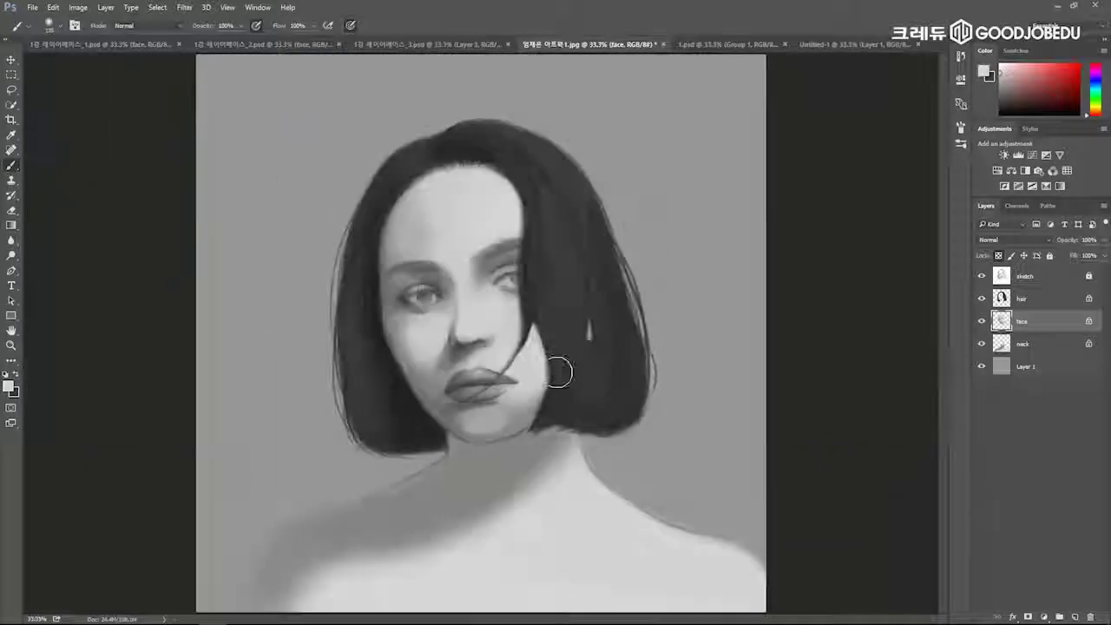
{"action": "left_click", "coordinate": [510, 406], "text": "alt"}
{"action": "left_click", "coordinate": [507, 408]}
{"action": "right_click", "coordinate": [526, 387], "text": "alt"}
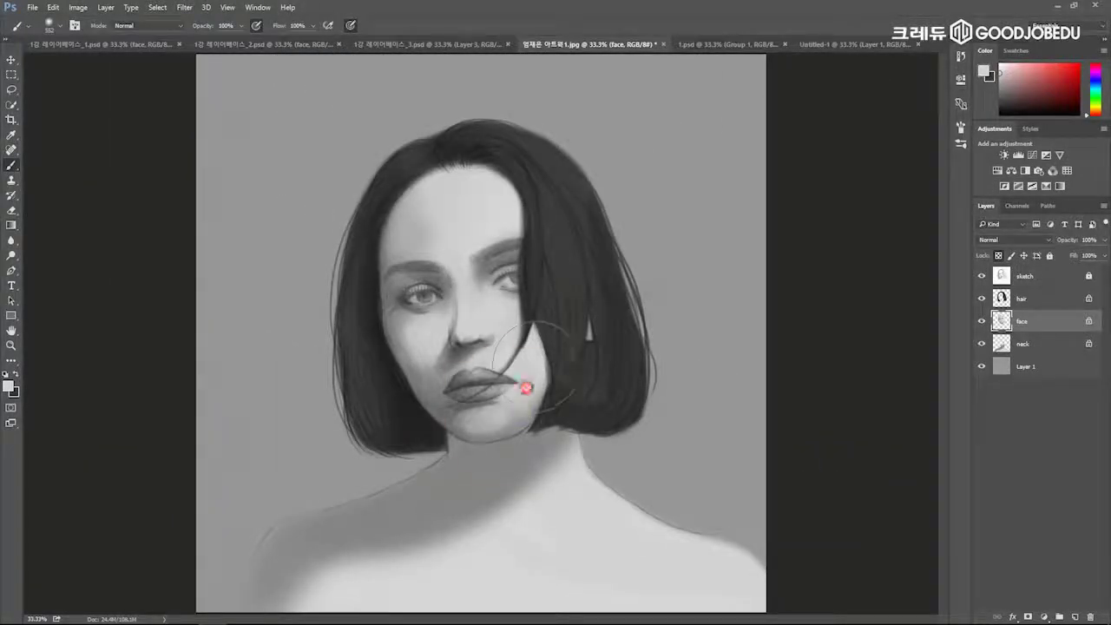
On the neck layer, paint sampled greys over the right side of the neck and upper chest to soften the shadow edge.
{"action": "left_click", "coordinate": [1033, 345]}
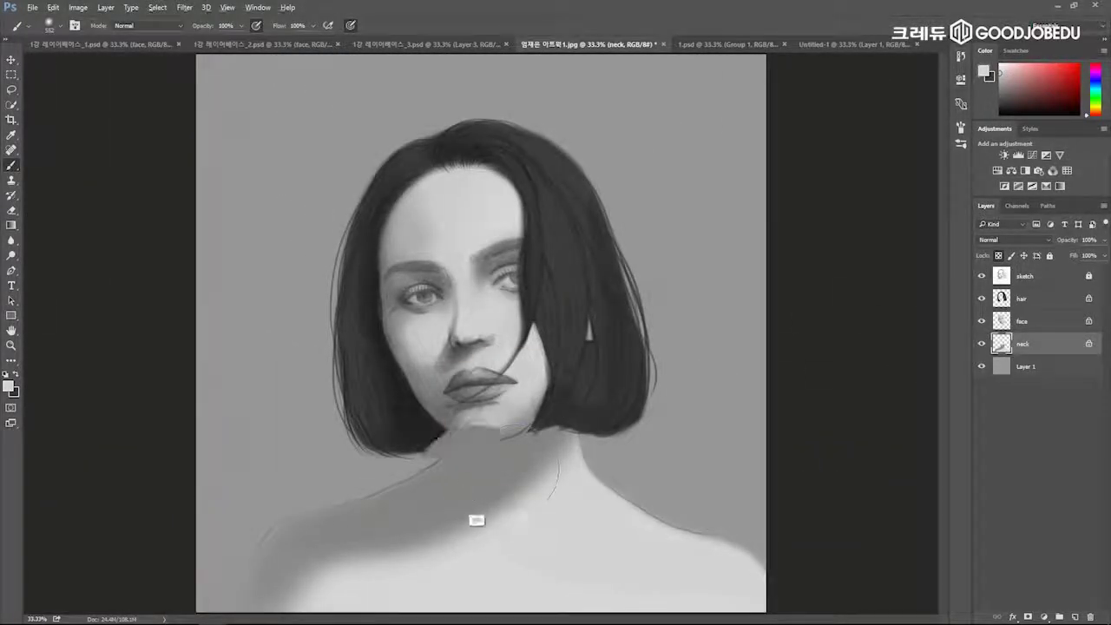
{"action": "mouse_move", "coordinate": [481, 500]}
{"action": "left_mouse_down"}
{"action": "mouse_move", "coordinate": [522, 500]}
{"action": "mouse_move", "coordinate": [528, 512]}
{"action": "left_mouse_up"}
{"action": "key", "text": "alt"}
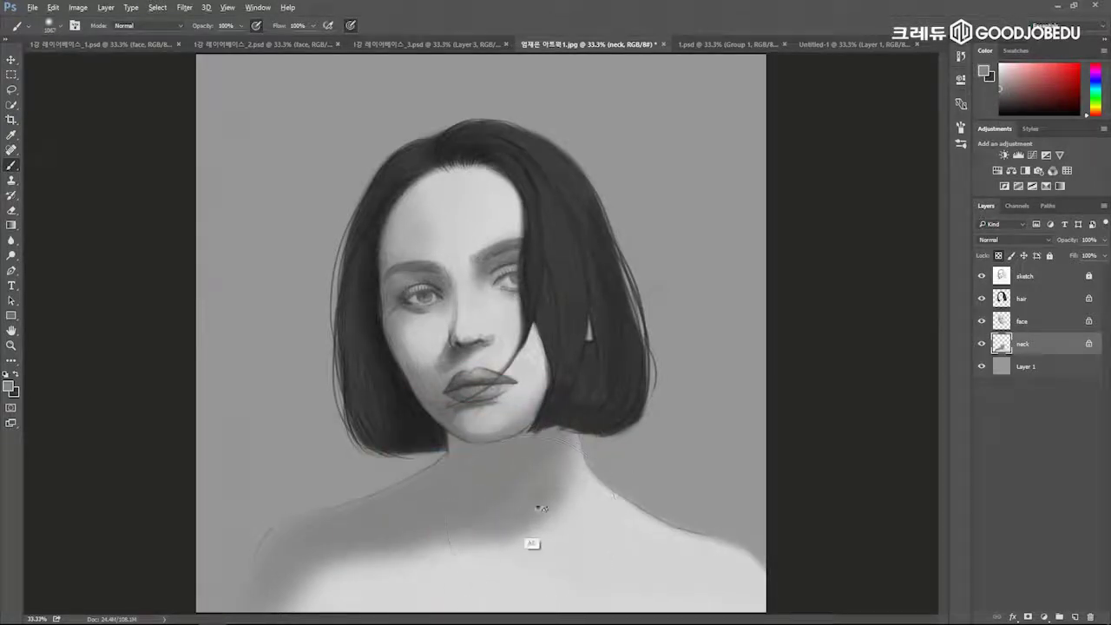
{"action": "left_click", "coordinate": [560, 501], "text": "alt"}
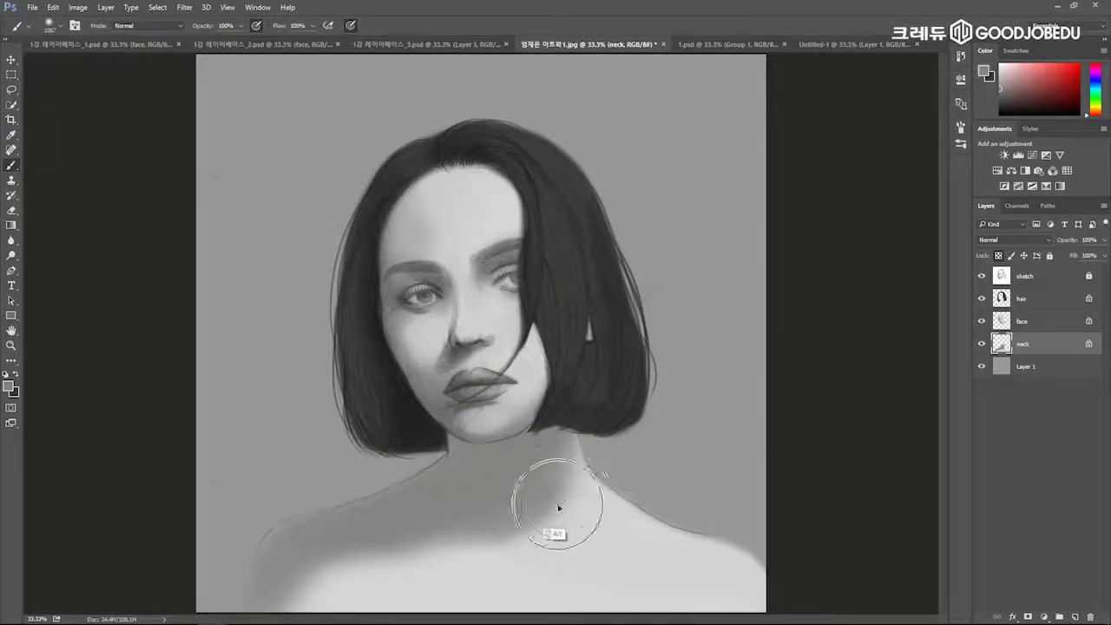
{"action": "left_click", "coordinate": [569, 497], "text": "alt"}
{"action": "mouse_move", "coordinate": [524, 520]}
{"action": "left_mouse_down"}
{"action": "mouse_move", "coordinate": [513, 521]}
{"action": "mouse_move", "coordinate": [557, 478]}
{"action": "left_mouse_up"}
{"action": "left_click_drag", "start_coordinate": [582, 546], "coordinate": [598, 535]}
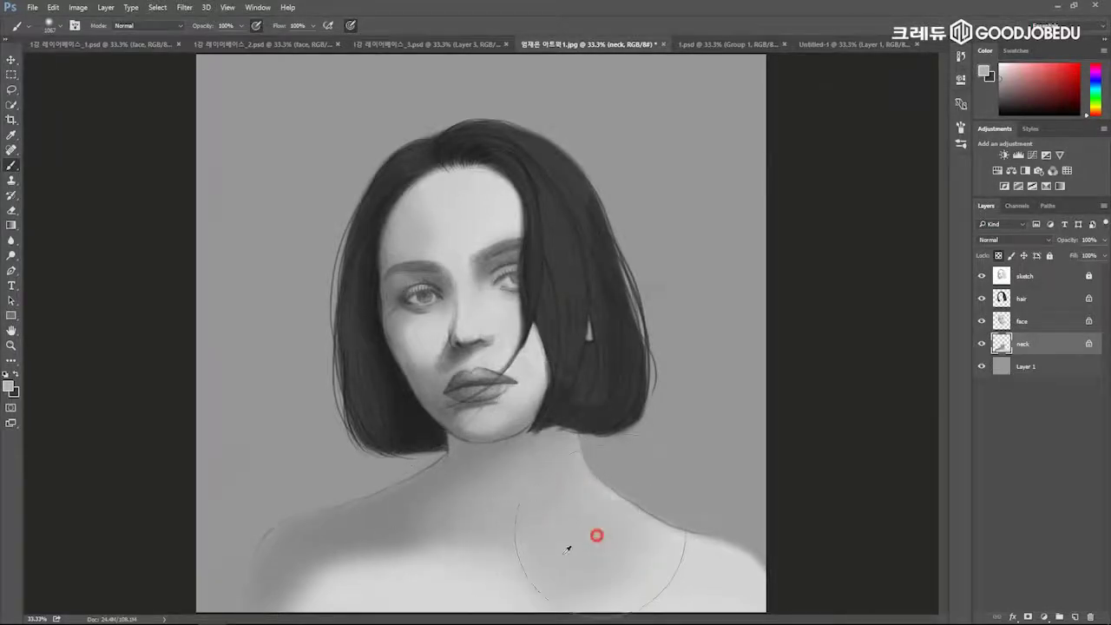
Lighten the chest and lower neck with sampled light grey and paint a darker collarbone shadow from the left shoulder toward the centre.
{"action": "left_click", "coordinate": [486, 591], "text": "alt"}
{"action": "left_click_drag", "start_coordinate": [486, 590], "coordinate": [541, 579]}
{"action": "mouse_move", "coordinate": [698, 562]}
{"action": "left_mouse_down"}
{"action": "mouse_move", "coordinate": [619, 546]}
{"action": "mouse_move", "coordinate": [417, 540]}
{"action": "mouse_move", "coordinate": [441, 518]}
{"action": "mouse_move", "coordinate": [422, 524]}
{"action": "mouse_move", "coordinate": [420, 513]}
{"action": "mouse_move", "coordinate": [515, 521]}
{"action": "mouse_move", "coordinate": [484, 519]}
{"action": "mouse_move", "coordinate": [524, 479]}
{"action": "mouse_move", "coordinate": [434, 472]}
{"action": "mouse_move", "coordinate": [474, 452]}
{"action": "left_mouse_up"}
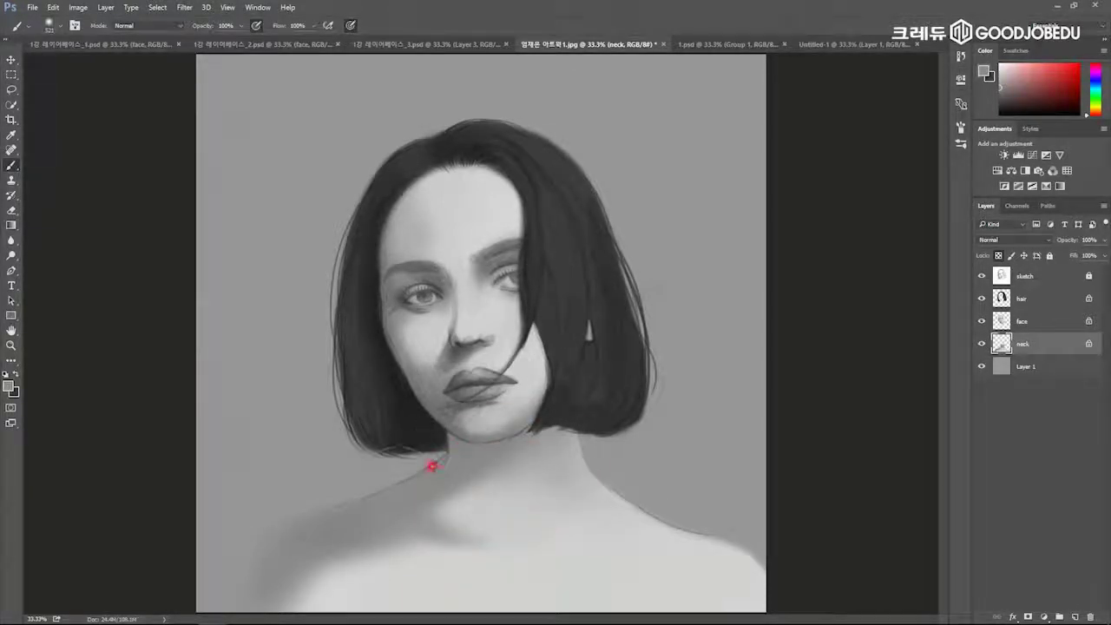
{"action": "mouse_move", "coordinate": [405, 483]}
{"action": "left_mouse_down"}
{"action": "mouse_move", "coordinate": [440, 513]}
{"action": "mouse_move", "coordinate": [493, 516]}
{"action": "mouse_move", "coordinate": [563, 550]}
{"action": "left_mouse_up"}
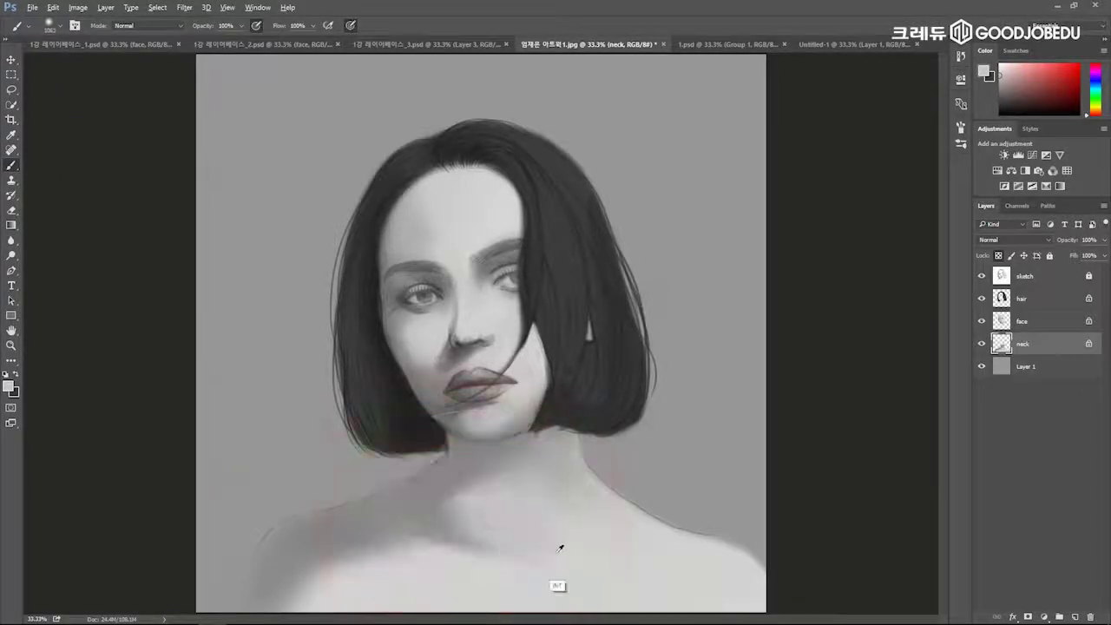
Blend the left collarbone shadow into the neck and chest using sampled greys.
{"action": "mouse_move", "coordinate": [489, 520]}
{"action": "left_mouse_down"}
{"action": "mouse_move", "coordinate": [501, 525]}
{"action": "mouse_move", "coordinate": [446, 480]}
{"action": "mouse_move", "coordinate": [451, 468]}
{"action": "left_mouse_up"}
{"action": "left_click", "coordinate": [449, 476], "text": "alt"}
{"action": "mouse_move", "coordinate": [439, 527]}
{"action": "left_mouse_down"}
{"action": "mouse_move", "coordinate": [365, 528]}
{"action": "mouse_move", "coordinate": [477, 555]}
{"action": "left_mouse_up"}
{"action": "mouse_move", "coordinate": [409, 535]}
{"action": "left_mouse_down"}
{"action": "mouse_move", "coordinate": [495, 562]}
{"action": "mouse_move", "coordinate": [541, 551]}
{"action": "mouse_move", "coordinate": [452, 525]}
{"action": "left_mouse_up"}
{"action": "left_click", "coordinate": [528, 543], "text": "alt"}
{"action": "left_click", "coordinate": [508, 550]}
{"action": "left_click", "coordinate": [506, 561]}
{"action": "left_click_drag", "start_coordinate": [391, 578], "coordinate": [437, 573]}
{"action": "left_click", "coordinate": [408, 524], "text": "alt"}
Shade the hollow along the right collarbone from the centre of the chest to the right shoulder with sampled greys.
{"action": "mouse_move", "coordinate": [518, 541]}
{"action": "left_mouse_down"}
{"action": "mouse_move", "coordinate": [468, 541]}
{"action": "mouse_move", "coordinate": [677, 558]}
{"action": "left_mouse_up"}
{"action": "left_click", "coordinate": [519, 562], "text": "alt"}
{"action": "left_click", "coordinate": [482, 533]}
{"action": "left_click", "coordinate": [519, 558]}
{"action": "left_click", "coordinate": [385, 502], "text": "alt"}
{"action": "left_click", "coordinate": [565, 528]}
{"action": "left_click", "coordinate": [650, 558]}
{"action": "left_click", "coordinate": [756, 560]}
{"action": "left_click", "coordinate": [438, 557], "text": "alt"}
{"action": "left_click_drag", "start_coordinate": [541, 554], "coordinate": [660, 547]}
{"action": "left_click", "coordinate": [650, 551]}
{"action": "left_click", "coordinate": [591, 543], "text": "alt"}
{"action": "left_click", "coordinate": [588, 524]}
{"action": "left_click", "coordinate": [596, 520]}
{"action": "key", "text": "ctrl+alt+z"}
{"action": "key", "text": "ctrl+alt+z"}
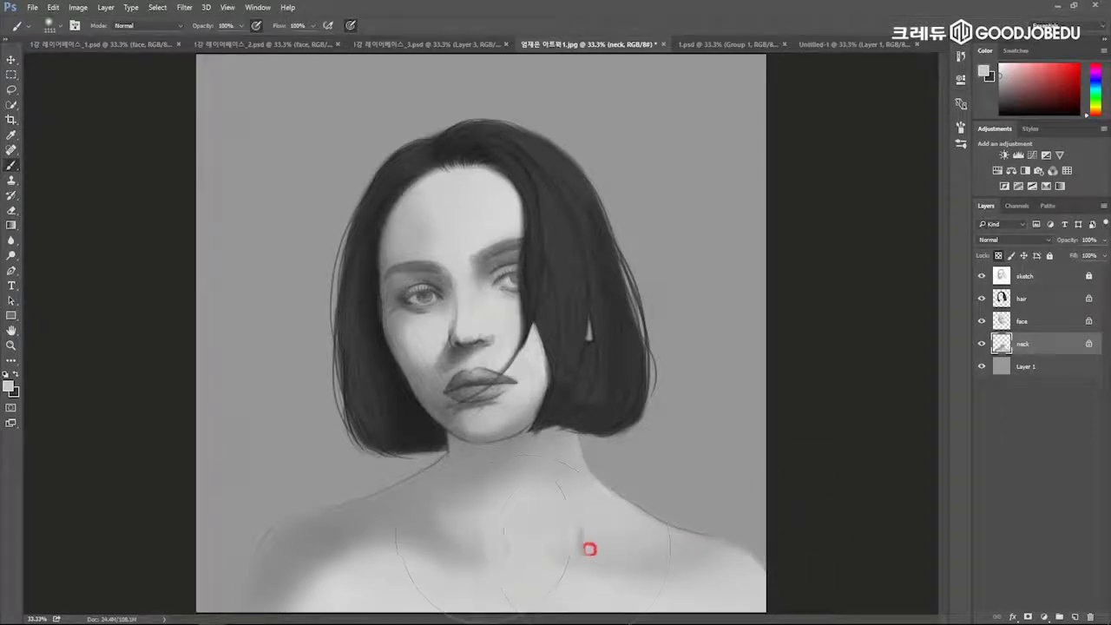
{"action": "right_click", "coordinate": [540, 514], "text": "alt"}
{"action": "key", "text": "ctrl+alt+z"}
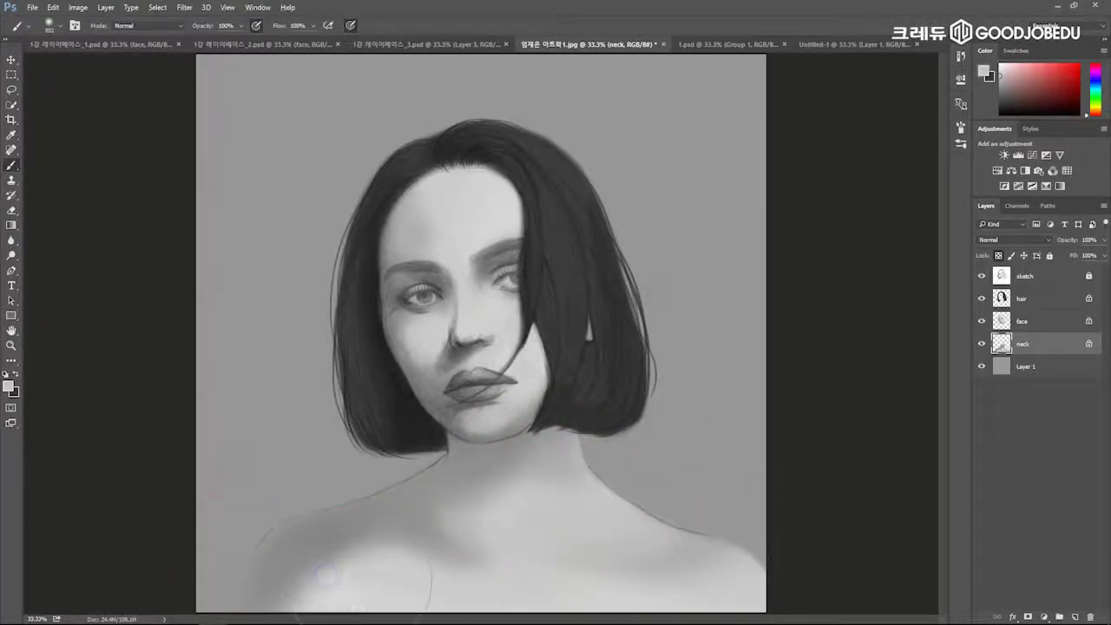
Brighten the left shoulder by painting sampled light grey over its dark shadow.
{"action": "left_click", "coordinate": [354, 581], "text": "alt"}
{"action": "mouse_move", "coordinate": [354, 581]}
{"action": "left_mouse_down"}
{"action": "mouse_move", "coordinate": [353, 570]}
{"action": "mouse_move", "coordinate": [301, 583]}
{"action": "mouse_move", "coordinate": [259, 570]}
{"action": "left_mouse_up"}
{"action": "left_click_drag", "start_coordinate": [319, 541], "coordinate": [319, 526]}
Lighten the right shoulder and paint a soft near-white highlight across its lower part.
{"action": "left_click_drag", "start_coordinate": [704, 547], "coordinate": [727, 558]}
{"action": "right_click", "coordinate": [623, 536], "text": "alt"}
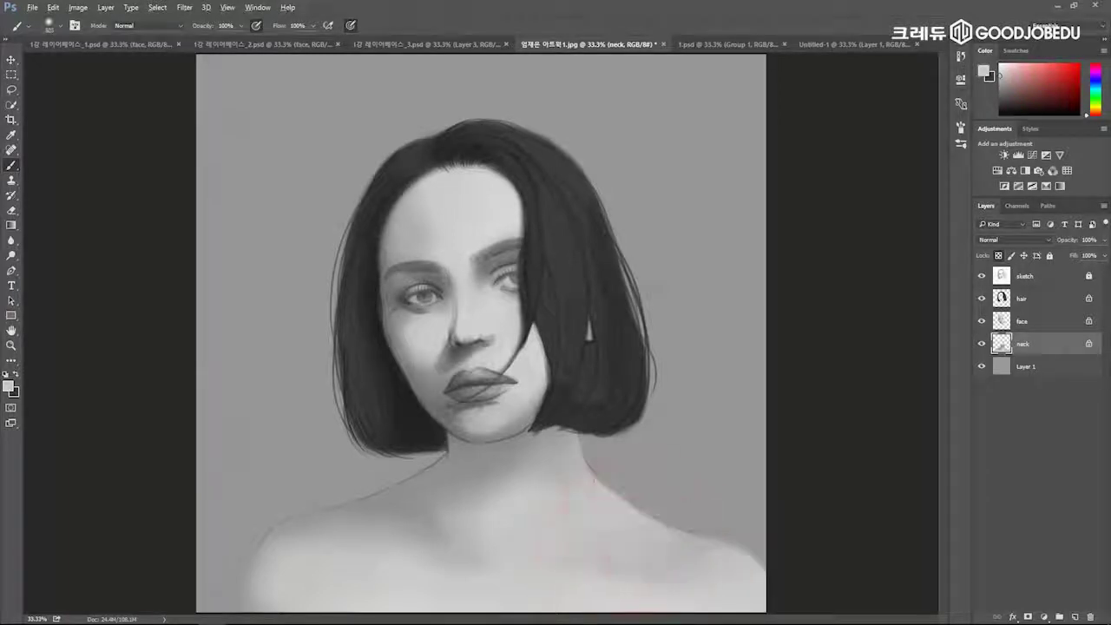
{"action": "right_click", "coordinate": [720, 566], "text": "alt"}
{"action": "mouse_move", "coordinate": [713, 583]}
{"action": "left_mouse_down"}
{"action": "mouse_move", "coordinate": [720, 597]}
{"action": "mouse_move", "coordinate": [711, 587]}
{"action": "left_mouse_up"}
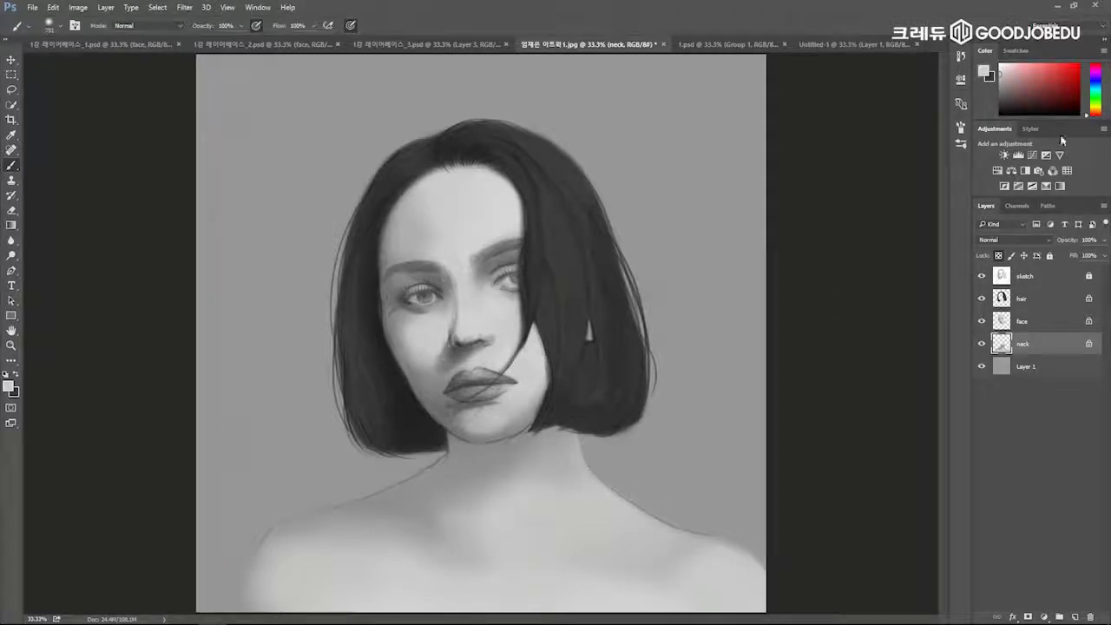
{"action": "left_click_drag", "start_coordinate": [744, 575], "coordinate": [682, 597]}
{"action": "mouse_move", "coordinate": [535, 545]}
{"action": "left_mouse_down", "text": "alt"}
{"action": "mouse_move", "coordinate": [486, 555]}
{"action": "mouse_move", "coordinate": [486, 573]}
{"action": "left_mouse_up", "text": "alt"}
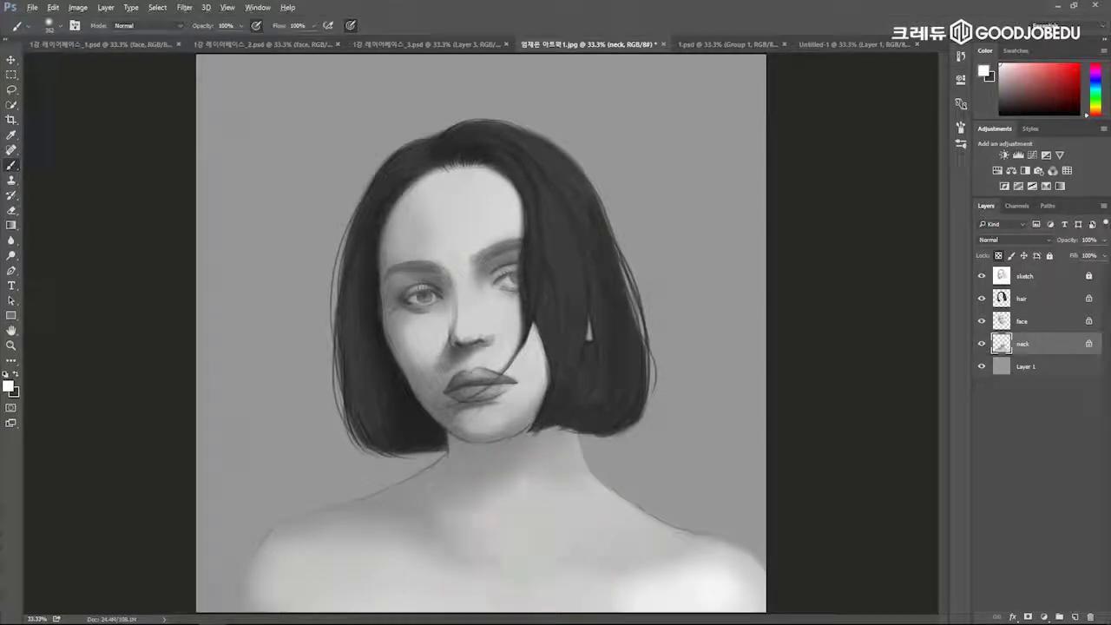
On the hair layer, darken the lower hair on both sides and the hair framing the face with soft near-black.
{"action": "left_click", "coordinate": [1046, 324]}
{"action": "left_click", "coordinate": [1052, 301]}
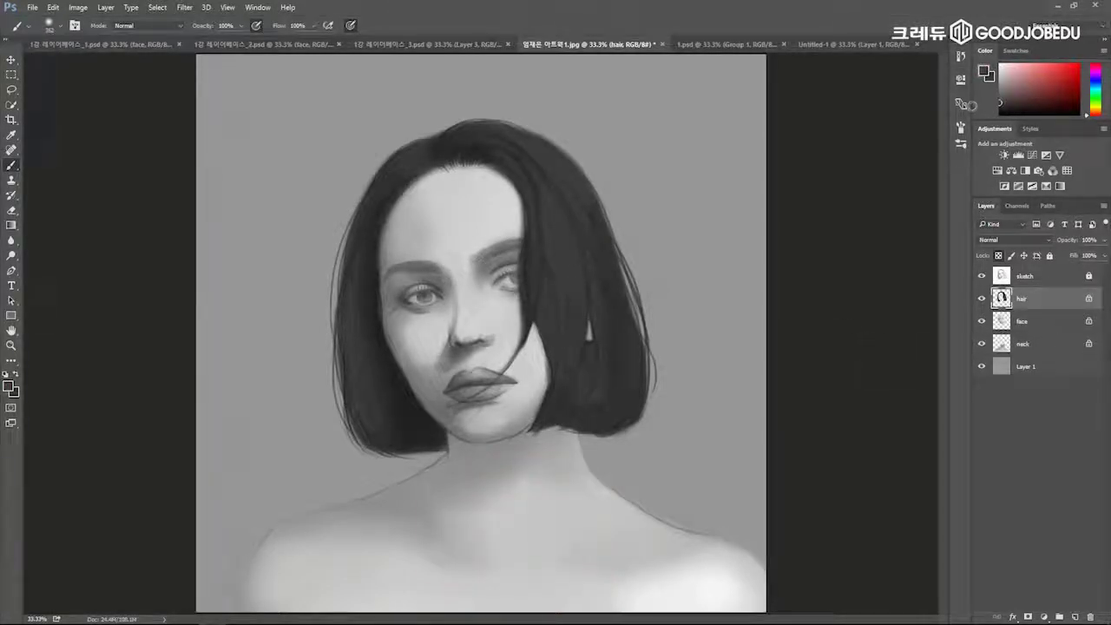
{"action": "left_click_drag", "start_coordinate": [555, 352], "coordinate": [672, 377], "text": "alt"}
{"action": "left_click", "coordinate": [660, 392]}
{"action": "left_click_drag", "start_coordinate": [390, 395], "coordinate": [373, 420]}
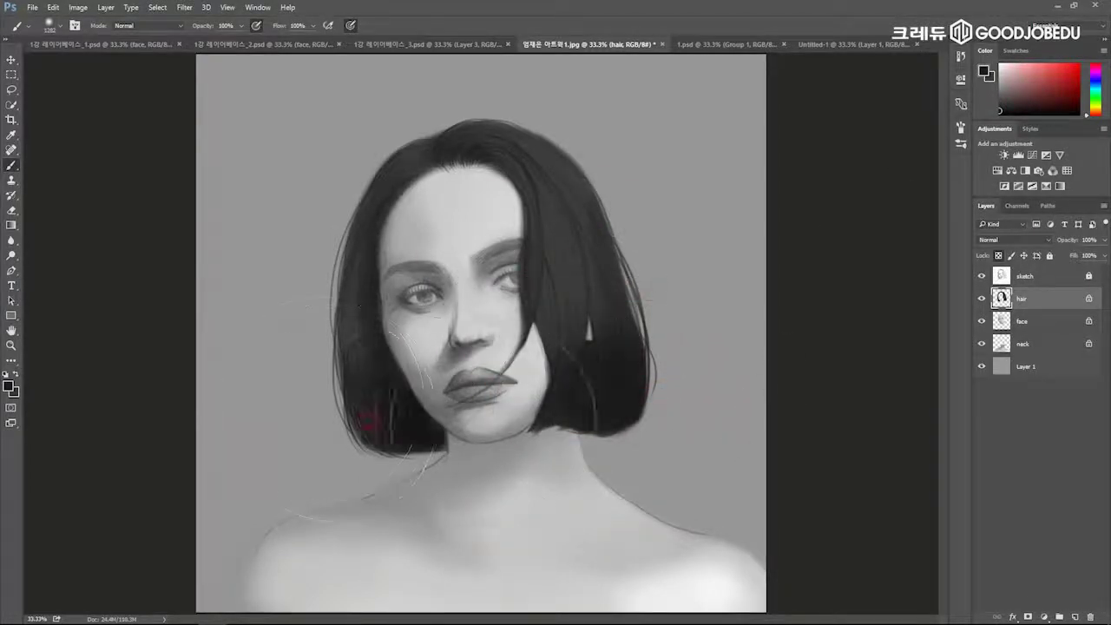
{"action": "left_click_drag", "start_coordinate": [399, 337], "coordinate": [357, 337]}
{"action": "left_click", "coordinate": [393, 323]}
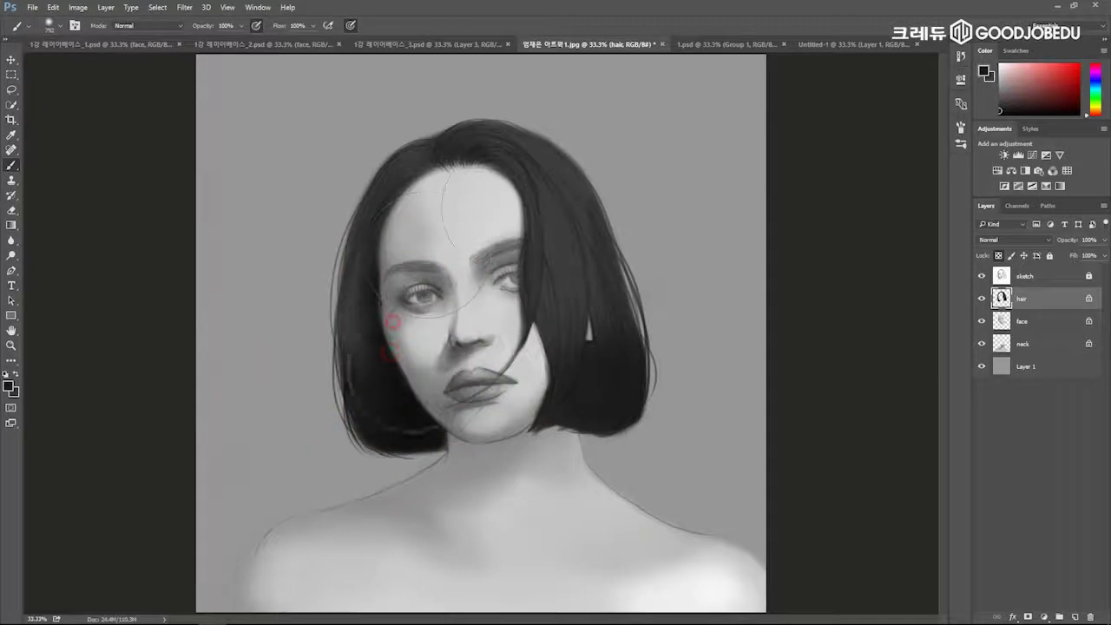
{"action": "left_click_drag", "start_coordinate": [555, 261], "coordinate": [540, 260]}
{"action": "left_click_drag", "start_coordinate": [521, 184], "coordinate": [445, 183]}
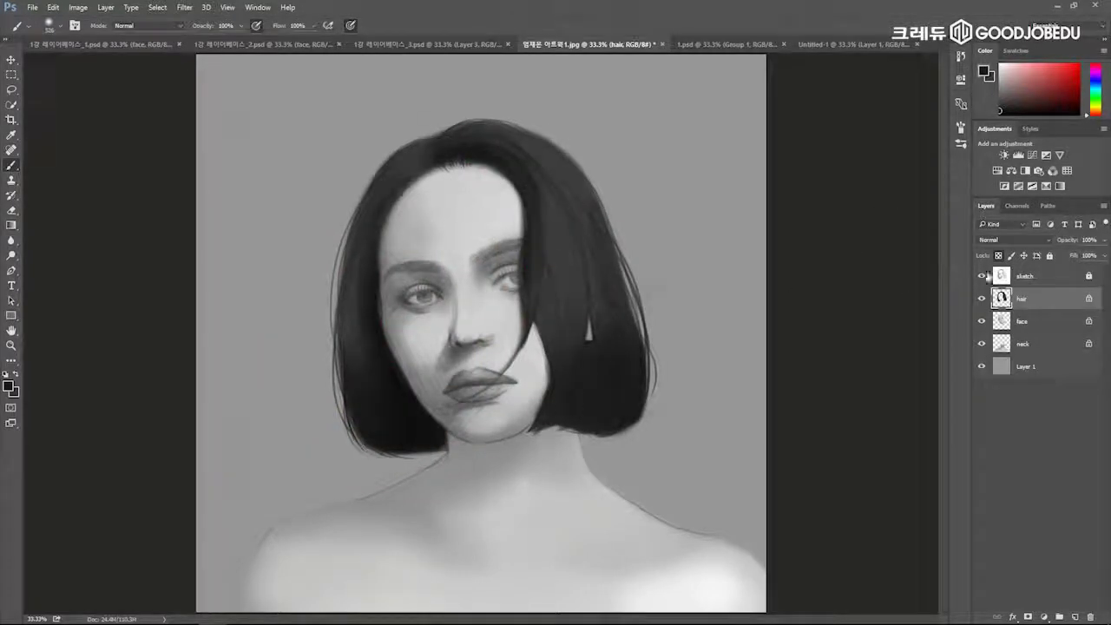
Paint soft light-grey shine onto the upper right side of the hair and the left side beside the forehead.
{"action": "left_click_drag", "start_coordinate": [1011, 73], "coordinate": [1000, 70]}
{"action": "left_click_drag", "start_coordinate": [477, 209], "coordinate": [503, 209]}
{"action": "left_click", "coordinate": [612, 191]}
{"action": "left_click_drag", "start_coordinate": [576, 227], "coordinate": [634, 232]}
{"action": "left_click", "coordinate": [585, 199]}
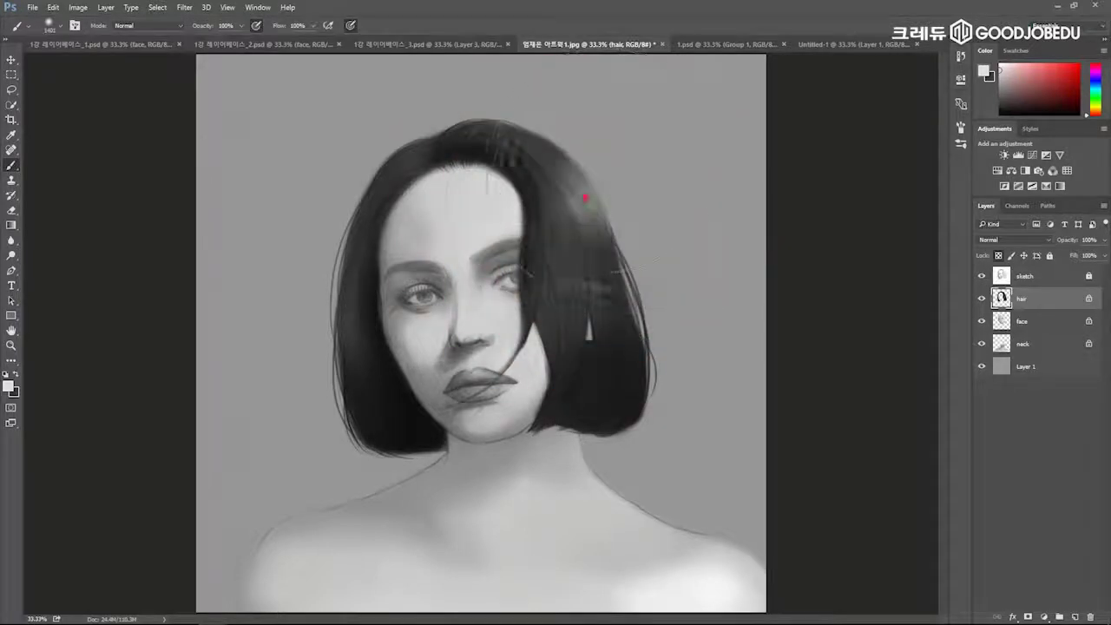
{"action": "left_click", "coordinate": [552, 211]}
{"action": "left_click", "coordinate": [365, 244]}
{"action": "left_click_drag", "start_coordinate": [610, 252], "coordinate": [480, 273]}
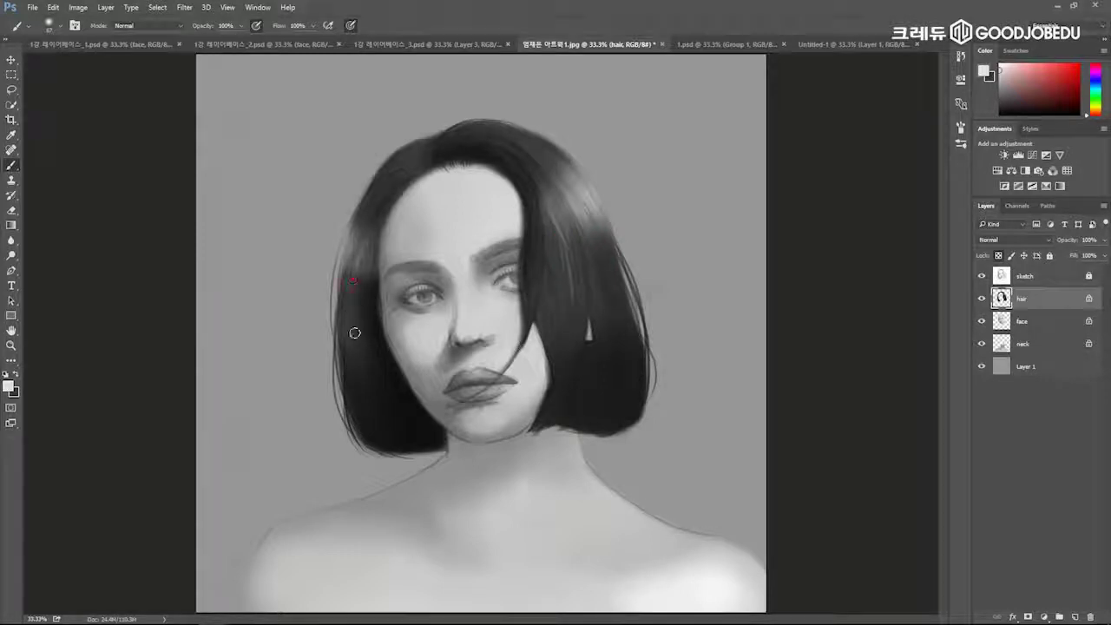
Draw fine light strands through the hair on both sides with a very thin brush.
{"action": "right_click", "coordinate": [568, 217]}
{"action": "left_click_drag", "start_coordinate": [568, 219], "coordinate": [553, 234]}
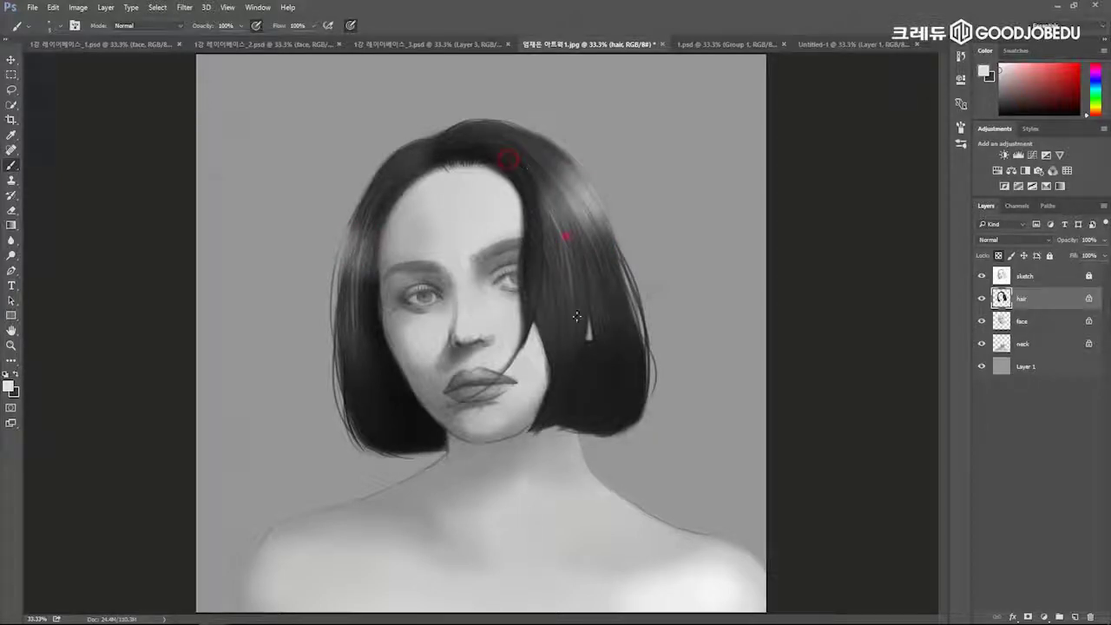
{"action": "left_click_drag", "start_coordinate": [377, 278], "coordinate": [368, 229]}
Create a new layer above the hair layer and name it eye.
{"action": "key", "text": "ctrl+plus"}
{"action": "key", "text": "ctrl+plus"}
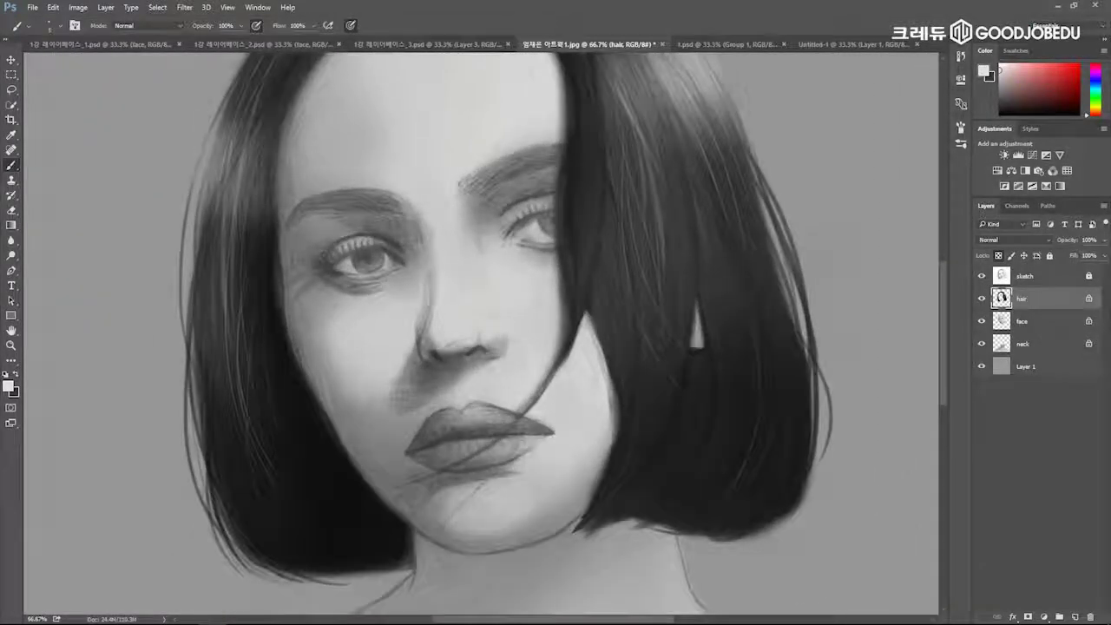
{"action": "left_click_drag", "start_coordinate": [445, 352], "coordinate": [469, 436]}
{"action": "key", "text": "ctrl+shift+alt+n"}
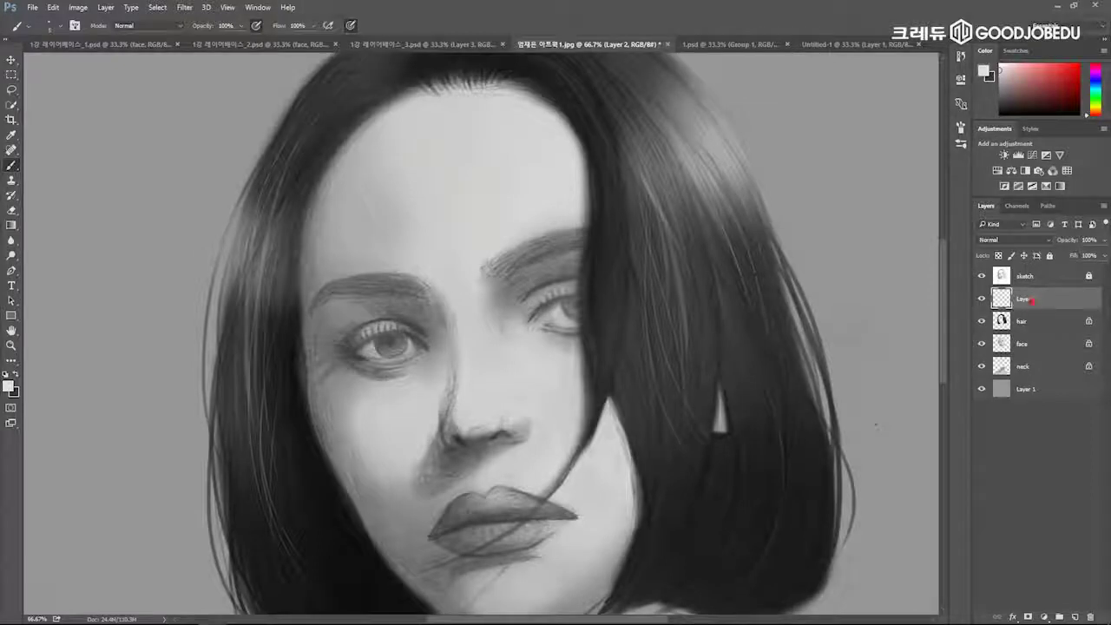
{"action": "key", "text": "y"}
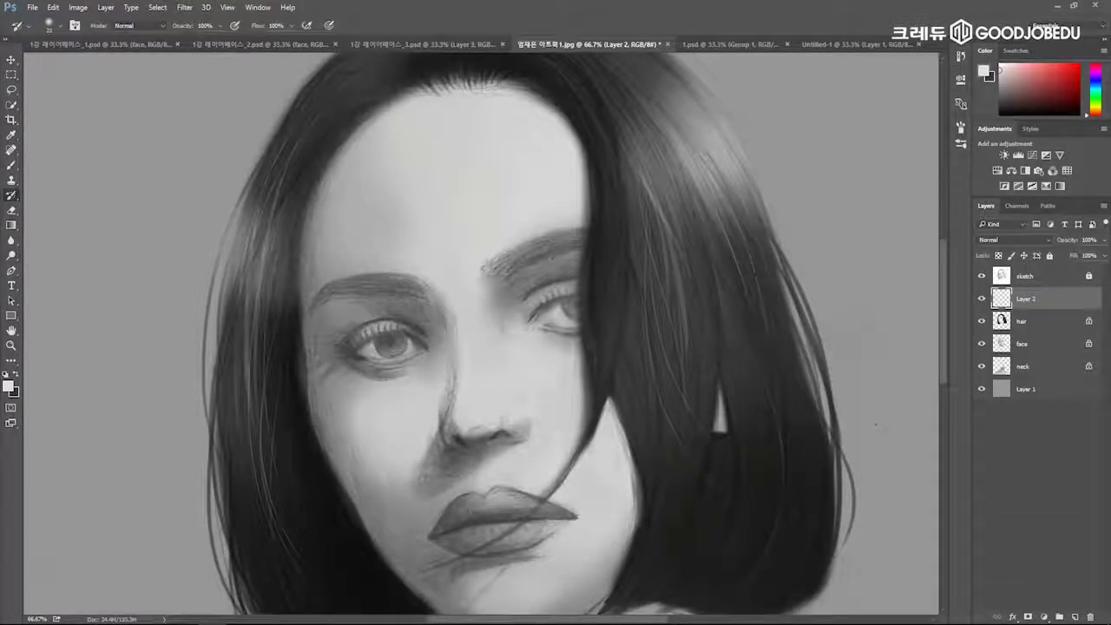
{"action": "double_click", "coordinate": [1027, 299]}
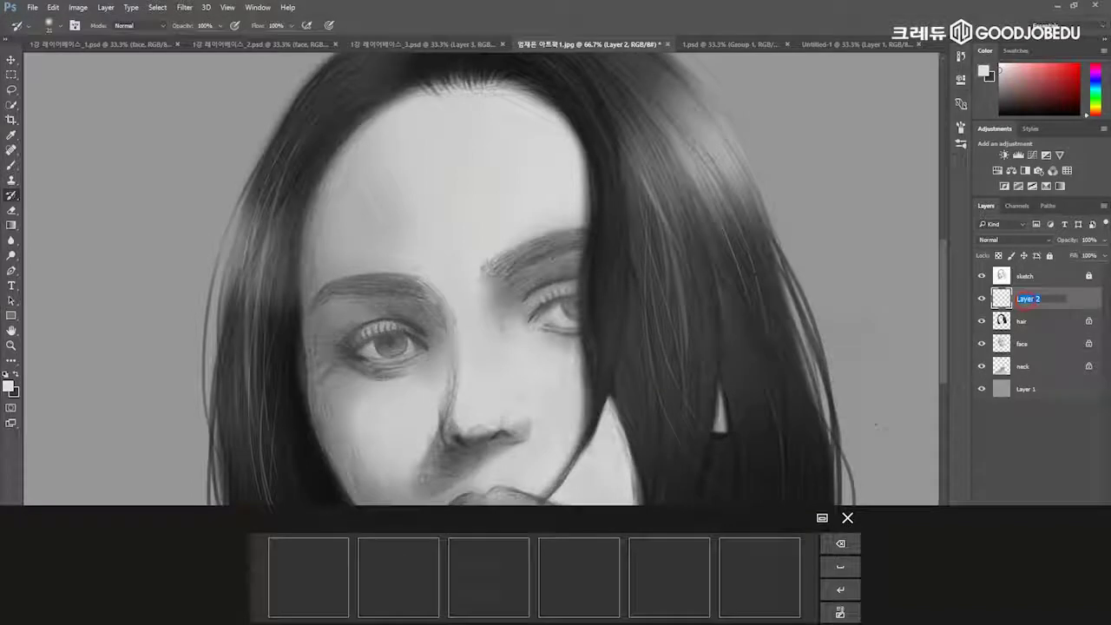
{"action": "type", "text": "eyte"}
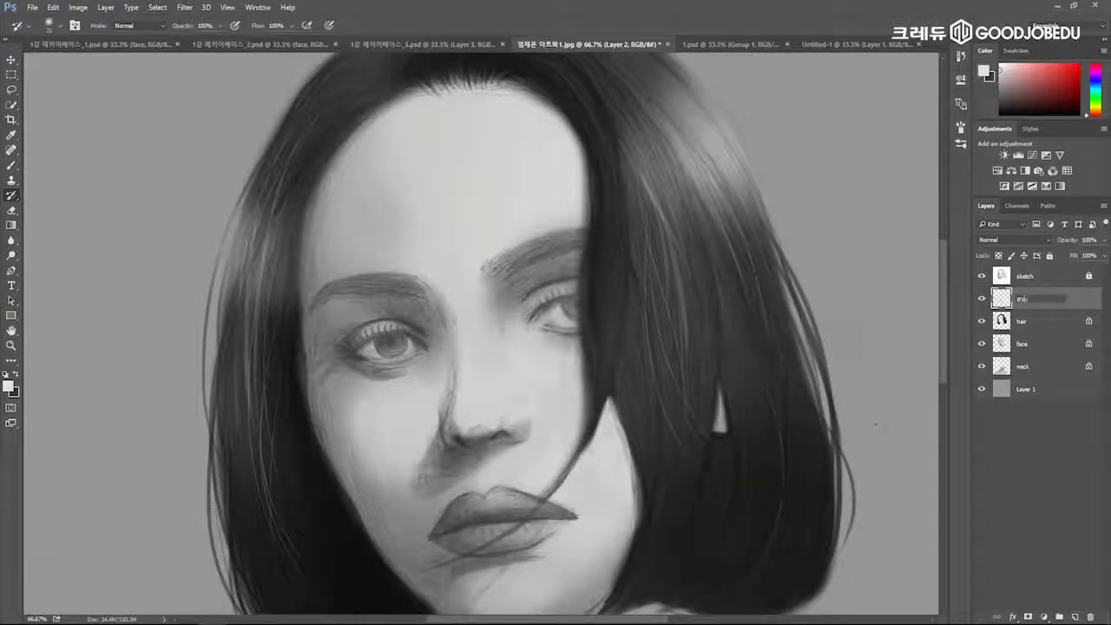
{"action": "key", "text": "Return"}
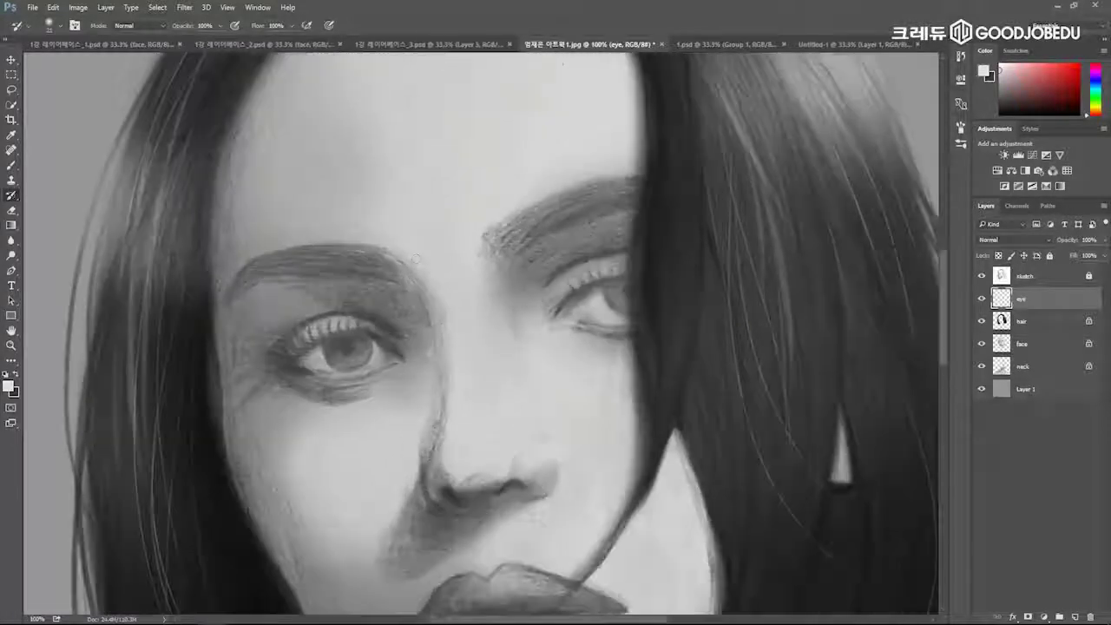
Size a hard round brush to about 82 px to match the left iris and choose dark grey.
{"action": "key", "text": "ctrl+plus"}
{"action": "key", "text": "b"}
{"action": "mouse_move", "coordinate": [382, 334]}
{"action": "left_mouse_down"}
{"action": "mouse_move", "coordinate": [426, 356]}
{"action": "mouse_move", "coordinate": [462, 578]}
{"action": "mouse_move", "coordinate": [354, 345]}
{"action": "mouse_move", "coordinate": [337, 348]}
{"action": "left_mouse_up"}
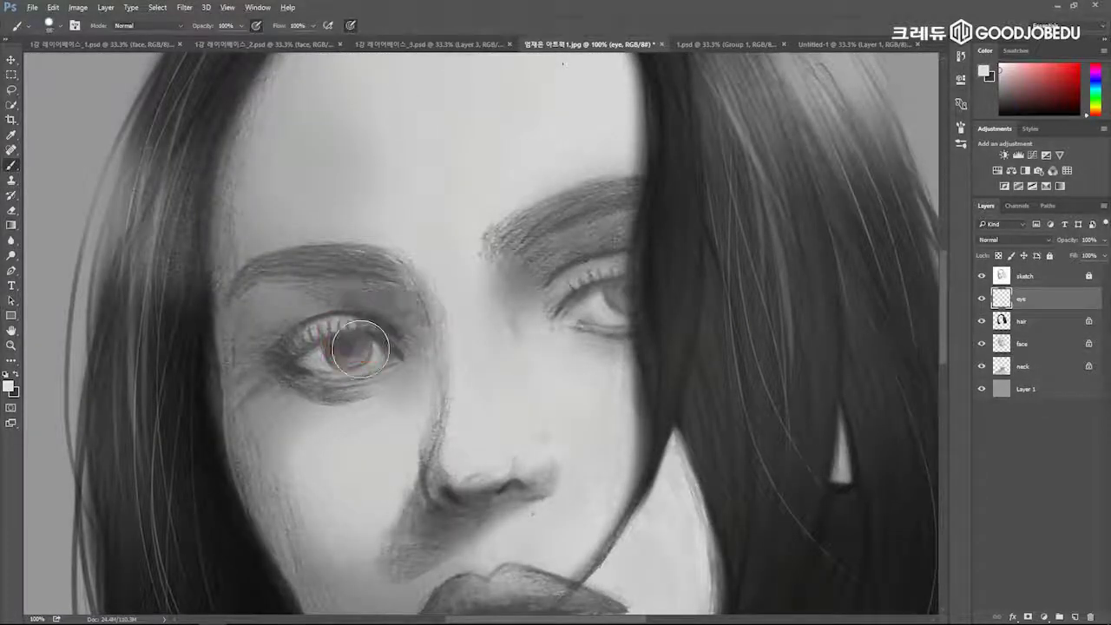
{"action": "right_click", "coordinate": [358, 342], "text": "alt"}
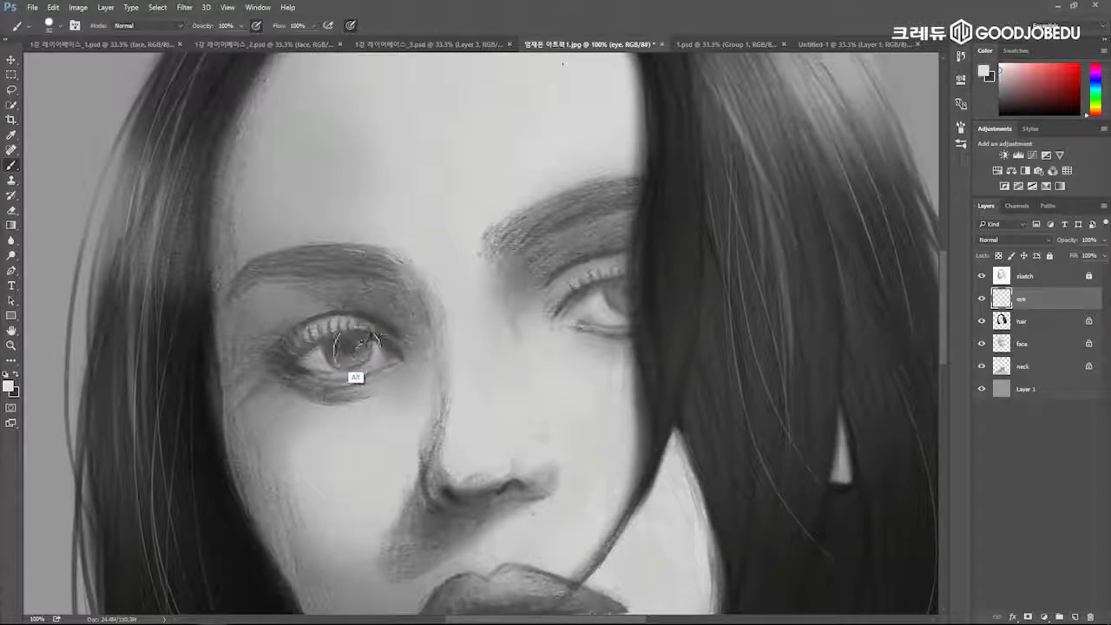
{"action": "left_click_drag", "start_coordinate": [1032, 85], "coordinate": [1000, 100]}
{"action": "left_click_drag", "start_coordinate": [356, 344], "coordinate": [349, 346]}
{"action": "key", "text": "ctrl+z"}
{"action": "right_click", "coordinate": [347, 349], "text": "alt"}
{"action": "left_click", "coordinate": [347, 349]}
{"action": "key", "text": "ctrl+z"}
{"action": "key", "text": "ctrl+alt+z"}
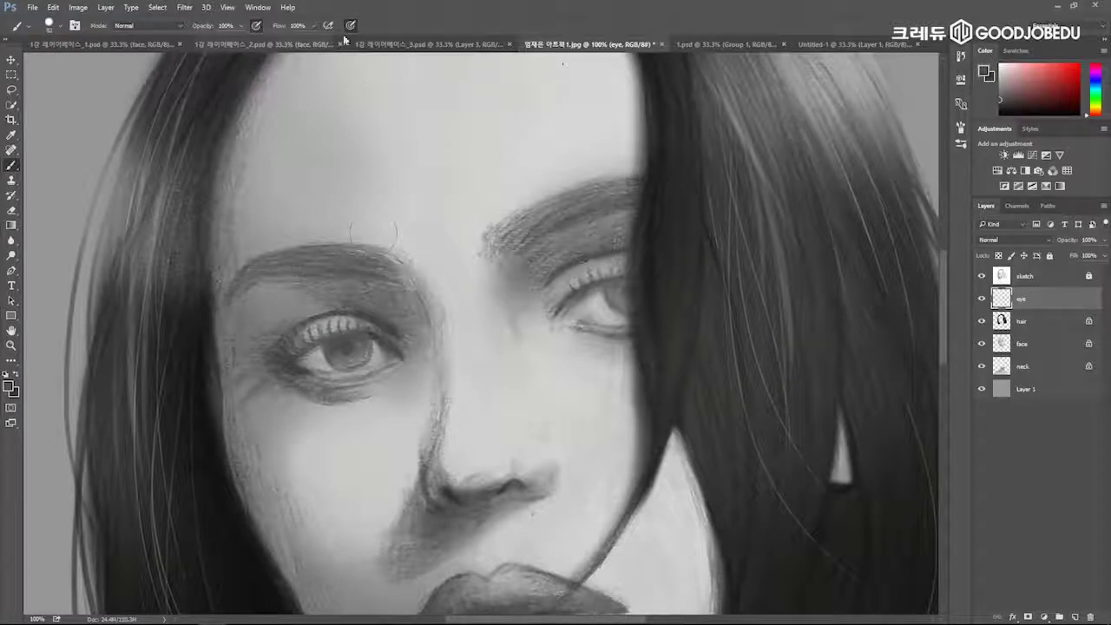
Fill both irises with solid dark grey on the eye layer, with pen pressure off for brush size and opacity.
{"action": "right_click", "coordinate": [347, 346]}
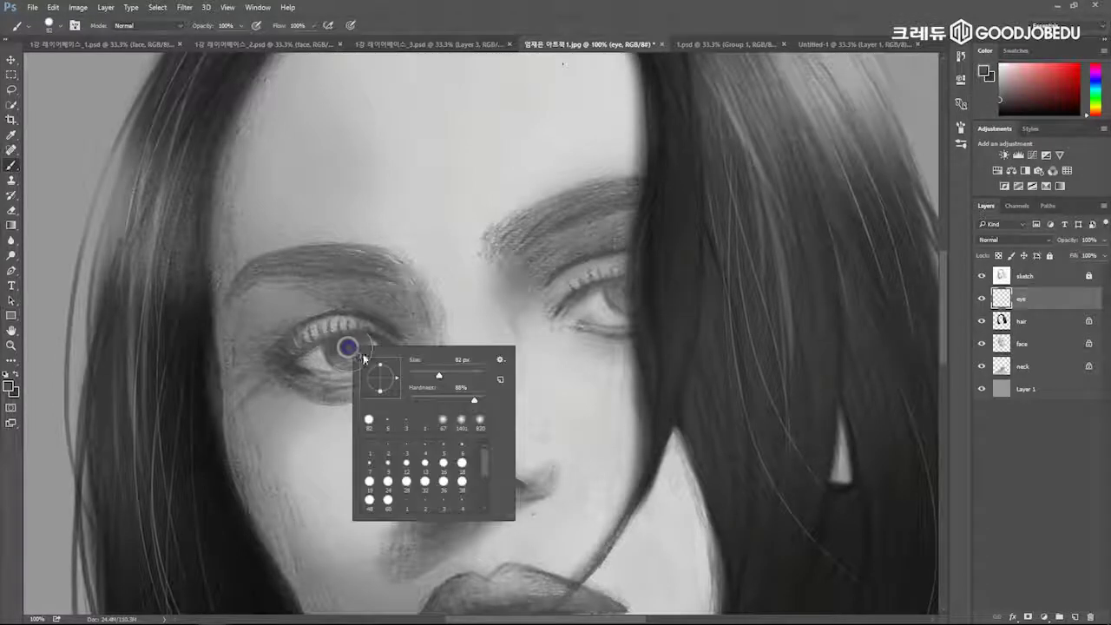
{"action": "key", "text": "F1"}
{"action": "key", "text": "Return"}
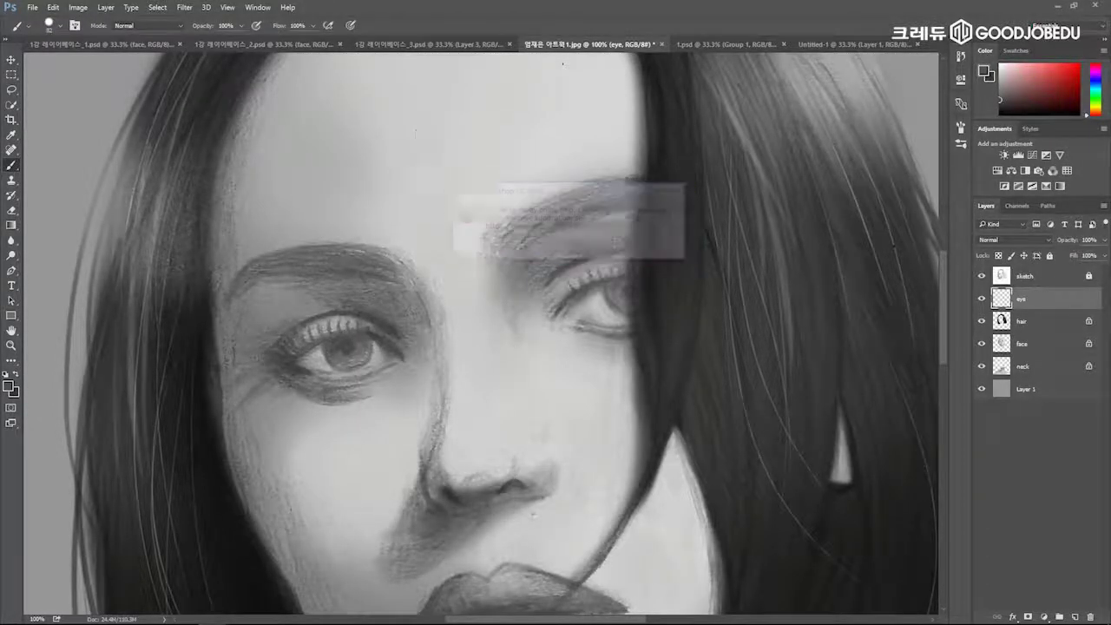
{"action": "left_click_drag", "start_coordinate": [334, 331], "coordinate": [345, 345]}
{"action": "left_click", "coordinate": [347, 347]}
{"action": "left_click_drag", "start_coordinate": [627, 299], "coordinate": [630, 290]}
{"action": "left_click", "coordinate": [628, 288]}
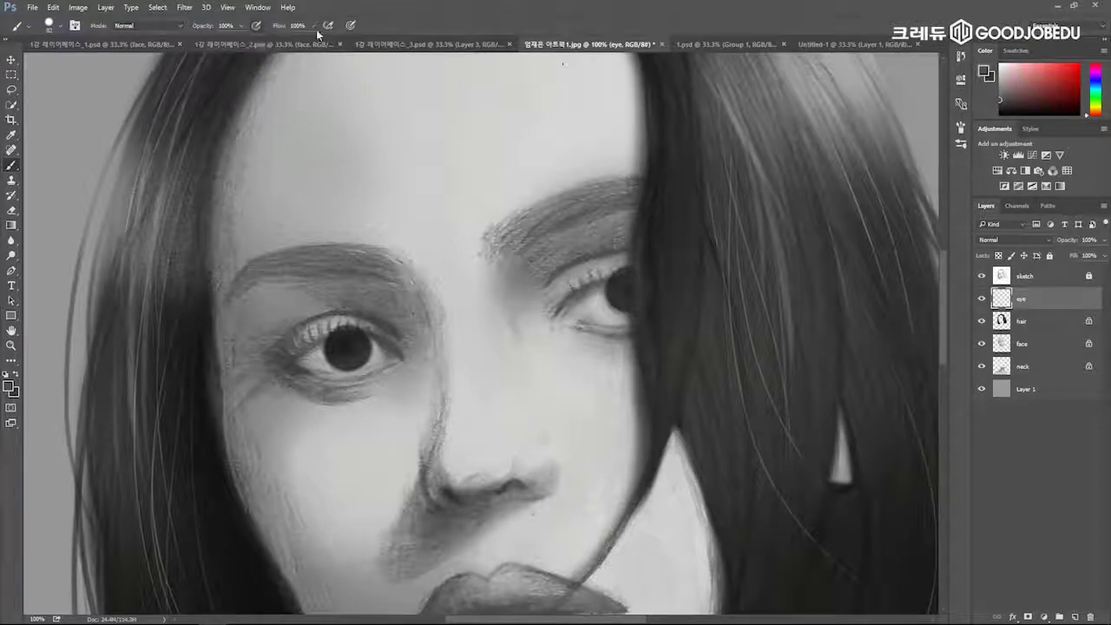
Erase the upper edge of the left iris under the eyelid with a small soft eraser.
{"action": "right_click", "coordinate": [412, 365], "text": "alt"}
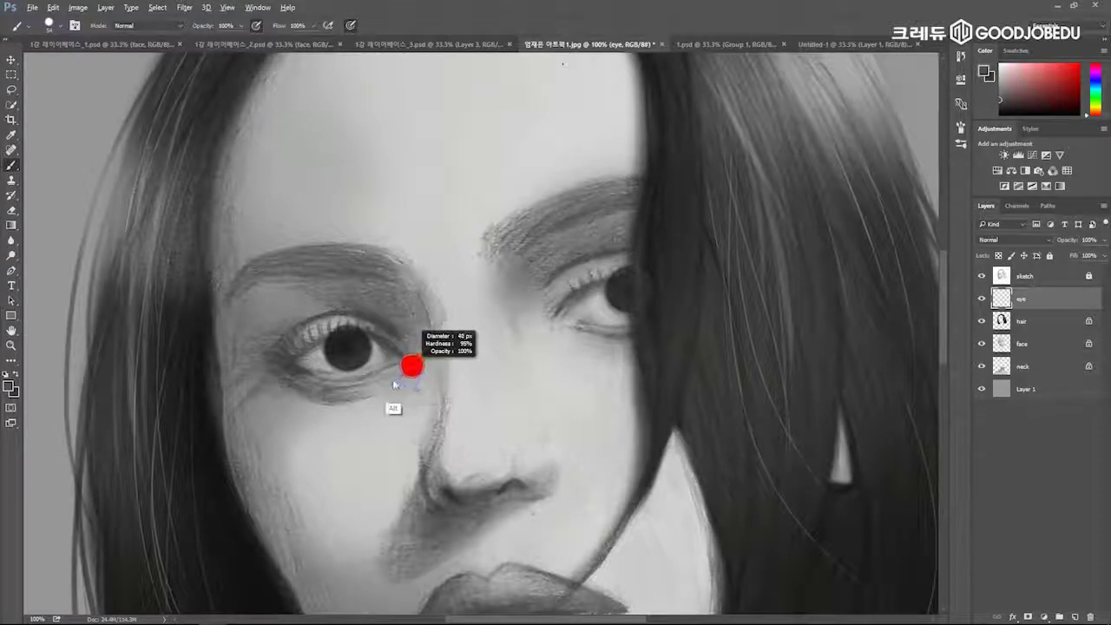
{"action": "key", "text": "e"}
{"action": "key", "text": "alt+e"}
{"action": "key", "text": "Escape"}
{"action": "key", "text": "b"}
{"action": "right_click", "coordinate": [356, 319], "text": "alt"}
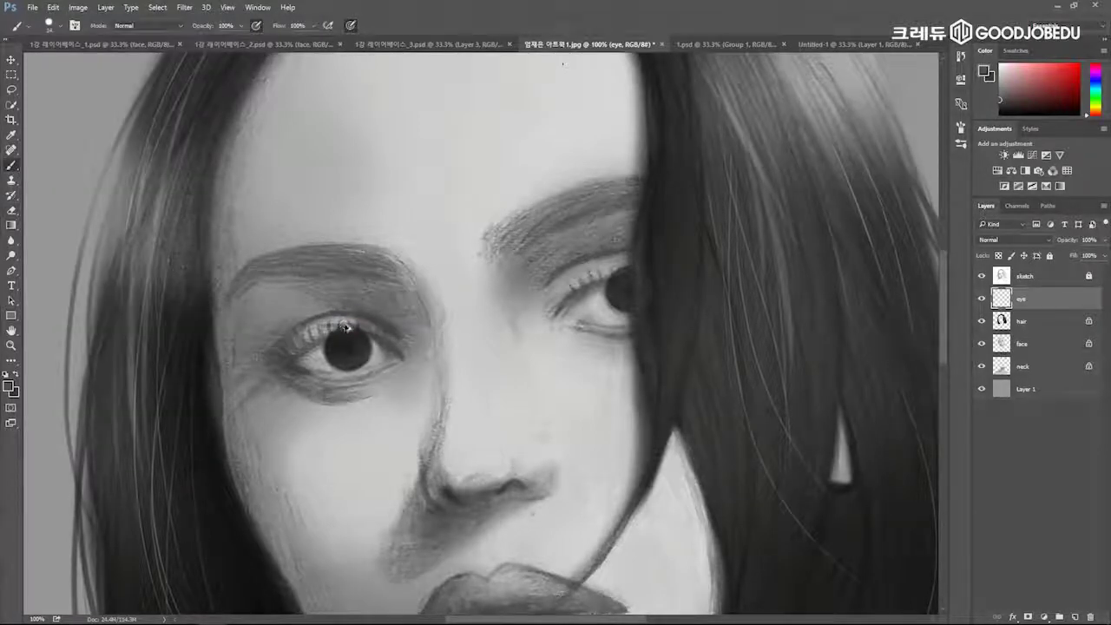
{"action": "key", "text": "e"}
{"action": "right_click", "coordinate": [348, 325], "text": "alt"}
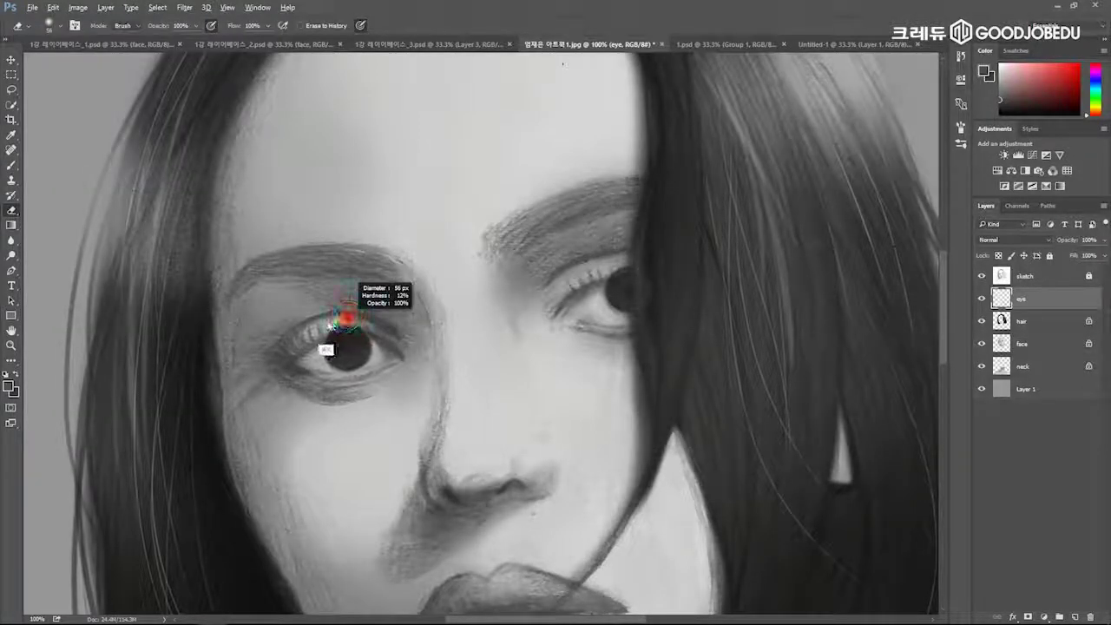
{"action": "mouse_move", "coordinate": [348, 324]}
{"action": "left_mouse_down"}
{"action": "mouse_move", "coordinate": [317, 334]}
{"action": "mouse_move", "coordinate": [362, 327]}
{"action": "left_mouse_up"}
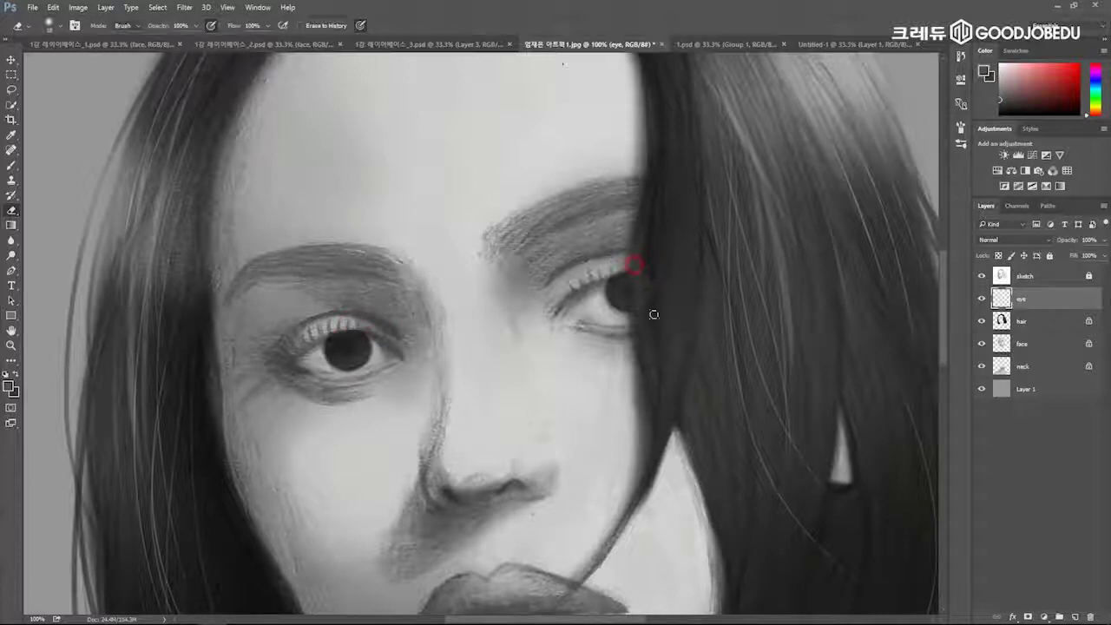
Erase the parts of the right iris that overlap the hair strand and the upper eyelid.
{"action": "left_click_drag", "start_coordinate": [640, 270], "coordinate": [651, 330]}
{"action": "left_click_drag", "start_coordinate": [626, 267], "coordinate": [590, 279]}
{"action": "right_click", "coordinate": [349, 347], "text": "alt"}
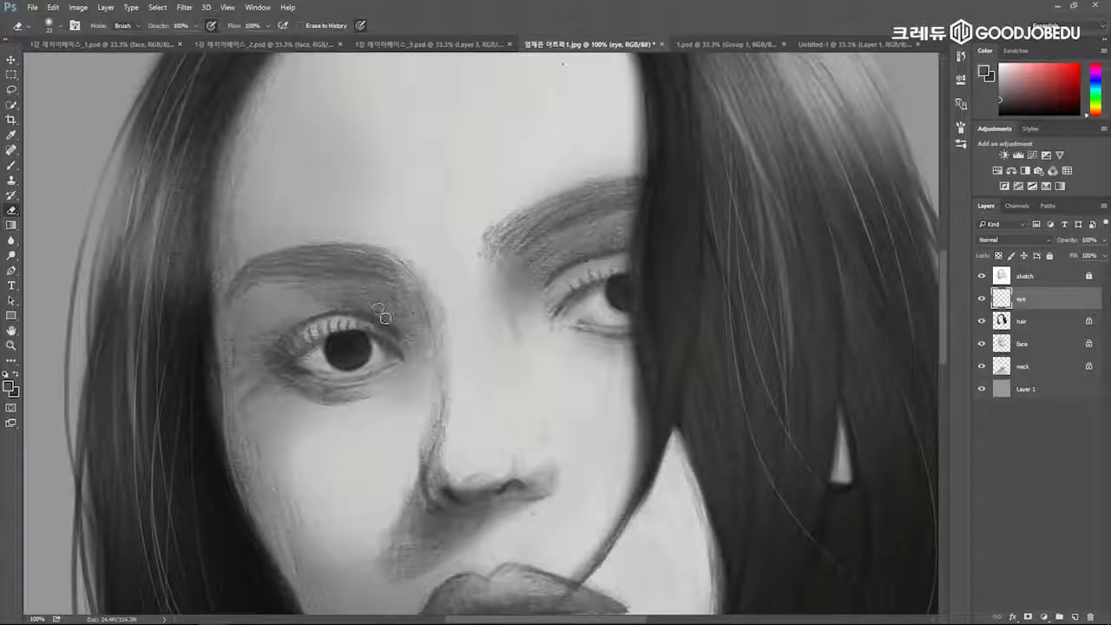
Create a new layer directly above the eye layer and name it blk eye.
{"action": "key", "text": "ctrl+shift+alt+n"}
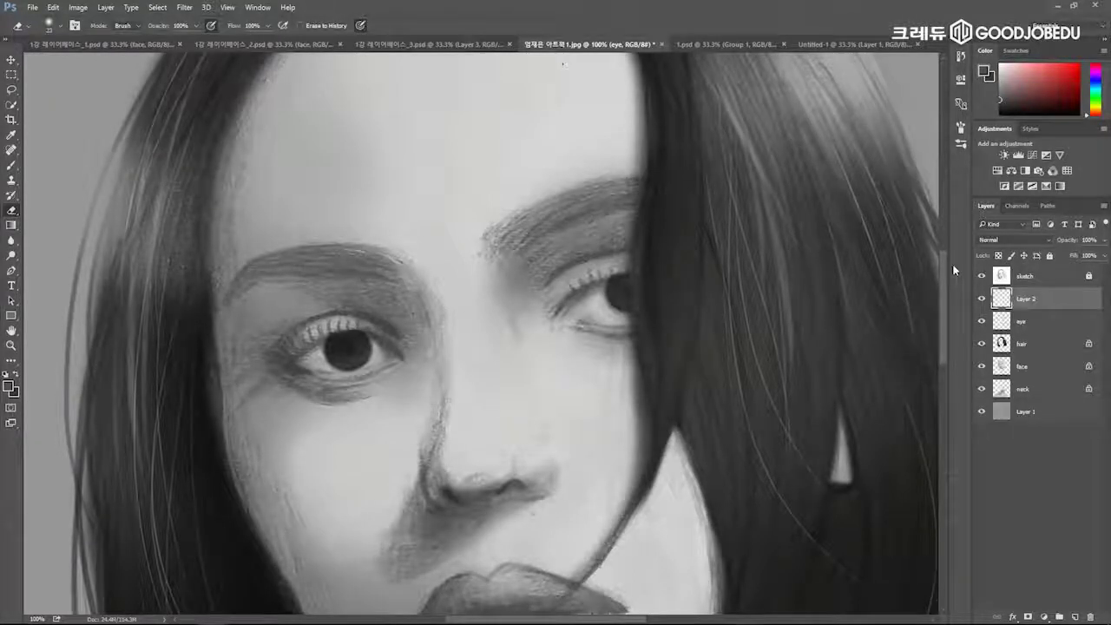
{"action": "double_click", "coordinate": [1026, 298]}
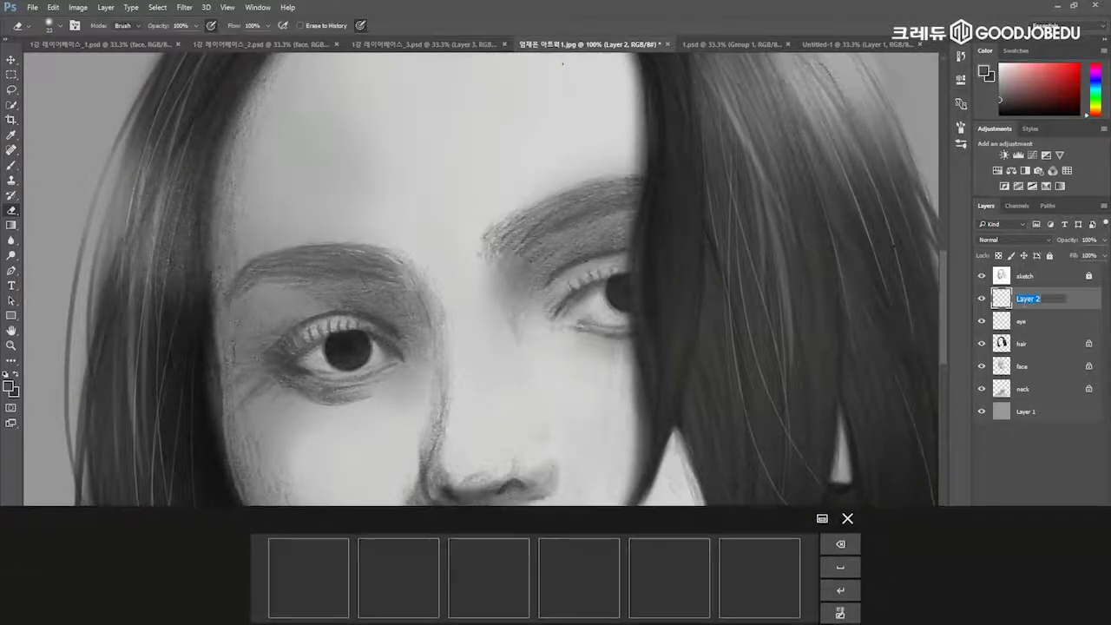
{"action": "type", "text": "blk eye"}
{"action": "key", "text": "Return"}
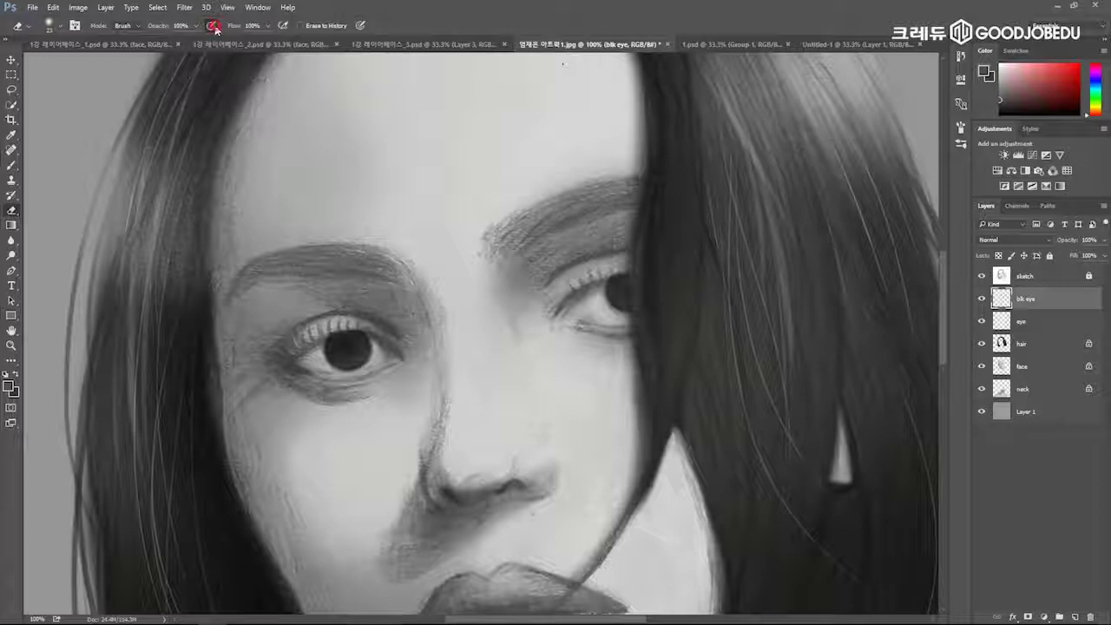
Choose black and set up a hard round brush of about 30 px for the pupils, with pen pressure off for brush size.
{"action": "right_click", "coordinate": [347, 345], "text": "alt"}
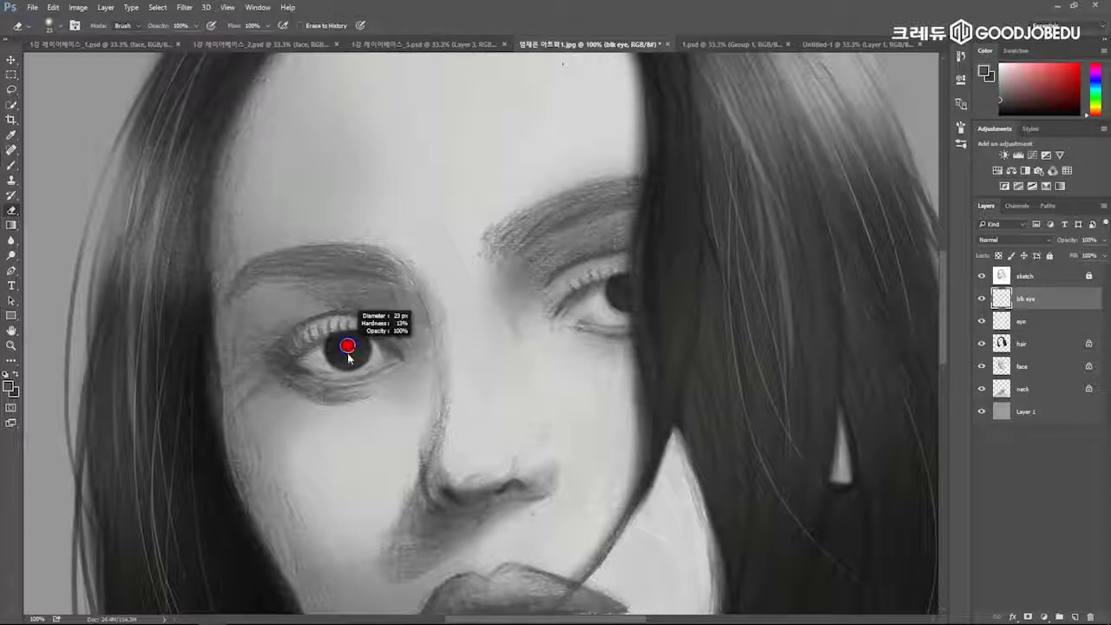
{"action": "left_click_drag", "start_coordinate": [1023, 111], "coordinate": [997, 117]}
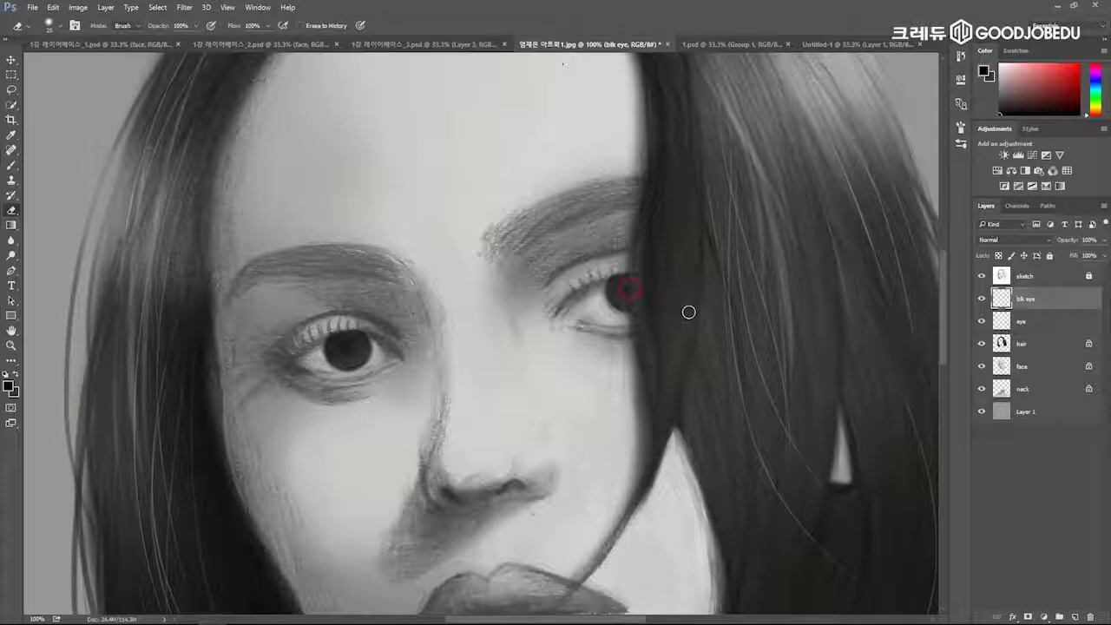
{"action": "left_click", "coordinate": [982, 300]}
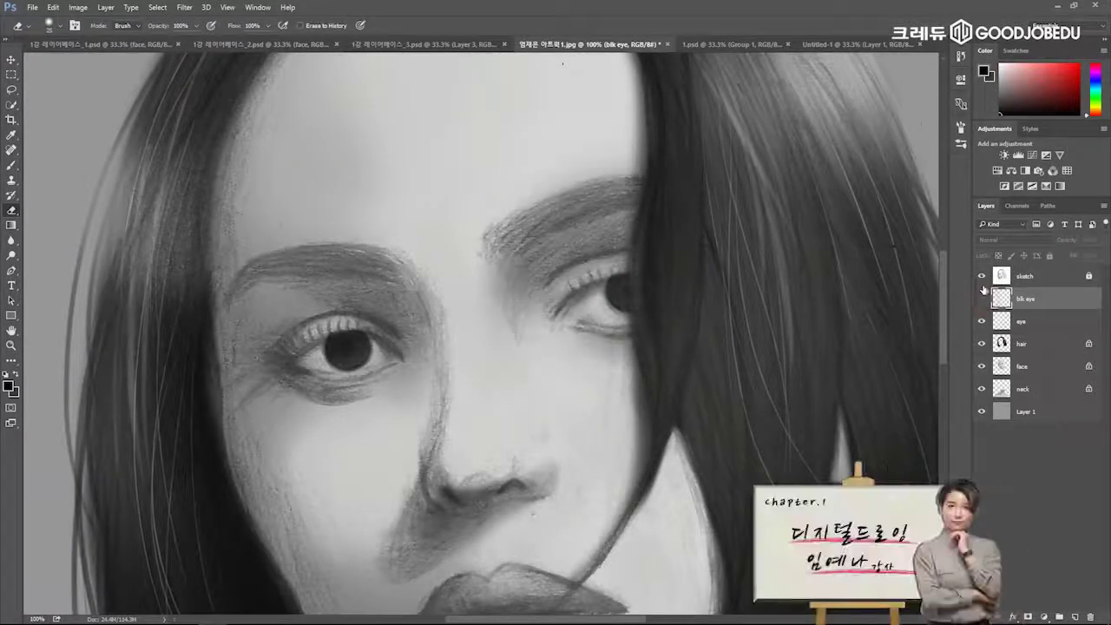
{"action": "key", "text": "b"}
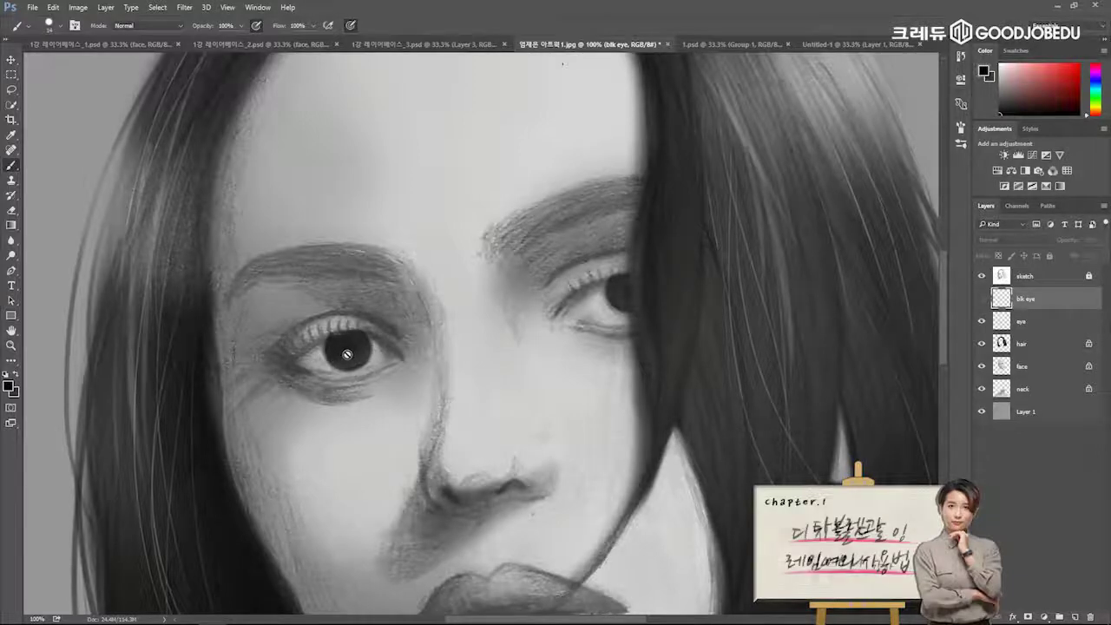
{"action": "left_click", "coordinate": [982, 298]}
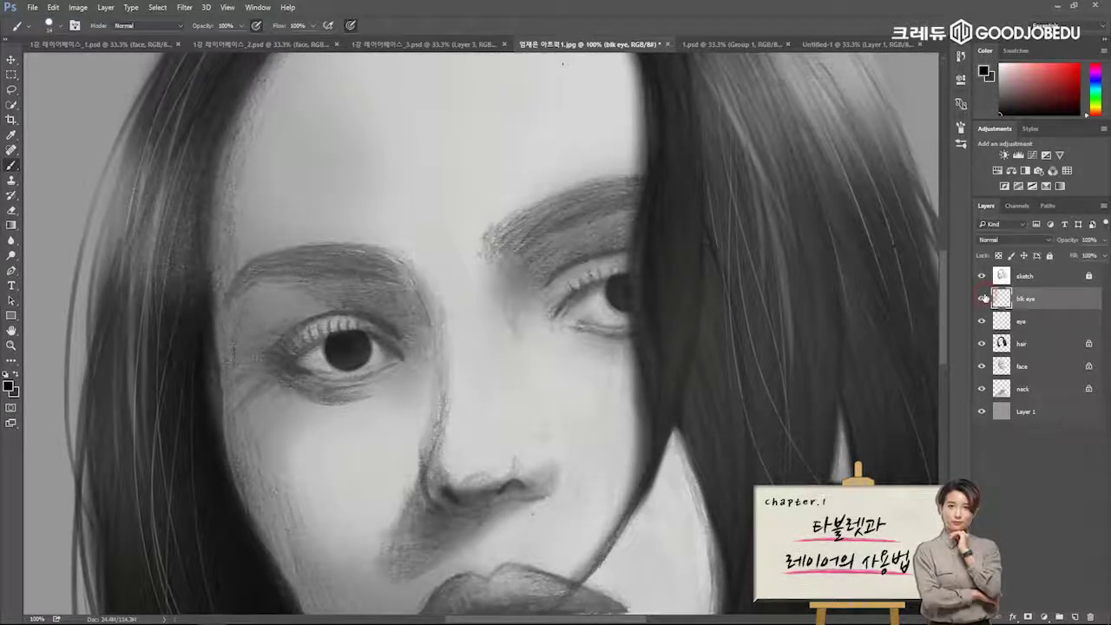
{"action": "right_click", "coordinate": [365, 358], "text": "alt"}
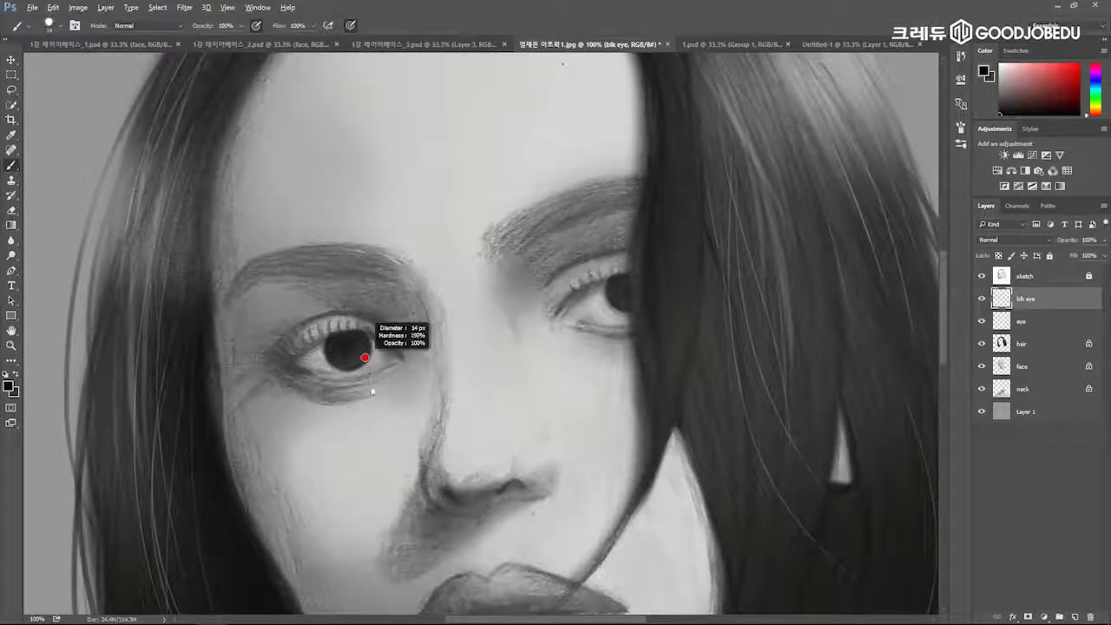
{"action": "left_click", "coordinate": [347, 26]}
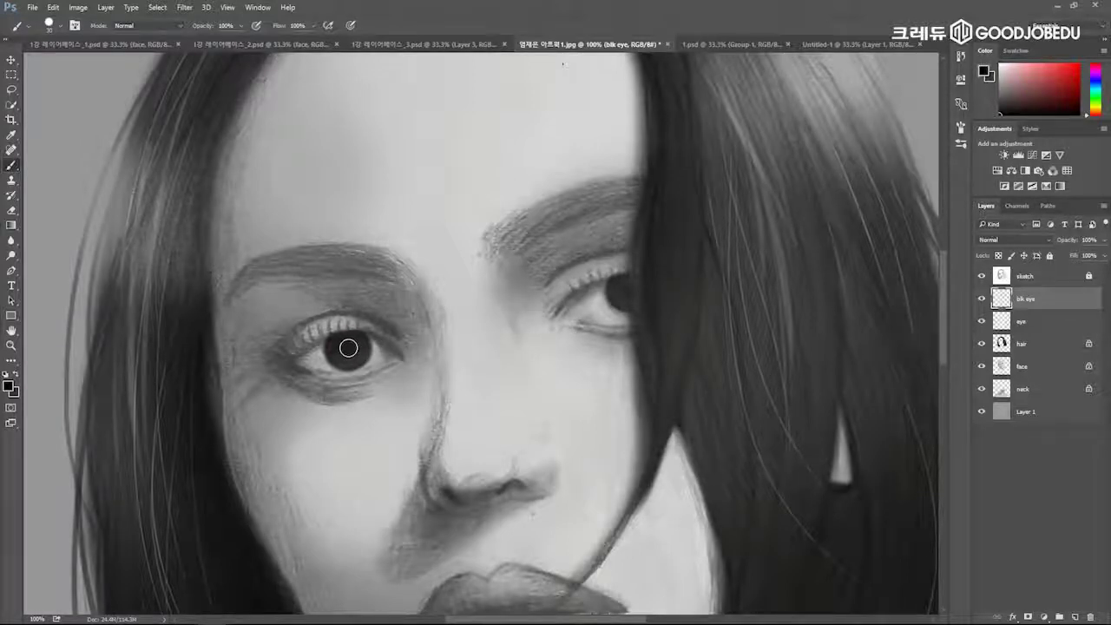
Place a black pupil in each iris on the blk eye layer and erase the right pupil's overlap with the hair strand.
{"action": "left_click", "coordinate": [348, 348]}
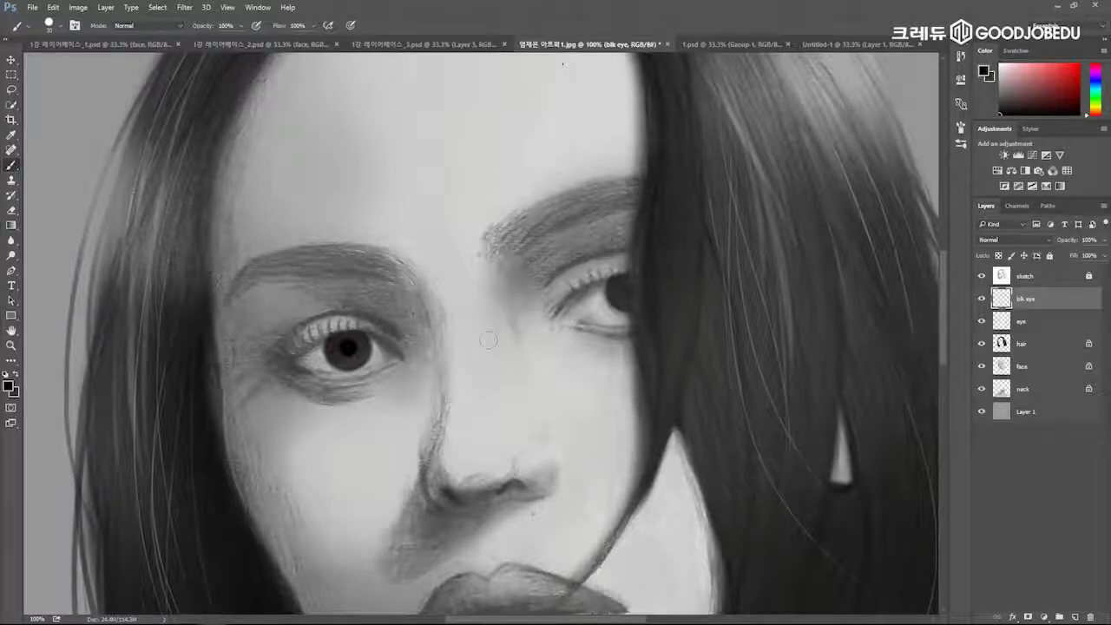
{"action": "left_click", "coordinate": [630, 288]}
{"action": "key", "text": "e"}
{"action": "mouse_move", "coordinate": [642, 301]}
{"action": "left_mouse_down"}
{"action": "mouse_move", "coordinate": [650, 312]}
{"action": "mouse_move", "coordinate": [635, 252]}
{"action": "mouse_move", "coordinate": [642, 320]}
{"action": "left_mouse_up"}
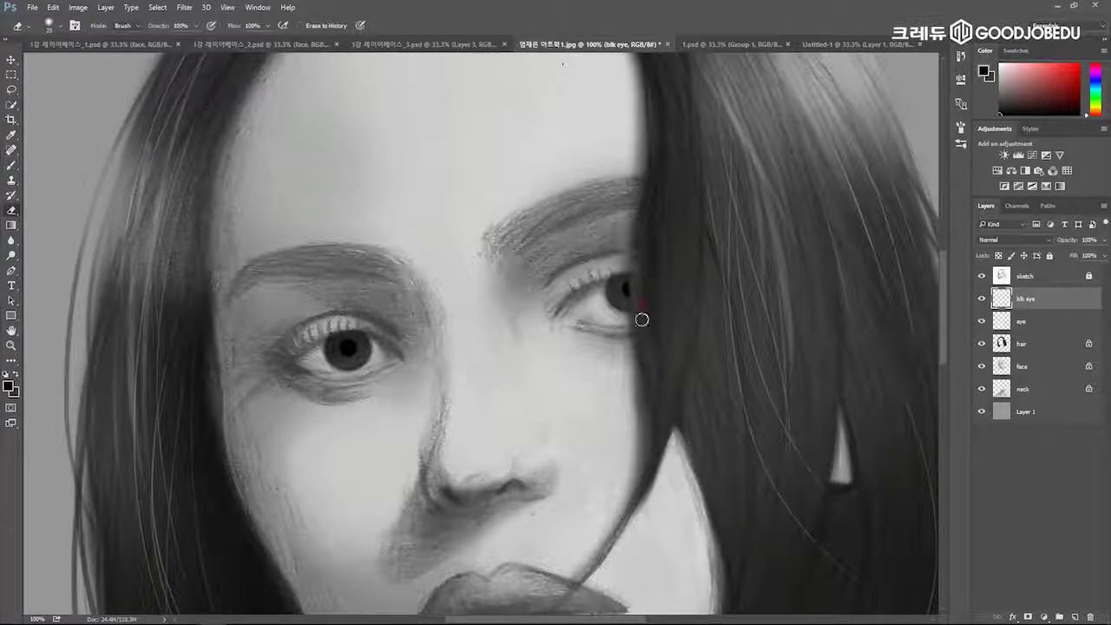
{"action": "key", "text": "b"}
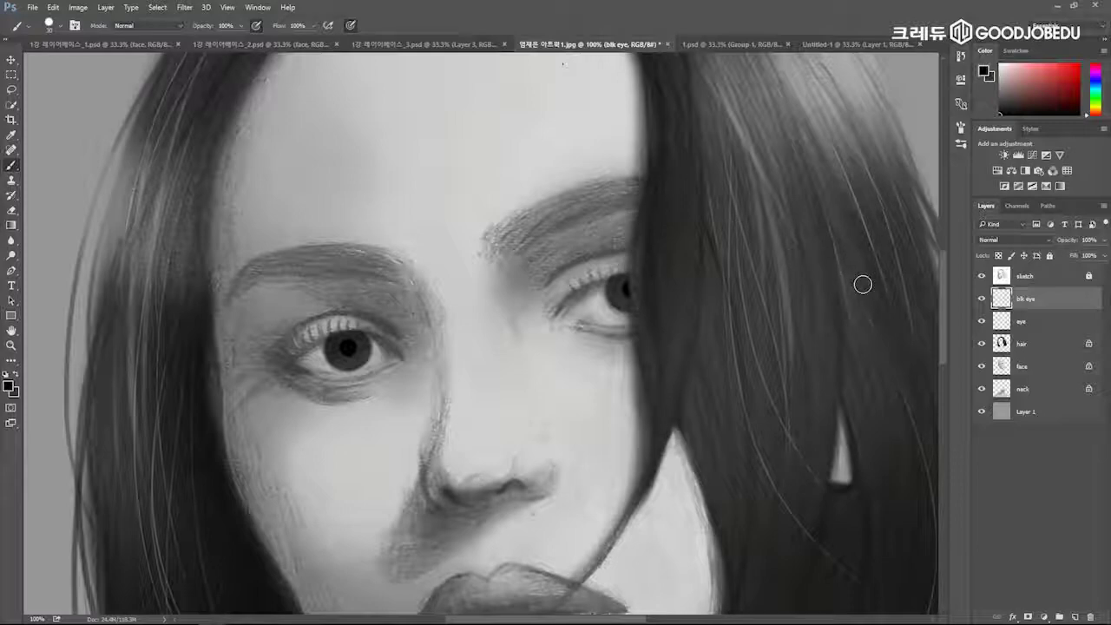
Select the eye layer and lock its transparent pixels.
{"action": "left_click", "coordinate": [1025, 321]}
{"action": "mouse_move", "coordinate": [432, 382]}
{"action": "left_mouse_down"}
{"action": "mouse_move", "coordinate": [479, 399]}
{"action": "mouse_move", "coordinate": [467, 395]}
{"action": "mouse_move", "coordinate": [541, 336]}
{"action": "mouse_move", "coordinate": [506, 359]}
{"action": "mouse_move", "coordinate": [477, 360]}
{"action": "left_mouse_up"}
{"action": "key", "text": "ctrl+plus"}
{"action": "left_click", "coordinate": [999, 256]}
Darken the upper part of both irises under the eyelids with a soft black brush on the eye layer.
{"action": "left_click_drag", "start_coordinate": [522, 288], "coordinate": [631, 343]}
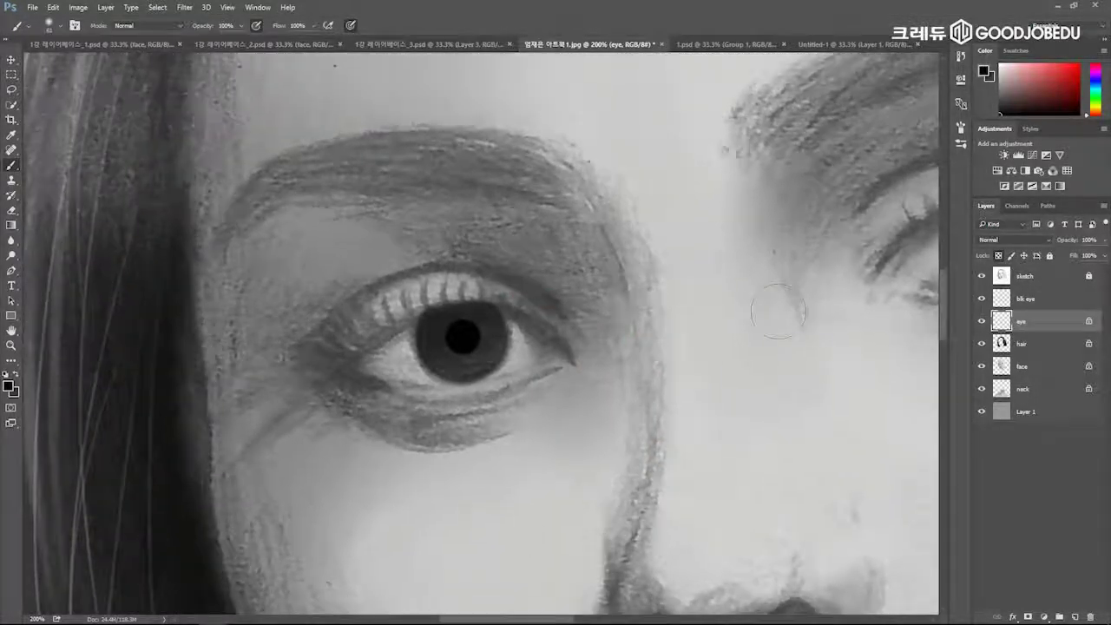
{"action": "key", "text": "ctrl"}
{"action": "left_click_drag", "start_coordinate": [628, 242], "coordinate": [649, 288]}
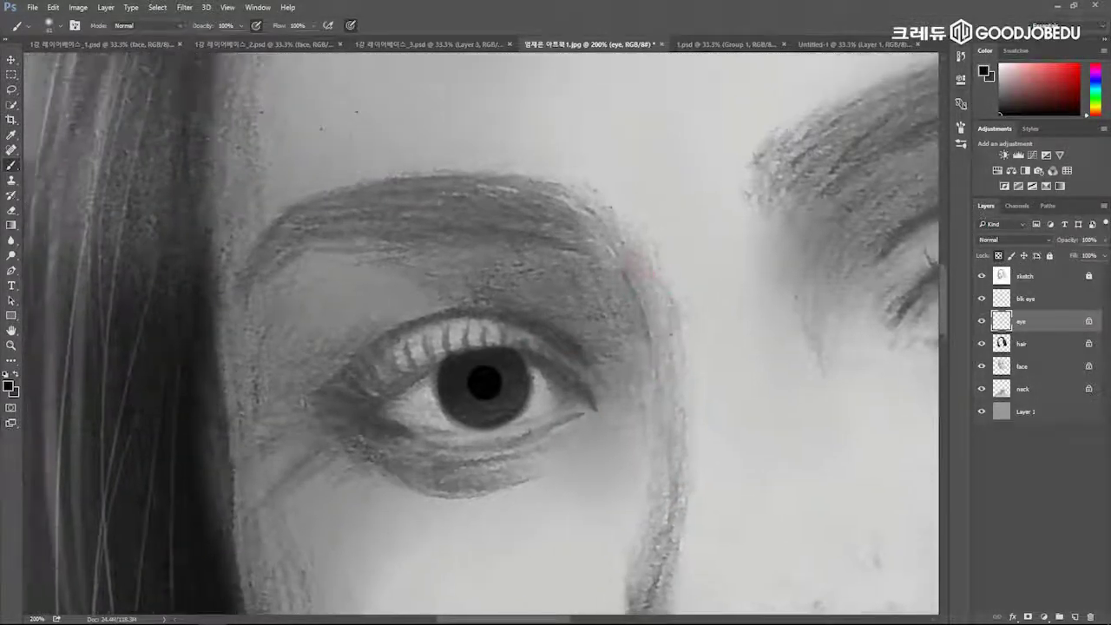
{"action": "left_click_drag", "start_coordinate": [416, 367], "coordinate": [438, 362]}
{"action": "mouse_move", "coordinate": [527, 342]}
{"action": "left_mouse_down"}
{"action": "mouse_move", "coordinate": [465, 346]}
{"action": "mouse_move", "coordinate": [476, 349]}
{"action": "left_mouse_up"}
{"action": "left_click_drag", "start_coordinate": [835, 304], "coordinate": [701, 319]}
{"action": "left_click_drag", "start_coordinate": [510, 354], "coordinate": [421, 363]}
{"action": "left_click_drag", "start_coordinate": [712, 311], "coordinate": [849, 268]}
{"action": "left_click_drag", "start_coordinate": [671, 308], "coordinate": [799, 277]}
{"action": "left_click_drag", "start_coordinate": [408, 348], "coordinate": [799, 220]}
{"action": "left_click_drag", "start_coordinate": [483, 345], "coordinate": [501, 345]}
Paint fine grey radial streaks below the pupil in the left iris with a very small brush, moving to a lighter grey.
{"action": "left_click", "coordinate": [1025, 91]}
{"action": "left_click_drag", "start_coordinate": [644, 322], "coordinate": [592, 325]}
{"action": "mouse_move", "coordinate": [512, 348]}
{"action": "left_mouse_down"}
{"action": "mouse_move", "coordinate": [569, 335]}
{"action": "mouse_move", "coordinate": [543, 330]}
{"action": "mouse_move", "coordinate": [556, 339]}
{"action": "mouse_move", "coordinate": [520, 356]}
{"action": "left_mouse_up"}
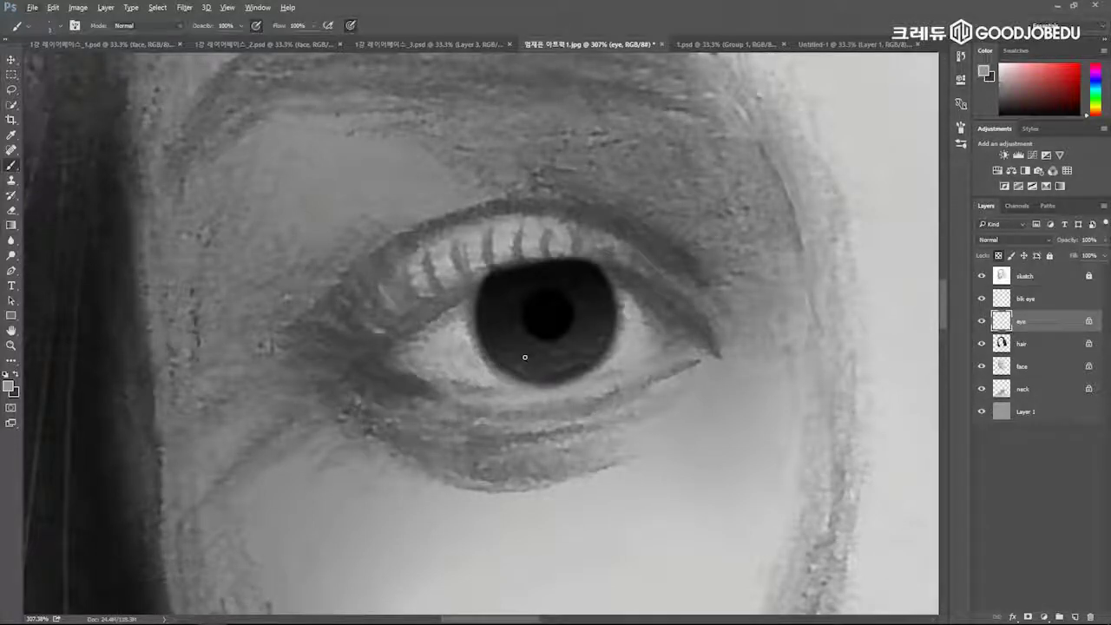
{"action": "mouse_move", "coordinate": [533, 350]}
{"action": "left_mouse_down"}
{"action": "mouse_move", "coordinate": [543, 330]}
{"action": "mouse_move", "coordinate": [521, 349]}
{"action": "left_mouse_up"}
{"action": "key", "text": "x"}
{"action": "left_click_drag", "start_coordinate": [550, 346], "coordinate": [558, 353]}
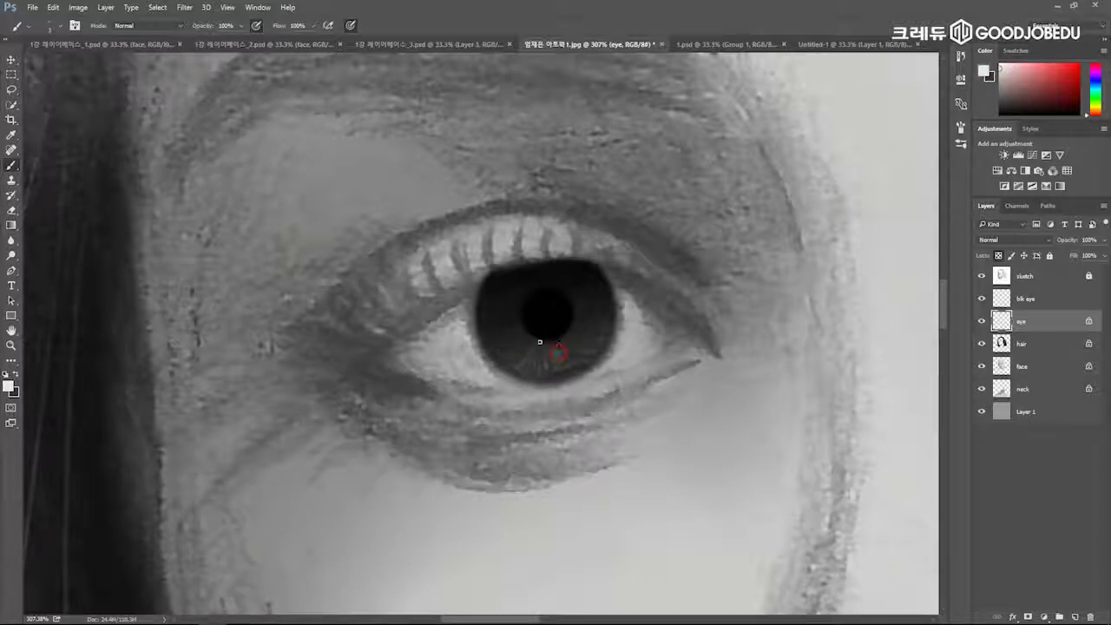
{"action": "left_click_drag", "start_coordinate": [551, 365], "coordinate": [558, 368]}
{"action": "left_click_drag", "start_coordinate": [615, 307], "coordinate": [511, 360]}
Extend the light radial streaks along the sides of the left iris around the pupil.
{"action": "right_click", "coordinate": [475, 407], "text": "alt"}
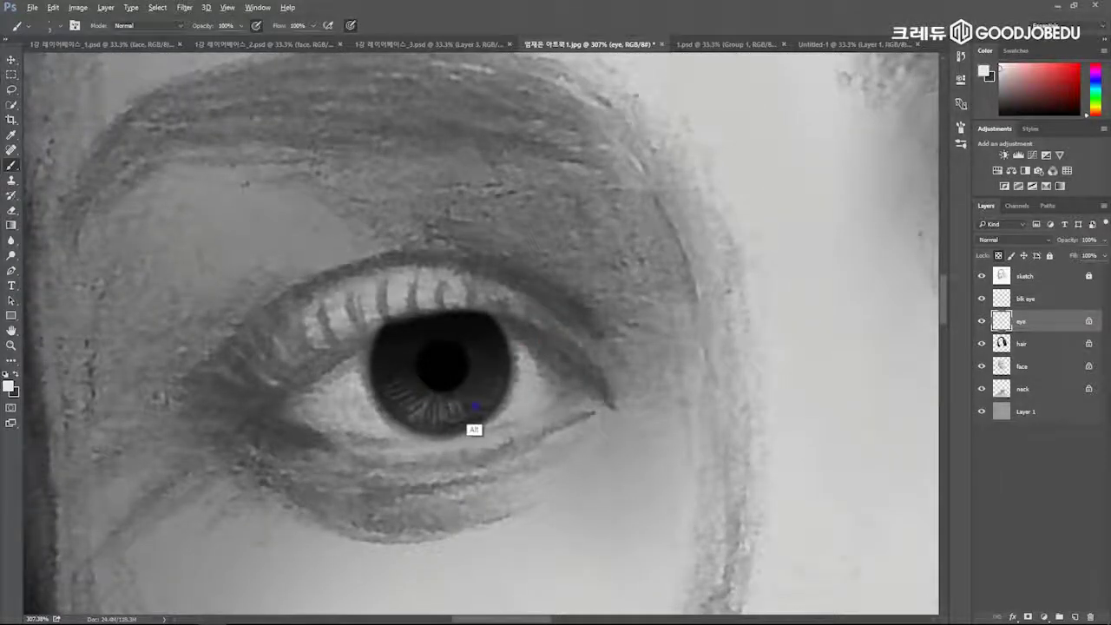
{"action": "left_click_drag", "start_coordinate": [479, 409], "coordinate": [462, 389]}
{"action": "left_click_drag", "start_coordinate": [438, 426], "coordinate": [414, 369]}
{"action": "mouse_move", "coordinate": [492, 391]}
{"action": "left_mouse_down"}
{"action": "mouse_move", "coordinate": [466, 372]}
{"action": "mouse_move", "coordinate": [483, 359]}
{"action": "left_mouse_up"}
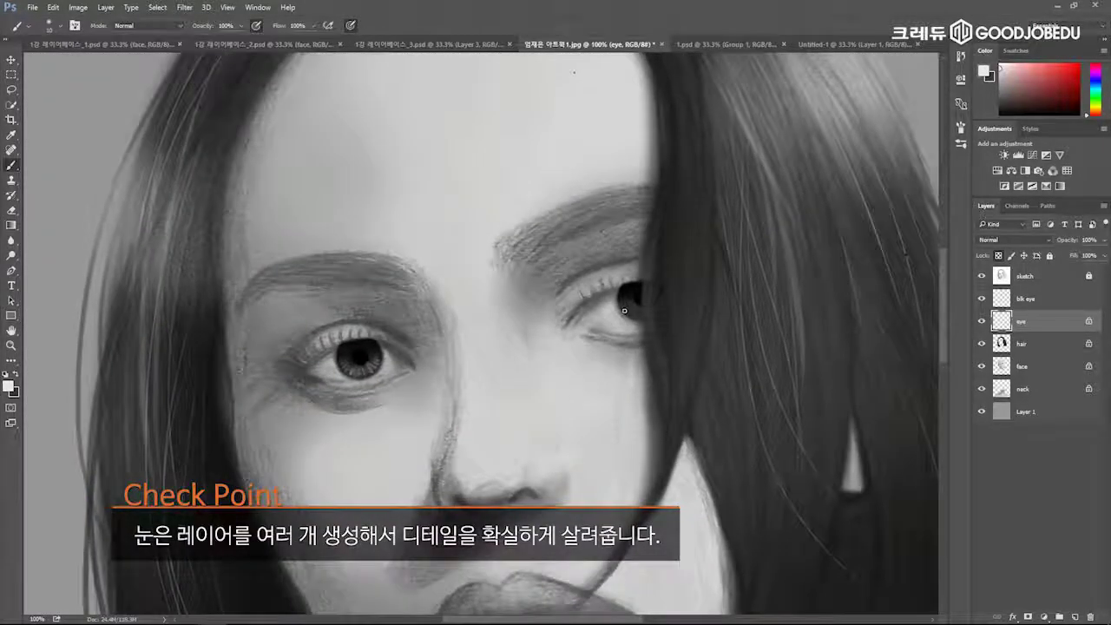
Paint matching light radial streaks in the right iris and refine those in the left iris.
{"action": "left_click_drag", "start_coordinate": [637, 298], "coordinate": [634, 314]}
{"action": "left_click", "coordinate": [624, 294]}
{"action": "left_click_drag", "start_coordinate": [347, 375], "coordinate": [354, 370]}
{"action": "left_click", "coordinate": [386, 423], "text": "alt"}
{"action": "left_click", "coordinate": [348, 358], "text": "alt"}
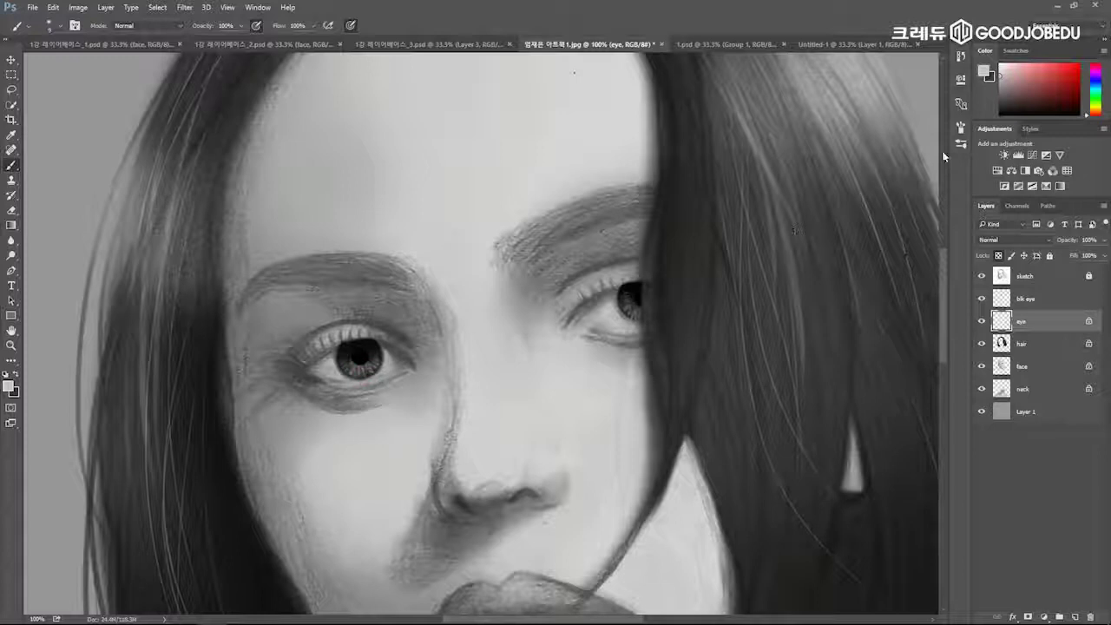
Brighten the streaks in both irises with near-white, and deepen the gaps between them with black.
{"action": "key", "text": "x"}
{"action": "left_click_drag", "start_coordinate": [369, 349], "coordinate": [376, 356]}
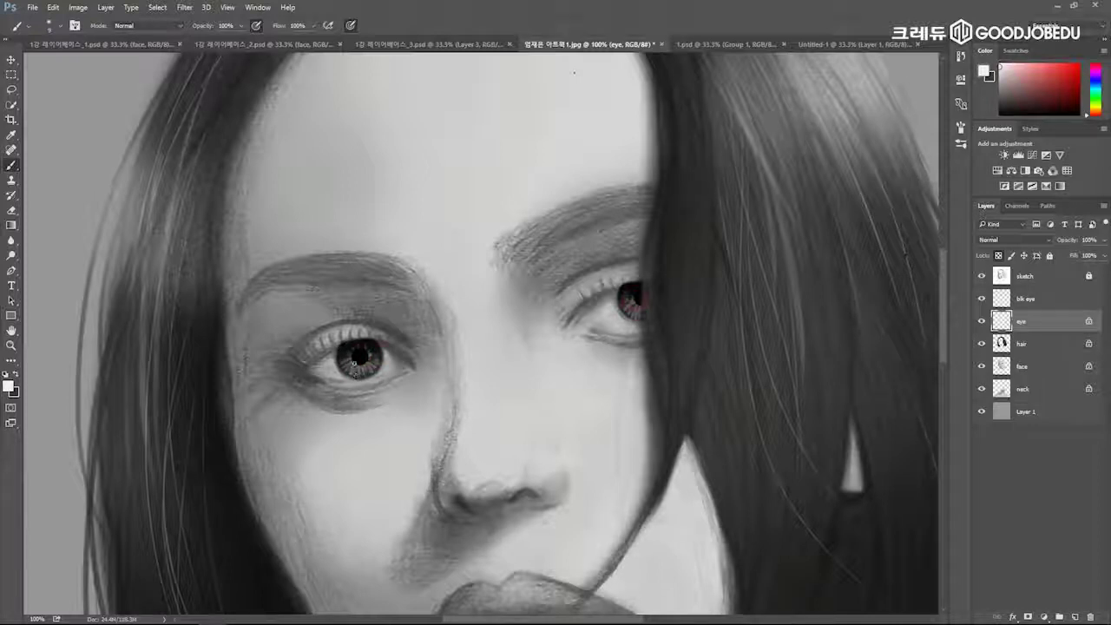
{"action": "left_click", "coordinate": [343, 362], "text": "alt"}
{"action": "mouse_move", "coordinate": [363, 348]}
{"action": "left_mouse_down"}
{"action": "mouse_move", "coordinate": [379, 347]}
{"action": "mouse_move", "coordinate": [376, 364]}
{"action": "left_mouse_up"}
{"action": "mouse_move", "coordinate": [639, 285]}
{"action": "left_mouse_down"}
{"action": "mouse_move", "coordinate": [625, 313]}
{"action": "mouse_move", "coordinate": [639, 309]}
{"action": "left_mouse_up"}
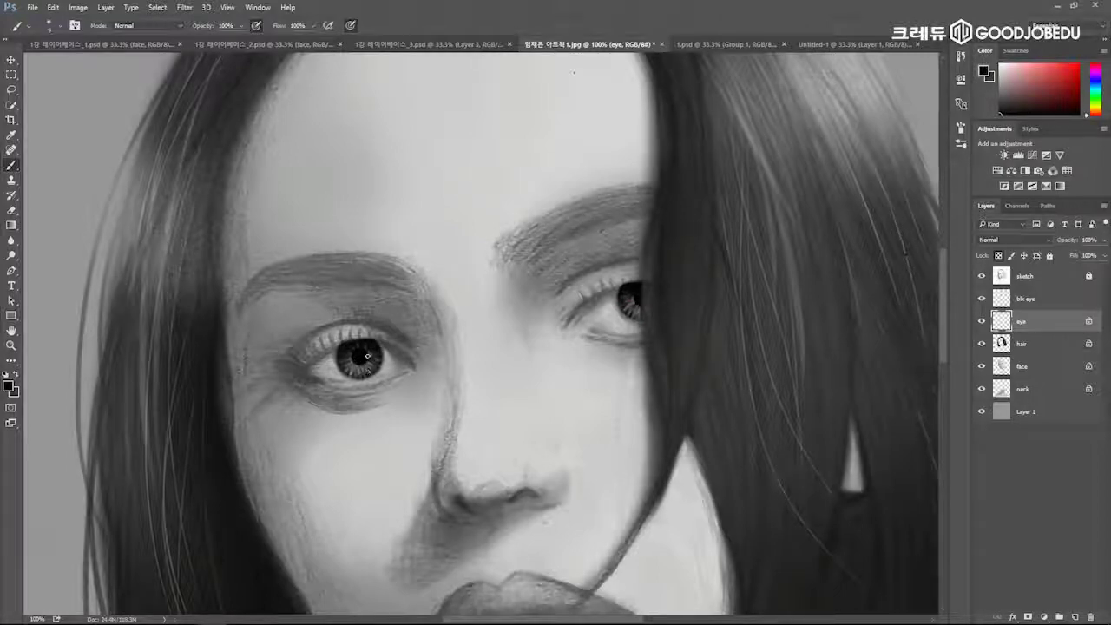
Tone down the left iris with a larger soft brush in black and dark grey, and touch up its streaks in light grey.
{"action": "left_click_drag", "start_coordinate": [482, 333], "coordinate": [446, 287]}
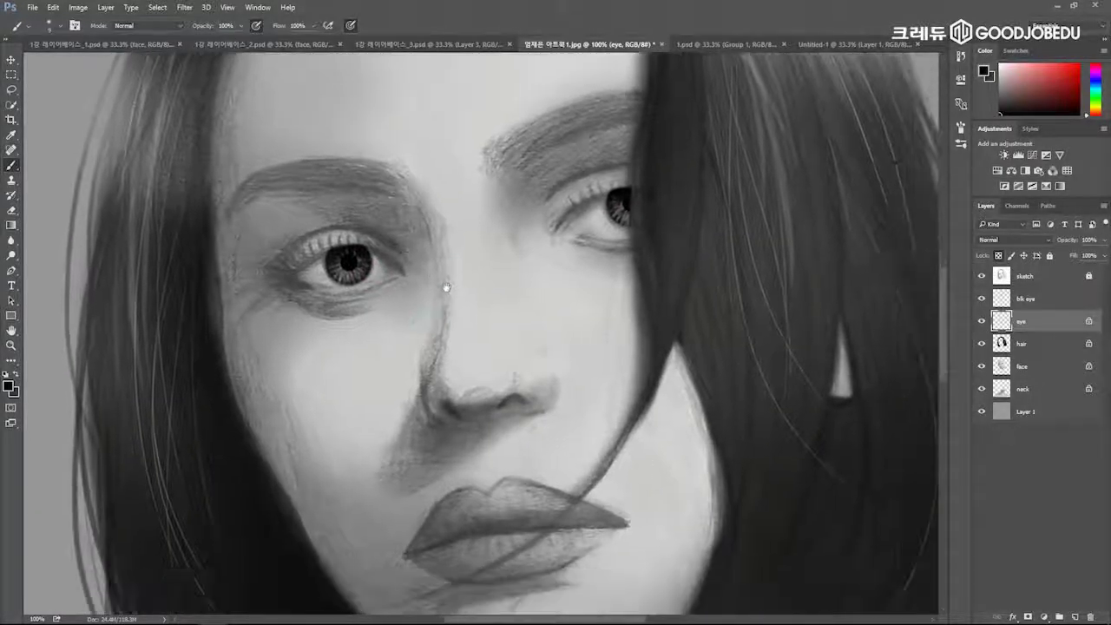
{"action": "left_click_drag", "start_coordinate": [333, 276], "coordinate": [342, 278], "text": "alt"}
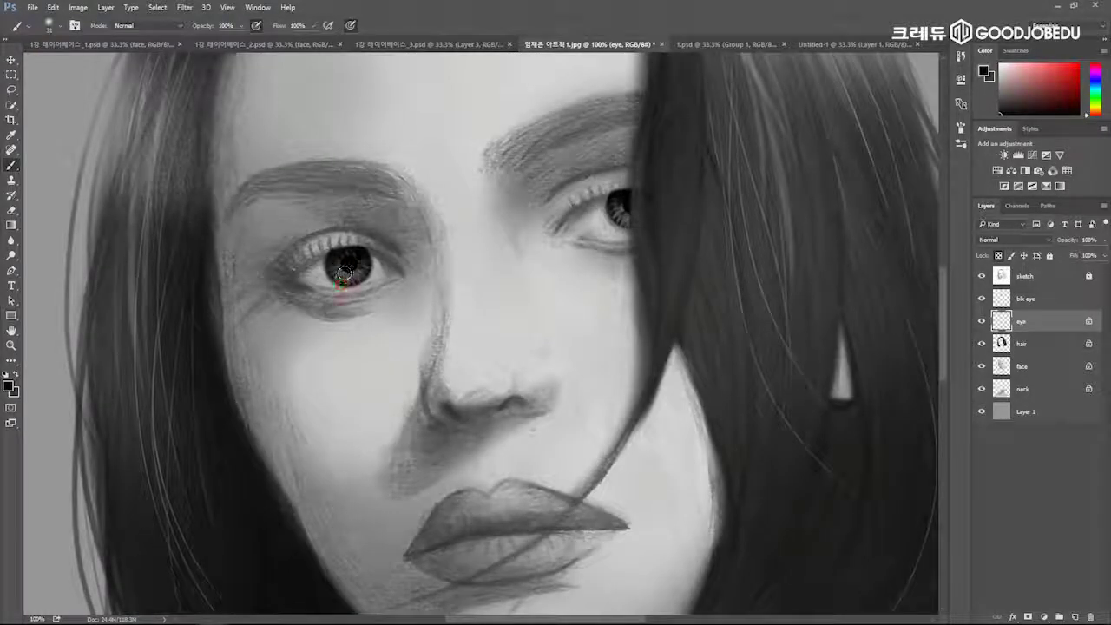
{"action": "left_click", "coordinate": [1063, 106]}
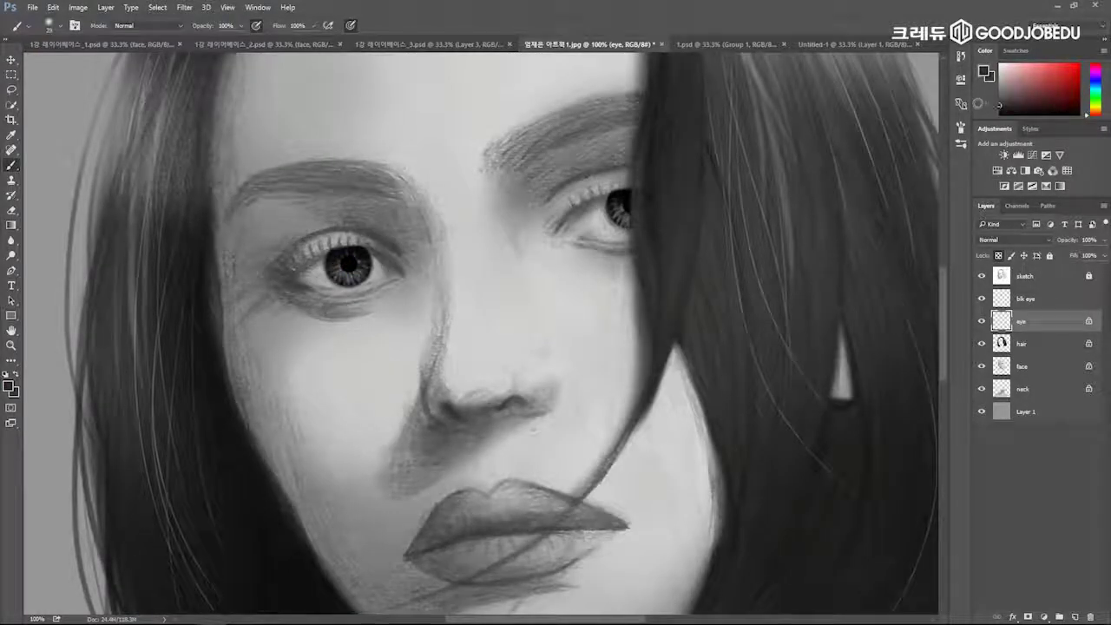
{"action": "left_click_drag", "start_coordinate": [346, 271], "coordinate": [318, 273], "text": "alt"}
{"action": "left_click", "coordinate": [339, 271], "text": "alt"}
{"action": "left_click", "coordinate": [378, 338], "text": "alt"}
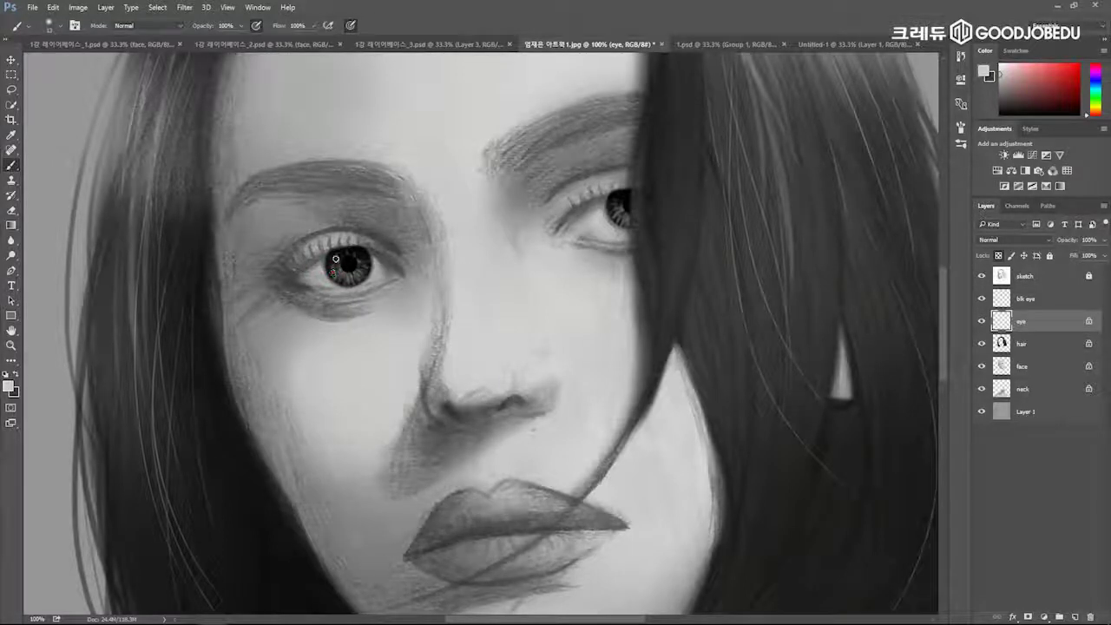
Check the eyes against the whole portrait, lock the blk eye layer's transparent pixels and add a new layer above it.
{"action": "left_click_drag", "start_coordinate": [574, 239], "coordinate": [540, 275]}
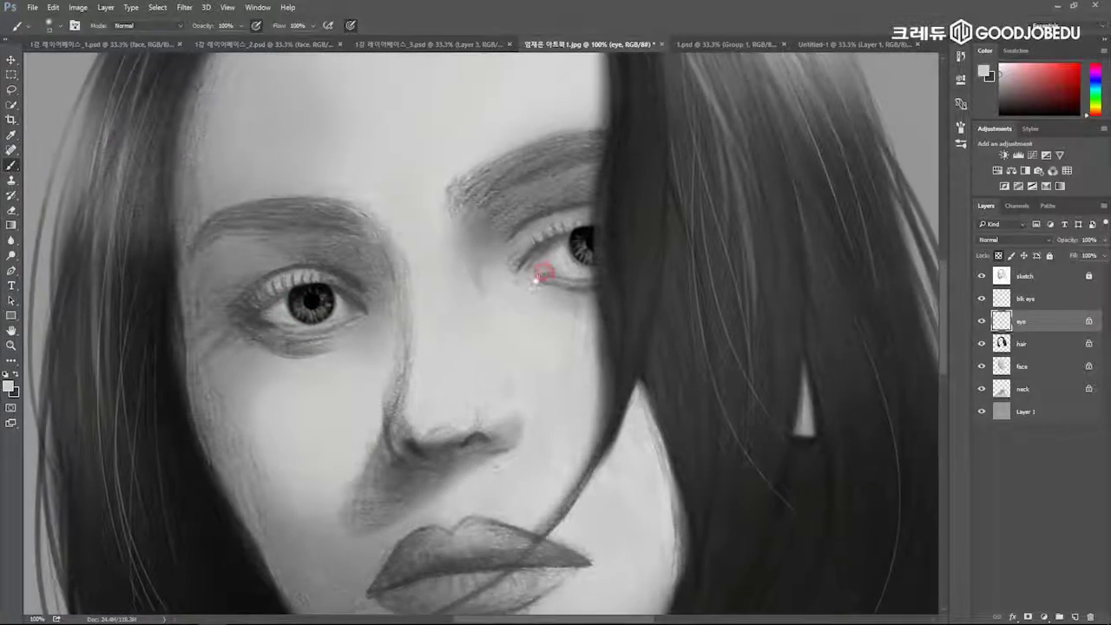
{"action": "left_click_drag", "start_coordinate": [490, 308], "coordinate": [565, 337]}
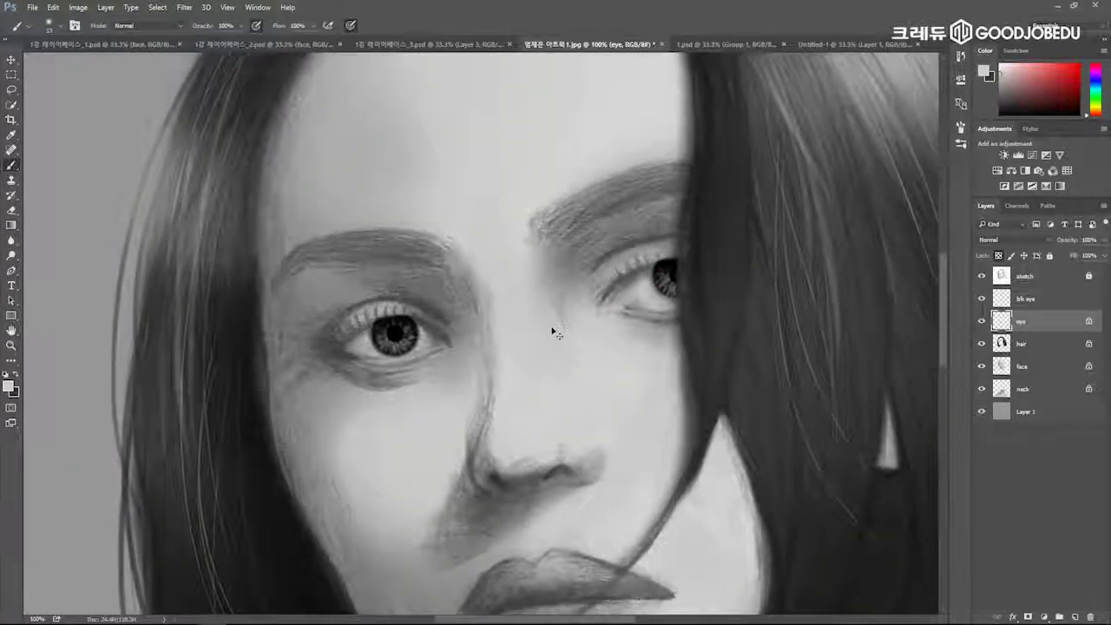
{"action": "key", "text": "ctrl+minus"}
{"action": "key", "text": "ctrl+minus"}
{"action": "scroll", "coordinate": [600, 258], "scroll_direction": "down", "scroll_amount": 1, "text": "alt"}
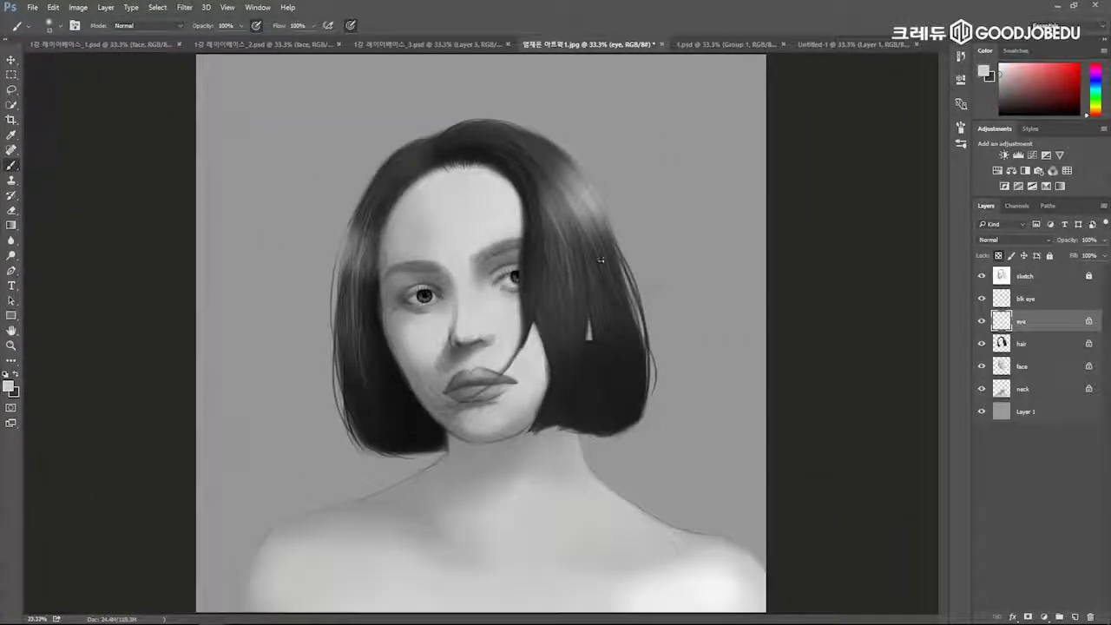
{"action": "left_click", "coordinate": [1033, 300]}
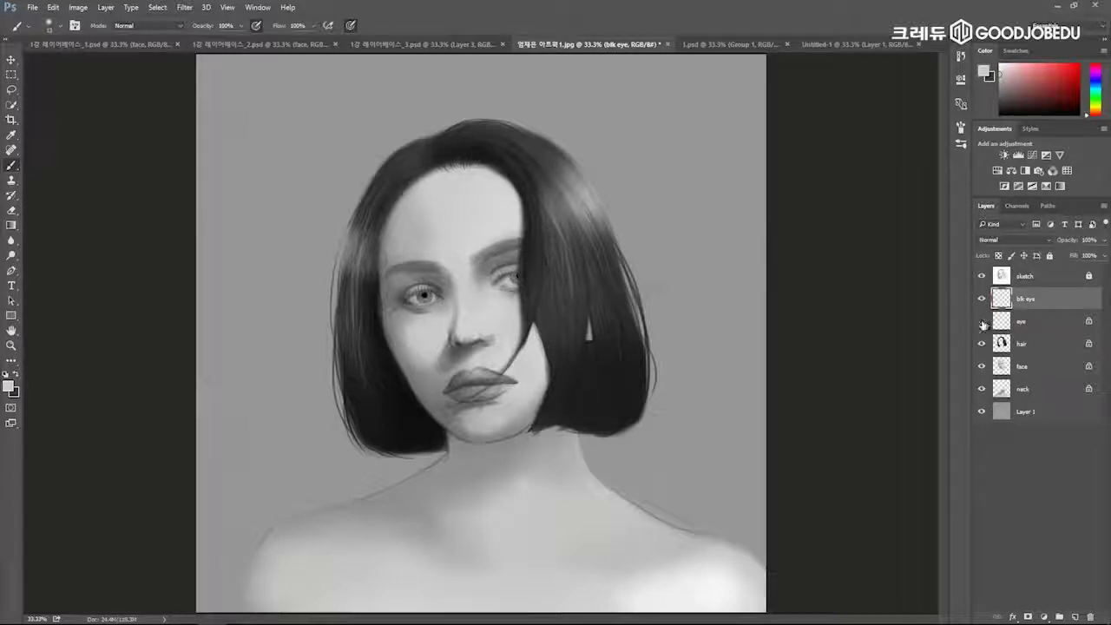
{"action": "key", "text": "ctrl+1"}
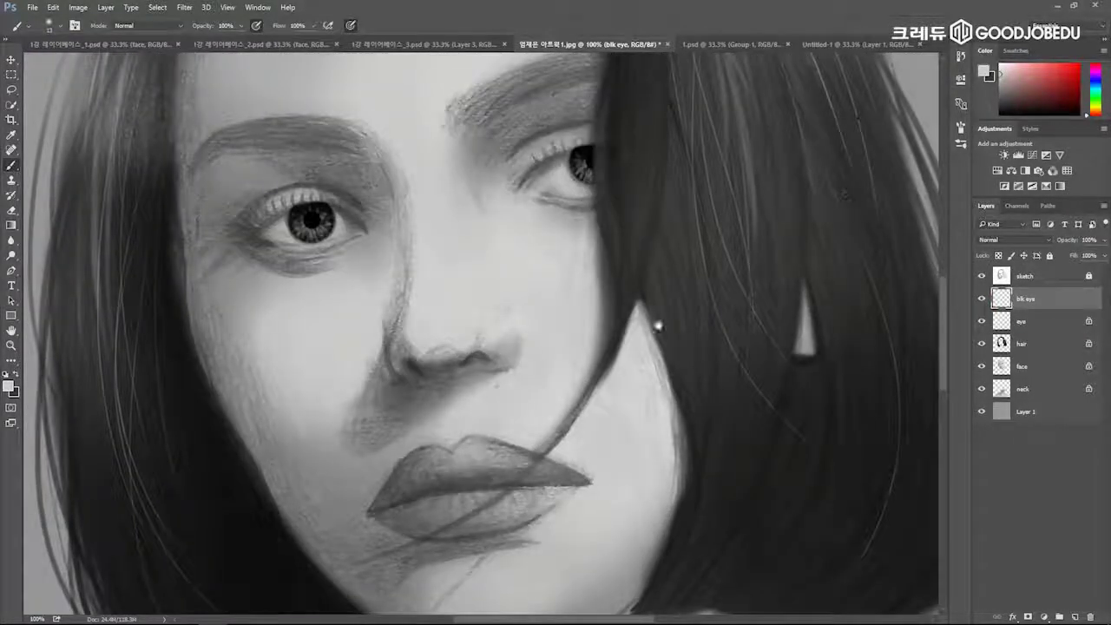
{"action": "left_click_drag", "start_coordinate": [525, 351], "coordinate": [655, 424]}
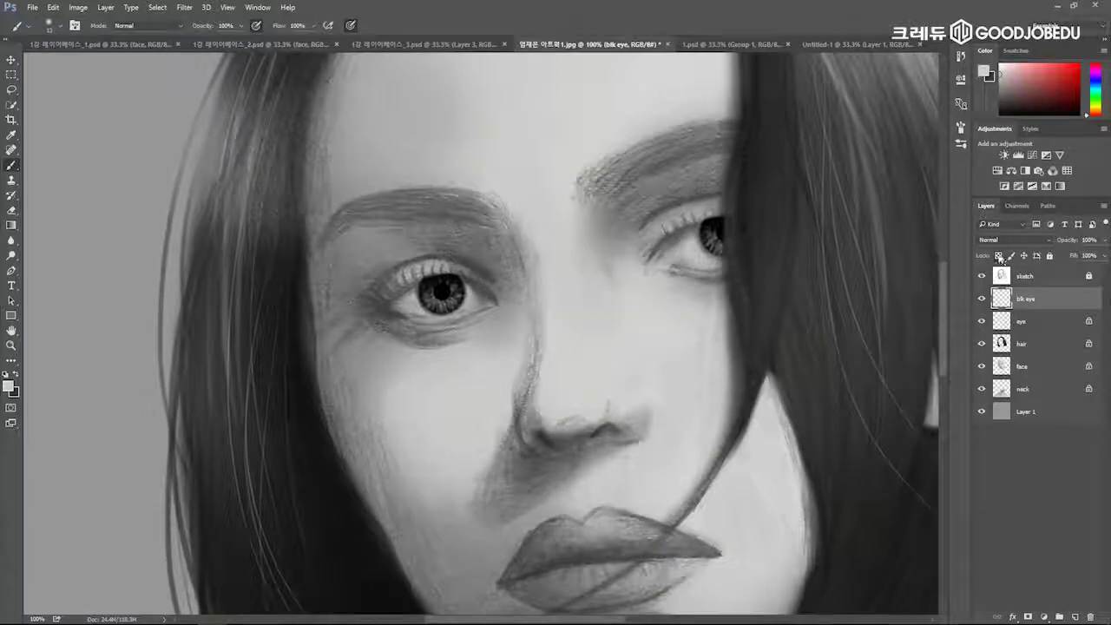
{"action": "key", "text": "ctrl+shift+alt+n"}
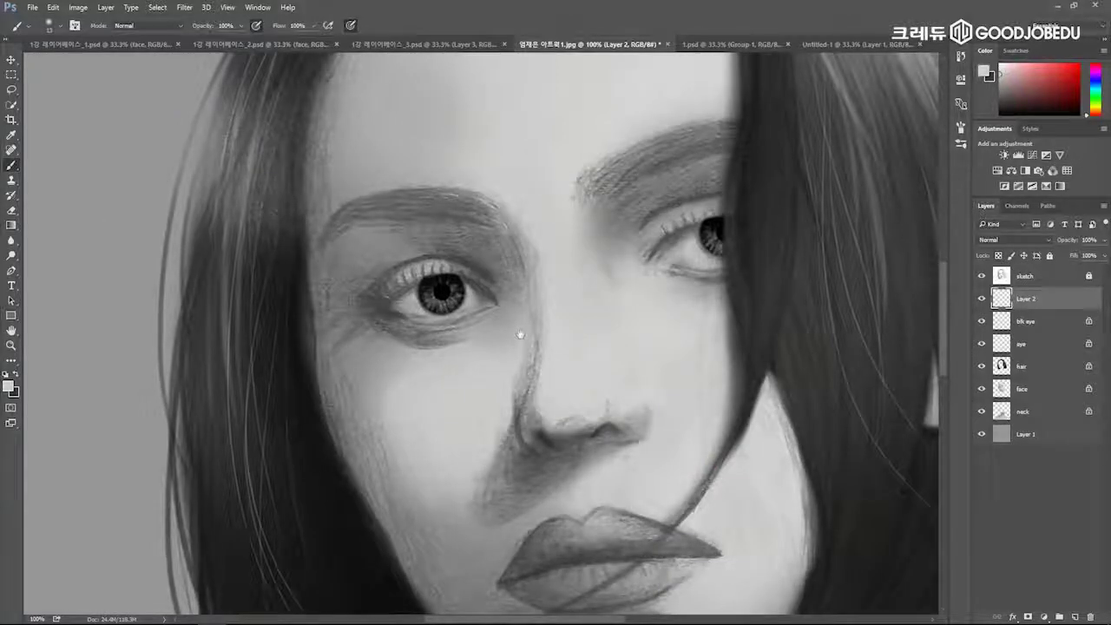
Choose black as the painting colour for the new layer and frame both eyes.
{"action": "left_click_drag", "start_coordinate": [520, 334], "coordinate": [545, 399]}
{"action": "left_click_drag", "start_coordinate": [993, 103], "coordinate": [991, 114]}
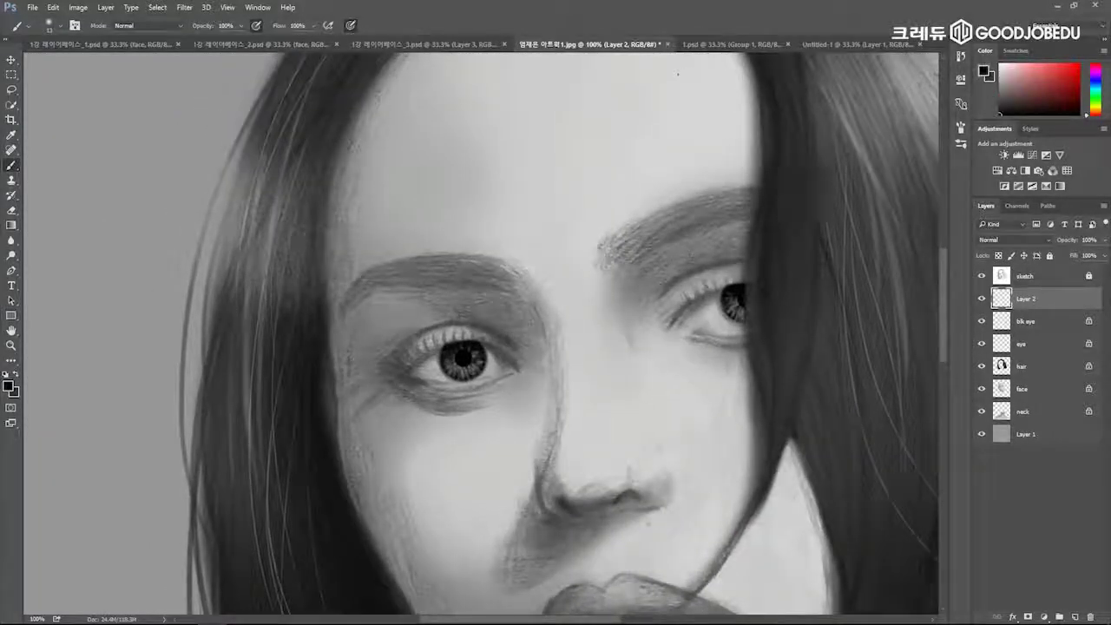
{"action": "left_click_drag", "start_coordinate": [431, 391], "coordinate": [398, 346]}
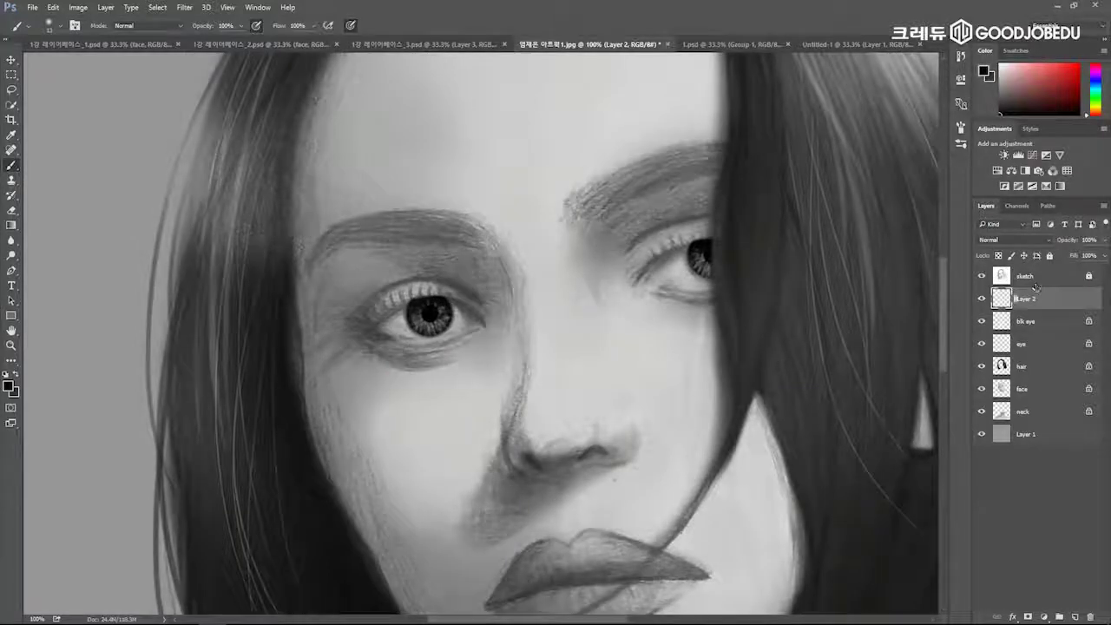
Darken the left eye's outline along the upper and lower lids with a soft black brush on the new layer.
{"action": "left_click_drag", "start_coordinate": [408, 264], "coordinate": [337, 274]}
{"action": "left_click", "coordinate": [211, 345], "text": "alt"}
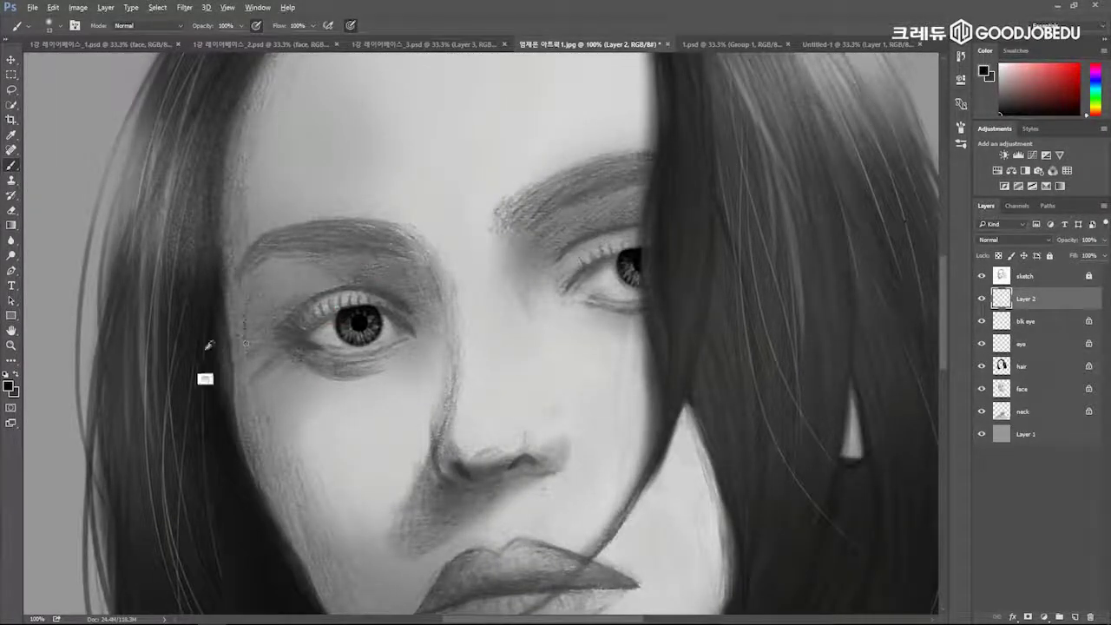
{"action": "mouse_move", "coordinate": [297, 323]}
{"action": "left_mouse_down", "text": "alt"}
{"action": "mouse_move", "coordinate": [316, 335]}
{"action": "mouse_move", "coordinate": [302, 335]}
{"action": "left_mouse_up", "text": "alt"}
{"action": "left_click", "coordinate": [308, 331]}
{"action": "left_click", "coordinate": [326, 325], "text": "alt"}
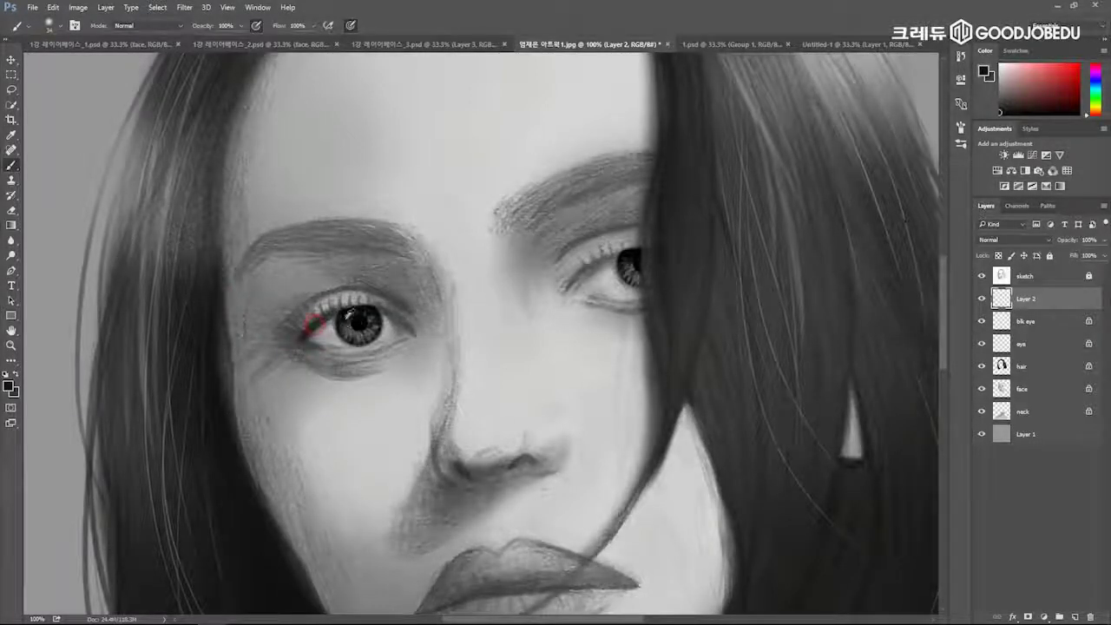
{"action": "right_click", "coordinate": [346, 318]}
{"action": "key", "text": "Escape"}
{"action": "mouse_move", "coordinate": [333, 316]}
{"action": "left_mouse_down"}
{"action": "mouse_move", "coordinate": [323, 318]}
{"action": "mouse_move", "coordinate": [382, 314]}
{"action": "mouse_move", "coordinate": [354, 311]}
{"action": "mouse_move", "coordinate": [411, 332]}
{"action": "mouse_move", "coordinate": [367, 305]}
{"action": "mouse_move", "coordinate": [342, 310]}
{"action": "mouse_move", "coordinate": [323, 351]}
{"action": "mouse_move", "coordinate": [340, 357]}
{"action": "left_mouse_up"}
{"action": "left_click_drag", "start_coordinate": [344, 316], "coordinate": [369, 316]}
{"action": "mouse_move", "coordinate": [304, 354]}
{"action": "left_mouse_down"}
{"action": "mouse_move", "coordinate": [342, 370]}
{"action": "mouse_move", "coordinate": [322, 362]}
{"action": "mouse_move", "coordinate": [341, 366]}
{"action": "mouse_move", "coordinate": [332, 362]}
{"action": "left_mouse_up"}
{"action": "left_click", "coordinate": [360, 373], "text": "alt"}
{"action": "left_click", "coordinate": [304, 353], "text": "alt"}
{"action": "left_click_drag", "start_coordinate": [368, 372], "coordinate": [355, 377]}
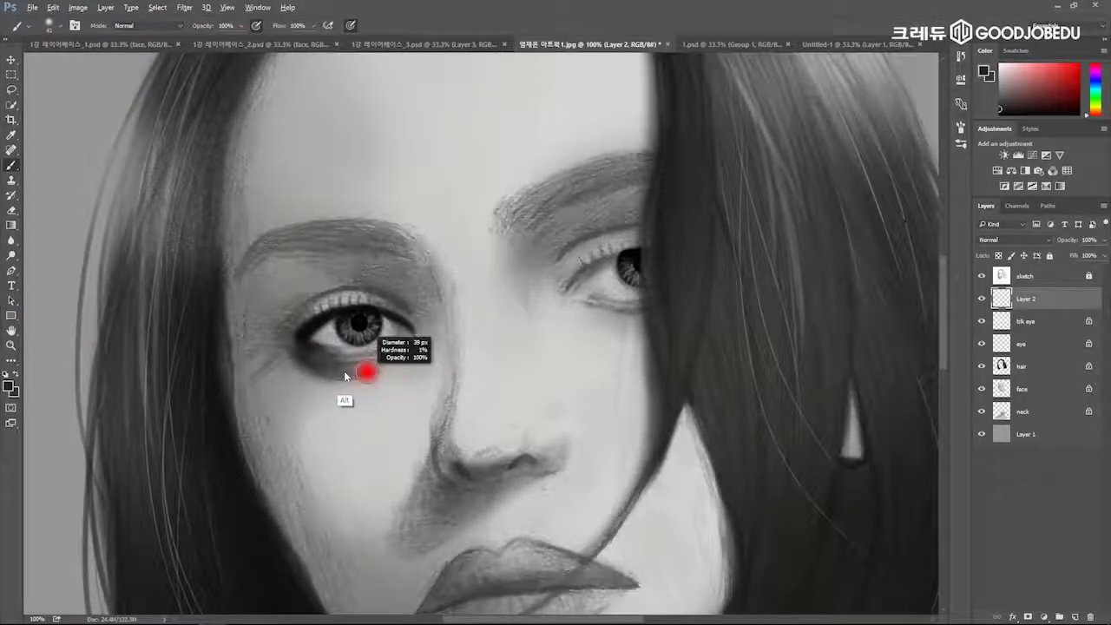
Erase the excess shadow below the left eye with a large soft eraser, and darken the right eye's upper lash line in black.
{"action": "key", "text": "e"}
{"action": "right_click", "coordinate": [358, 386], "text": "alt"}
{"action": "left_click_drag", "start_coordinate": [359, 387], "coordinate": [317, 382]}
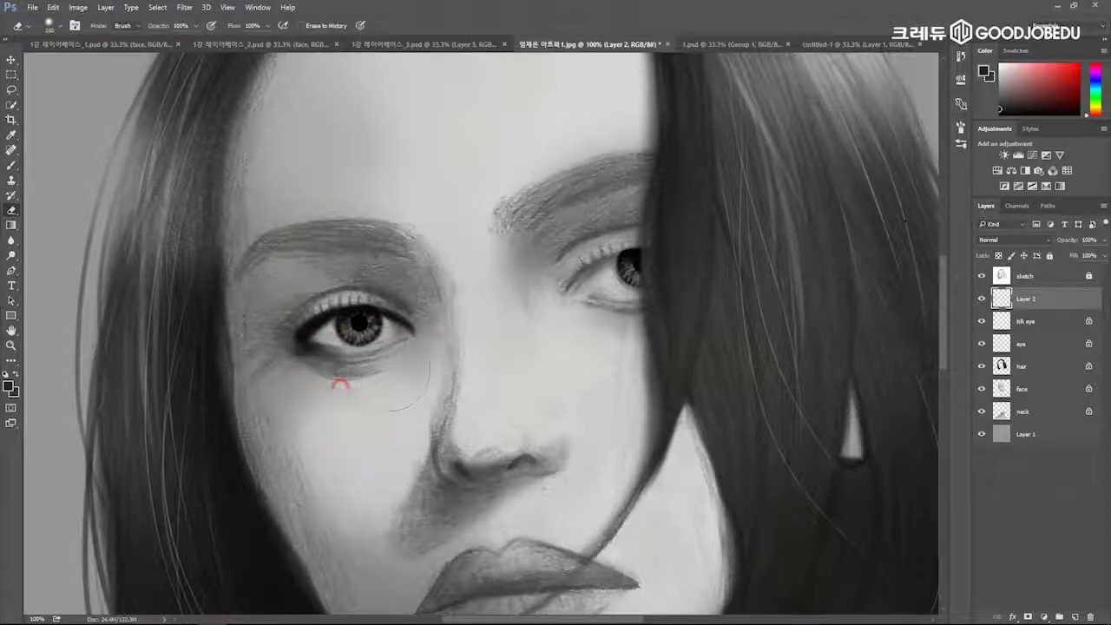
{"action": "key", "text": "b"}
{"action": "mouse_move", "coordinate": [587, 268]}
{"action": "left_mouse_down"}
{"action": "mouse_move", "coordinate": [643, 243]}
{"action": "mouse_move", "coordinate": [571, 271]}
{"action": "mouse_move", "coordinate": [597, 262]}
{"action": "left_mouse_up"}
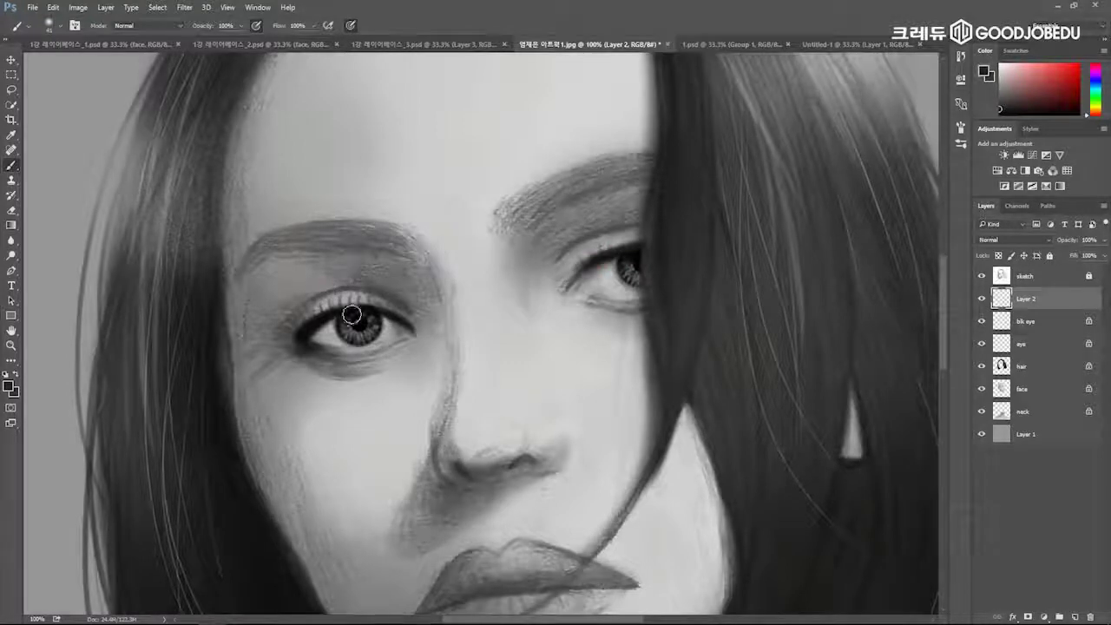
{"action": "right_click", "coordinate": [319, 335], "text": "alt"}
{"action": "mouse_move", "coordinate": [302, 315]}
{"action": "left_mouse_down"}
{"action": "mouse_move", "coordinate": [311, 284]}
{"action": "mouse_move", "coordinate": [345, 294]}
{"action": "mouse_move", "coordinate": [348, 279]}
{"action": "mouse_move", "coordinate": [377, 273]}
{"action": "left_mouse_up"}
{"action": "key", "text": "ctrl+z"}
{"action": "left_click_drag", "start_coordinate": [352, 209], "coordinate": [446, 277]}
{"action": "left_click_drag", "start_coordinate": [454, 165], "coordinate": [340, 416]}
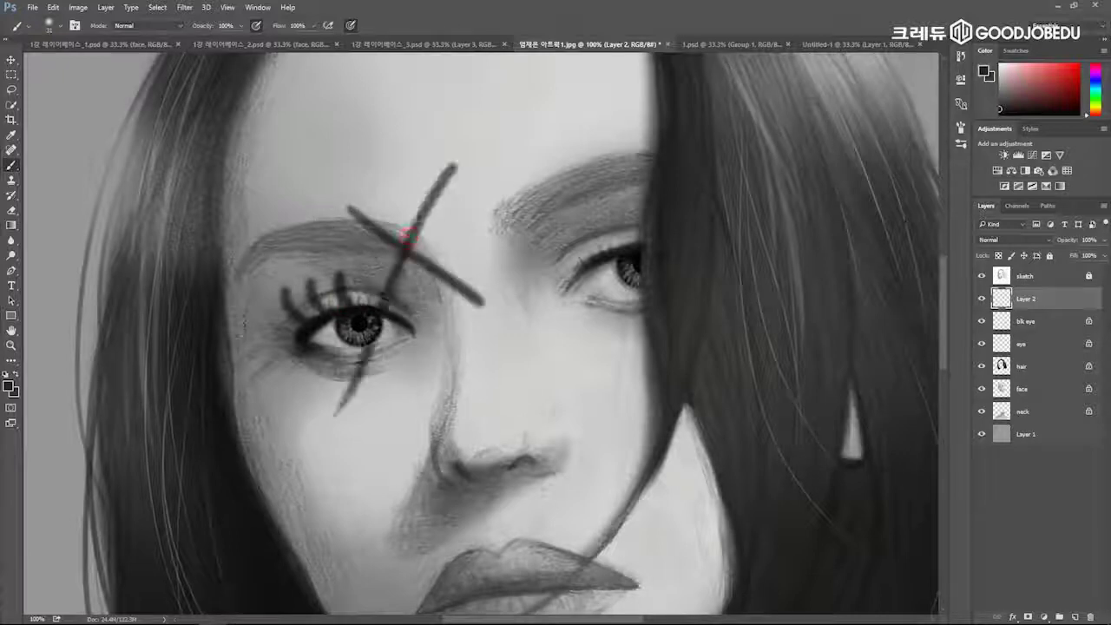
{"action": "key", "text": "ctrl+alt+z"}
{"action": "key", "text": "ctrl+alt+z"}
{"action": "key", "text": "ctrl+alt+z"}
{"action": "key", "text": "ctrl+alt+z"}
{"action": "key", "text": "ctrl+alt+z"}
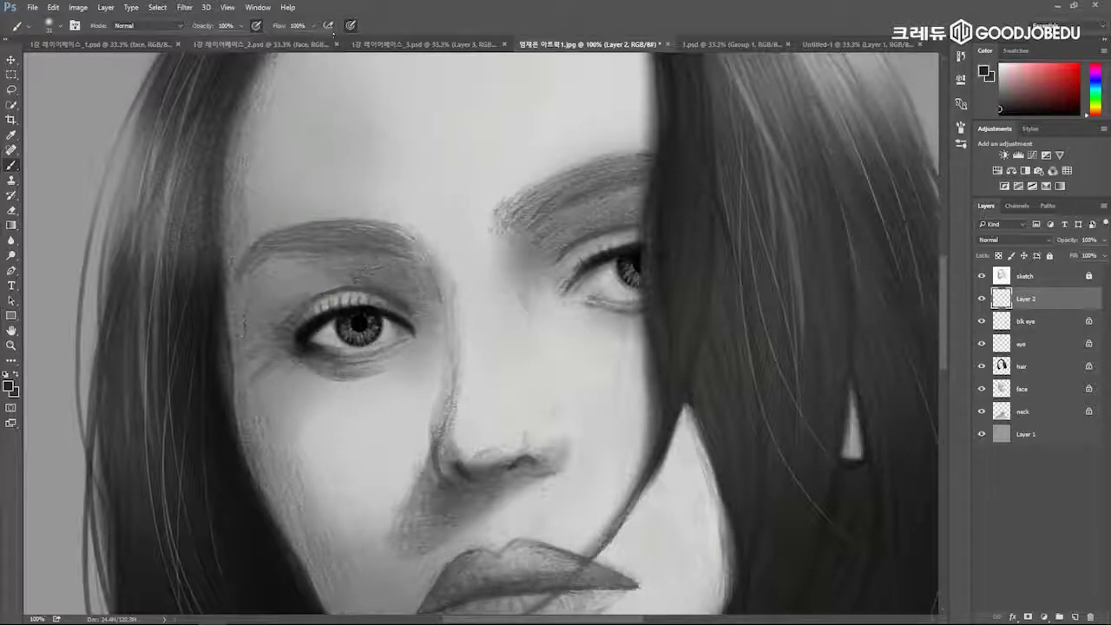
Draw fine black upper lashes on both eyes with a small brush at 70% opacity and 66% flow.
{"action": "right_click", "coordinate": [319, 297], "text": "alt"}
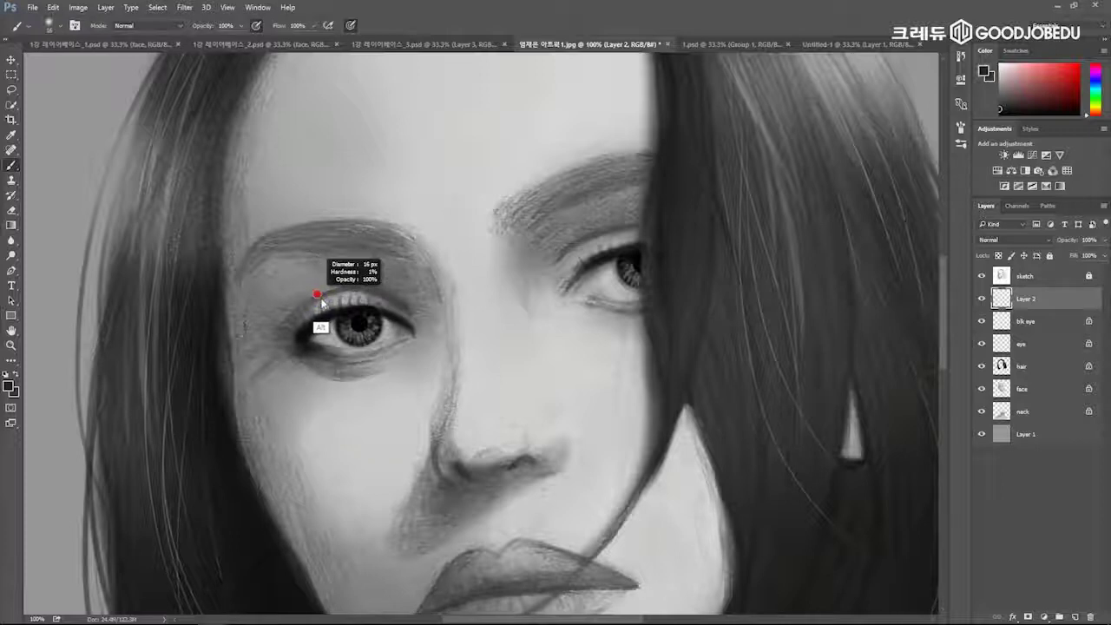
{"action": "left_click_drag", "start_coordinate": [242, 35], "coordinate": [224, 42]}
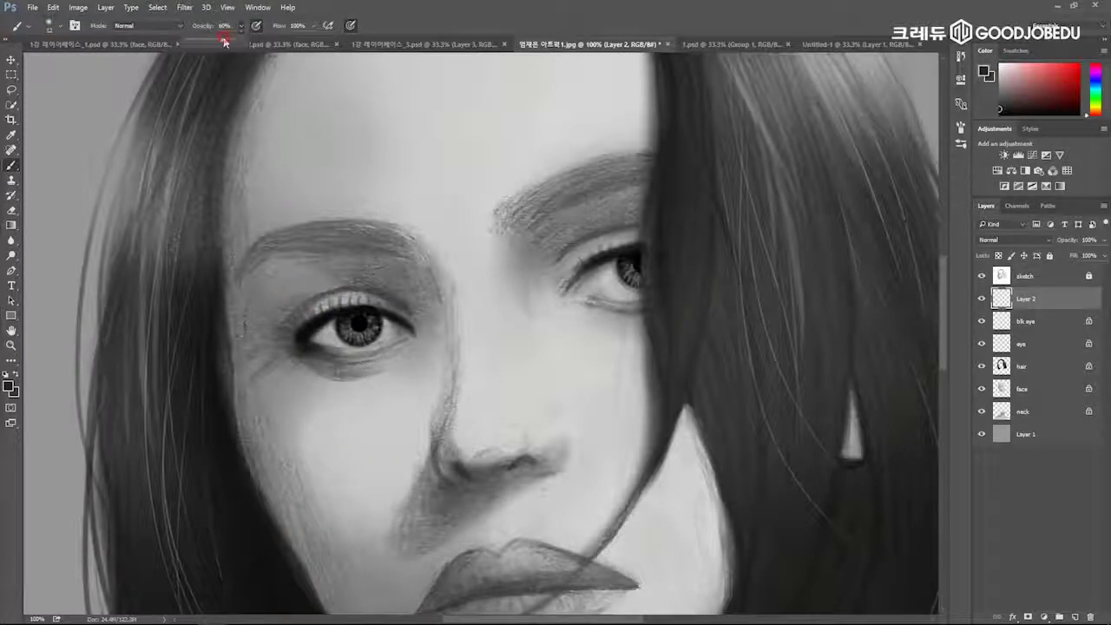
{"action": "left_click_drag", "start_coordinate": [307, 32], "coordinate": [308, 43]}
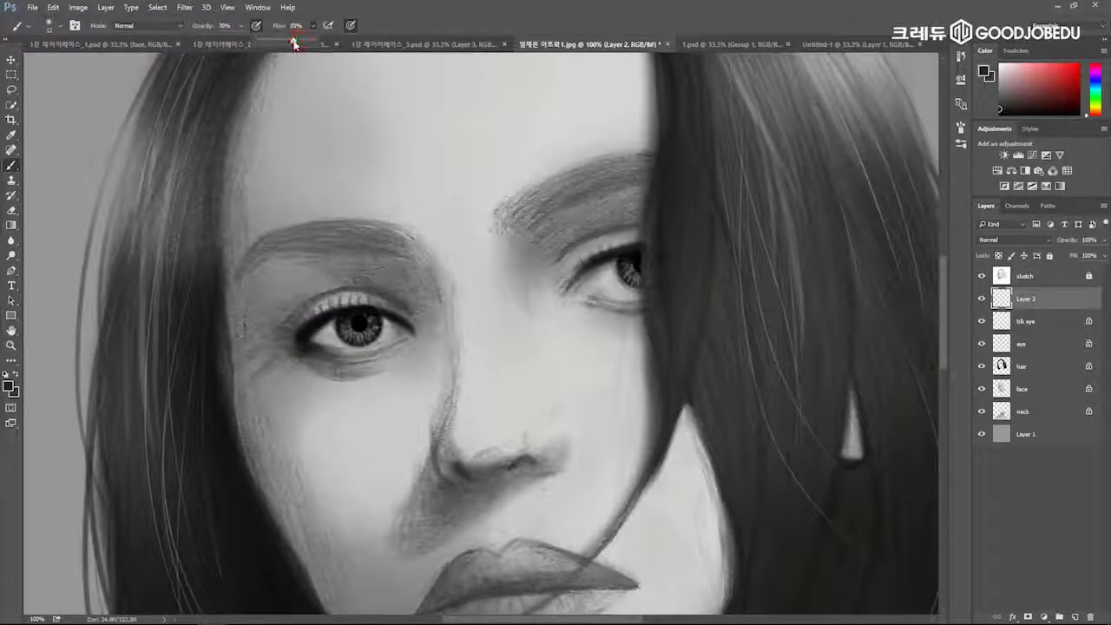
{"action": "left_click", "coordinate": [290, 286]}
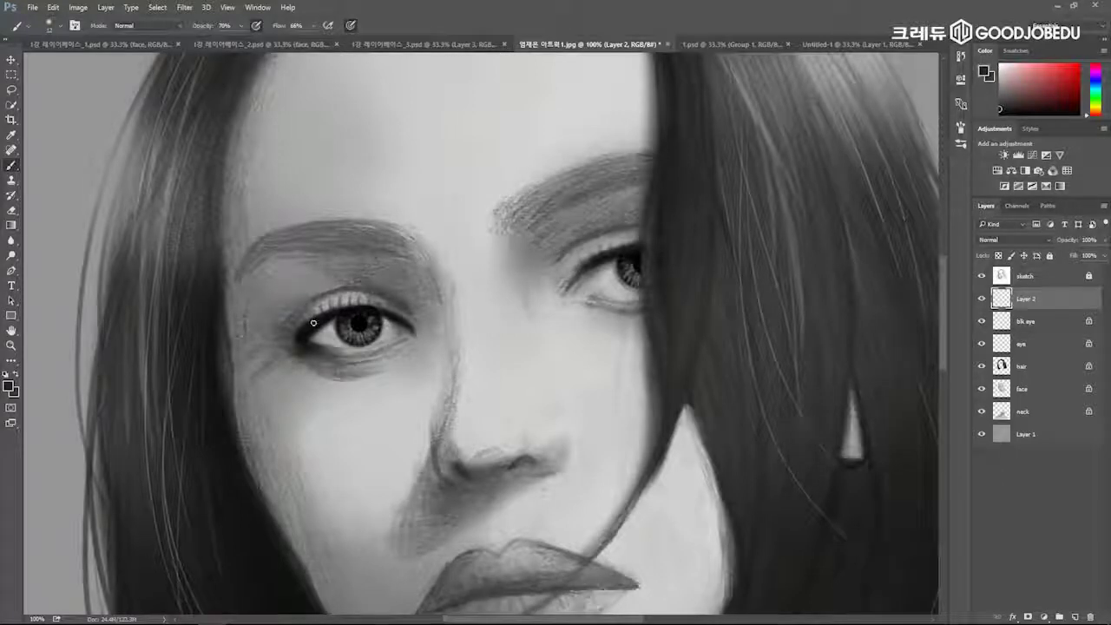
{"action": "right_click", "coordinate": [316, 322]}
{"action": "left_click", "coordinate": [317, 322]}
{"action": "left_click", "coordinate": [360, 320], "text": "alt"}
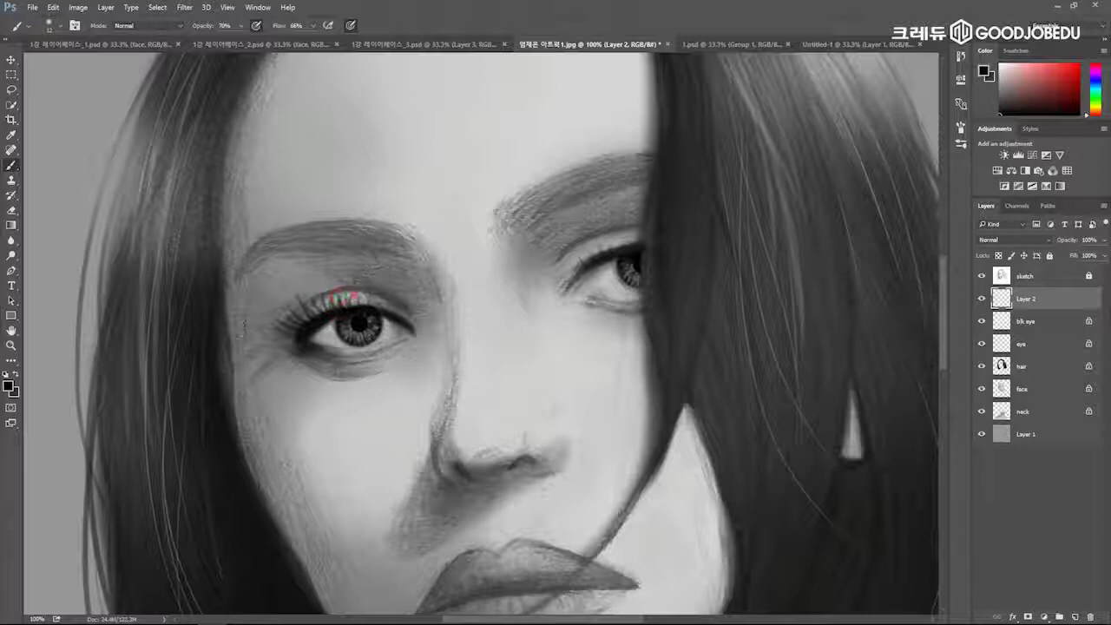
{"action": "mouse_move", "coordinate": [634, 251]}
{"action": "left_mouse_down"}
{"action": "mouse_move", "coordinate": [613, 280]}
{"action": "mouse_move", "coordinate": [585, 247]}
{"action": "left_mouse_up"}
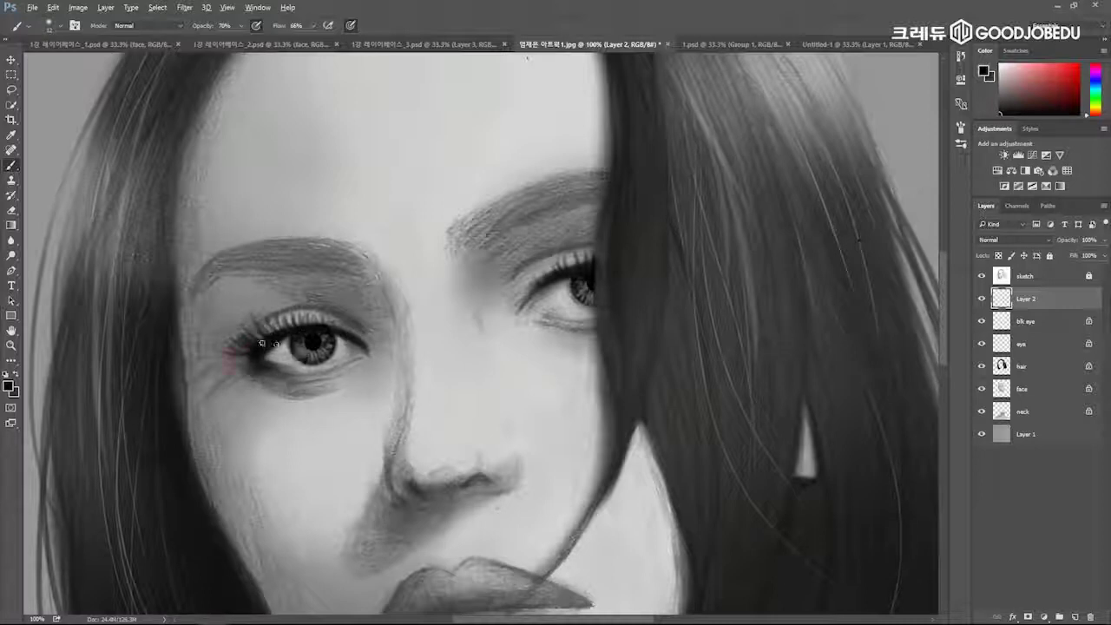
Soften the tips of the left eye's upper lashes with a large soft eraser.
{"action": "key", "text": "e"}
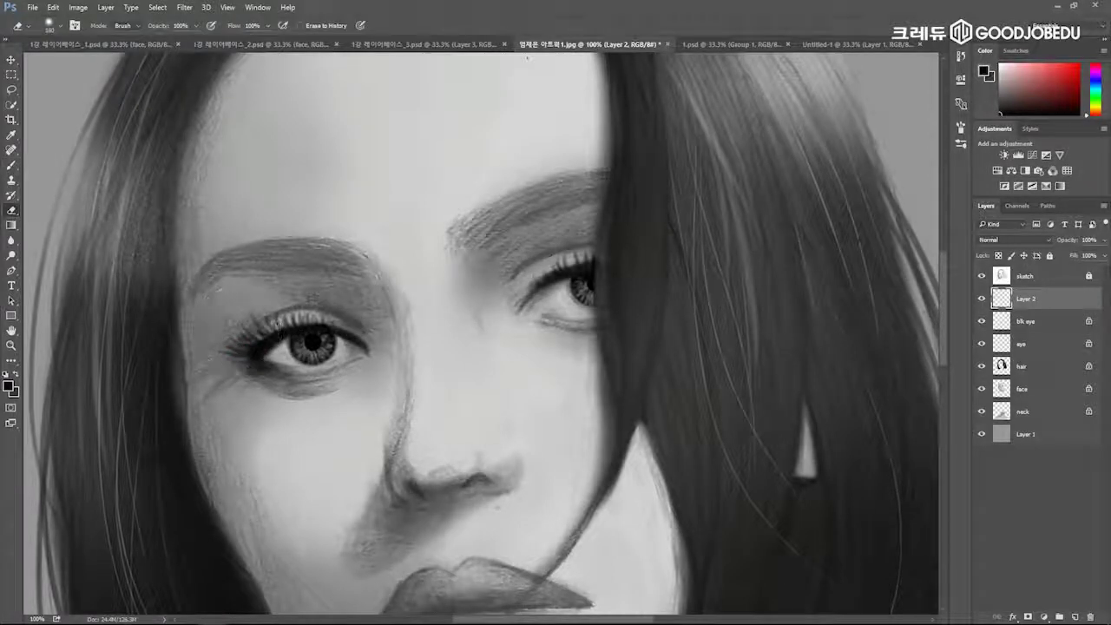
{"action": "left_click", "coordinate": [359, 26]}
{"action": "mouse_move", "coordinate": [283, 259]}
{"action": "left_mouse_down"}
{"action": "mouse_move", "coordinate": [232, 321]}
{"action": "mouse_move", "coordinate": [259, 291]}
{"action": "mouse_move", "coordinate": [258, 301]}
{"action": "mouse_move", "coordinate": [218, 310]}
{"action": "left_mouse_up"}
Draw fine black lower lashes beneath both eyes with the small brush.
{"action": "key", "text": "b"}
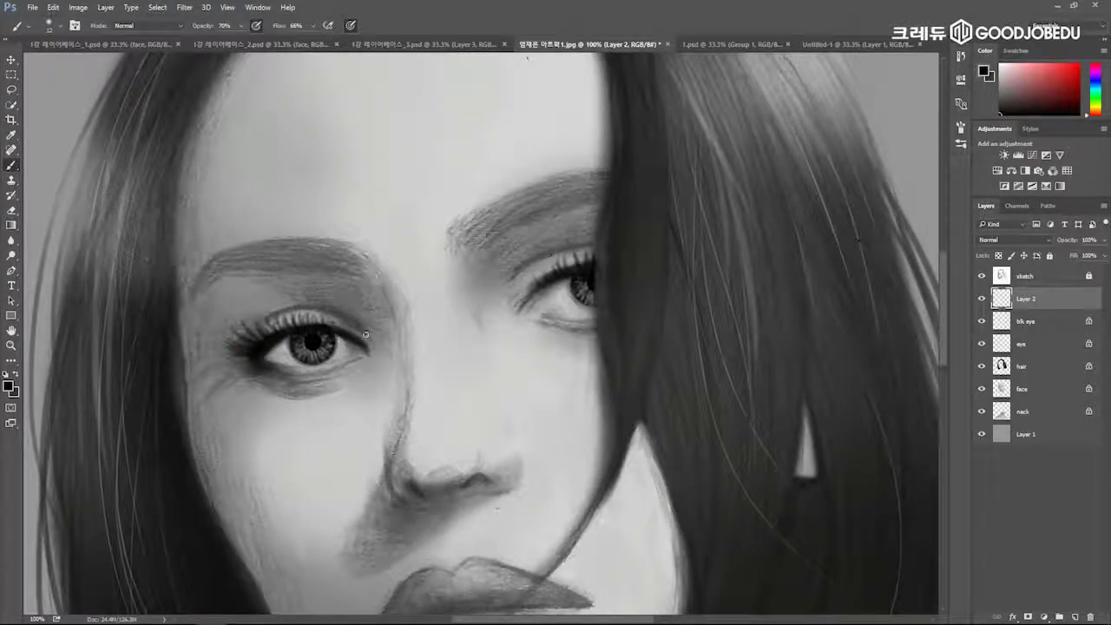
{"action": "left_click_drag", "start_coordinate": [276, 369], "coordinate": [385, 304]}
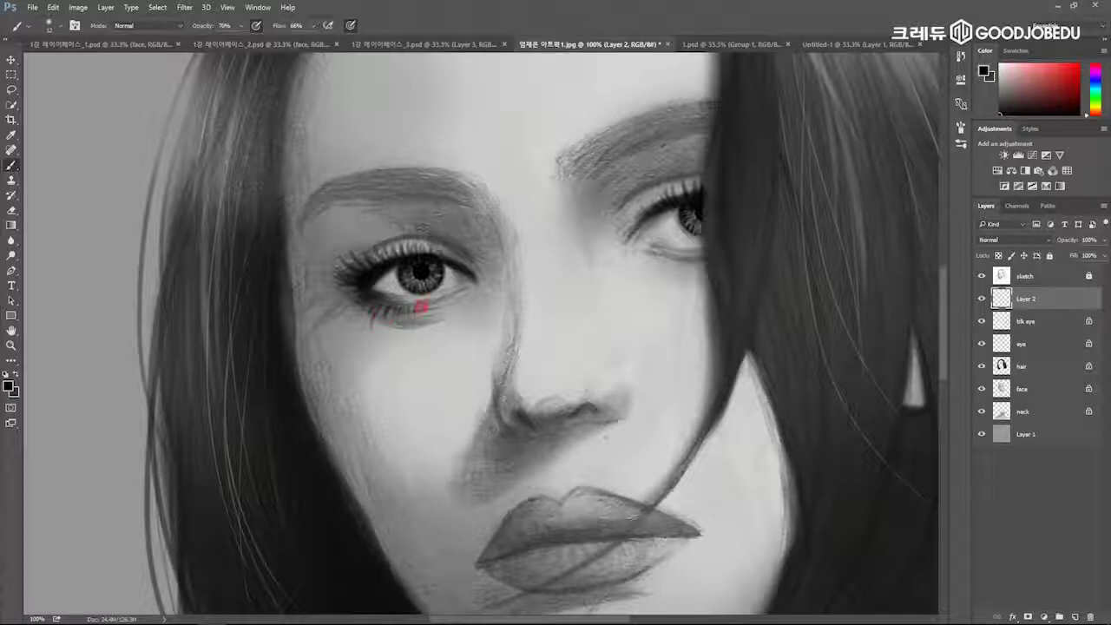
{"action": "left_click_drag", "start_coordinate": [687, 218], "coordinate": [582, 260]}
{"action": "mouse_move", "coordinate": [586, 300]}
{"action": "left_mouse_down"}
{"action": "mouse_move", "coordinate": [588, 313]}
{"action": "mouse_move", "coordinate": [716, 295]}
{"action": "left_mouse_up"}
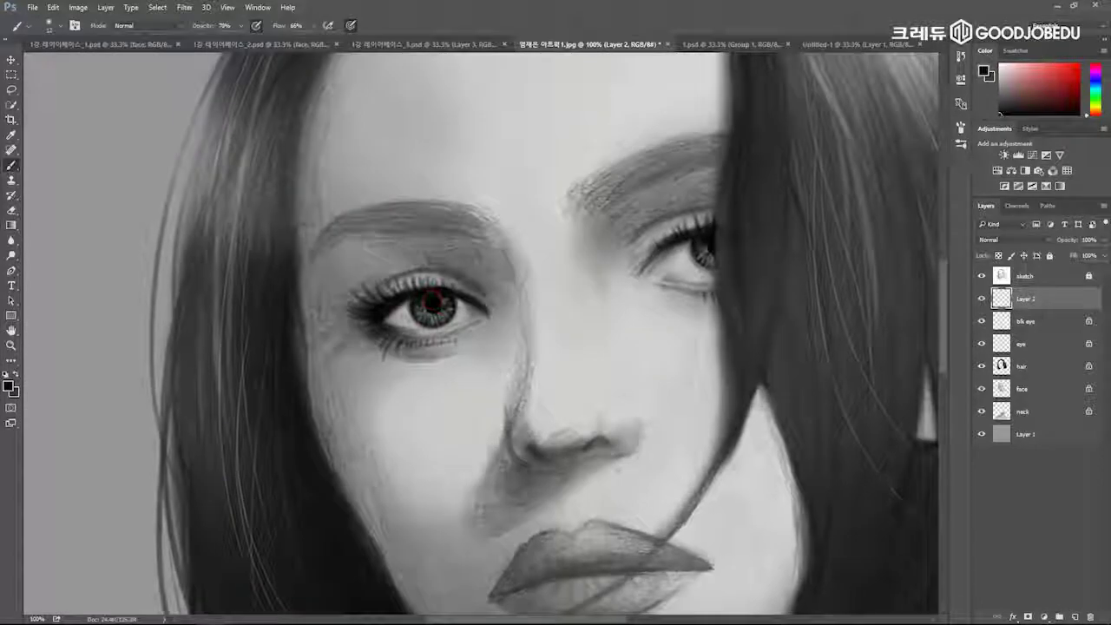
Rename the eyelash layer as lash.
{"action": "double_click", "coordinate": [1027, 302]}
{"action": "type", "text": "lahs"}
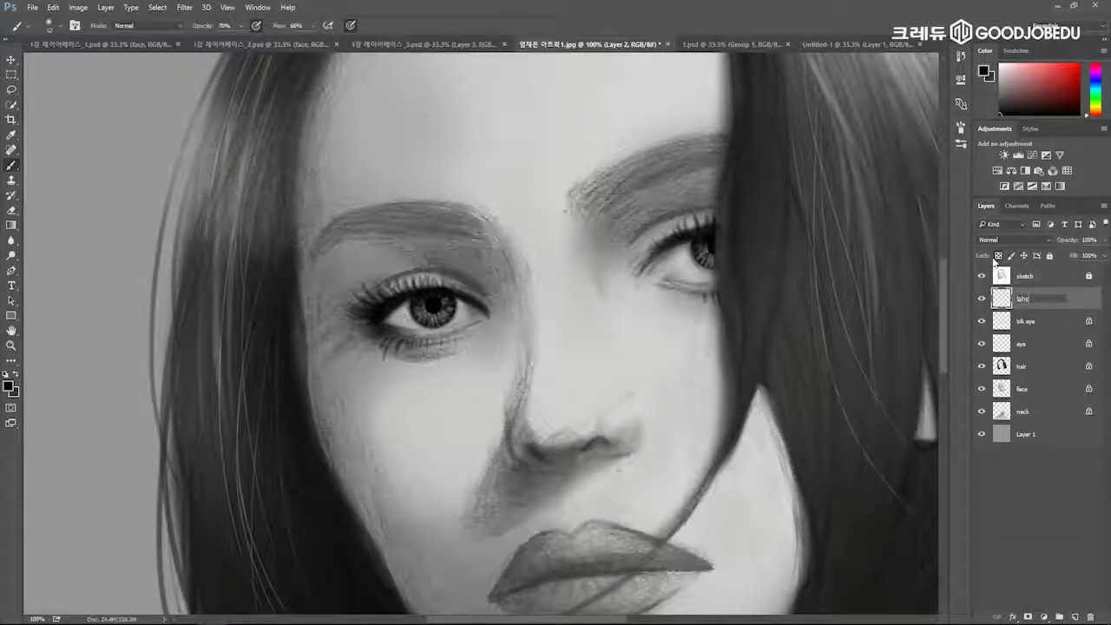
{"action": "type", "text": "sh"}
{"action": "key", "text": "Return"}
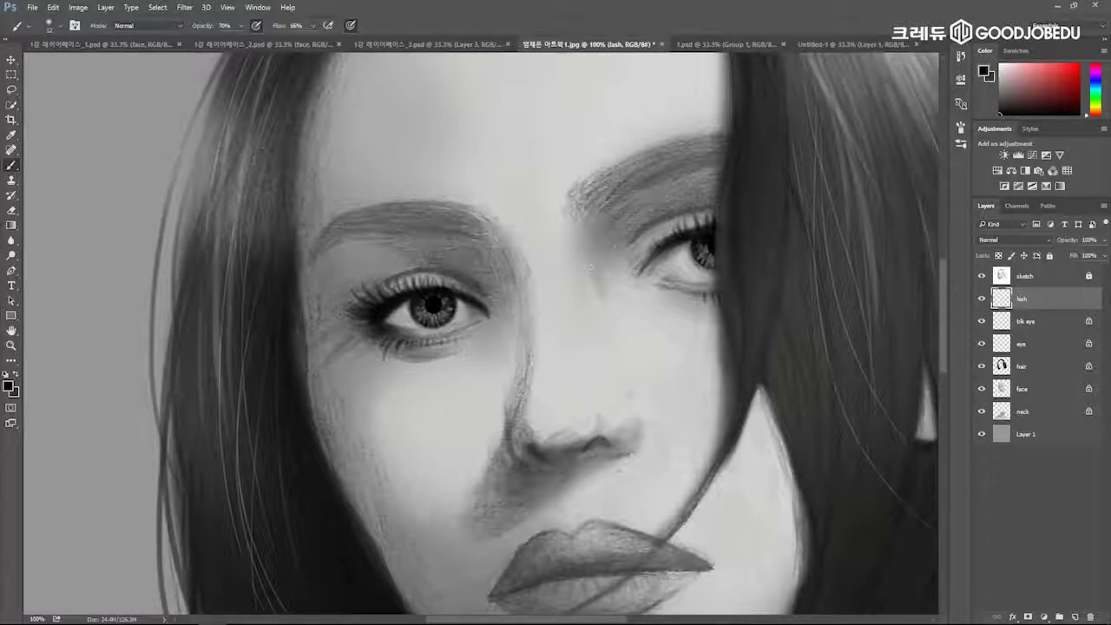
Check the lashes and eyes against the hair and the whole portrait.
{"action": "left_click", "coordinate": [1038, 323]}
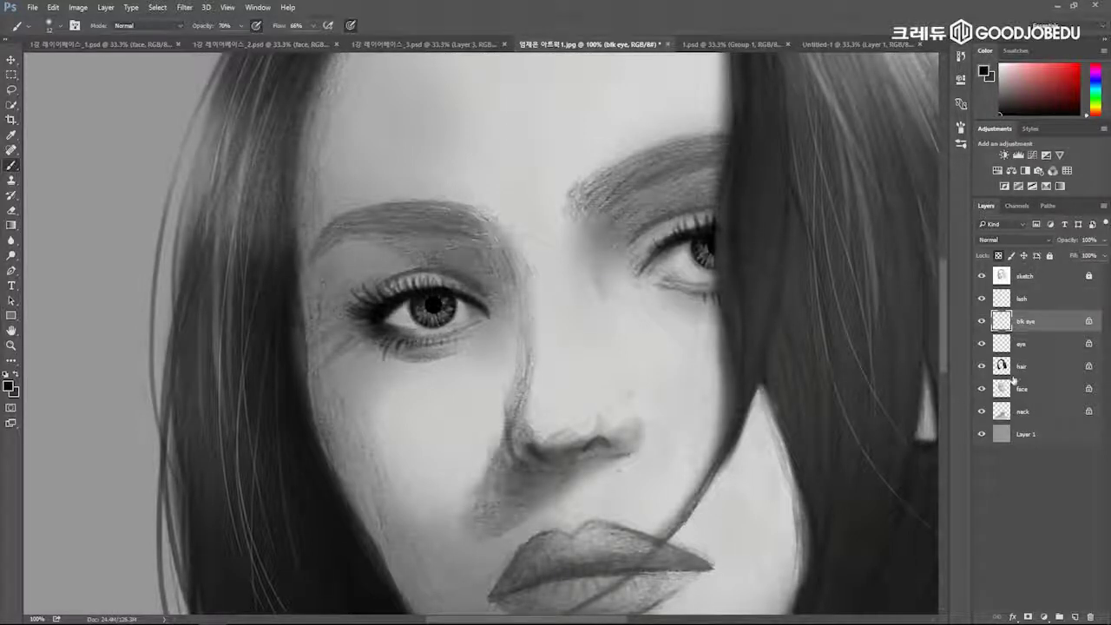
{"action": "left_click", "coordinate": [1050, 368]}
{"action": "key", "text": "ctrl+minus"}
{"action": "key", "text": "ctrl+plus"}
{"action": "key", "text": "ctrl+minus"}
{"action": "key", "text": "ctrl+minus"}
{"action": "key", "text": "ctrl+minus"}
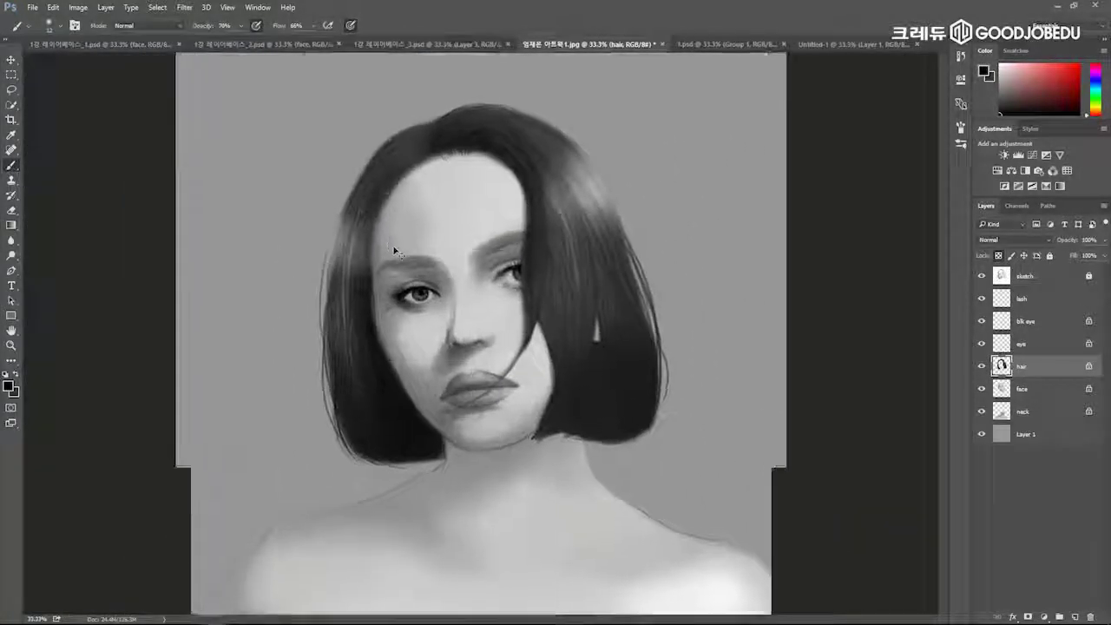
{"action": "scroll", "coordinate": [394, 251], "scroll_direction": "up", "scroll_amount": 3}
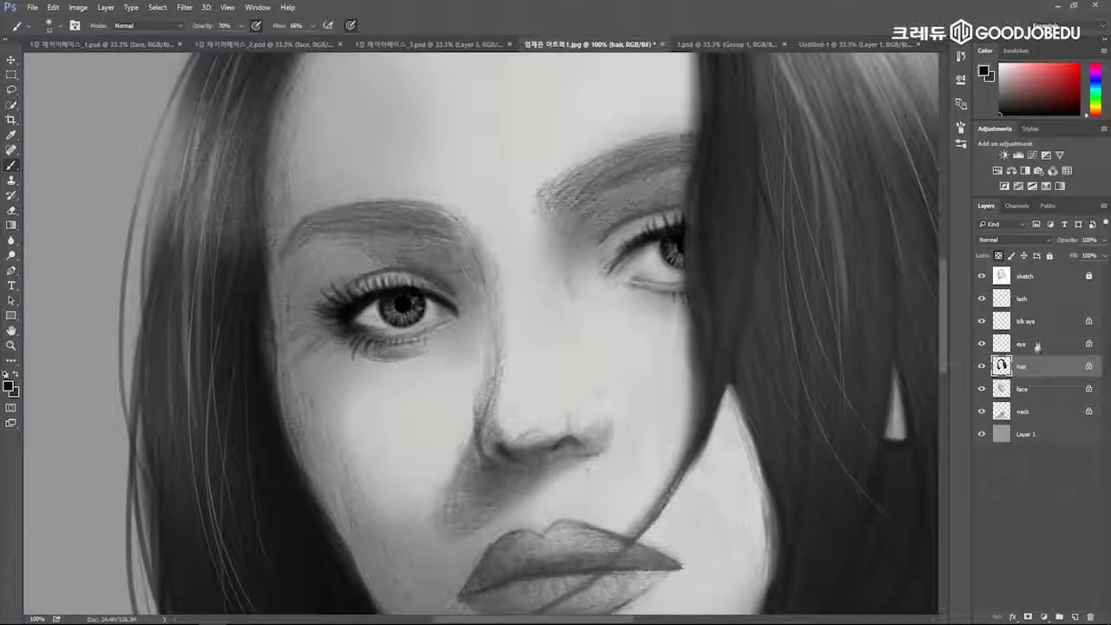
On the face layer, smooth the shadows at the left eye's outer corner and over the eyelids with sampled tones.
{"action": "left_click", "coordinate": [1038, 390]}
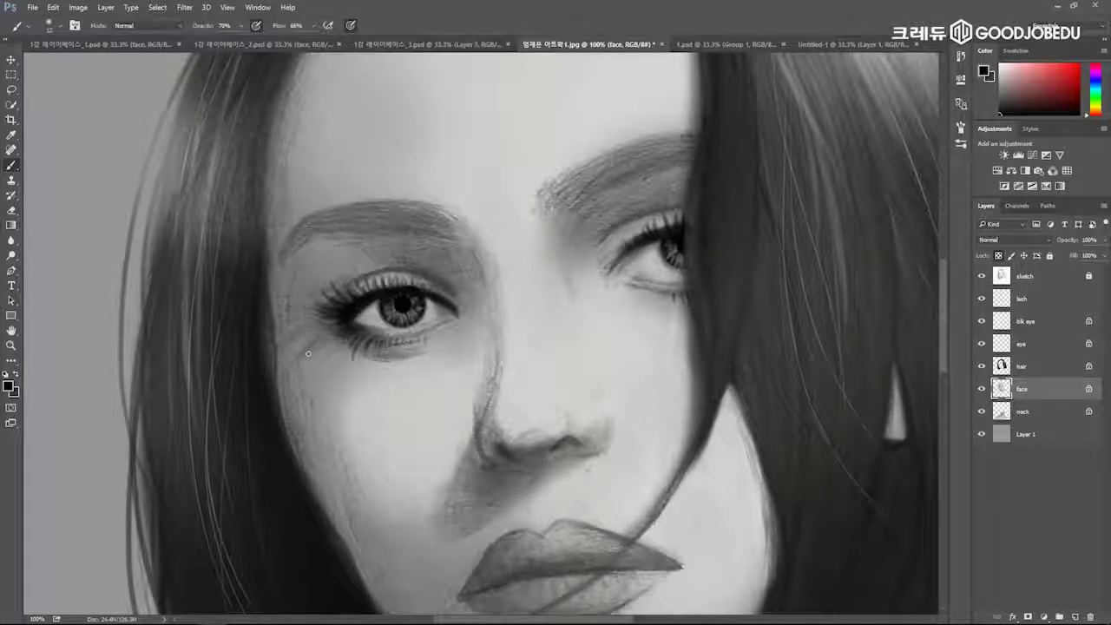
{"action": "left_click_drag", "start_coordinate": [321, 343], "coordinate": [347, 346]}
{"action": "left_click", "coordinate": [235, 338], "text": "alt"}
{"action": "left_click_drag", "start_coordinate": [372, 296], "coordinate": [361, 290]}
{"action": "mouse_move", "coordinate": [357, 284]}
{"action": "left_mouse_down"}
{"action": "mouse_move", "coordinate": [336, 303]}
{"action": "mouse_move", "coordinate": [368, 285]}
{"action": "mouse_move", "coordinate": [352, 273]}
{"action": "mouse_move", "coordinate": [410, 280]}
{"action": "mouse_move", "coordinate": [488, 258]}
{"action": "left_mouse_up"}
{"action": "left_click_drag", "start_coordinate": [407, 243], "coordinate": [448, 286]}
{"action": "mouse_move", "coordinate": [474, 255]}
{"action": "left_mouse_down"}
{"action": "mouse_move", "coordinate": [405, 268]}
{"action": "mouse_move", "coordinate": [546, 228]}
{"action": "mouse_move", "coordinate": [550, 197]}
{"action": "left_mouse_up"}
Blend the skin between the left eyebrow and upper eyelid with a resized soft brush in sampled greys.
{"action": "right_click", "coordinate": [446, 264], "text": "alt"}
{"action": "left_click", "coordinate": [286, 252], "text": "alt"}
{"action": "left_click_drag", "start_coordinate": [286, 252], "coordinate": [332, 264]}
{"action": "left_click", "coordinate": [431, 280], "text": "alt"}
{"action": "left_click_drag", "start_coordinate": [396, 275], "coordinate": [347, 255]}
{"action": "left_click", "coordinate": [253, 255]}
Deepen the soft shadow under the left eye's lower lid with a sampled dark grey.
{"action": "right_click", "coordinate": [300, 323], "text": "alt"}
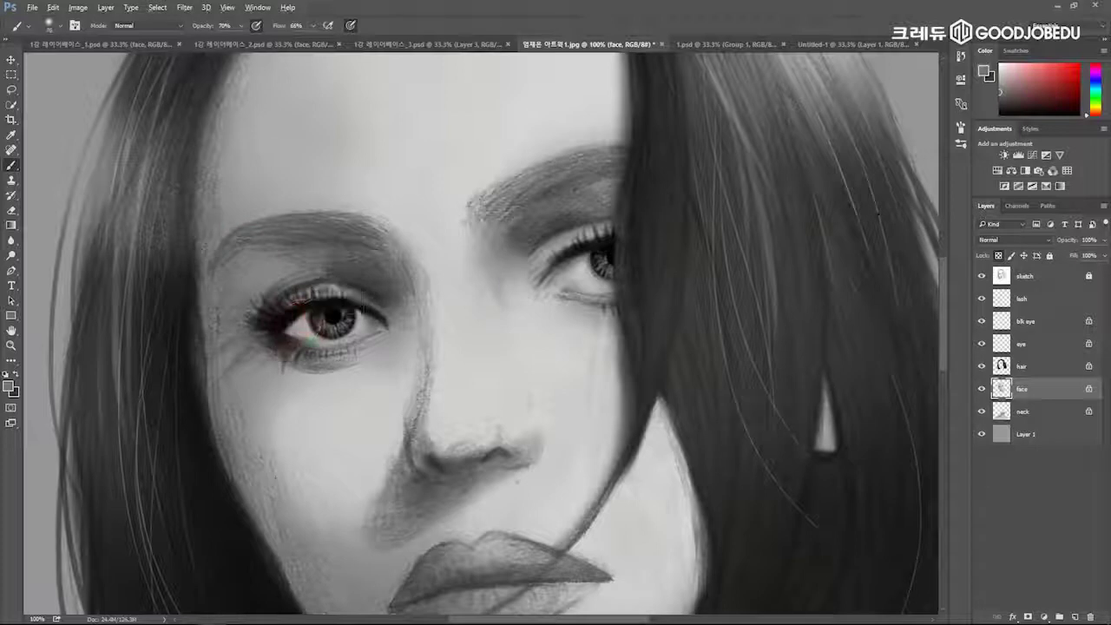
{"action": "left_click", "coordinate": [330, 373], "text": "alt"}
{"action": "left_click", "coordinate": [271, 349], "text": "alt"}
{"action": "mouse_move", "coordinate": [274, 354]}
{"action": "left_mouse_down"}
{"action": "mouse_move", "coordinate": [325, 374]}
{"action": "mouse_move", "coordinate": [349, 366]}
{"action": "left_mouse_up"}
{"action": "right_click", "coordinate": [301, 361], "text": "alt"}
Shade the face's edge along the left-hand hair down to the jaw and chin with a large soft dark brush.
{"action": "scroll", "coordinate": [335, 211], "scroll_direction": "down", "scroll_amount": 5}
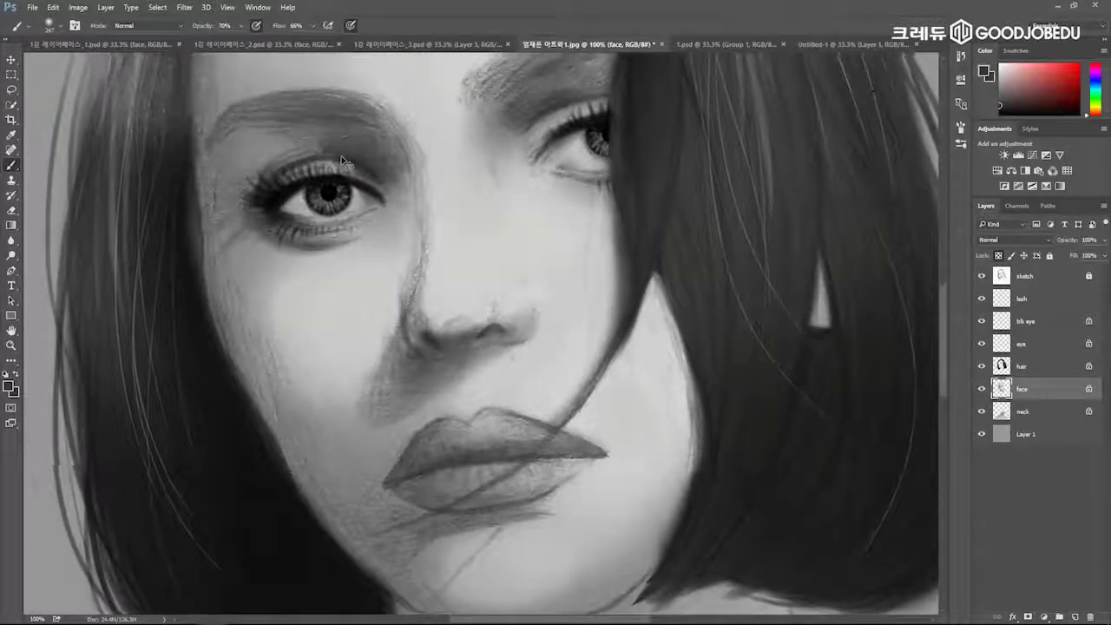
{"action": "key", "text": "ctrl+0"}
{"action": "right_click", "coordinate": [408, 310], "text": "alt"}
{"action": "right_click", "coordinate": [422, 282], "text": "alt"}
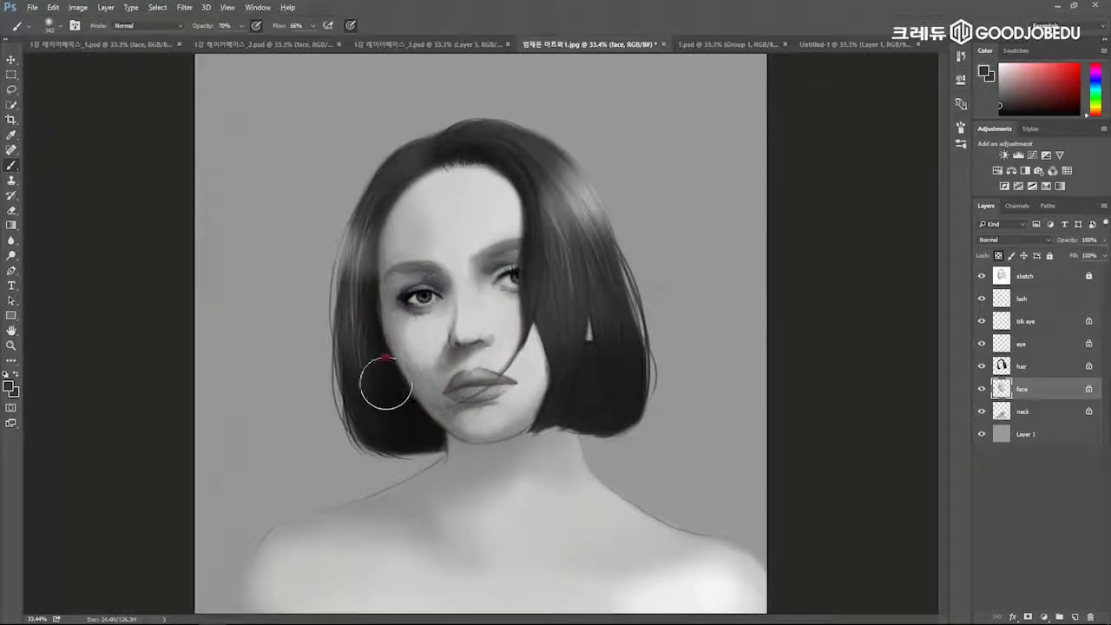
{"action": "left_click_drag", "start_coordinate": [385, 322], "coordinate": [394, 392]}
{"action": "left_click_drag", "start_coordinate": [379, 302], "coordinate": [402, 374]}
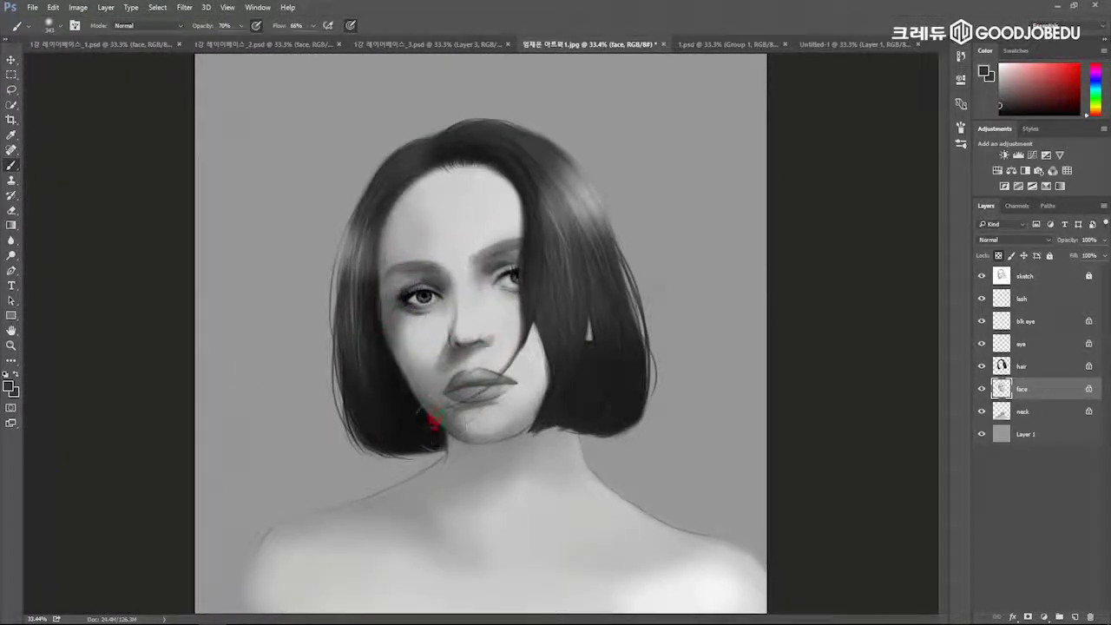
{"action": "right_click", "coordinate": [379, 238]}
{"action": "right_click", "coordinate": [385, 203], "text": "alt"}
{"action": "left_click_drag", "start_coordinate": [540, 415], "coordinate": [510, 439]}
On the neck layer, deepen the shadow under the chin and across the neck with a large soft dark brush.
{"action": "left_click", "coordinate": [1051, 414]}
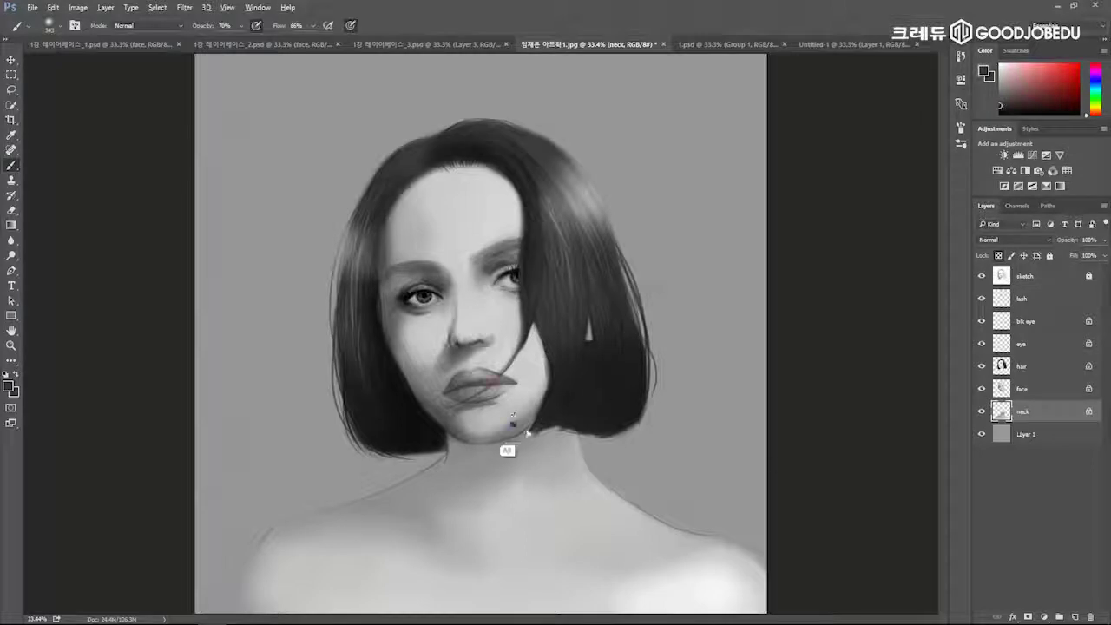
{"action": "right_click", "coordinate": [564, 402], "text": "alt"}
{"action": "mouse_move", "coordinate": [521, 445]}
{"action": "left_mouse_down"}
{"action": "mouse_move", "coordinate": [454, 451]}
{"action": "mouse_move", "coordinate": [438, 464]}
{"action": "mouse_move", "coordinate": [486, 464]}
{"action": "mouse_move", "coordinate": [441, 501]}
{"action": "mouse_move", "coordinate": [373, 512]}
{"action": "left_mouse_up"}
{"action": "right_click", "coordinate": [458, 480], "text": "alt"}
{"action": "right_click", "coordinate": [469, 461], "text": "alt"}
{"action": "left_click", "coordinate": [367, 501], "text": "alt"}
{"action": "right_click", "coordinate": [385, 523], "text": "alt"}
{"action": "mouse_move", "coordinate": [491, 521]}
{"action": "left_mouse_down"}
{"action": "mouse_move", "coordinate": [478, 515]}
{"action": "mouse_move", "coordinate": [485, 507]}
{"action": "left_mouse_up"}
Model the neck and left-hand shoulder with alternating light and dark soft strokes in sampled greys.
{"action": "key", "text": "x"}
{"action": "left_click_drag", "start_coordinate": [452, 464], "coordinate": [505, 458]}
{"action": "mouse_move", "coordinate": [437, 542]}
{"action": "left_mouse_down"}
{"action": "mouse_move", "coordinate": [468, 548]}
{"action": "mouse_move", "coordinate": [494, 529]}
{"action": "left_mouse_up"}
{"action": "key", "text": "x"}
{"action": "left_click", "coordinate": [471, 460], "text": "alt"}
{"action": "mouse_move", "coordinate": [471, 473]}
{"action": "left_mouse_down"}
{"action": "mouse_move", "coordinate": [422, 493]}
{"action": "mouse_move", "coordinate": [397, 514]}
{"action": "mouse_move", "coordinate": [335, 526]}
{"action": "left_mouse_up"}
{"action": "left_click", "coordinate": [259, 552], "text": "alt"}
{"action": "mouse_move", "coordinate": [392, 481]}
{"action": "left_mouse_down"}
{"action": "mouse_move", "coordinate": [414, 437]}
{"action": "mouse_move", "coordinate": [425, 452]}
{"action": "mouse_move", "coordinate": [395, 475]}
{"action": "mouse_move", "coordinate": [286, 496]}
{"action": "mouse_move", "coordinate": [354, 508]}
{"action": "mouse_move", "coordinate": [280, 582]}
{"action": "mouse_move", "coordinate": [297, 548]}
{"action": "mouse_move", "coordinate": [295, 561]}
{"action": "mouse_move", "coordinate": [310, 552]}
{"action": "mouse_move", "coordinate": [294, 566]}
{"action": "mouse_move", "coordinate": [327, 577]}
{"action": "left_mouse_up"}
Brighten the right-hand shoulder and touch up the neck below the hair with sampled light tones.
{"action": "left_click", "coordinate": [611, 419], "text": "alt"}
{"action": "left_click_drag", "start_coordinate": [721, 563], "coordinate": [691, 554]}
{"action": "left_click", "coordinate": [700, 567], "text": "alt"}
{"action": "left_click", "coordinate": [665, 556]}
{"action": "left_click_drag", "start_coordinate": [564, 431], "coordinate": [535, 437]}
Choose white as the painting colour and raise the brush's opacity and flow to 100%.
{"action": "key", "text": "ctrl+plus"}
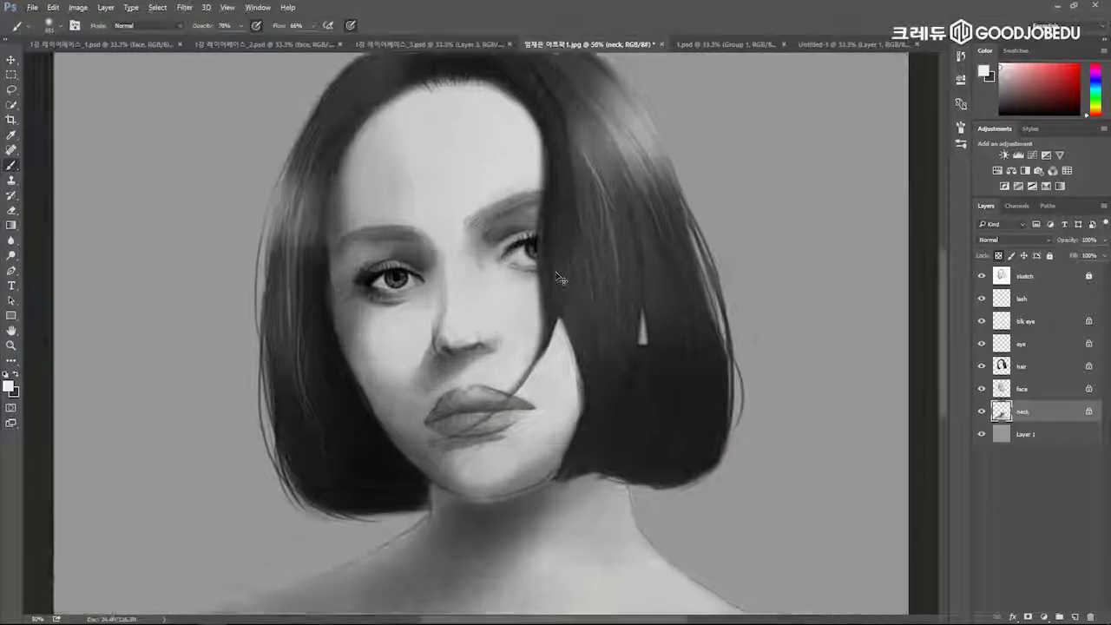
{"action": "key", "text": "ctrl+minus"}
{"action": "key", "text": "ctrl+plus"}
{"action": "key", "text": "ctrl+plus"}
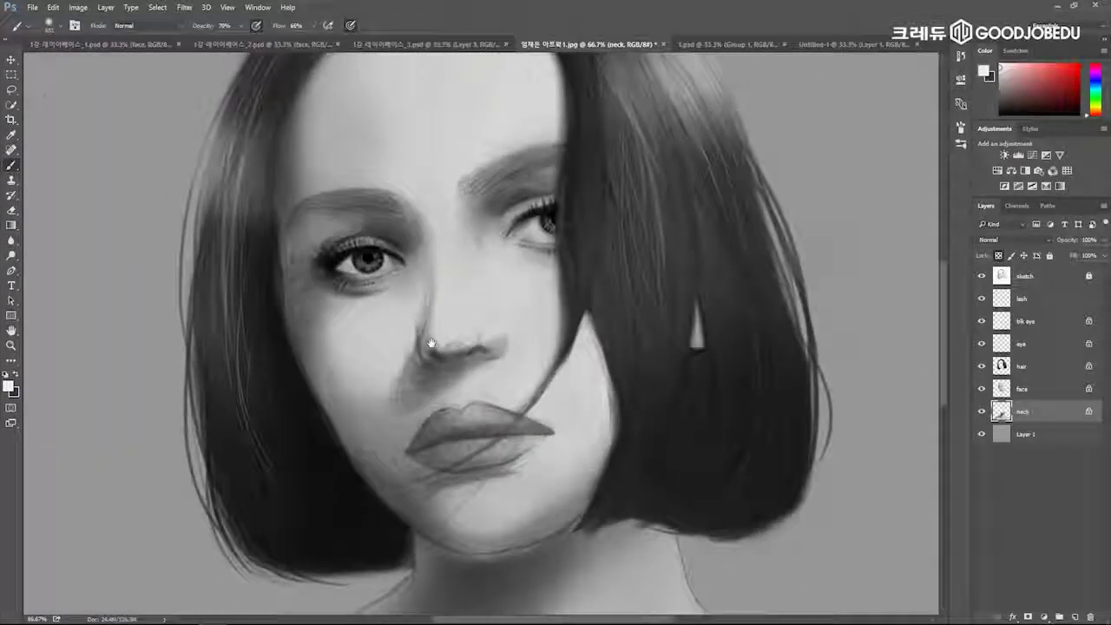
{"action": "left_click_drag", "start_coordinate": [422, 355], "coordinate": [492, 441]}
{"action": "mouse_move", "coordinate": [535, 359]}
{"action": "left_mouse_down"}
{"action": "mouse_move", "coordinate": [498, 369]}
{"action": "mouse_move", "coordinate": [386, 349]}
{"action": "left_mouse_up"}
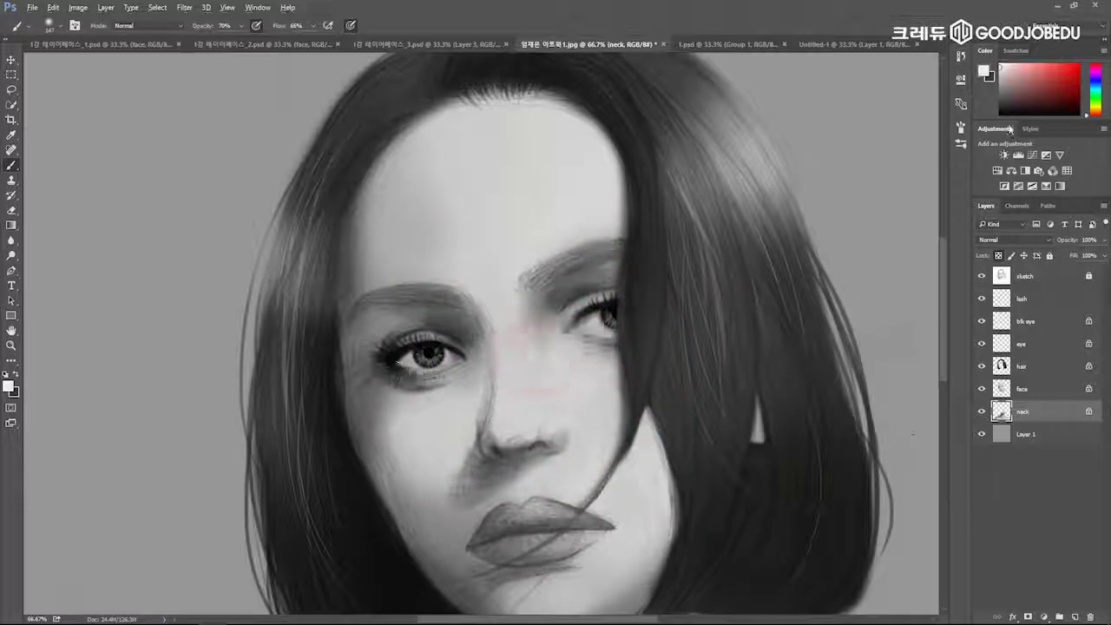
{"action": "left_click_drag", "start_coordinate": [467, 318], "coordinate": [436, 227]}
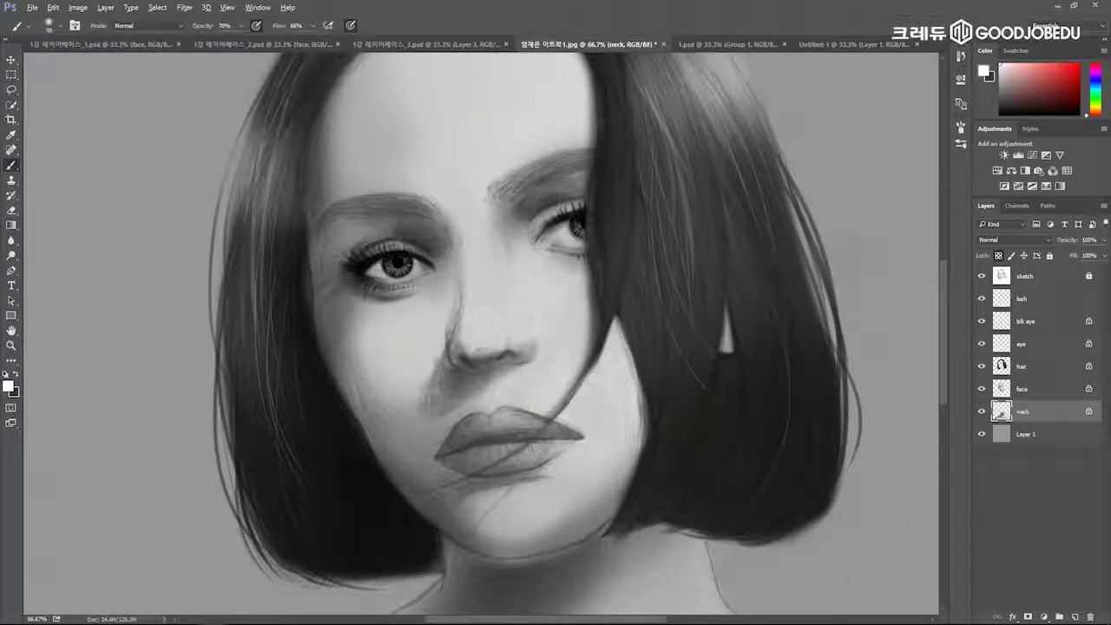
{"action": "left_click", "coordinate": [242, 25]}
{"action": "left_click", "coordinate": [315, 26]}
{"action": "left_click", "coordinate": [493, 327]}
On the face layer, brighten the forehead with a large soft brush in near-white.
{"action": "scroll", "coordinate": [478, 233], "scroll_direction": "up", "scroll_amount": 4}
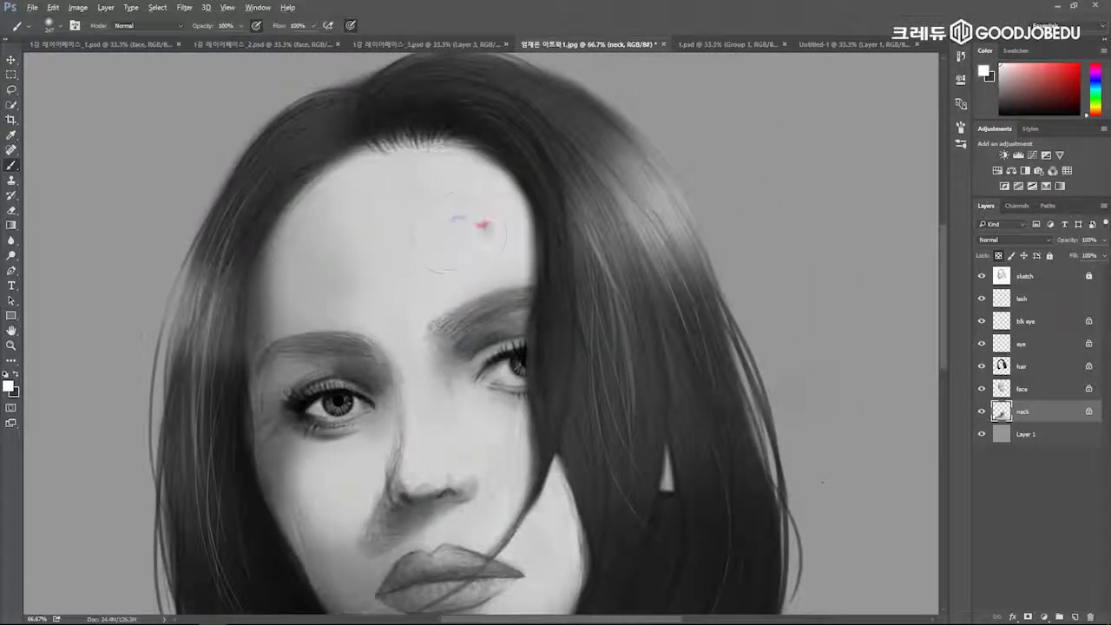
{"action": "left_click", "coordinate": [1028, 389]}
{"action": "mouse_move", "coordinate": [434, 182]}
{"action": "left_mouse_down"}
{"action": "mouse_move", "coordinate": [417, 193]}
{"action": "mouse_move", "coordinate": [434, 236]}
{"action": "mouse_move", "coordinate": [446, 206]}
{"action": "mouse_move", "coordinate": [394, 185]}
{"action": "mouse_move", "coordinate": [423, 170]}
{"action": "left_mouse_up"}
{"action": "left_click_drag", "start_coordinate": [493, 303], "coordinate": [547, 166]}
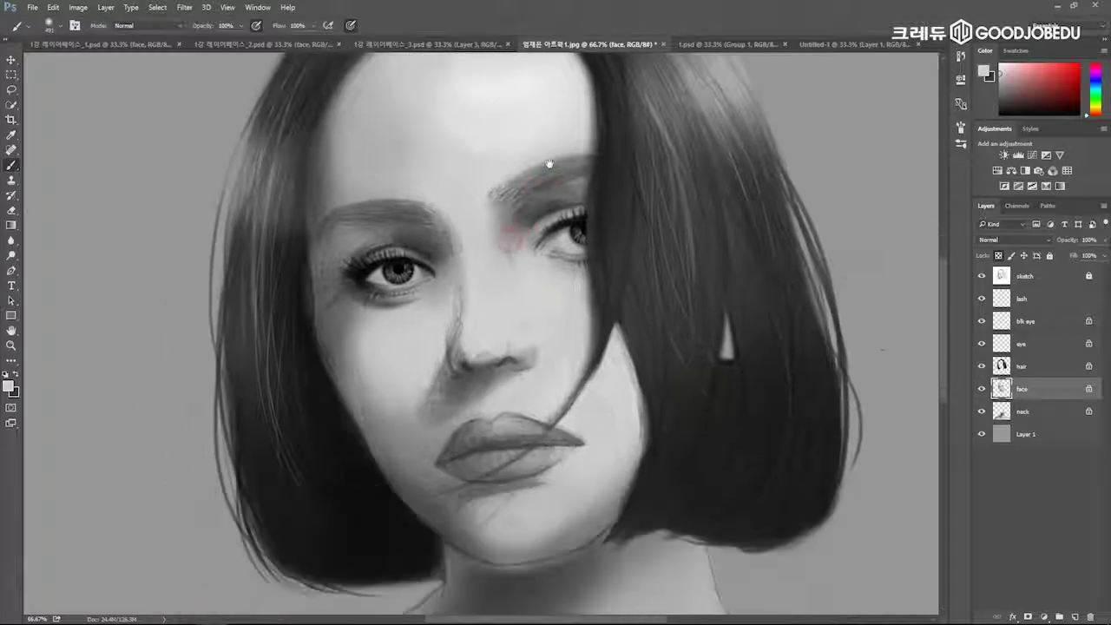
{"action": "left_click_drag", "start_coordinate": [500, 90], "coordinate": [478, 164]}
{"action": "key", "text": "ctrl+minus"}
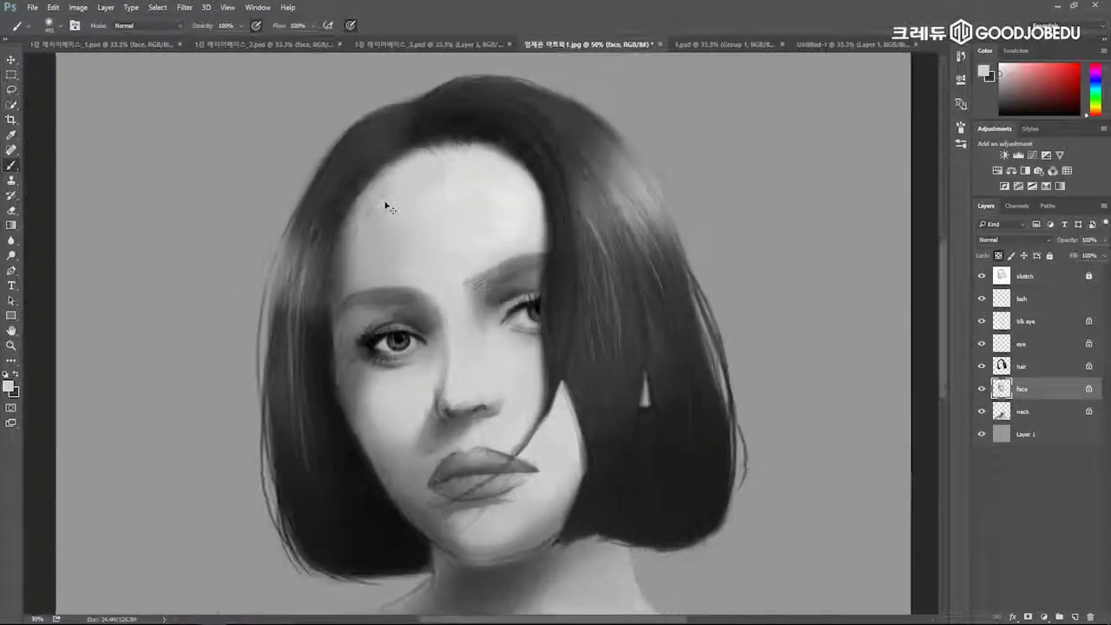
Even out the forehead on the face layer with large soft strokes in sampled light greys.
{"action": "key", "text": "ctrl+minus"}
{"action": "mouse_move", "coordinate": [468, 202]}
{"action": "left_mouse_down"}
{"action": "mouse_move", "coordinate": [445, 215]}
{"action": "mouse_move", "coordinate": [449, 255]}
{"action": "mouse_move", "coordinate": [421, 260]}
{"action": "mouse_move", "coordinate": [414, 227]}
{"action": "mouse_move", "coordinate": [482, 203]}
{"action": "left_mouse_up"}
{"action": "left_click", "coordinate": [456, 179], "text": "alt"}
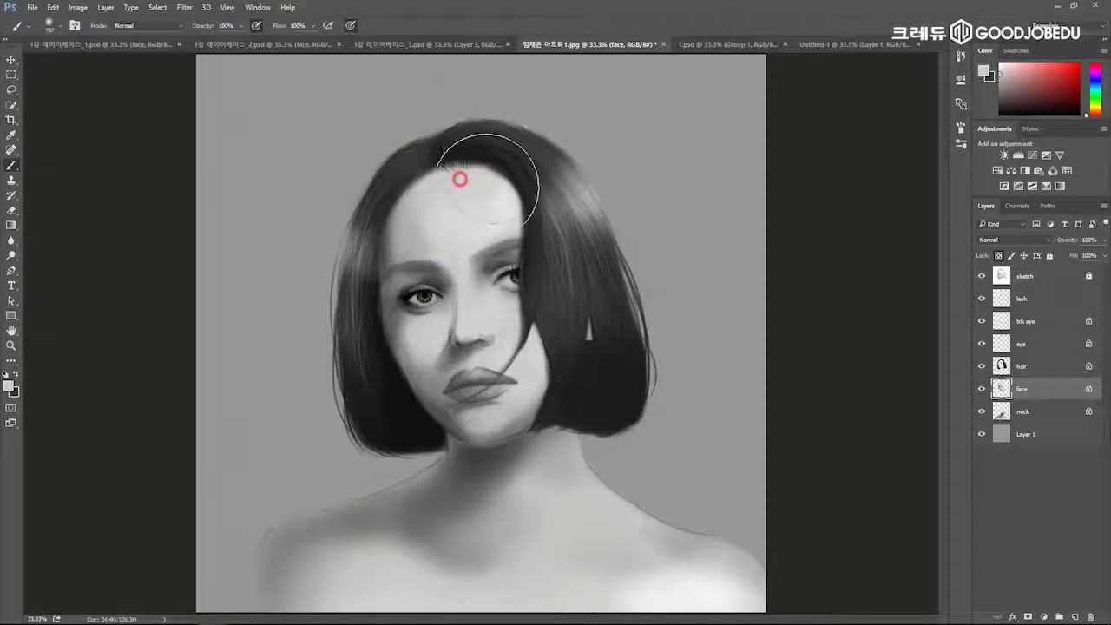
{"action": "left_click", "coordinate": [484, 217]}
{"action": "left_click", "coordinate": [499, 216]}
{"action": "left_click", "coordinate": [448, 219], "text": "alt"}
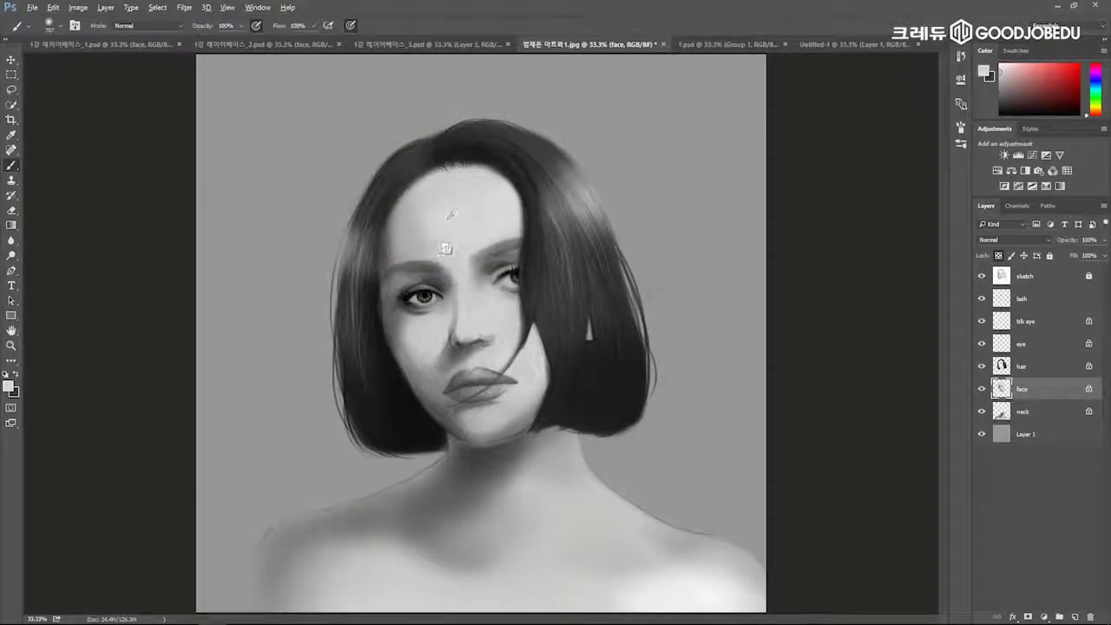
{"action": "mouse_move", "coordinate": [488, 202]}
{"action": "left_mouse_down"}
{"action": "mouse_move", "coordinate": [431, 231]}
{"action": "mouse_move", "coordinate": [439, 212]}
{"action": "left_mouse_up"}
{"action": "key", "text": "ctrl+z"}
{"action": "mouse_move", "coordinate": [503, 204]}
{"action": "left_mouse_down"}
{"action": "mouse_move", "coordinate": [529, 211]}
{"action": "mouse_move", "coordinate": [515, 219]}
{"action": "mouse_move", "coordinate": [496, 193]}
{"action": "mouse_move", "coordinate": [501, 178]}
{"action": "mouse_move", "coordinate": [506, 208]}
{"action": "left_mouse_up"}
{"action": "left_click", "coordinate": [490, 227], "text": "alt"}
{"action": "left_click_drag", "start_coordinate": [485, 187], "coordinate": [488, 175]}
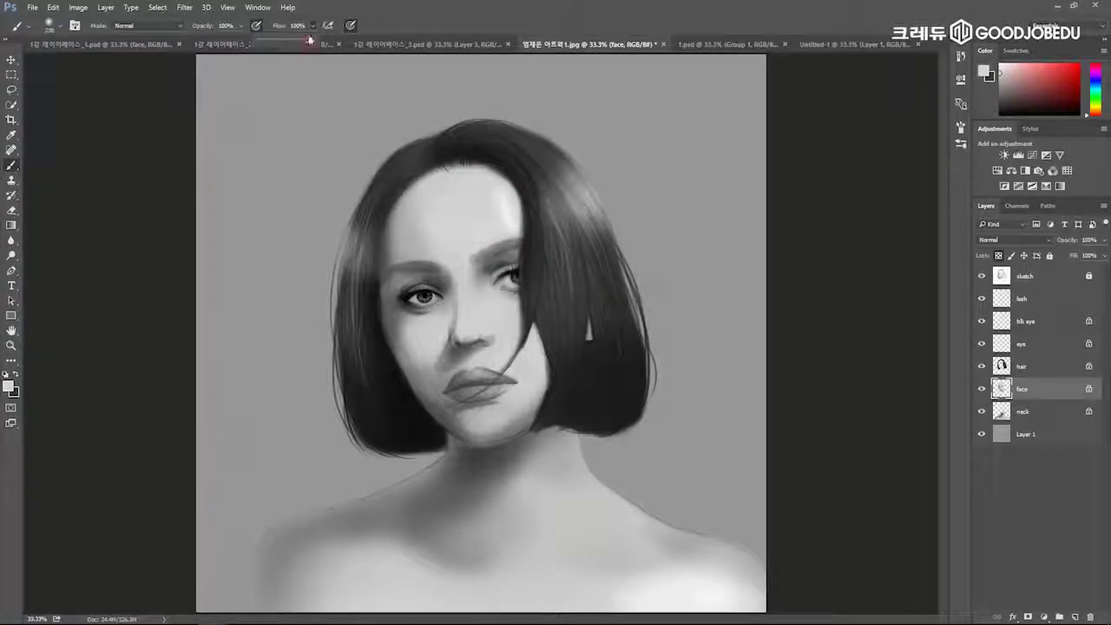
Lower the brush flow to 79% and blend the forehead toward the right-hand hair edge and eyebrows with sampled light tones.
{"action": "left_click_drag", "start_coordinate": [305, 42], "coordinate": [300, 43]}
{"action": "left_click_drag", "start_coordinate": [525, 248], "coordinate": [554, 251]}
{"action": "left_click", "coordinate": [497, 175], "text": "alt"}
{"action": "left_click", "coordinate": [495, 188], "text": "alt"}
{"action": "left_click_drag", "start_coordinate": [495, 176], "coordinate": [516, 231]}
{"action": "mouse_move", "coordinate": [438, 224]}
{"action": "left_mouse_down"}
{"action": "mouse_move", "coordinate": [467, 214]}
{"action": "mouse_move", "coordinate": [490, 239]}
{"action": "mouse_move", "coordinate": [503, 235]}
{"action": "mouse_move", "coordinate": [472, 325]}
{"action": "mouse_move", "coordinate": [527, 228]}
{"action": "left_mouse_up"}
{"action": "left_click", "coordinate": [426, 243]}
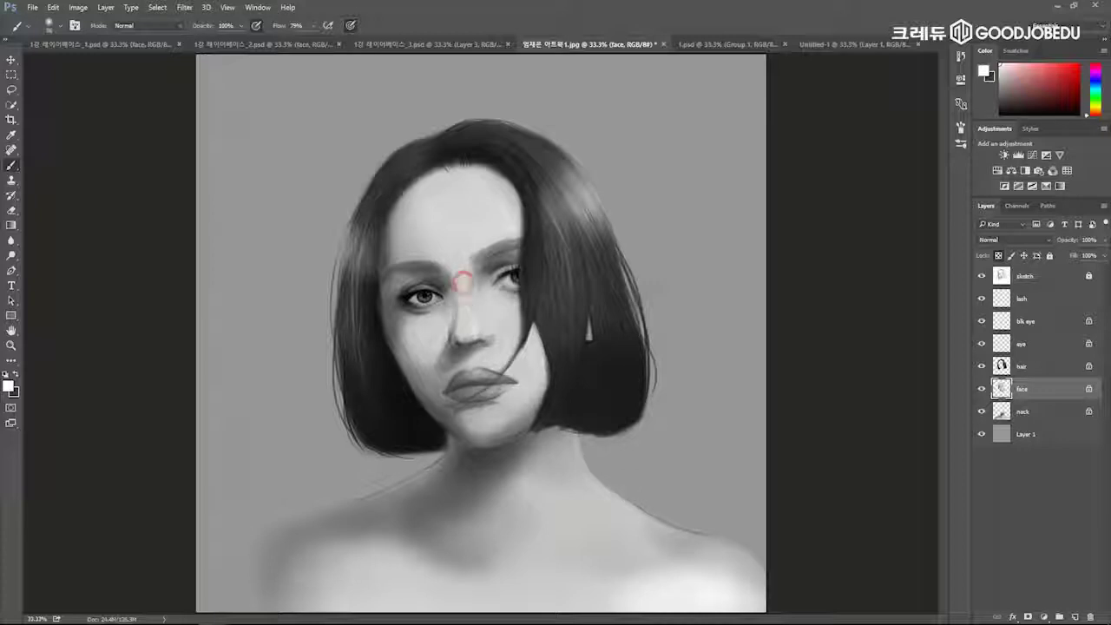
Brighten the nose bridge between the eyebrows in white and blend it into the sampled forehead grey.
{"action": "mouse_move", "coordinate": [467, 278]}
{"action": "left_mouse_down"}
{"action": "mouse_move", "coordinate": [465, 244]}
{"action": "mouse_move", "coordinate": [464, 285]}
{"action": "mouse_move", "coordinate": [460, 269]}
{"action": "left_mouse_up"}
{"action": "left_click", "coordinate": [465, 245], "text": "alt"}
{"action": "right_click", "coordinate": [455, 257], "text": "alt"}
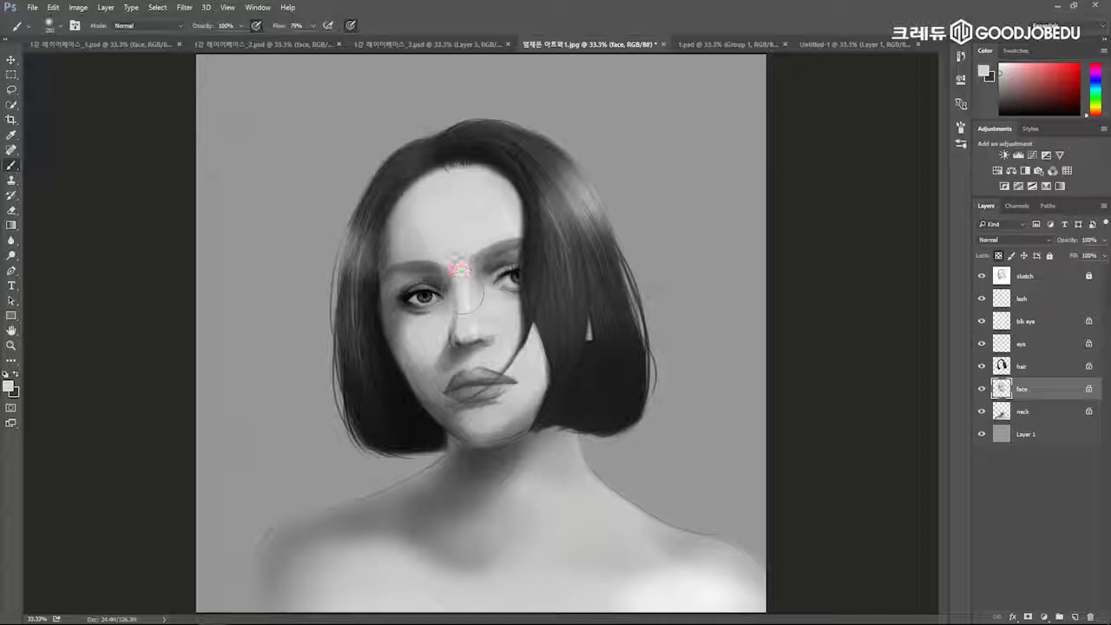
{"action": "right_click", "coordinate": [493, 348], "text": "alt"}
{"action": "key", "text": "x"}
Add a light edge at the cupid's bow and shade the philtrum with small strokes in sampled greys.
{"action": "scroll", "coordinate": [480, 341], "scroll_direction": "up", "scroll_amount": 5}
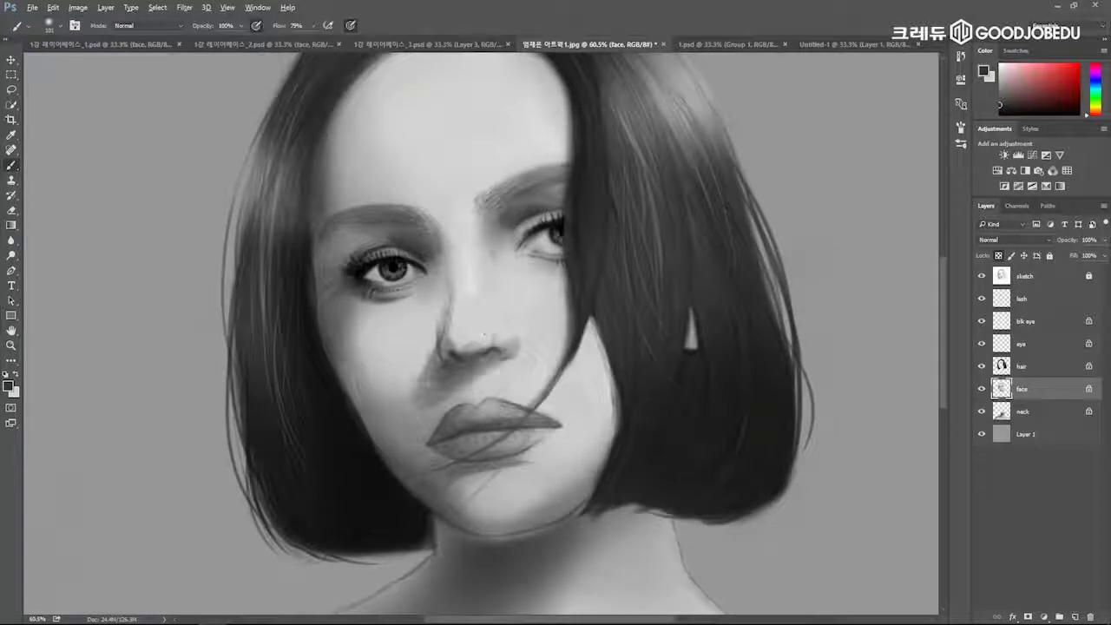
{"action": "key", "text": "x"}
{"action": "right_click", "coordinate": [494, 380], "text": "alt"}
{"action": "key", "text": "ctrl+plus"}
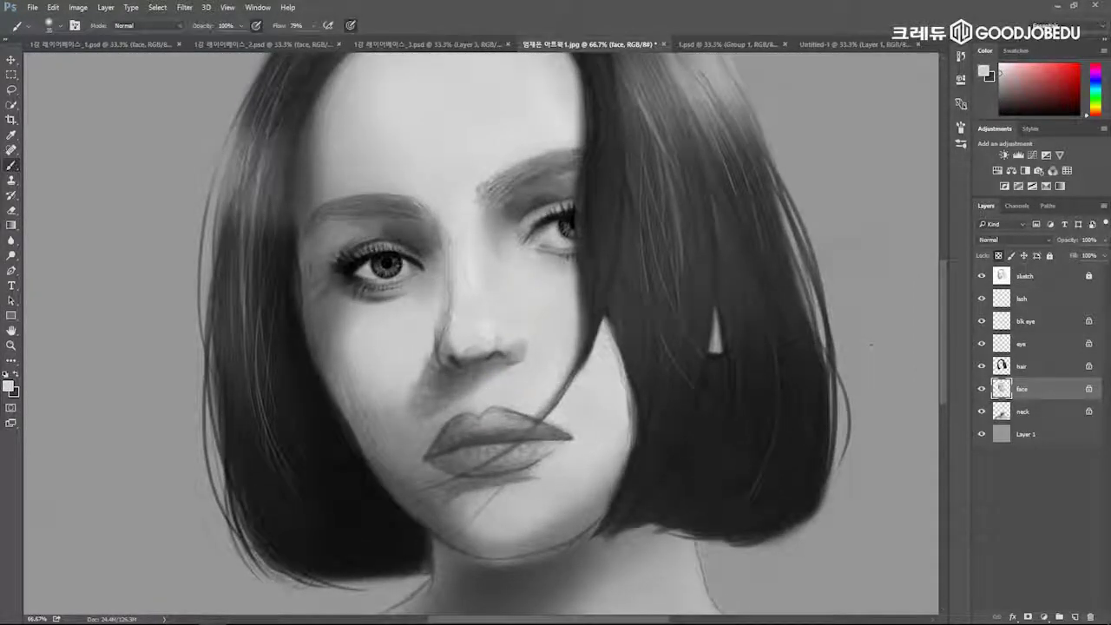
{"action": "right_click", "coordinate": [508, 397], "text": "alt"}
{"action": "left_click", "coordinate": [483, 399]}
{"action": "right_click", "coordinate": [478, 397], "text": "alt"}
{"action": "left_click", "coordinate": [475, 371], "text": "alt"}
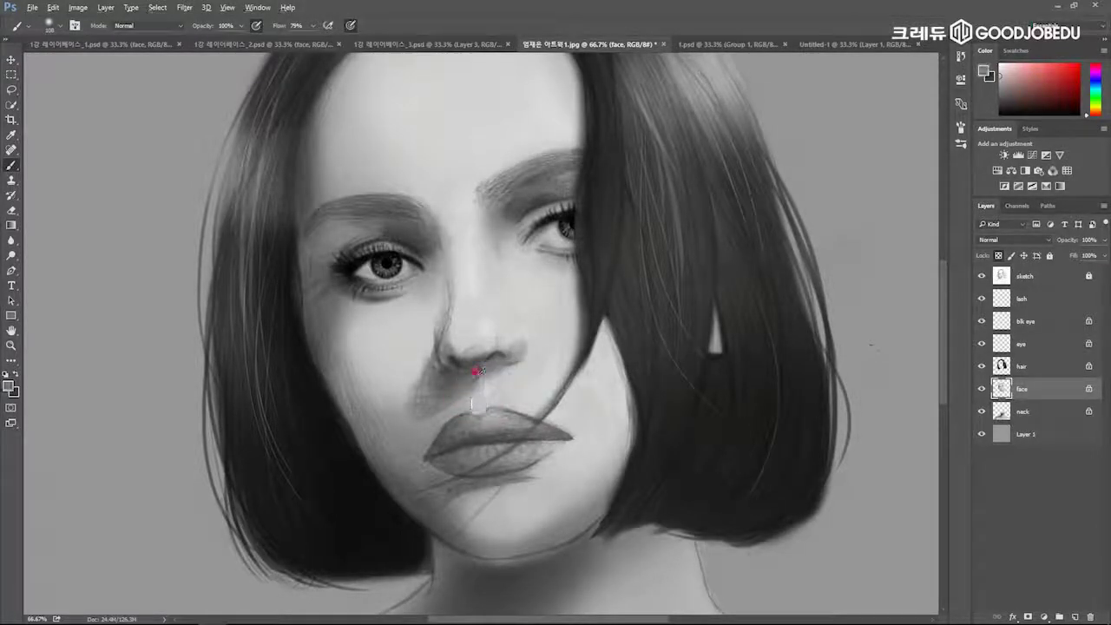
{"action": "left_click", "coordinate": [483, 382], "text": "alt"}
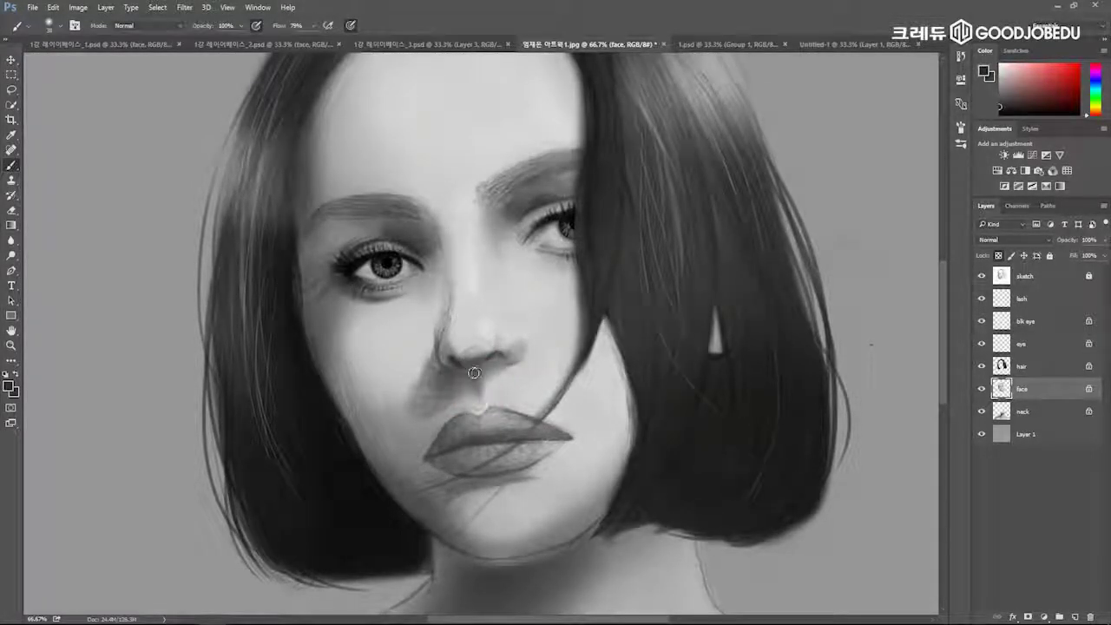
Deepen the nostrils and soften the shadow under the nose with sampled dark and mid greys.
{"action": "right_click", "coordinate": [451, 382], "text": "alt"}
{"action": "mouse_move", "coordinate": [456, 382]}
{"action": "left_mouse_down"}
{"action": "mouse_move", "coordinate": [492, 373]}
{"action": "mouse_move", "coordinate": [460, 381]}
{"action": "left_mouse_up"}
{"action": "right_click", "coordinate": [502, 375], "text": "alt"}
{"action": "left_click", "coordinate": [482, 382], "text": "alt"}
{"action": "right_click", "coordinate": [519, 362], "text": "alt"}
{"action": "right_click", "coordinate": [453, 352], "text": "alt"}
{"action": "left_click", "coordinate": [478, 374], "text": "alt"}
{"action": "left_click_drag", "start_coordinate": [467, 364], "coordinate": [476, 361]}
{"action": "left_click", "coordinate": [479, 347], "text": "alt"}
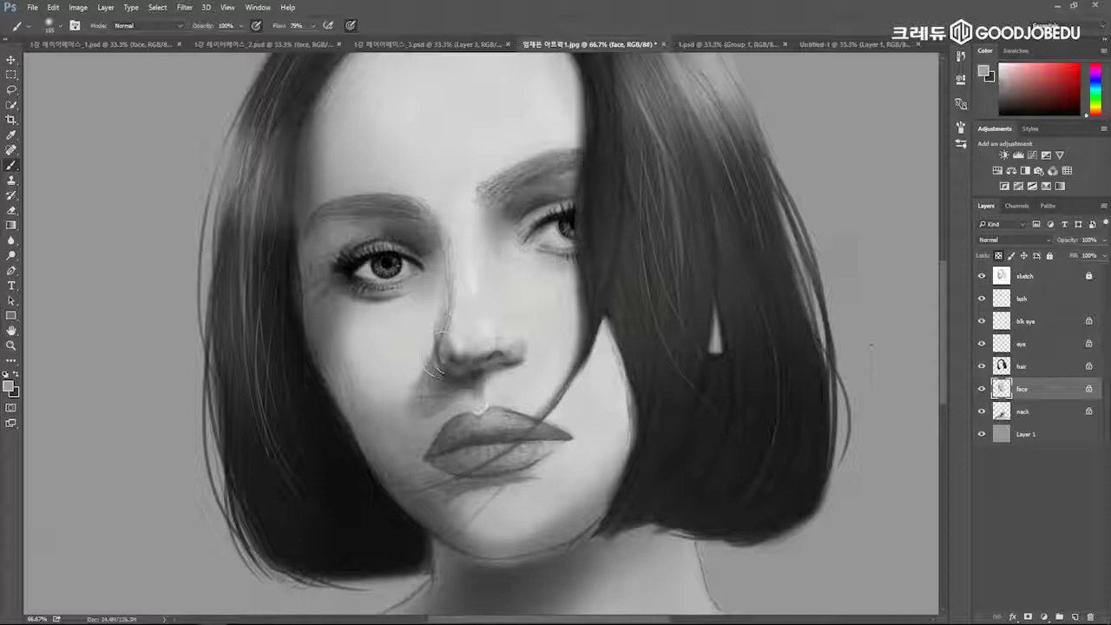
{"action": "left_click", "coordinate": [469, 369], "text": "alt"}
{"action": "left_click_drag", "start_coordinate": [509, 380], "coordinate": [485, 380]}
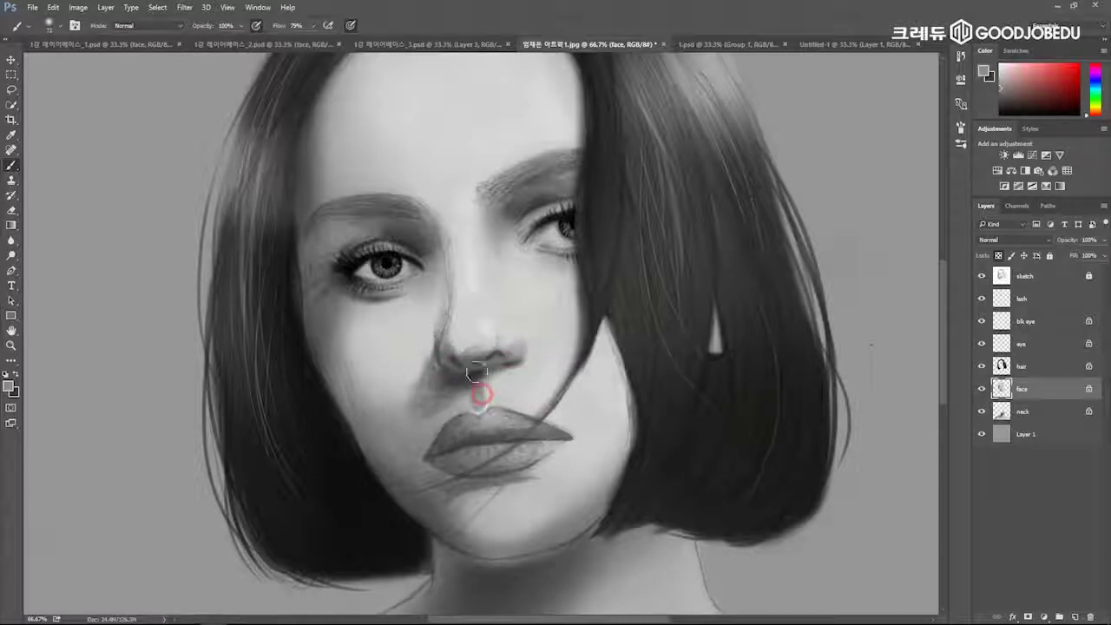
Lighten the skin along the upper lip's edge and blend the shadow above the left-hand half of the lip.
{"action": "left_click", "coordinate": [490, 399], "text": "alt"}
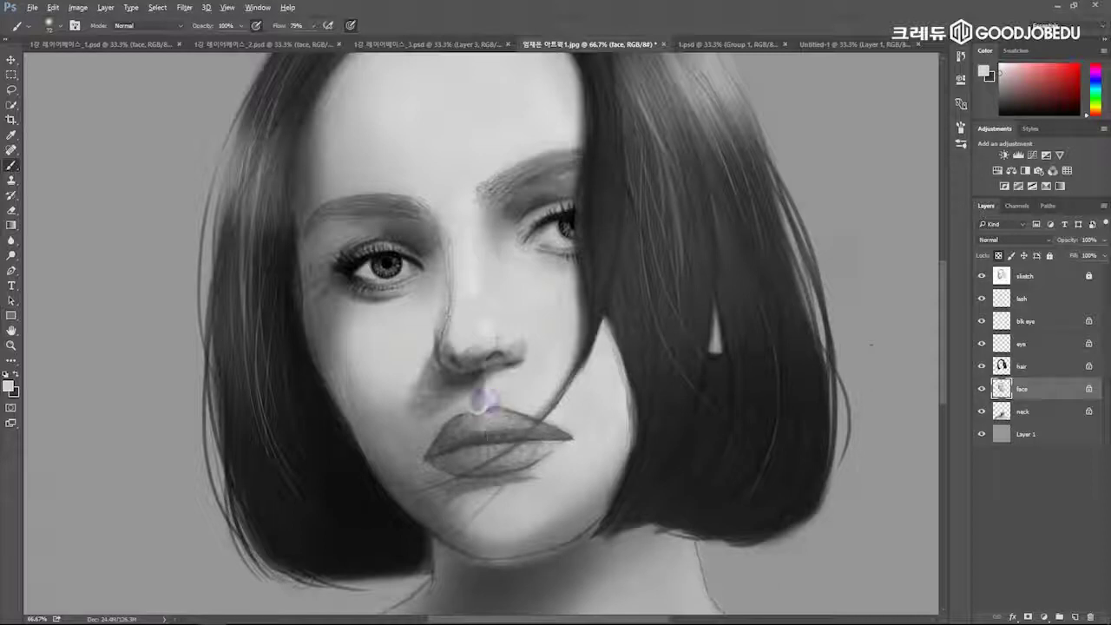
{"action": "left_click", "coordinate": [516, 412], "text": "alt"}
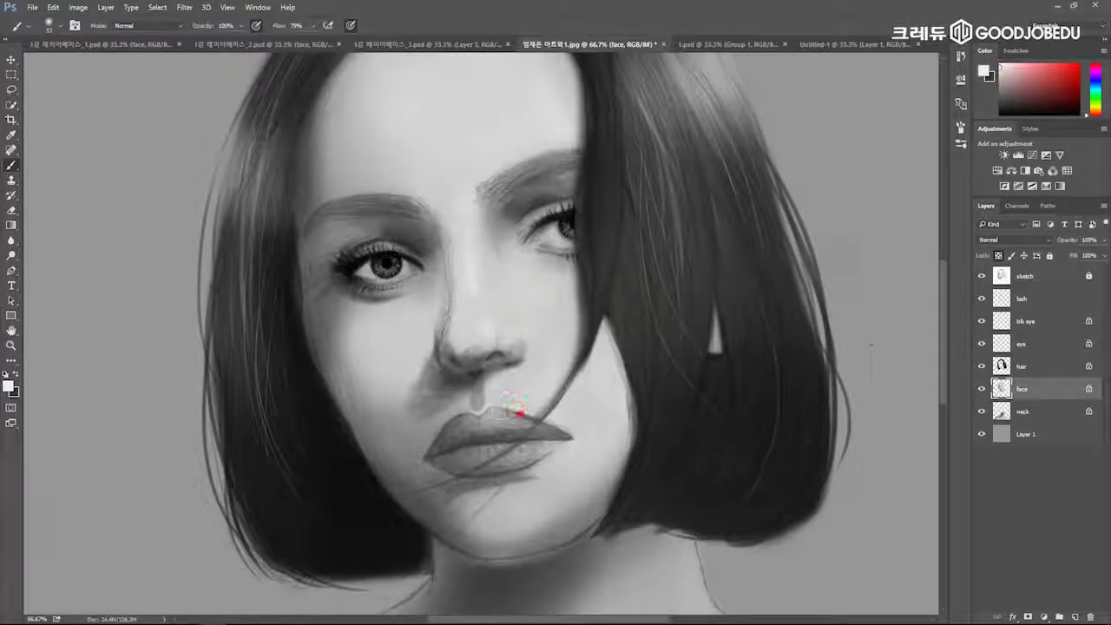
{"action": "right_click", "coordinate": [455, 403]}
{"action": "left_click", "coordinate": [451, 396], "text": "alt"}
{"action": "right_click", "coordinate": [451, 396], "text": "alt"}
{"action": "mouse_move", "coordinate": [450, 396]}
{"action": "left_mouse_down"}
{"action": "mouse_move", "coordinate": [437, 419]}
{"action": "mouse_move", "coordinate": [451, 441]}
{"action": "left_mouse_up"}
{"action": "left_click", "coordinate": [471, 418], "text": "alt"}
{"action": "right_click", "coordinate": [465, 424], "text": "alt"}
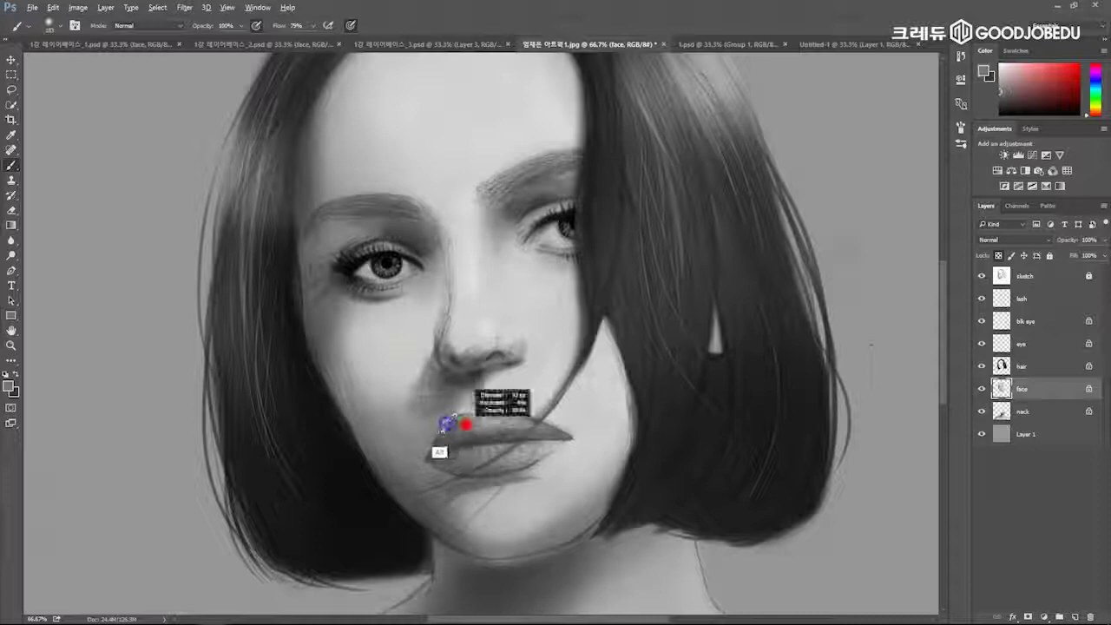
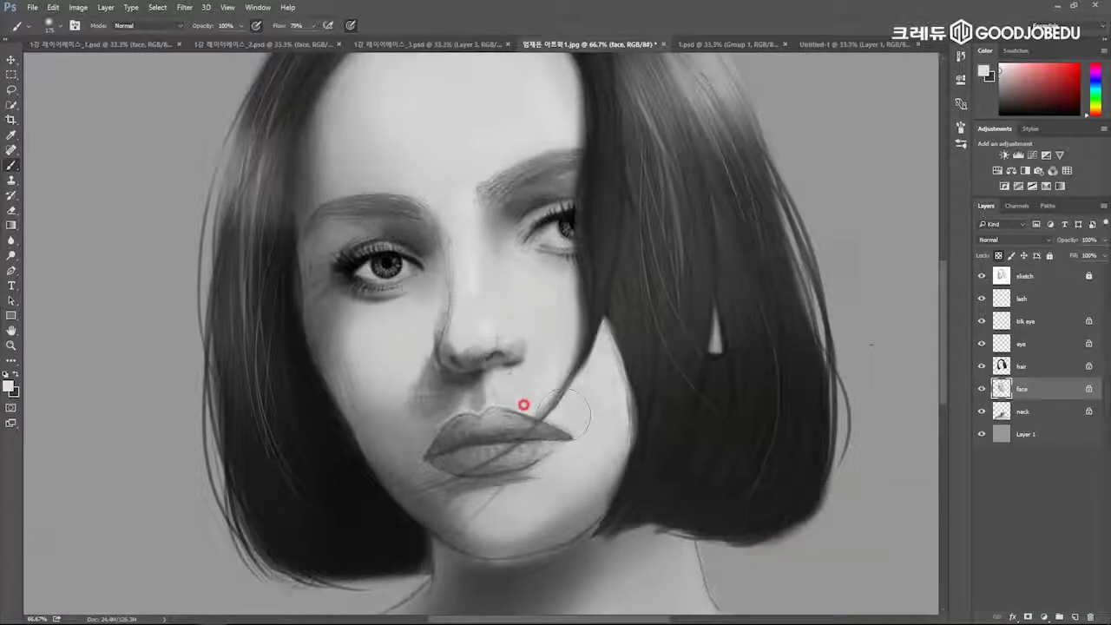
Highlight the chin in light grey and shade the right-hand jaw edge with a large soft brush.
{"action": "mouse_move", "coordinate": [518, 512]}
{"action": "left_mouse_down"}
{"action": "mouse_move", "coordinate": [533, 511]}
{"action": "mouse_move", "coordinate": [526, 526]}
{"action": "mouse_move", "coordinate": [511, 519]}
{"action": "left_mouse_up"}
{"action": "right_click", "coordinate": [518, 512], "text": "alt"}
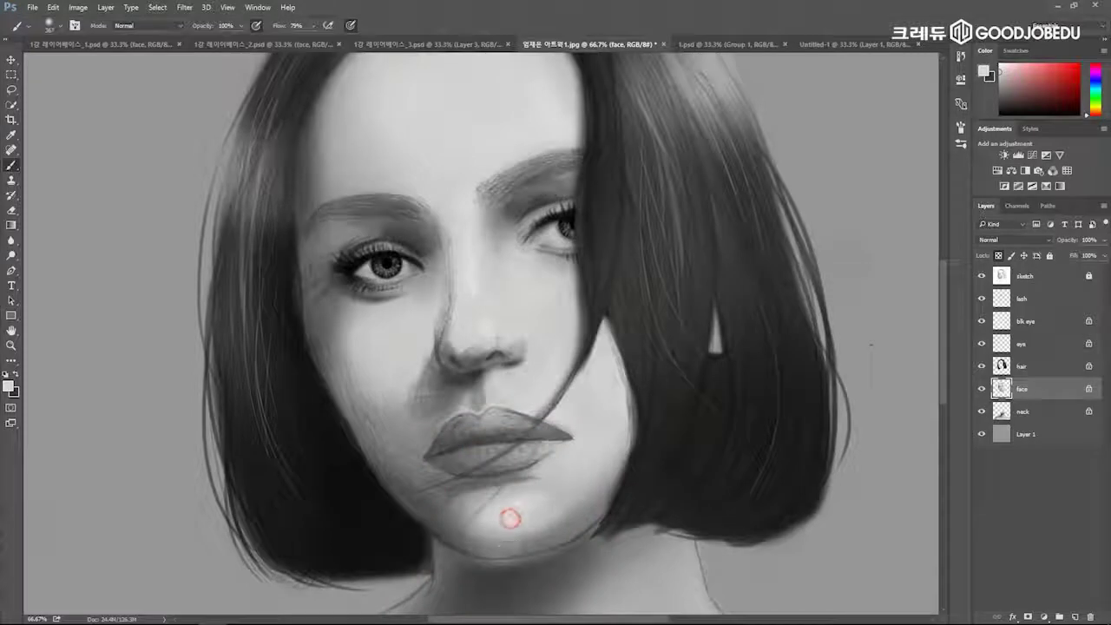
{"action": "left_click", "coordinate": [540, 531], "text": "alt"}
{"action": "mouse_move", "coordinate": [587, 523]}
{"action": "left_mouse_down"}
{"action": "mouse_move", "coordinate": [609, 516]}
{"action": "mouse_move", "coordinate": [597, 493]}
{"action": "left_mouse_up"}
{"action": "mouse_move", "coordinate": [640, 382]}
{"action": "left_mouse_down"}
{"action": "mouse_move", "coordinate": [619, 520]}
{"action": "mouse_move", "coordinate": [649, 487]}
{"action": "left_mouse_up"}
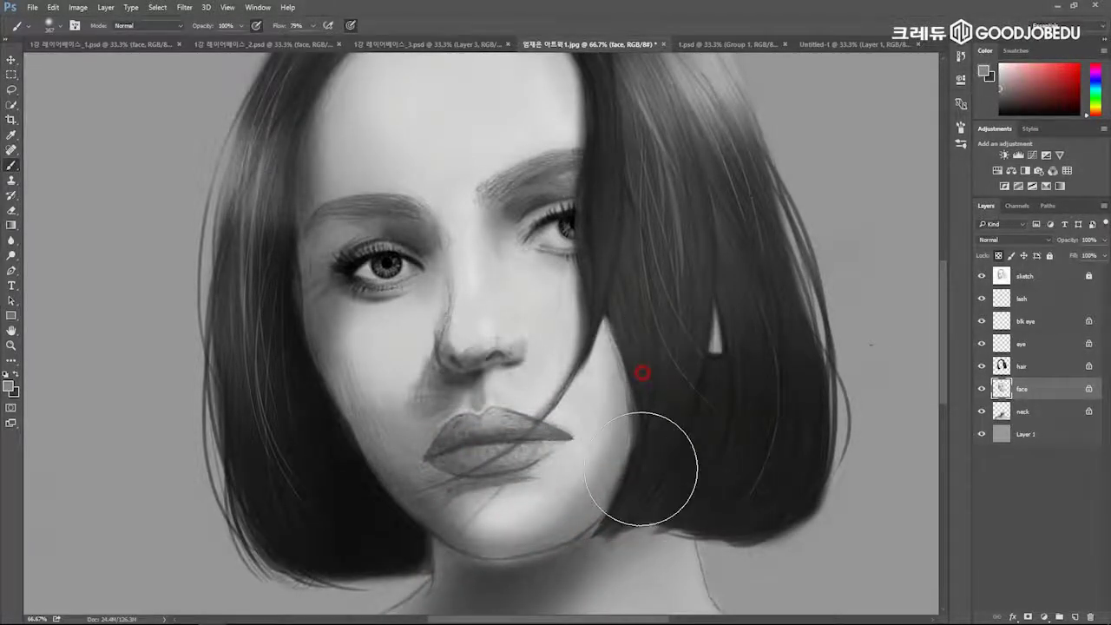
Smooth the cheek beside the right-hand nostril with sampled light greys.
{"action": "right_click", "coordinate": [591, 378], "text": "alt"}
{"action": "left_click", "coordinate": [519, 365], "text": "alt"}
{"action": "left_click", "coordinate": [524, 332], "text": "alt"}
{"action": "left_click", "coordinate": [523, 364], "text": "alt"}
Darken both lips with a smaller soft brush in a sampled dark grey and touch up the philtrum.
{"action": "right_click", "coordinate": [533, 438], "text": "alt"}
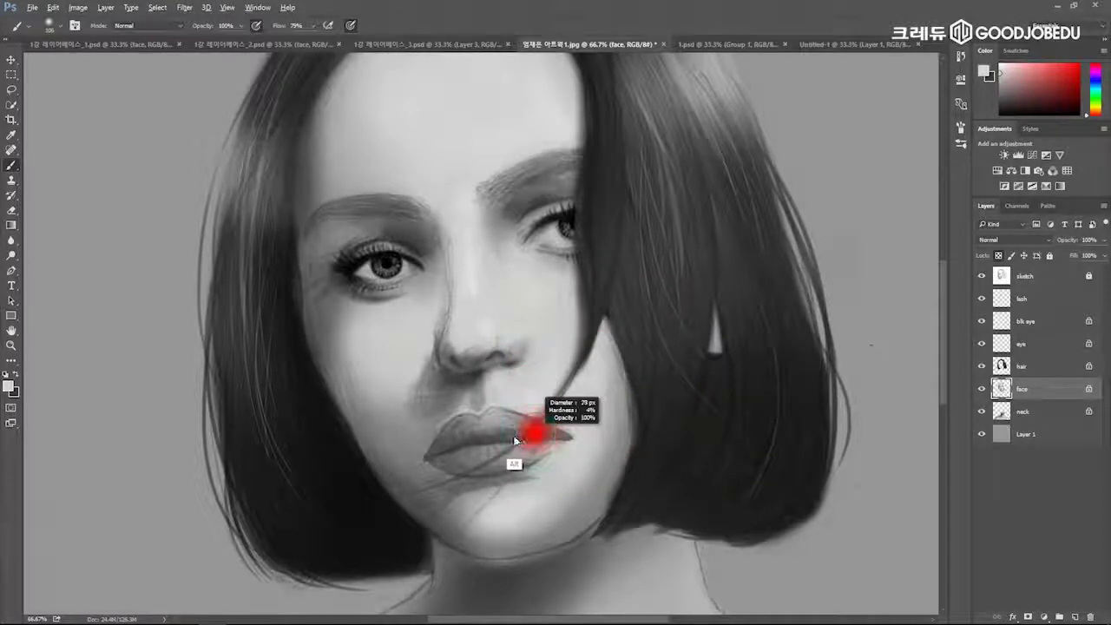
{"action": "left_click", "coordinate": [592, 248], "text": "alt"}
{"action": "left_click_drag", "start_coordinate": [512, 476], "coordinate": [529, 476]}
{"action": "mouse_move", "coordinate": [456, 458]}
{"action": "left_mouse_down"}
{"action": "mouse_move", "coordinate": [481, 470]}
{"action": "mouse_move", "coordinate": [469, 454]}
{"action": "mouse_move", "coordinate": [510, 447]}
{"action": "mouse_move", "coordinate": [448, 462]}
{"action": "mouse_move", "coordinate": [544, 451]}
{"action": "mouse_move", "coordinate": [470, 460]}
{"action": "mouse_move", "coordinate": [471, 444]}
{"action": "mouse_move", "coordinate": [448, 444]}
{"action": "mouse_move", "coordinate": [463, 425]}
{"action": "mouse_move", "coordinate": [485, 440]}
{"action": "mouse_move", "coordinate": [504, 427]}
{"action": "mouse_move", "coordinate": [494, 432]}
{"action": "mouse_move", "coordinate": [542, 440]}
{"action": "left_mouse_up"}
{"action": "left_click", "coordinate": [542, 440], "text": "alt"}
{"action": "mouse_move", "coordinate": [508, 372]}
{"action": "left_mouse_down"}
{"action": "mouse_move", "coordinate": [509, 390]}
{"action": "mouse_move", "coordinate": [486, 396]}
{"action": "left_mouse_up"}
Paint a light highlight on the right-hand part of the lower lip in a sampled skin tone.
{"action": "left_click", "coordinate": [486, 399], "text": "alt"}
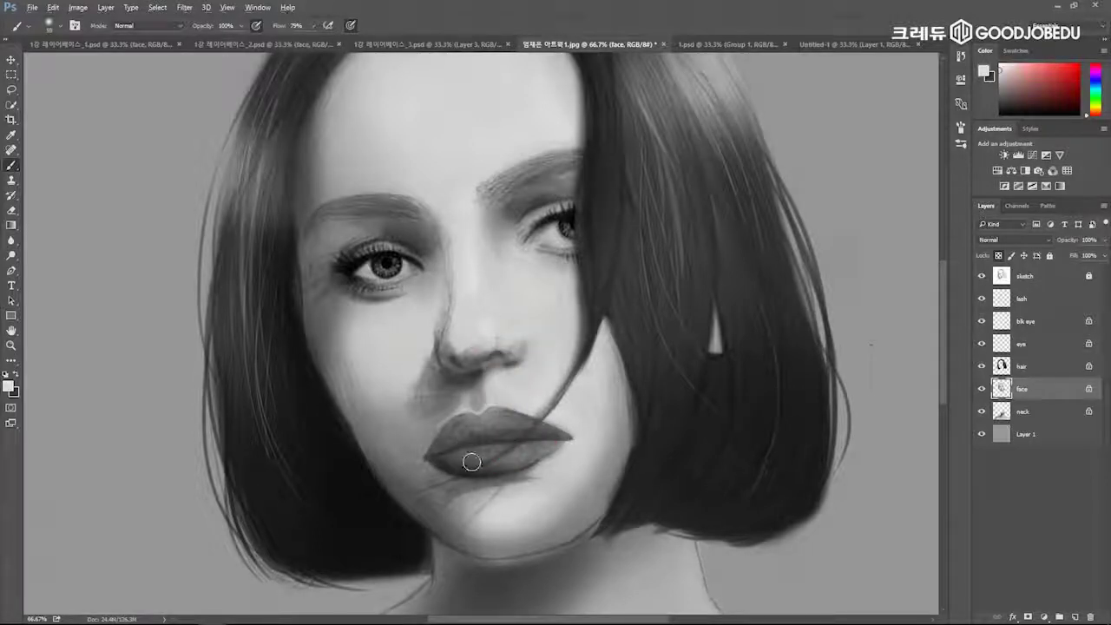
{"action": "right_click", "coordinate": [522, 445], "text": "alt"}
{"action": "left_click_drag", "start_coordinate": [519, 461], "coordinate": [521, 449]}
Shade the upper lip and darken the parting line between the lips with sampled dark greys.
{"action": "left_click", "coordinate": [463, 423], "text": "alt"}
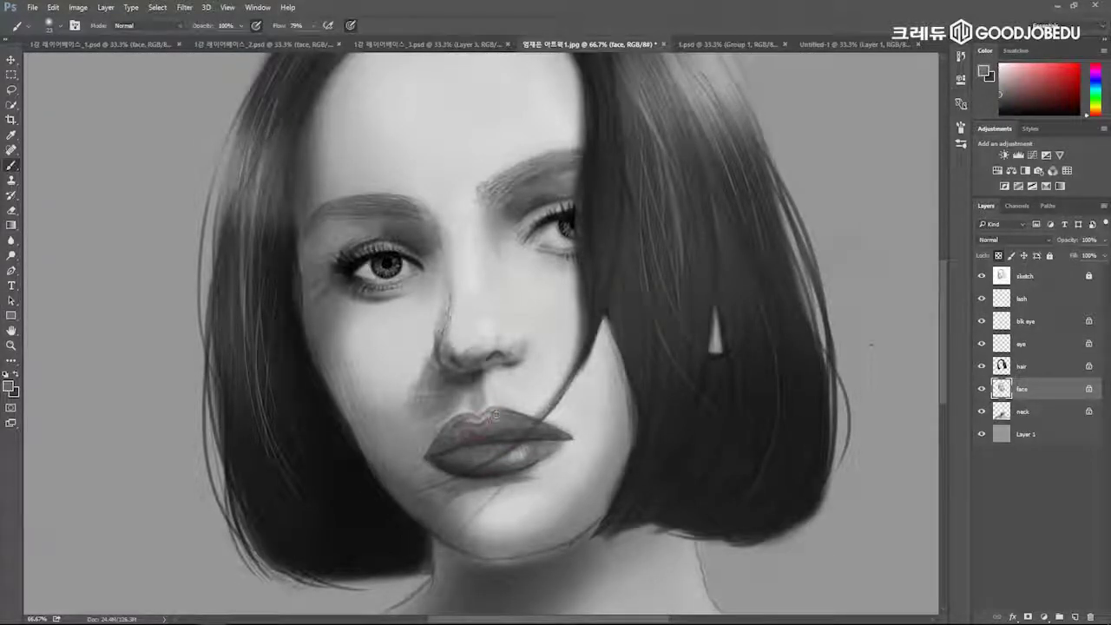
{"action": "right_click", "coordinate": [517, 421], "text": "alt"}
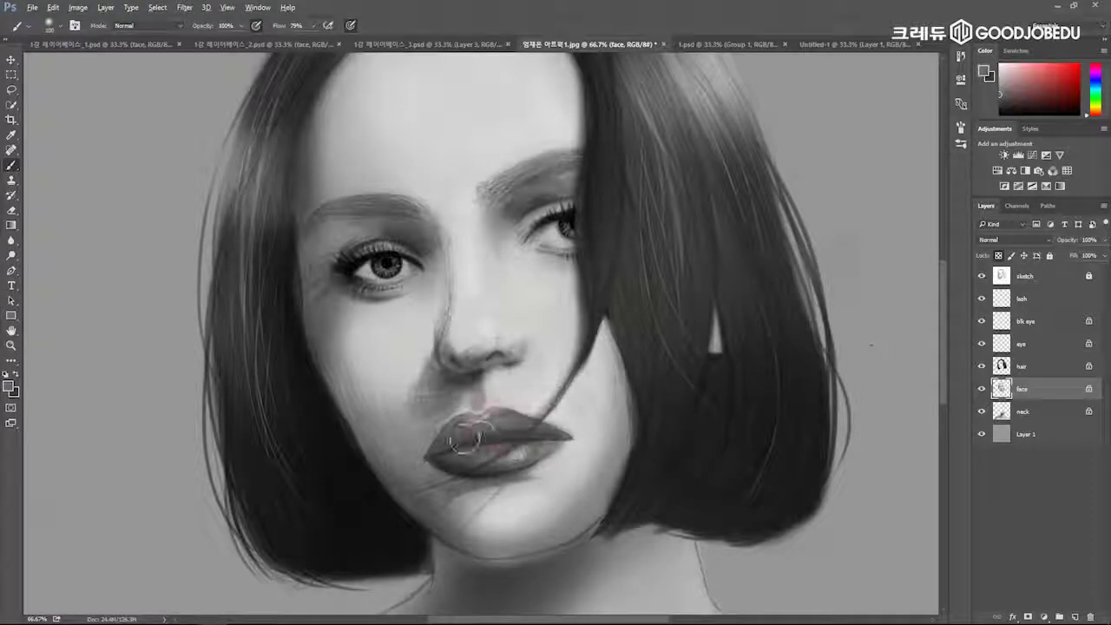
{"action": "left_click_drag", "start_coordinate": [493, 447], "coordinate": [466, 444]}
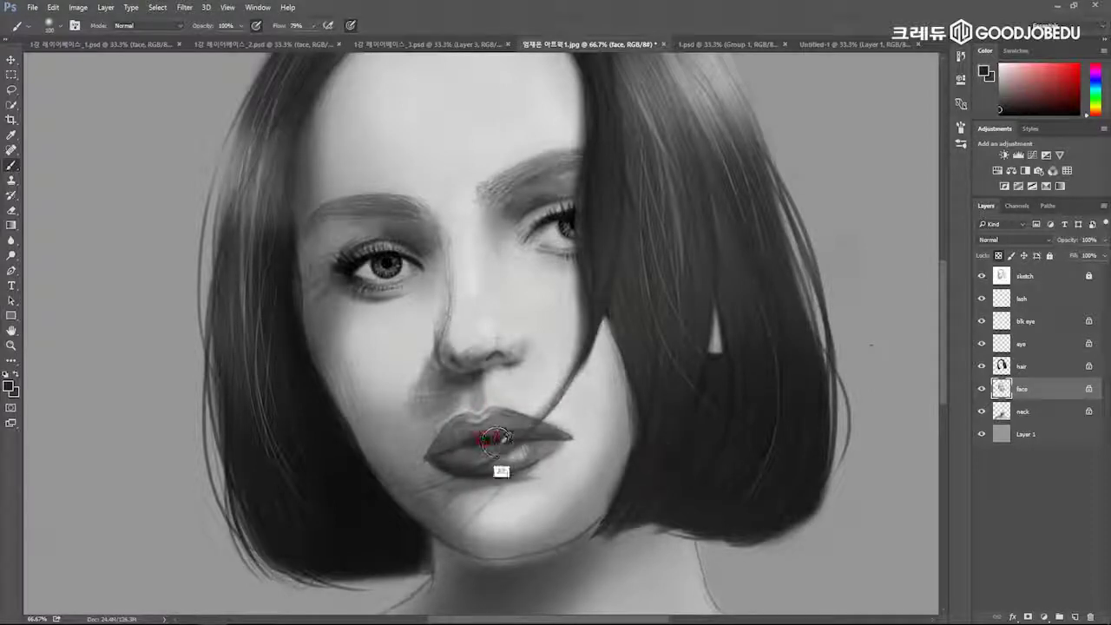
{"action": "right_click", "coordinate": [493, 442], "text": "alt"}
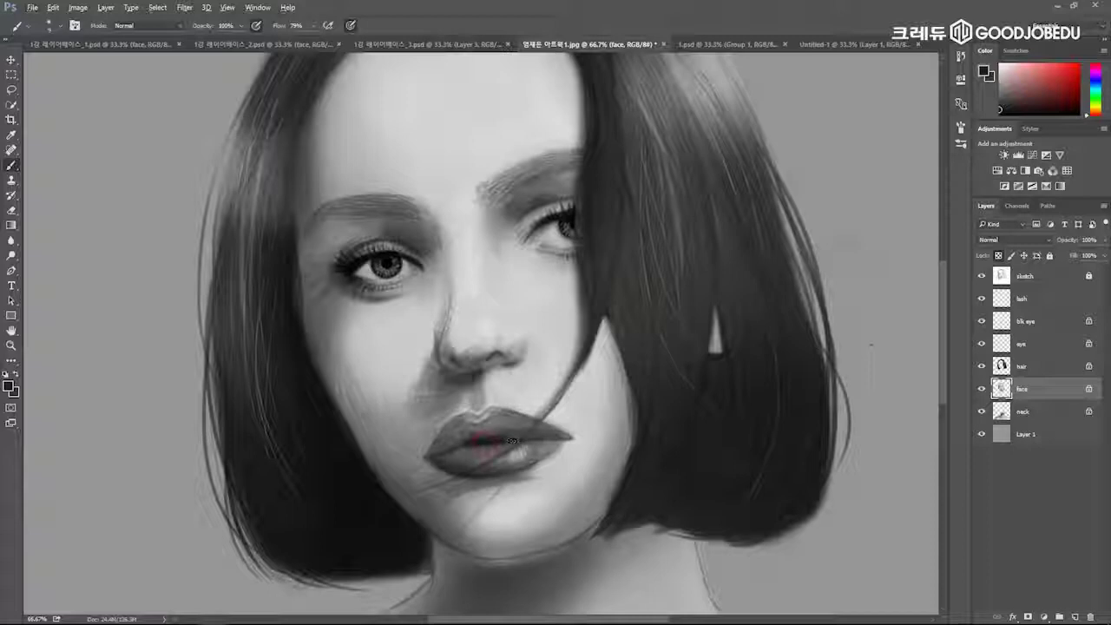
Define both mouth corners in dark grey and clean the skin around the right-hand corner in light grey.
{"action": "right_click", "coordinate": [551, 438], "text": "alt"}
{"action": "left_click_drag", "start_coordinate": [564, 438], "coordinate": [538, 432]}
{"action": "left_click_drag", "start_coordinate": [427, 457], "coordinate": [431, 455]}
{"action": "left_click", "coordinate": [581, 461], "text": "alt"}
{"action": "left_click_drag", "start_coordinate": [581, 427], "coordinate": [585, 436]}
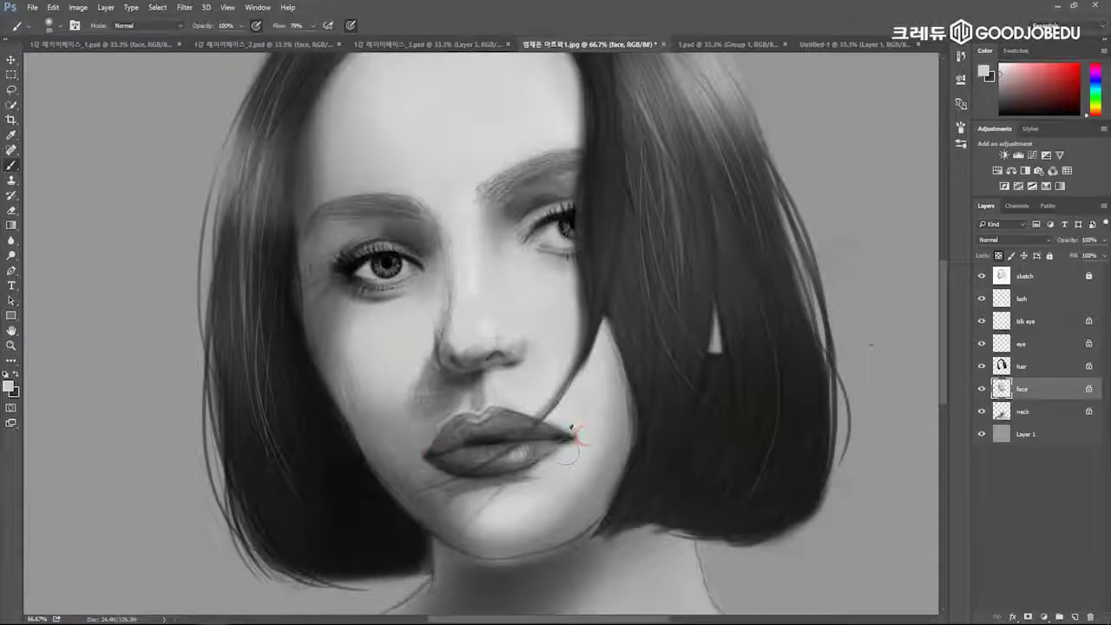
Deepen the upper lip along its full width with soft strokes in a sampled dark grey.
{"action": "left_click", "coordinate": [498, 432], "text": "alt"}
{"action": "left_click_drag", "start_coordinate": [507, 429], "coordinate": [476, 441]}
{"action": "left_click", "coordinate": [472, 435]}
{"action": "right_click", "coordinate": [464, 440], "text": "alt"}
{"action": "left_click", "coordinate": [460, 430]}
{"action": "left_click", "coordinate": [496, 425]}
{"action": "left_click", "coordinate": [531, 430]}
Blend the lower lip and the skin below it toward the chin with sampled greys.
{"action": "left_click", "coordinate": [473, 454], "text": "alt"}
{"action": "mouse_move", "coordinate": [492, 460]}
{"action": "left_mouse_down"}
{"action": "mouse_move", "coordinate": [451, 460]}
{"action": "mouse_move", "coordinate": [512, 468]}
{"action": "mouse_move", "coordinate": [471, 492]}
{"action": "mouse_move", "coordinate": [508, 488]}
{"action": "mouse_move", "coordinate": [538, 511]}
{"action": "mouse_move", "coordinate": [496, 508]}
{"action": "mouse_move", "coordinate": [556, 516]}
{"action": "left_mouse_up"}
{"action": "left_click", "coordinate": [466, 459], "text": "alt"}
{"action": "left_click", "coordinate": [488, 483], "text": "alt"}
{"action": "left_click", "coordinate": [507, 516]}
Model the right-hand lower cheek and jawline with large soft strokes in sampled light and mid greys.
{"action": "left_click", "coordinate": [379, 375], "text": "alt"}
{"action": "left_click_drag", "start_coordinate": [569, 470], "coordinate": [623, 457]}
{"action": "left_click", "coordinate": [622, 458], "text": "alt"}
{"action": "mouse_move", "coordinate": [571, 531]}
{"action": "left_mouse_down"}
{"action": "mouse_move", "coordinate": [592, 486]}
{"action": "mouse_move", "coordinate": [552, 552]}
{"action": "left_mouse_up"}
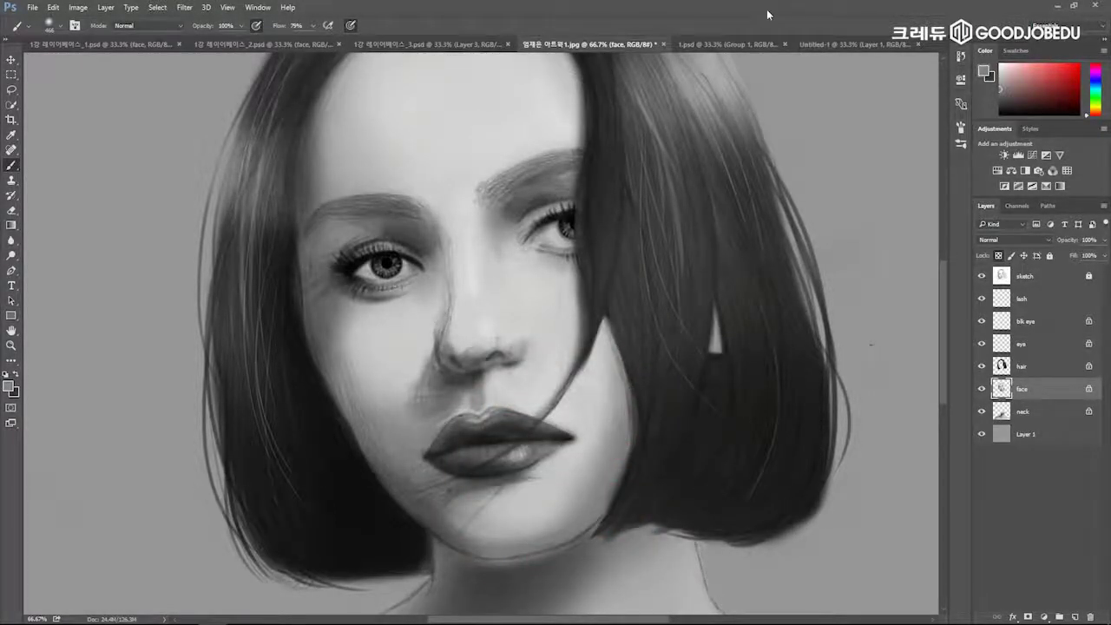
Brighten the inner corner of the left-hand eye with a small soft brush in near-white.
{"action": "key", "text": "ctrl+0"}
{"action": "left_click_drag", "start_coordinate": [488, 354], "coordinate": [467, 357]}
{"action": "mouse_move", "coordinate": [423, 297]}
{"action": "left_mouse_down"}
{"action": "mouse_move", "coordinate": [446, 302]}
{"action": "mouse_move", "coordinate": [420, 298]}
{"action": "left_mouse_up"}
{"action": "key", "text": "ctrl+1"}
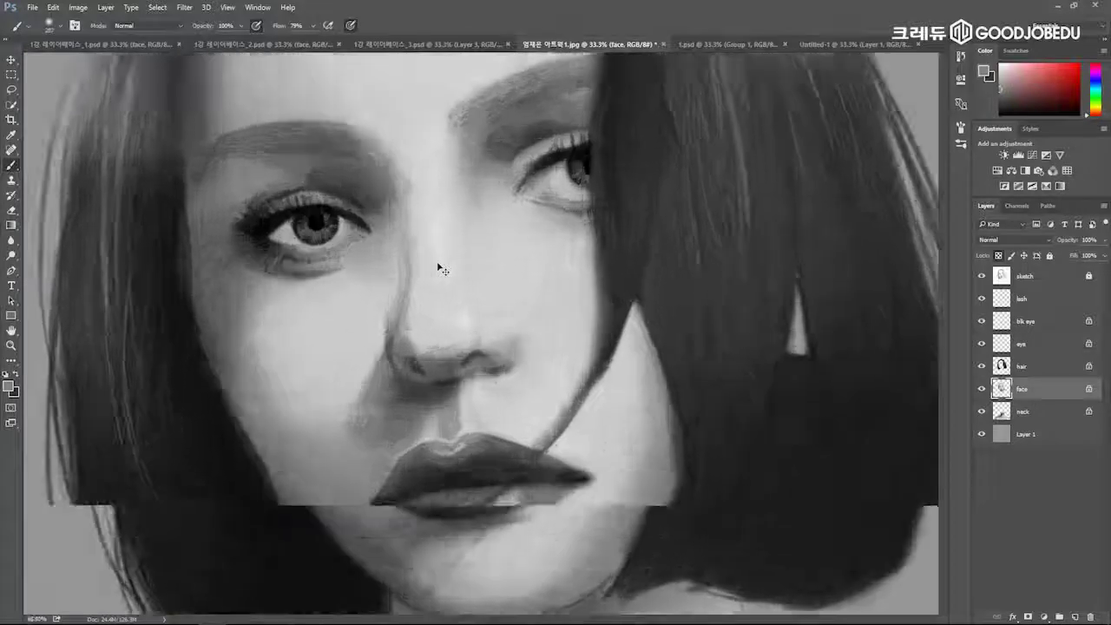
{"action": "key", "text": "ctrl+plus"}
{"action": "left_click_drag", "start_coordinate": [184, 236], "coordinate": [409, 359]}
{"action": "mouse_move", "coordinate": [475, 280]}
{"action": "left_mouse_down"}
{"action": "mouse_move", "coordinate": [432, 294]}
{"action": "mouse_move", "coordinate": [326, 285]}
{"action": "left_mouse_up"}
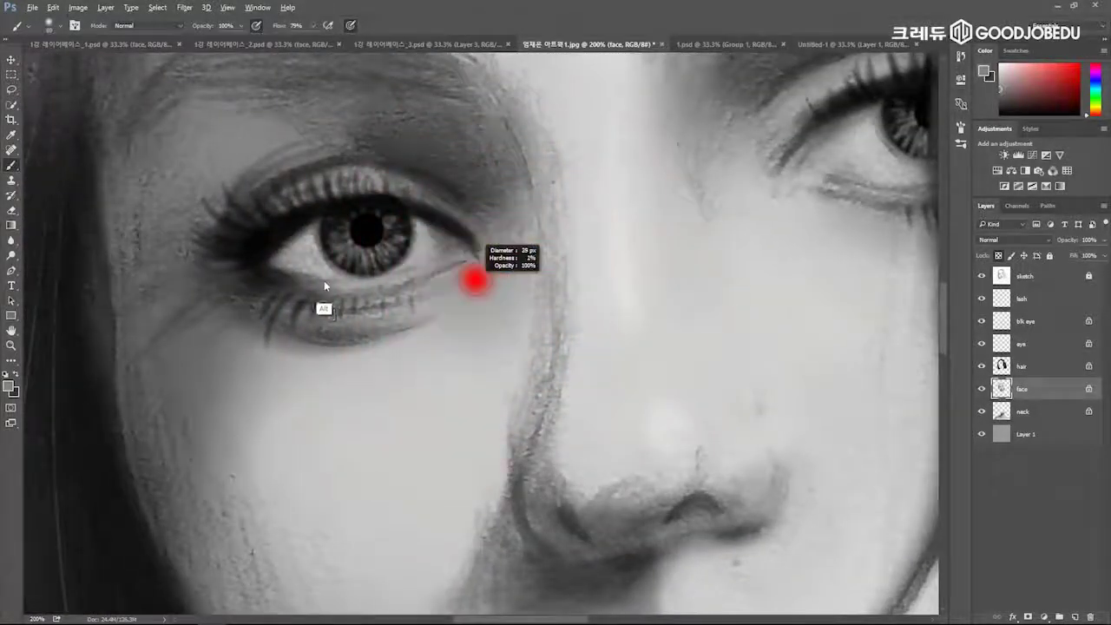
{"action": "scroll", "coordinate": [429, 268], "scroll_direction": "up", "scroll_amount": 3}
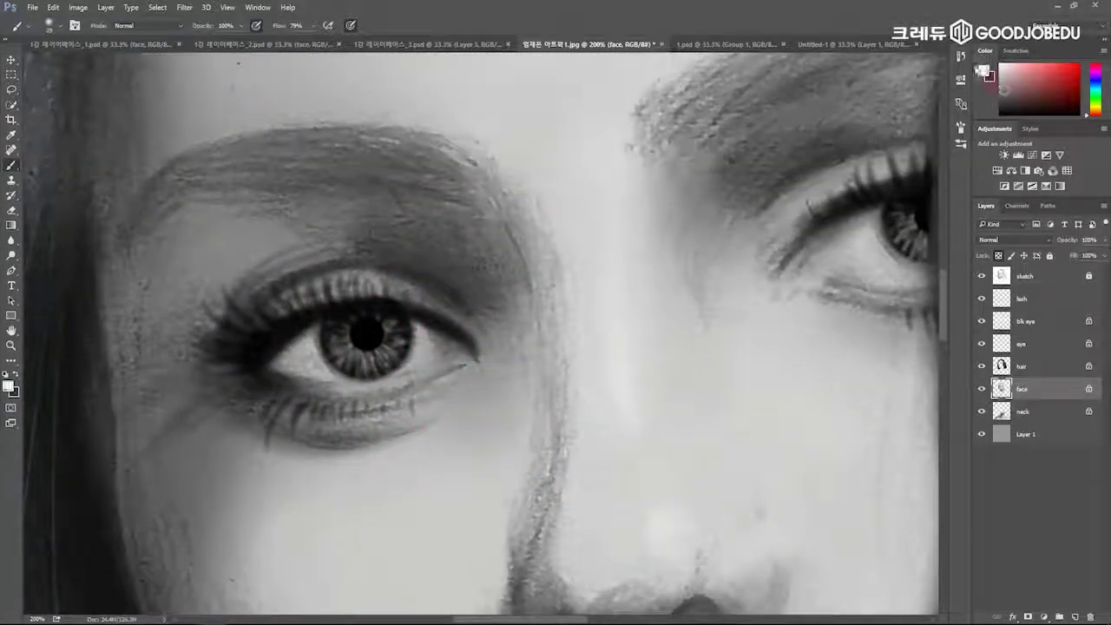
{"action": "left_click", "coordinate": [471, 351], "text": "alt"}
{"action": "right_click", "coordinate": [493, 363], "text": "alt"}
{"action": "left_click", "coordinate": [484, 356]}
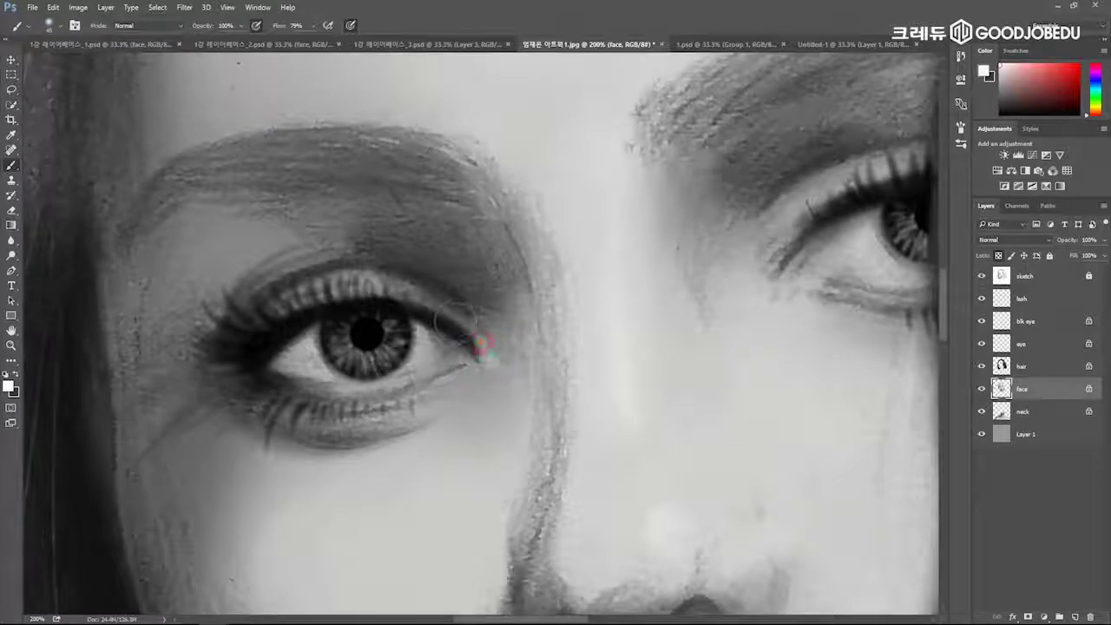
Blend the skin below the left-hand eye's inner corner and lower lid with sampled greys.
{"action": "key", "text": "ctrl+minus"}
{"action": "right_click", "coordinate": [441, 226]}
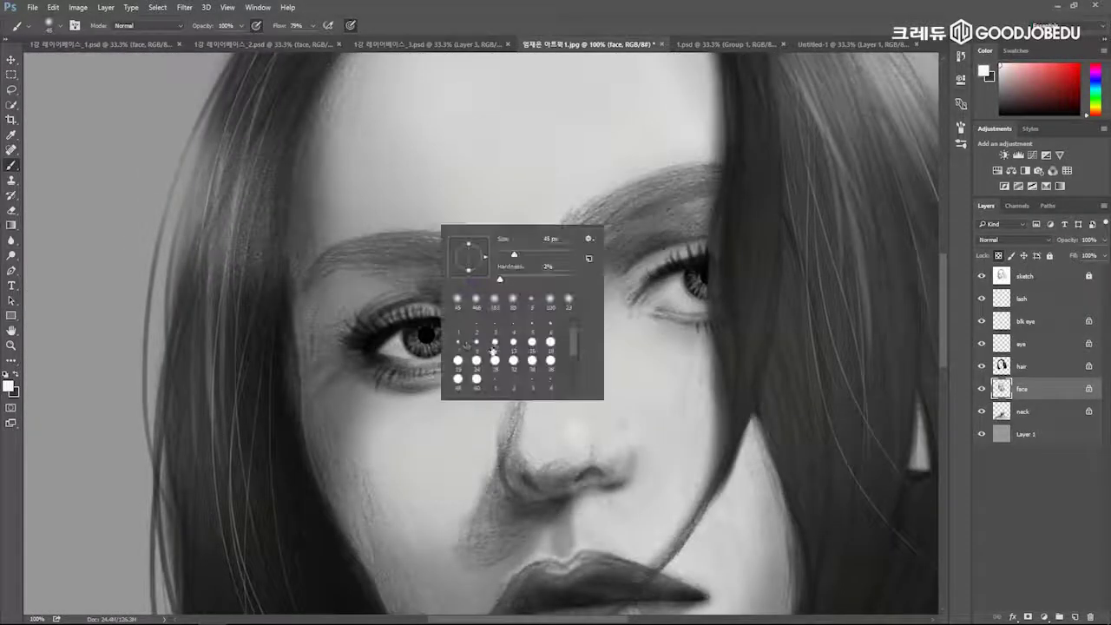
{"action": "left_click", "coordinate": [415, 386]}
{"action": "left_click", "coordinate": [472, 327], "text": "alt"}
{"action": "left_click", "coordinate": [493, 346], "text": "alt"}
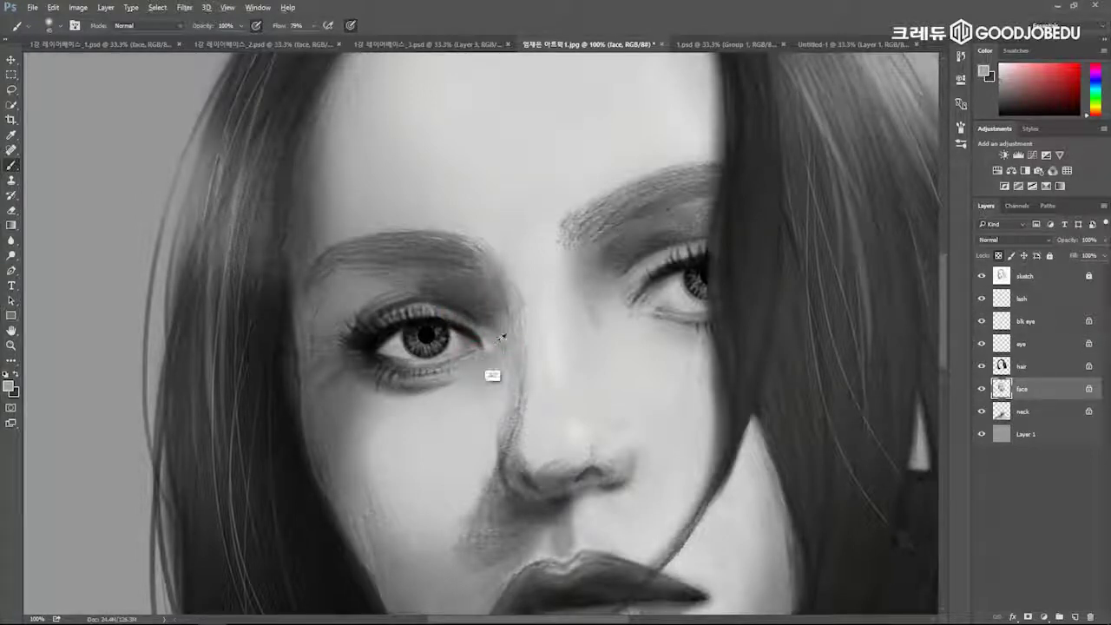
{"action": "left_click", "coordinate": [488, 339], "text": "alt"}
{"action": "left_click", "coordinate": [470, 356]}
{"action": "mouse_move", "coordinate": [458, 361]}
{"action": "left_mouse_down"}
{"action": "mouse_move", "coordinate": [447, 375]}
{"action": "mouse_move", "coordinate": [476, 371]}
{"action": "mouse_move", "coordinate": [453, 382]}
{"action": "mouse_move", "coordinate": [492, 371]}
{"action": "mouse_move", "coordinate": [451, 403]}
{"action": "mouse_move", "coordinate": [476, 370]}
{"action": "mouse_move", "coordinate": [489, 385]}
{"action": "left_mouse_up"}
{"action": "left_click", "coordinate": [492, 372], "text": "alt"}
{"action": "mouse_move", "coordinate": [482, 395]}
{"action": "left_mouse_down"}
{"action": "mouse_move", "coordinate": [509, 364]}
{"action": "mouse_move", "coordinate": [498, 401]}
{"action": "mouse_move", "coordinate": [445, 408]}
{"action": "left_mouse_up"}
Smooth the upper cheek under the left-hand eye toward the nose with sampled light greys.
{"action": "left_click", "coordinate": [443, 445], "text": "alt"}
{"action": "left_click_drag", "start_coordinate": [446, 446], "coordinate": [504, 387]}
{"action": "right_click", "coordinate": [485, 370]}
{"action": "left_click", "coordinate": [425, 467], "text": "alt"}
{"action": "left_click_drag", "start_coordinate": [430, 433], "coordinate": [483, 399]}
{"action": "right_click", "coordinate": [498, 389], "text": "alt"}
Soften the left-hand side of the nose bridge and the inner eye socket with sampled dark and light greys.
{"action": "left_click", "coordinate": [487, 319], "text": "alt"}
{"action": "mouse_move", "coordinate": [507, 347]}
{"action": "left_mouse_down"}
{"action": "mouse_move", "coordinate": [499, 328]}
{"action": "mouse_move", "coordinate": [500, 402]}
{"action": "left_mouse_up"}
{"action": "right_click", "coordinate": [499, 328], "text": "alt"}
{"action": "left_click", "coordinate": [528, 350], "text": "alt"}
{"action": "left_click_drag", "start_coordinate": [521, 325], "coordinate": [499, 300]}
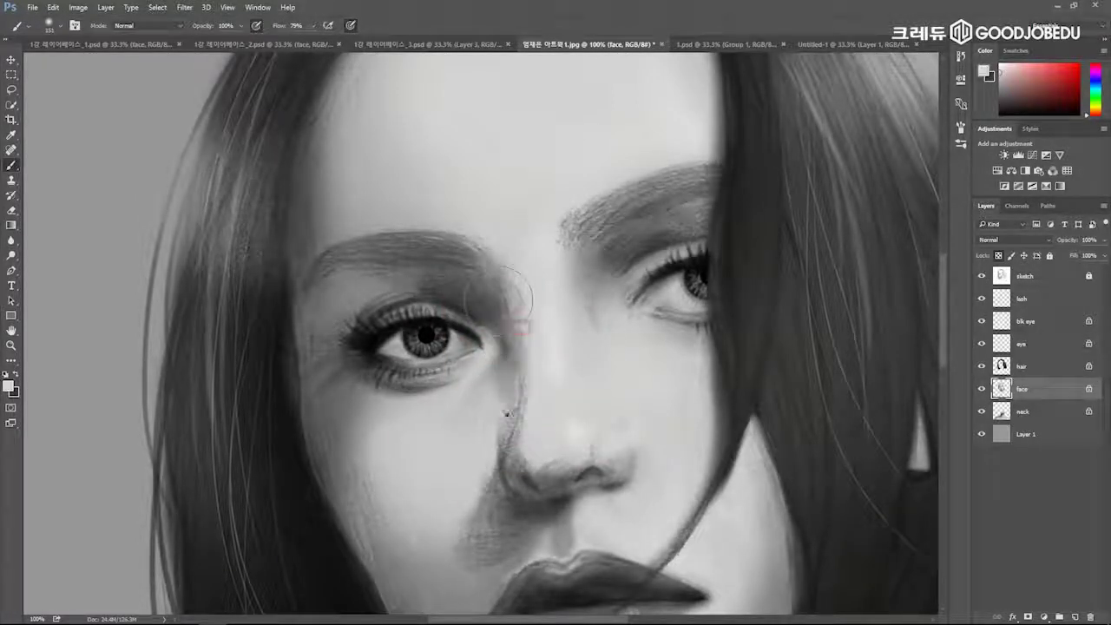
{"action": "right_click", "coordinate": [511, 359], "text": "alt"}
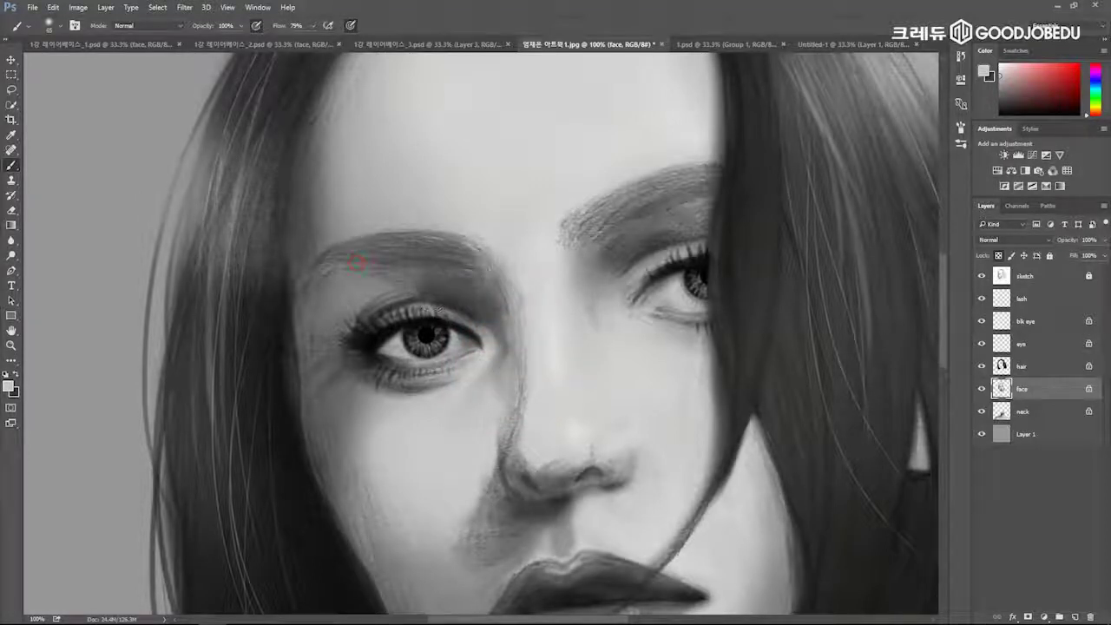
Highlight the lower lid rim of the left-hand eye with a fine brush in near-white.
{"action": "left_click", "coordinate": [451, 387], "text": "alt"}
{"action": "left_click_drag", "start_coordinate": [475, 334], "coordinate": [461, 343]}
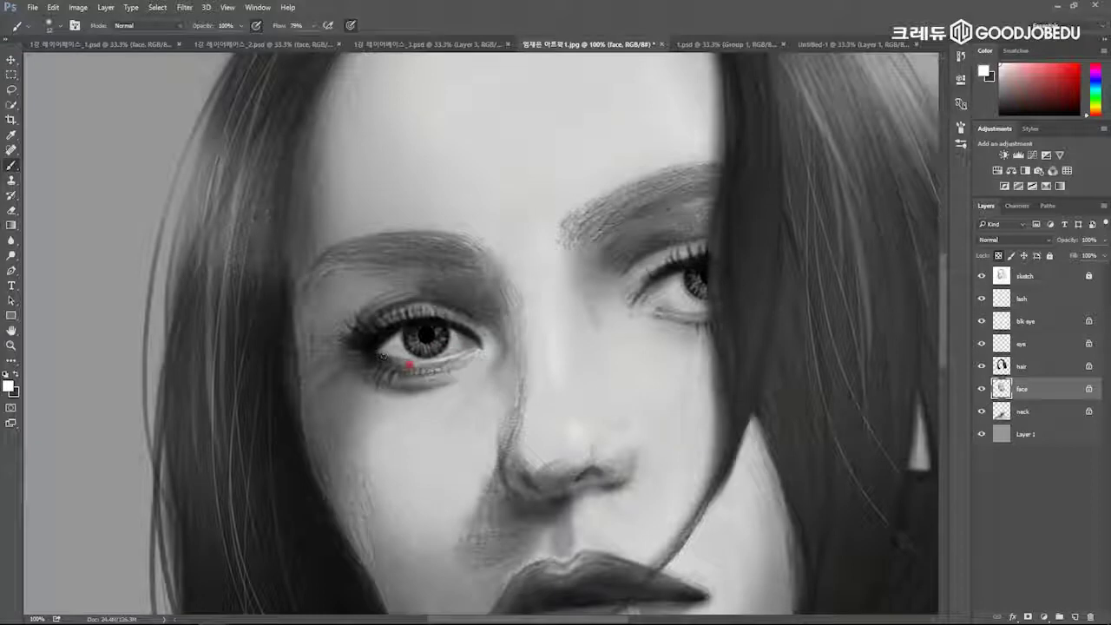
{"action": "left_click_drag", "start_coordinate": [558, 359], "coordinate": [461, 308]}
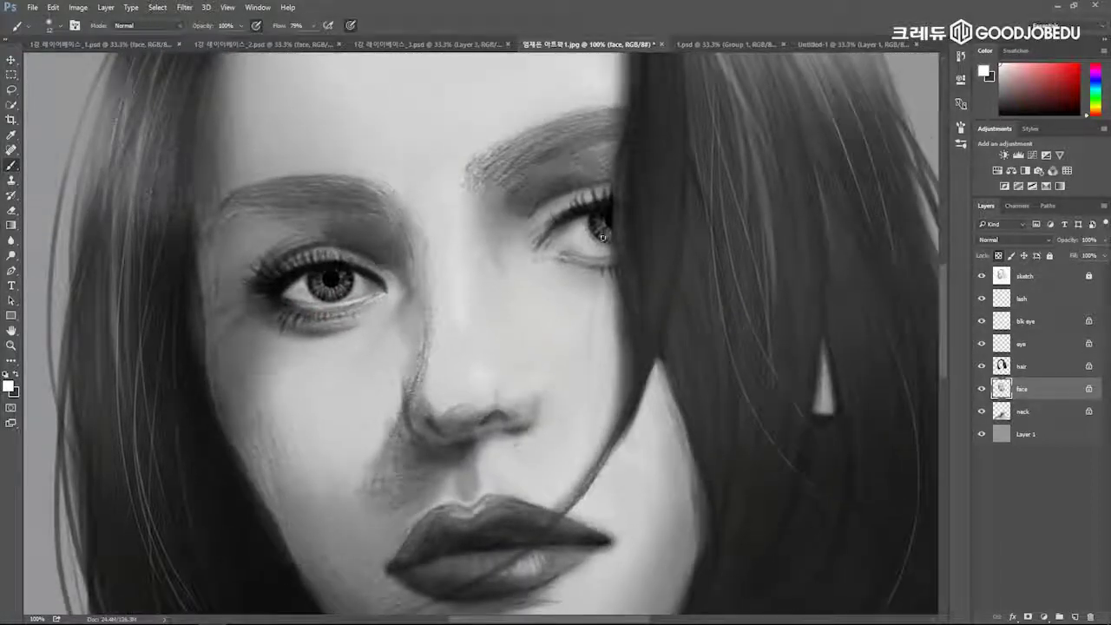
Brush a white highlight around the inner corner of the right-hand eye on the face layer.
{"action": "left_click", "coordinate": [1000, 66]}
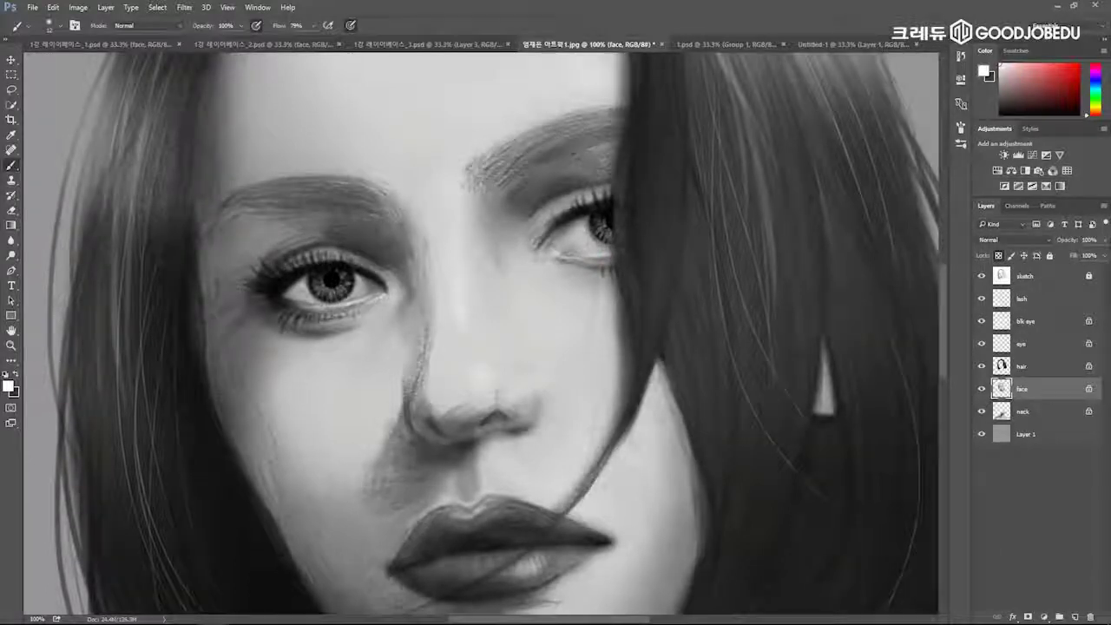
{"action": "right_click", "coordinate": [521, 255]}
{"action": "right_click", "coordinate": [517, 254], "text": "alt"}
{"action": "left_click", "coordinate": [532, 243]}
{"action": "left_click_drag", "start_coordinate": [532, 244], "coordinate": [540, 218]}
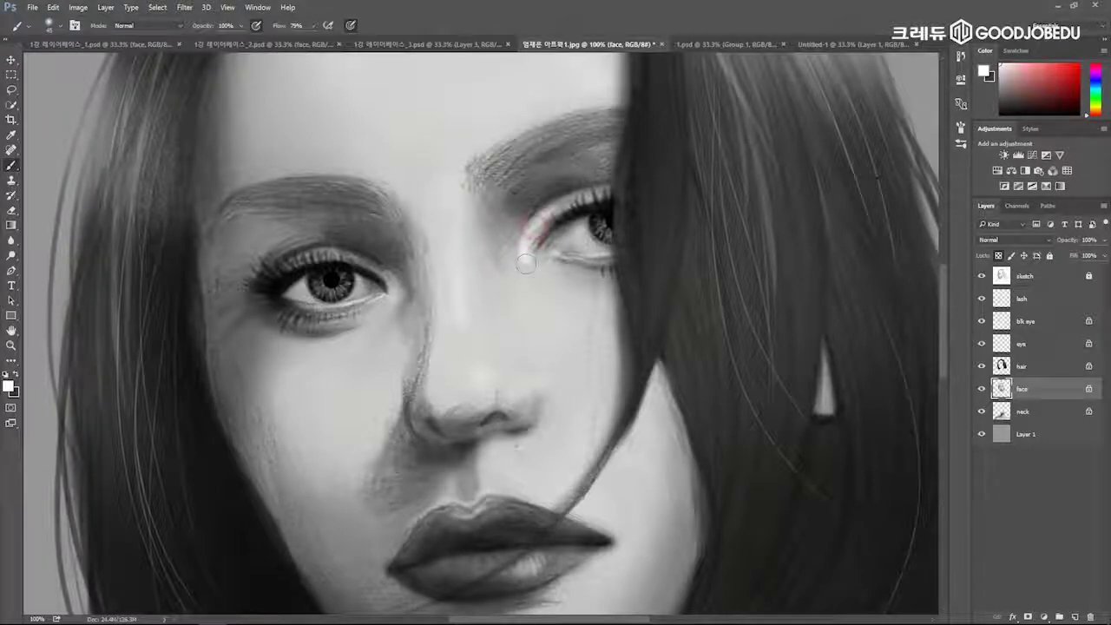
Shade the skin under the right-hand eye's inner corner and lower lid with sampled greys.
{"action": "left_click", "coordinate": [562, 284], "text": "alt"}
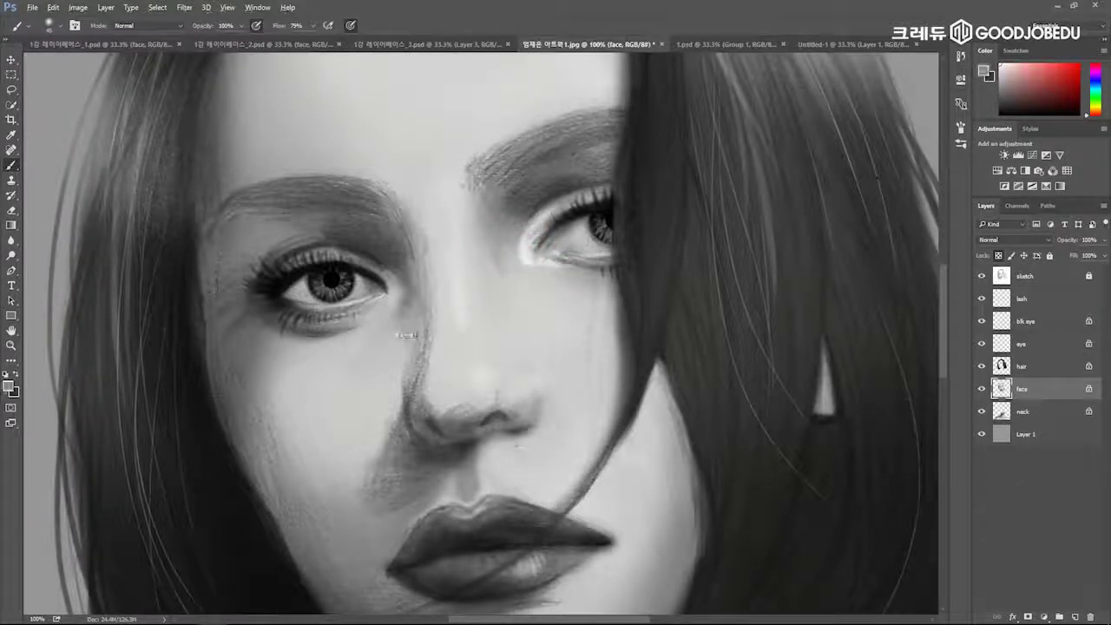
{"action": "right_click", "coordinate": [530, 282], "text": "alt"}
{"action": "left_click_drag", "start_coordinate": [565, 297], "coordinate": [526, 269]}
{"action": "left_click", "coordinate": [586, 301], "text": "alt"}
{"action": "mouse_move", "coordinate": [587, 292]}
{"action": "left_mouse_down"}
{"action": "mouse_move", "coordinate": [538, 278]}
{"action": "mouse_move", "coordinate": [577, 283]}
{"action": "mouse_move", "coordinate": [608, 317]}
{"action": "mouse_move", "coordinate": [538, 296]}
{"action": "left_mouse_up"}
{"action": "right_click", "coordinate": [557, 315], "text": "alt"}
{"action": "left_click", "coordinate": [600, 314], "text": "alt"}
Deepen the upper lid crease of the right-hand eye and soften the highlight around its inner corner with sampled greys.
{"action": "left_click", "coordinate": [530, 314], "text": "alt"}
{"action": "left_click_drag", "start_coordinate": [519, 212], "coordinate": [531, 207]}
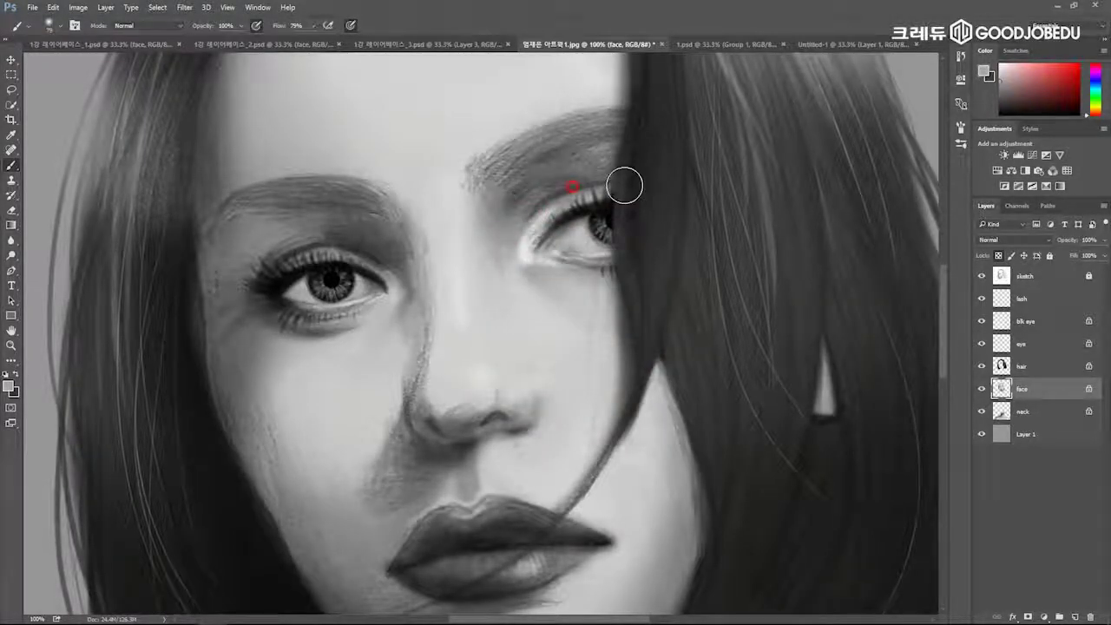
{"action": "left_click", "coordinate": [549, 219], "text": "alt"}
{"action": "left_click_drag", "start_coordinate": [518, 254], "coordinate": [521, 253]}
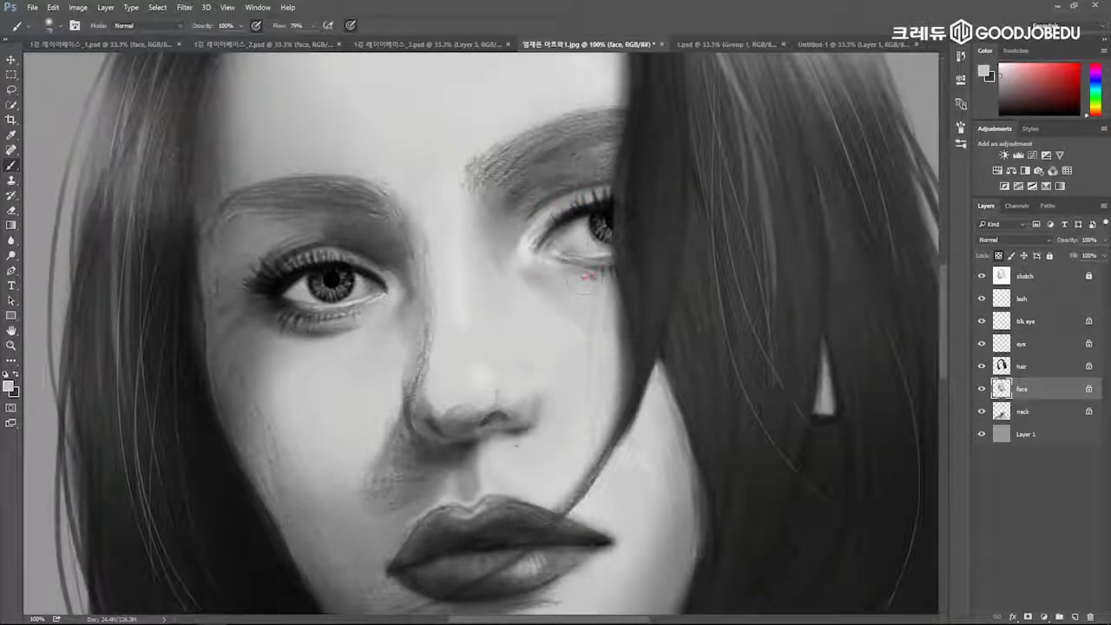
Build a soft grey shadow below the right-hand eye toward the upper cheek with sampled tones.
{"action": "left_click", "coordinate": [557, 278], "text": "alt"}
{"action": "right_click", "coordinate": [581, 300], "text": "alt"}
{"action": "left_click", "coordinate": [529, 276], "text": "alt"}
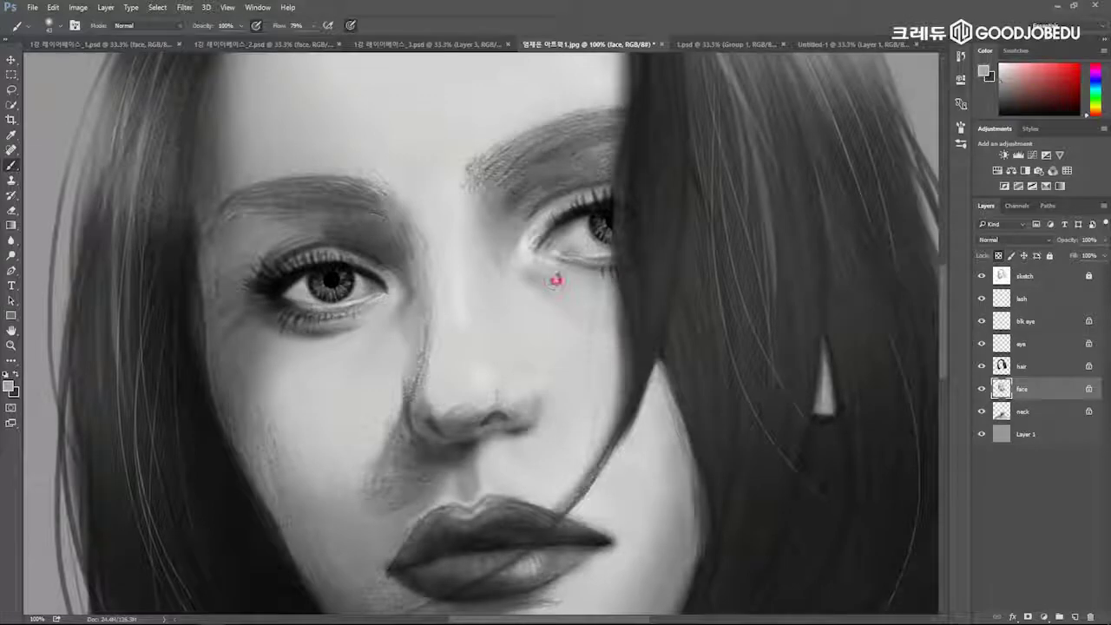
{"action": "left_click", "coordinate": [541, 281], "text": "alt"}
{"action": "mouse_move", "coordinate": [567, 288]}
{"action": "left_mouse_down"}
{"action": "mouse_move", "coordinate": [614, 361]}
{"action": "mouse_move", "coordinate": [574, 324]}
{"action": "left_mouse_up"}
{"action": "left_click", "coordinate": [566, 311]}
Blend the under-eye shadow of the right-hand eye into the side of the nose with resampled light greys.
{"action": "right_click", "coordinate": [536, 298], "text": "alt"}
{"action": "left_click", "coordinate": [545, 282], "text": "alt"}
{"action": "right_click", "coordinate": [521, 296], "text": "alt"}
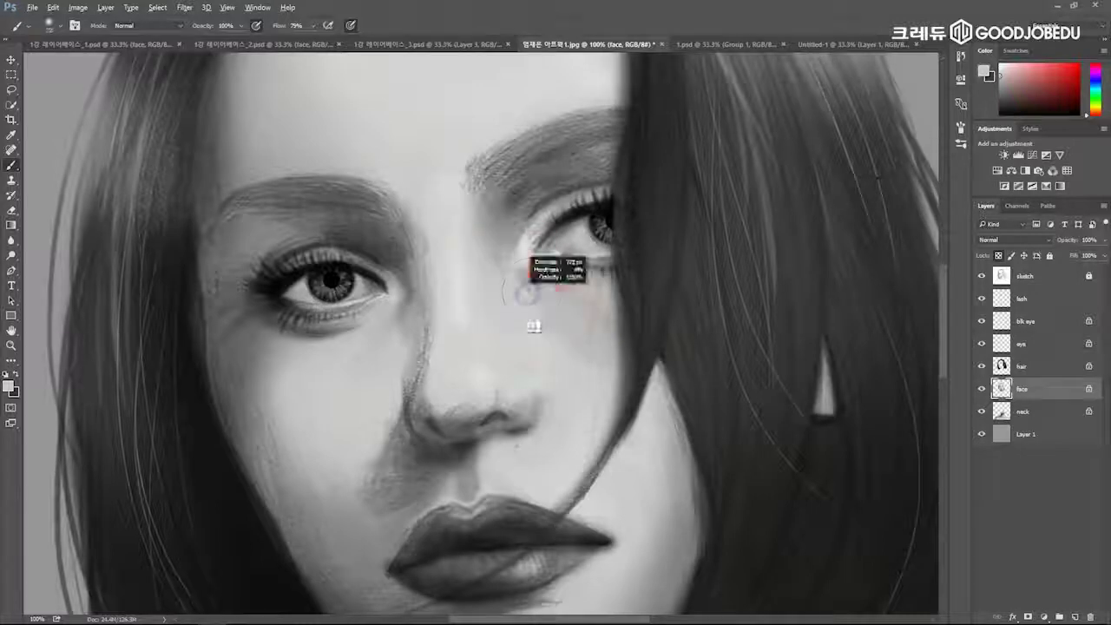
{"action": "left_click", "coordinate": [516, 272], "text": "alt"}
{"action": "right_click", "coordinate": [552, 304], "text": "alt"}
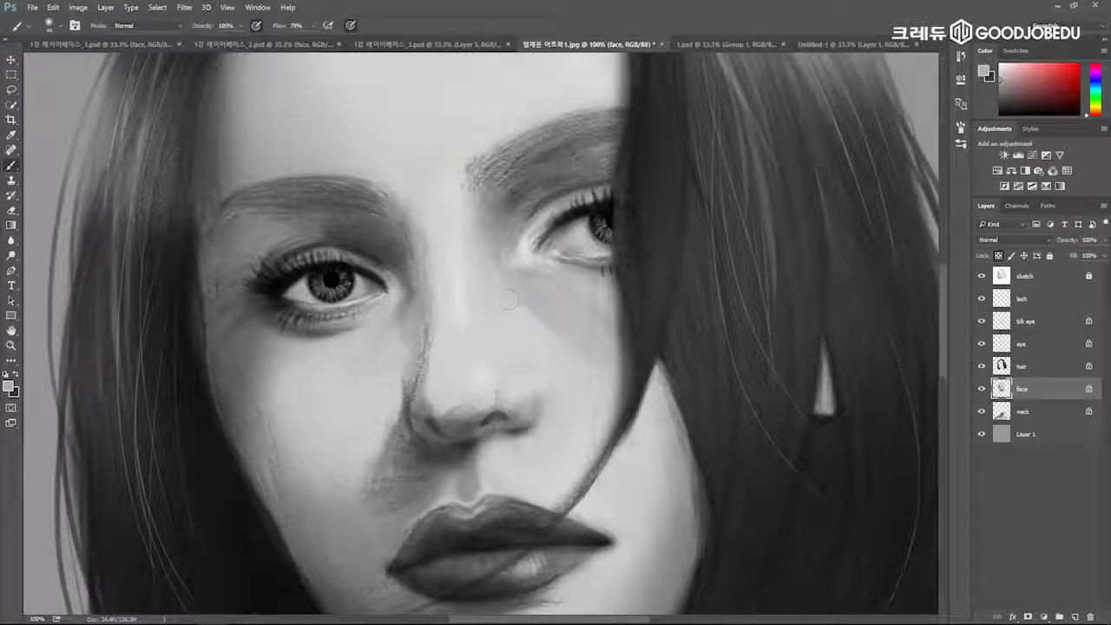
{"action": "left_click_drag", "start_coordinate": [487, 316], "coordinate": [507, 348]}
{"action": "right_click", "coordinate": [521, 363]}
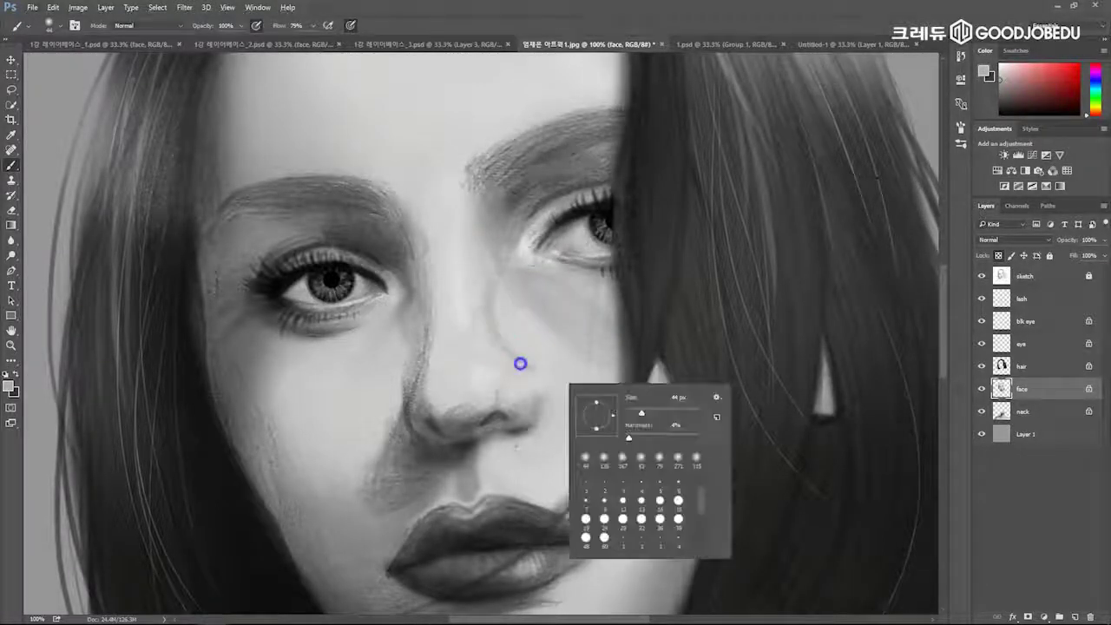
{"action": "left_click", "coordinate": [530, 345]}
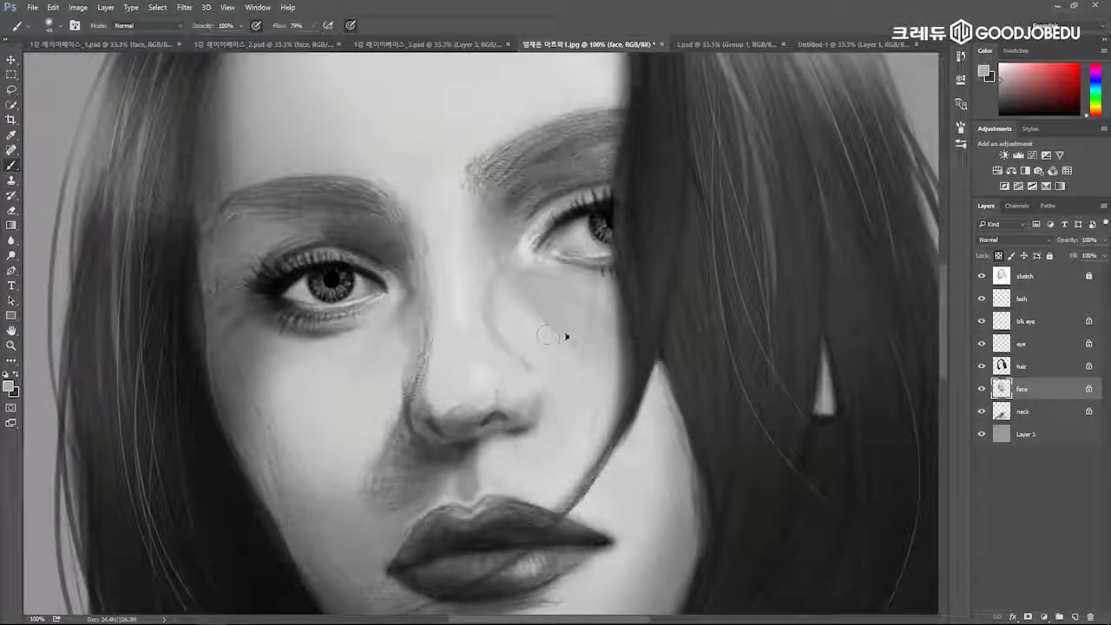
{"action": "left_click_drag", "start_coordinate": [519, 358], "coordinate": [498, 297]}
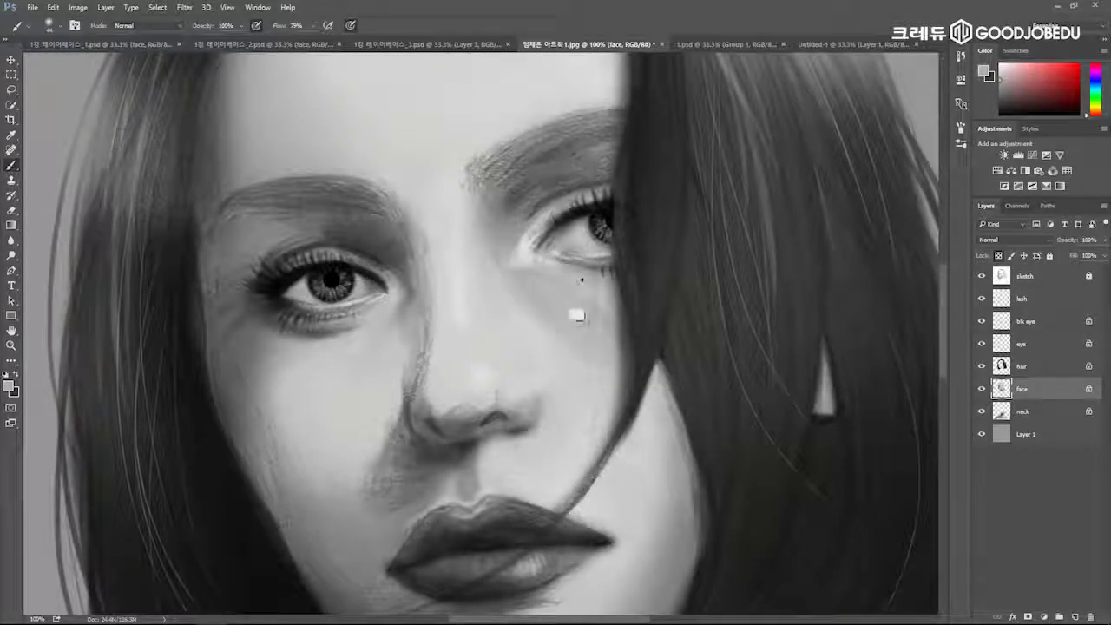
Smooth the right-hand cheek from the lower lid down to the hair edge with sampled greys and a larger soft brush.
{"action": "left_click_drag", "start_coordinate": [584, 297], "coordinate": [611, 303]}
{"action": "right_click", "coordinate": [578, 327], "text": "alt"}
{"action": "left_click", "coordinate": [550, 340], "text": "alt"}
{"action": "mouse_move", "coordinate": [588, 357]}
{"action": "left_mouse_down"}
{"action": "mouse_move", "coordinate": [608, 357]}
{"action": "mouse_move", "coordinate": [570, 328]}
{"action": "mouse_move", "coordinate": [607, 342]}
{"action": "left_mouse_up"}
{"action": "left_click", "coordinate": [534, 285], "text": "alt"}
{"action": "left_click_drag", "start_coordinate": [535, 285], "coordinate": [567, 292]}
{"action": "right_click", "coordinate": [578, 355], "text": "alt"}
{"action": "left_click", "coordinate": [586, 362], "text": "alt"}
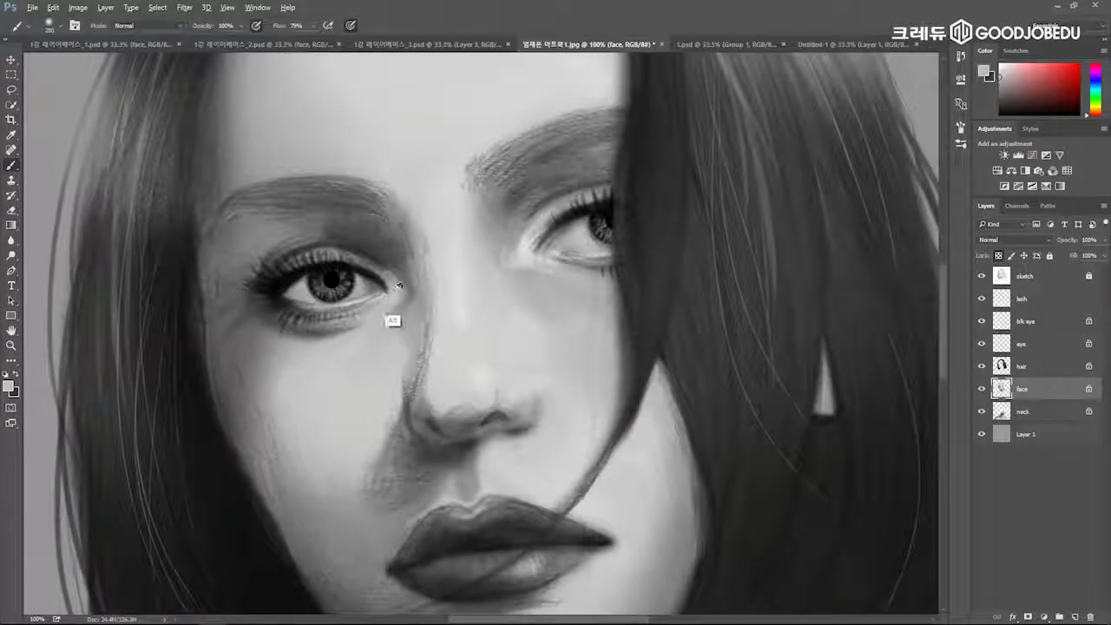
{"action": "left_click_drag", "start_coordinate": [615, 366], "coordinate": [596, 373]}
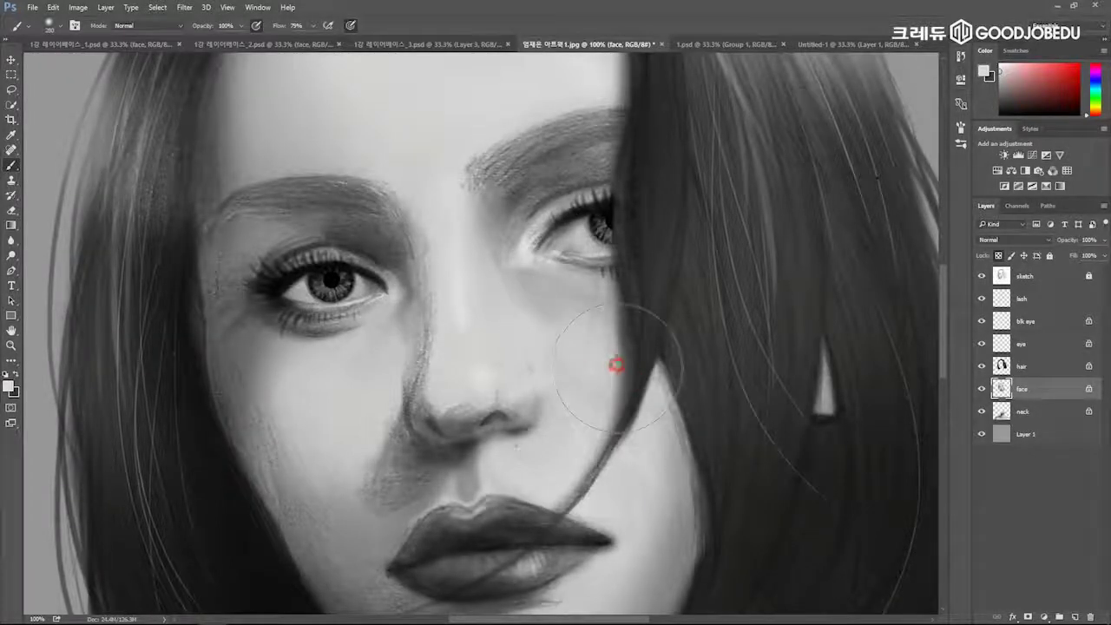
Even out the tones of both cheeks with broad soft strokes in sampled light grey.
{"action": "left_click_drag", "start_coordinate": [689, 412], "coordinate": [605, 364]}
{"action": "mouse_move", "coordinate": [325, 390]}
{"action": "left_mouse_down"}
{"action": "mouse_move", "coordinate": [303, 387]}
{"action": "mouse_move", "coordinate": [315, 379]}
{"action": "mouse_move", "coordinate": [345, 418]}
{"action": "mouse_move", "coordinate": [273, 409]}
{"action": "mouse_move", "coordinate": [281, 417]}
{"action": "mouse_move", "coordinate": [256, 439]}
{"action": "mouse_move", "coordinate": [223, 318]}
{"action": "mouse_move", "coordinate": [211, 385]}
{"action": "mouse_move", "coordinate": [272, 521]}
{"action": "mouse_move", "coordinate": [227, 402]}
{"action": "mouse_move", "coordinate": [235, 310]}
{"action": "mouse_move", "coordinate": [266, 384]}
{"action": "mouse_move", "coordinate": [260, 375]}
{"action": "left_mouse_up"}
{"action": "mouse_move", "coordinate": [272, 429]}
{"action": "left_mouse_down"}
{"action": "mouse_move", "coordinate": [260, 387]}
{"action": "mouse_move", "coordinate": [283, 426]}
{"action": "left_mouse_up"}
{"action": "left_click_drag", "start_coordinate": [350, 421], "coordinate": [336, 250]}
{"action": "left_click", "coordinate": [265, 348], "text": "alt"}
{"action": "left_click_drag", "start_coordinate": [304, 401], "coordinate": [279, 377]}
Darken the upper eyelid creases of both eyes with soft strokes in sampled dark tones.
{"action": "left_click_drag", "start_coordinate": [441, 203], "coordinate": [419, 469]}
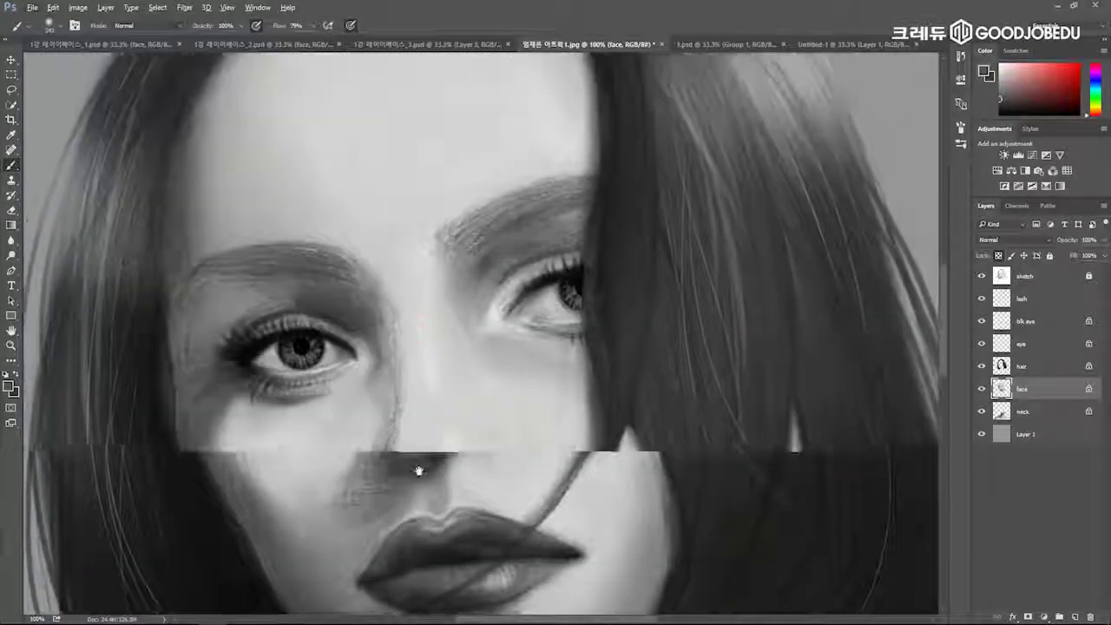
{"action": "left_click_drag", "start_coordinate": [380, 395], "coordinate": [317, 395], "text": "alt"}
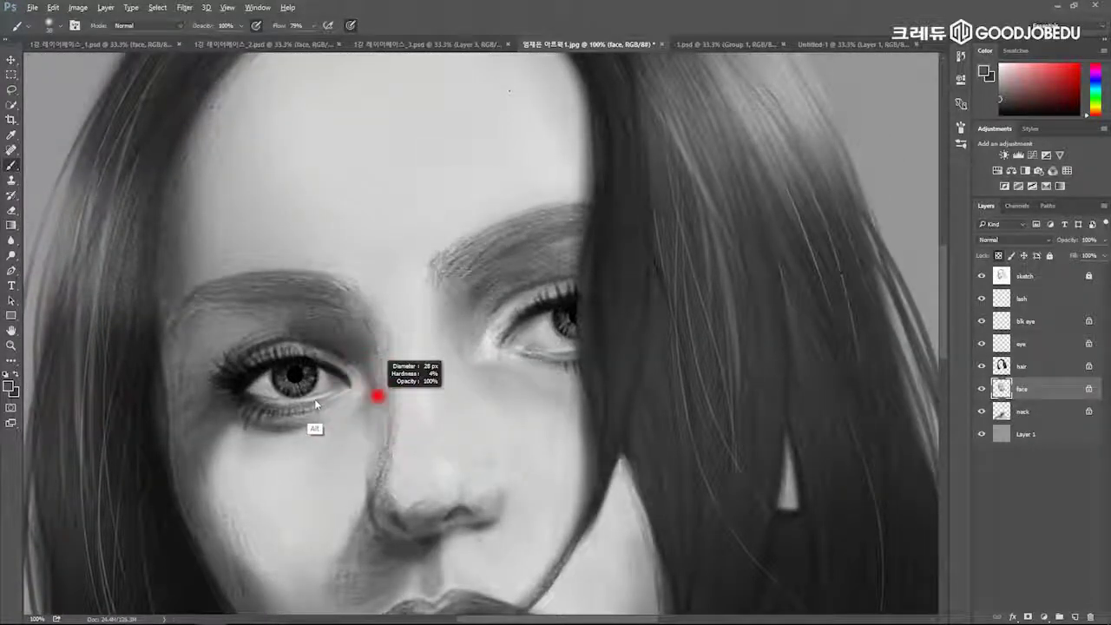
{"action": "mouse_move", "coordinate": [533, 294]}
{"action": "left_mouse_down", "text": "alt"}
{"action": "mouse_move", "coordinate": [552, 294]}
{"action": "mouse_move", "coordinate": [538, 274]}
{"action": "mouse_move", "coordinate": [505, 288]}
{"action": "left_mouse_up", "text": "alt"}
{"action": "left_click", "coordinate": [500, 309], "text": "alt"}
{"action": "mouse_move", "coordinate": [295, 332]}
{"action": "left_mouse_down"}
{"action": "mouse_move", "coordinate": [335, 345]}
{"action": "mouse_move", "coordinate": [264, 340]}
{"action": "left_mouse_up"}
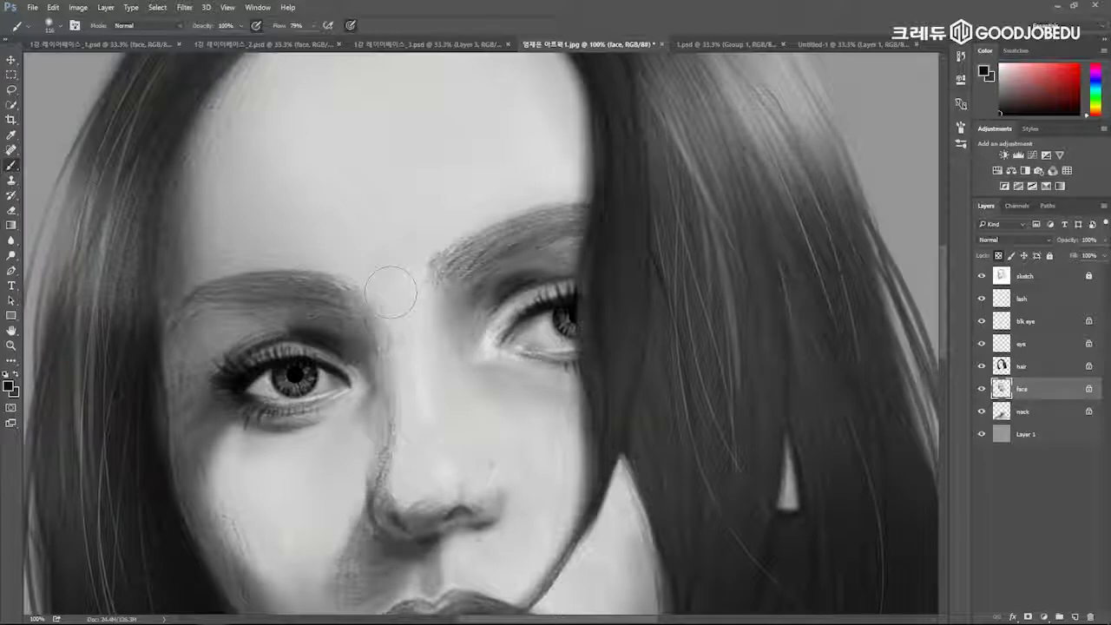
{"action": "mouse_move", "coordinate": [353, 333]}
{"action": "left_mouse_down", "text": "alt"}
{"action": "mouse_move", "coordinate": [313, 328]}
{"action": "mouse_move", "coordinate": [328, 344]}
{"action": "mouse_move", "coordinate": [261, 338]}
{"action": "mouse_move", "coordinate": [206, 382]}
{"action": "left_mouse_up", "text": "alt"}
{"action": "left_click", "coordinate": [303, 331], "text": "alt"}
{"action": "mouse_move", "coordinate": [461, 339]}
{"action": "left_mouse_down"}
{"action": "mouse_move", "coordinate": [470, 280]}
{"action": "mouse_move", "coordinate": [423, 254]}
{"action": "left_mouse_up"}
{"action": "left_click_drag", "start_coordinate": [373, 399], "coordinate": [388, 370]}
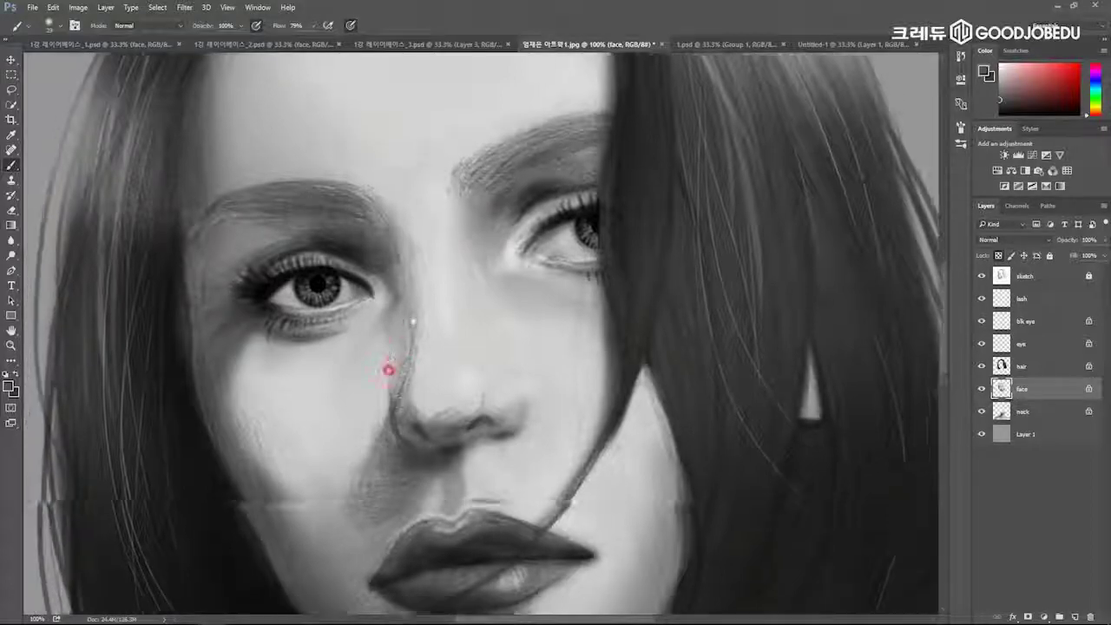
Add a new empty layer directly above the lash layer.
{"action": "scroll", "coordinate": [412, 323], "scroll_direction": "down", "scroll_amount": 2}
{"action": "left_click_drag", "start_coordinate": [376, 260], "coordinate": [434, 295]}
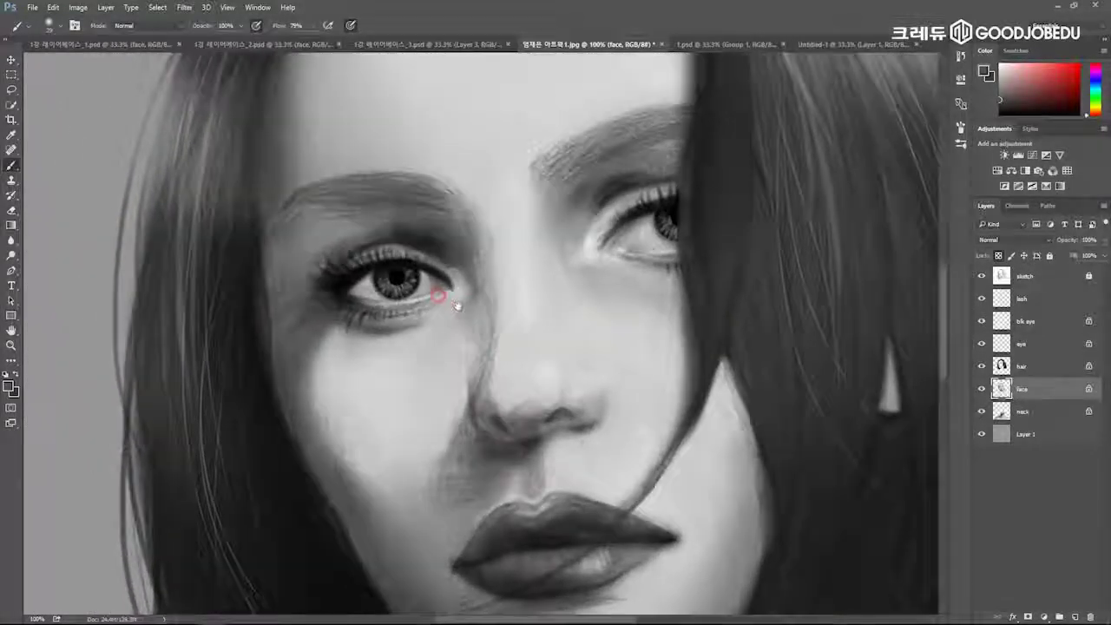
{"action": "left_click", "coordinate": [1048, 306]}
{"action": "key", "text": "ctrl+shift+alt+n"}
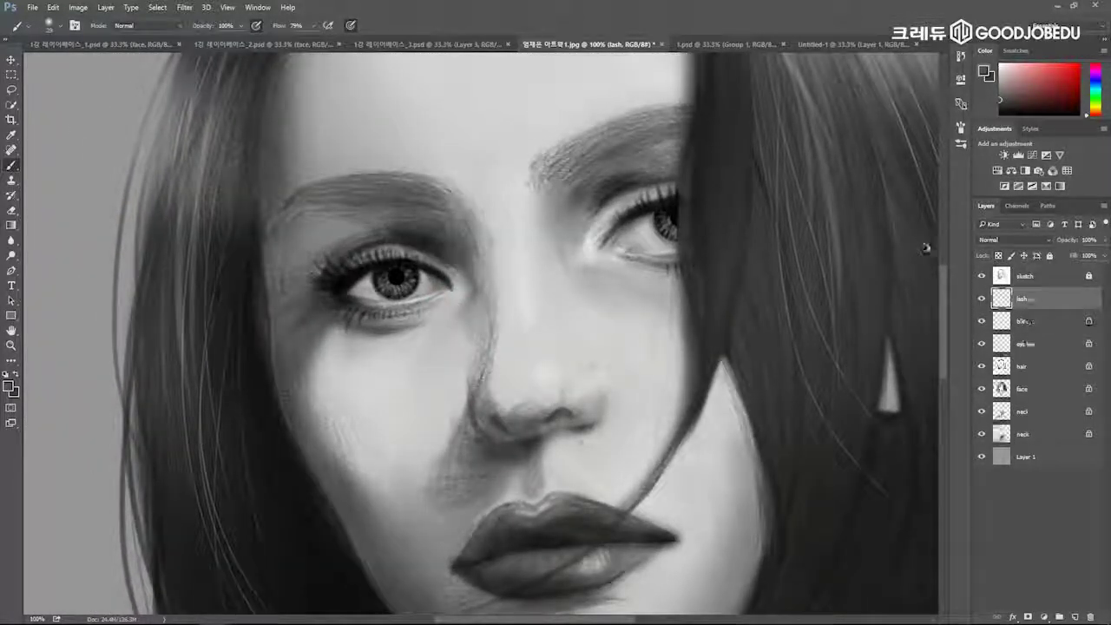
Paint fine white highlights along the lower lid rims and inner corners of both eyes on the new layer.
{"action": "key", "text": "ctrl+plus"}
{"action": "left_click_drag", "start_coordinate": [390, 402], "coordinate": [506, 461]}
{"action": "left_click_drag", "start_coordinate": [390, 339], "coordinate": [376, 348]}
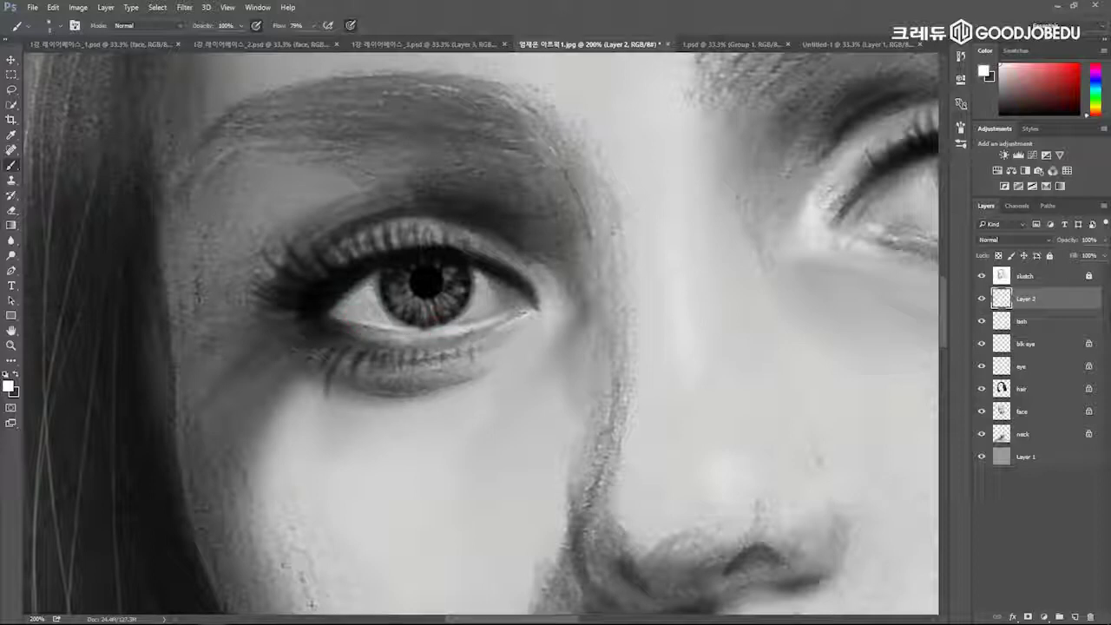
{"action": "left_click_drag", "start_coordinate": [819, 259], "coordinate": [499, 353]}
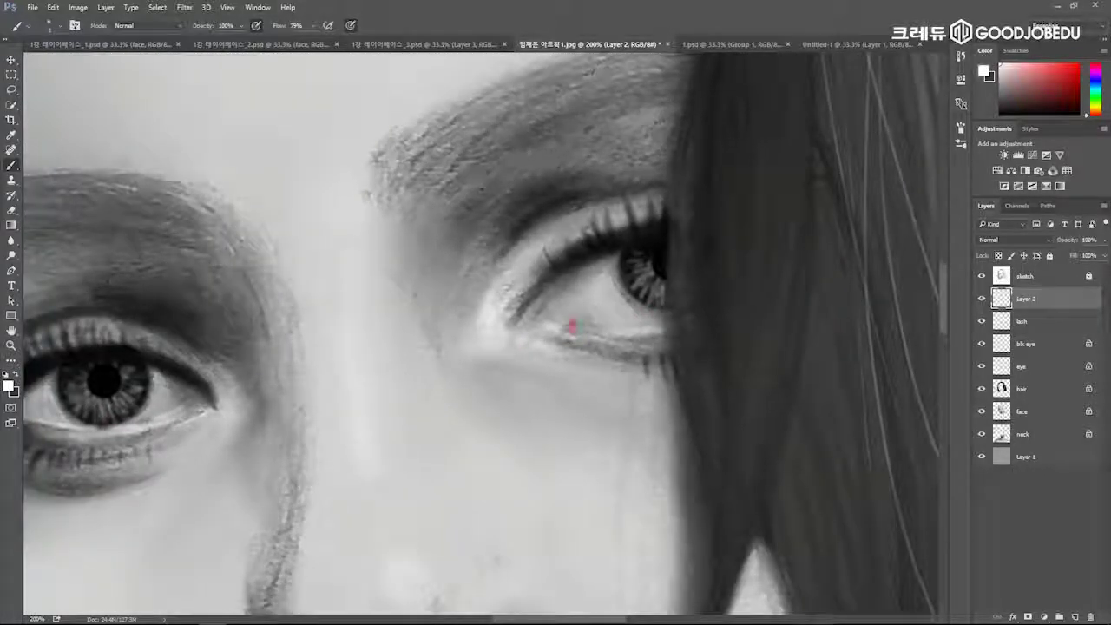
{"action": "scroll", "coordinate": [482, 348], "scroll_direction": "left", "scroll_amount": 7}
{"action": "scroll", "coordinate": [482, 347], "scroll_direction": "down", "scroll_amount": 1}
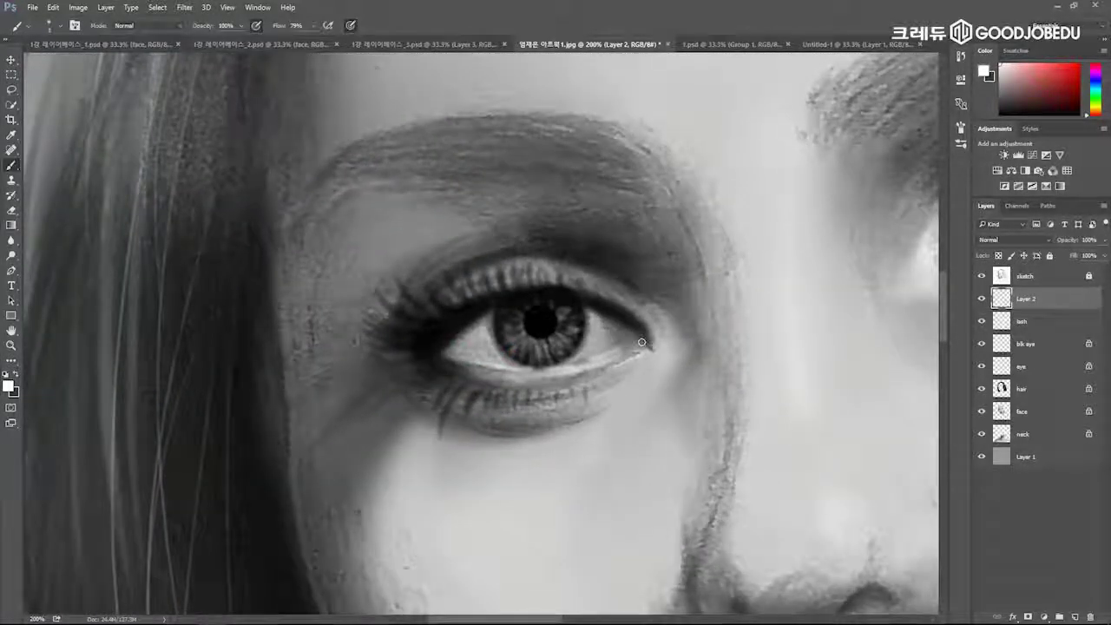
{"action": "scroll", "coordinate": [739, 311], "scroll_direction": "right", "scroll_amount": 5}
{"action": "scroll", "coordinate": [738, 311], "scroll_direction": "up", "scroll_amount": 1}
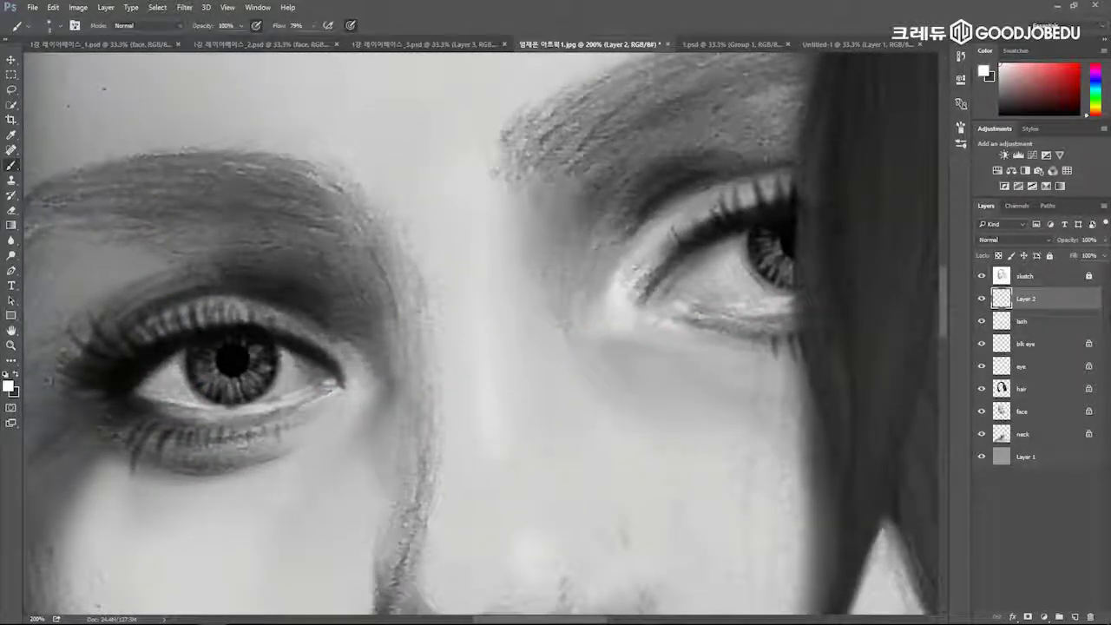
{"action": "scroll", "coordinate": [281, 369], "scroll_direction": "left", "scroll_amount": 3}
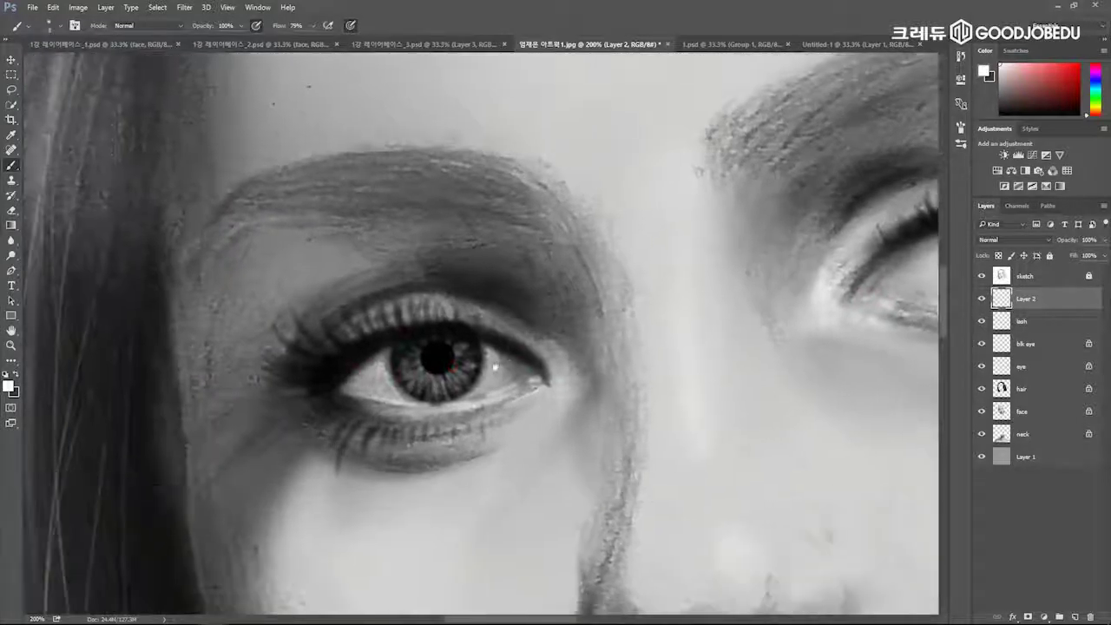
Set the brush flow to 100% and paint small white reflections on the irises of both eyes.
{"action": "right_click", "coordinate": [401, 365]}
{"action": "left_click", "coordinate": [401, 372]}
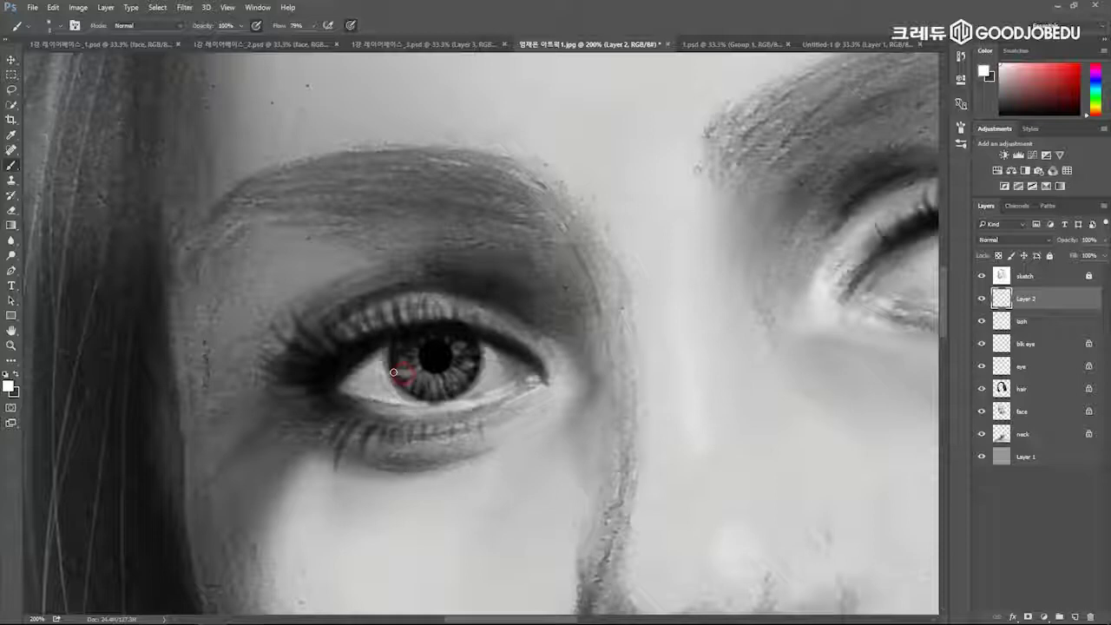
{"action": "key", "text": "ctrl+z"}
{"action": "left_click", "coordinate": [314, 25]}
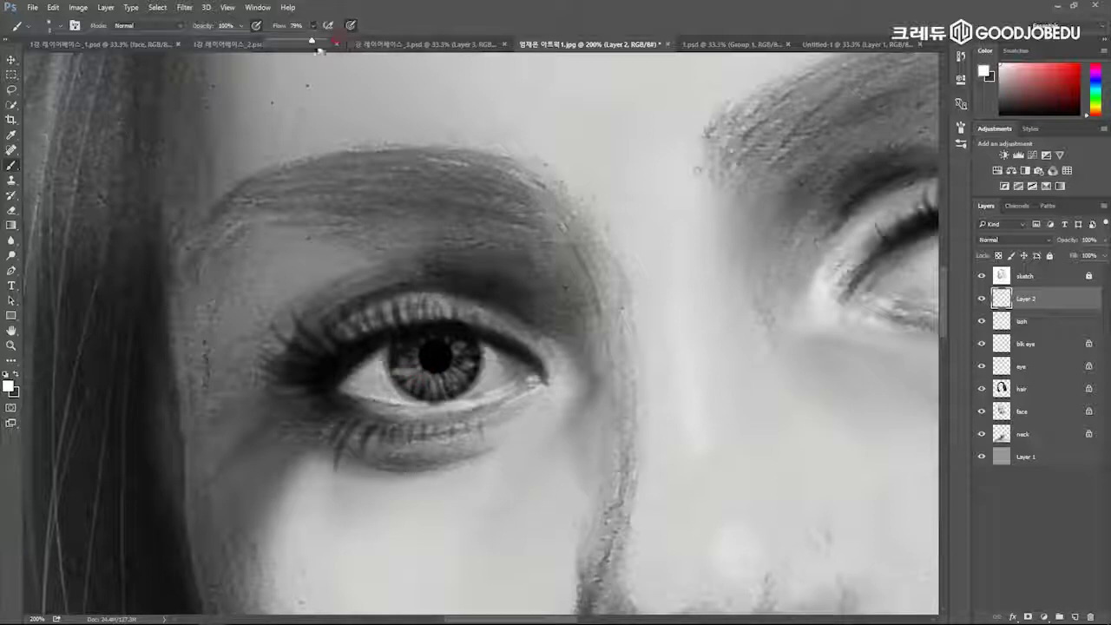
{"action": "left_click", "coordinate": [1045, 108]}
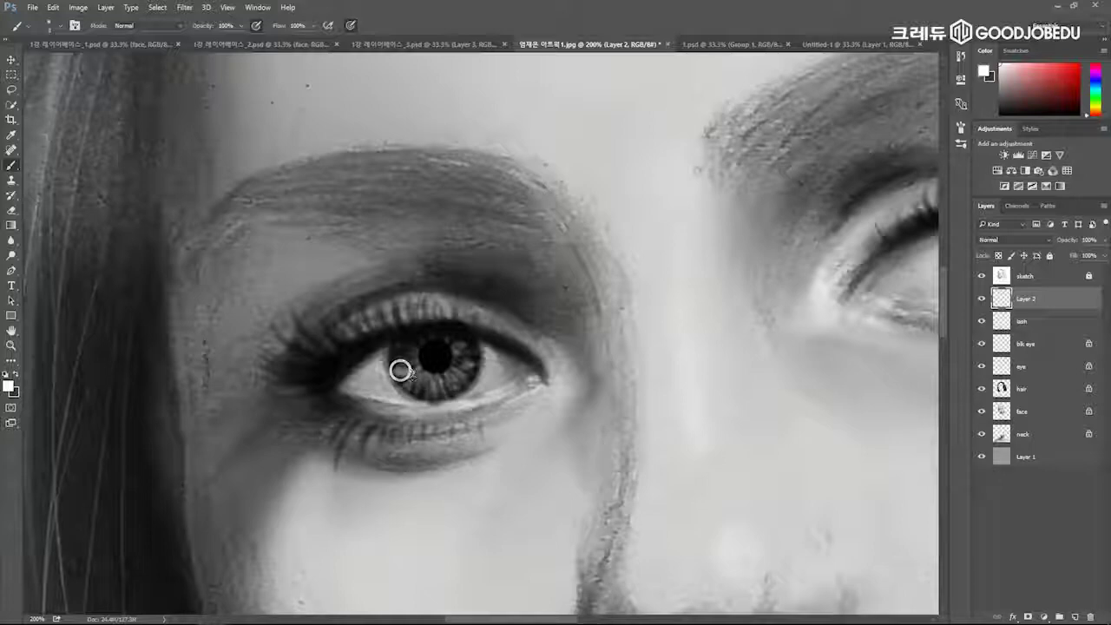
{"action": "scroll", "coordinate": [565, 350], "scroll_direction": "right", "scroll_amount": 3}
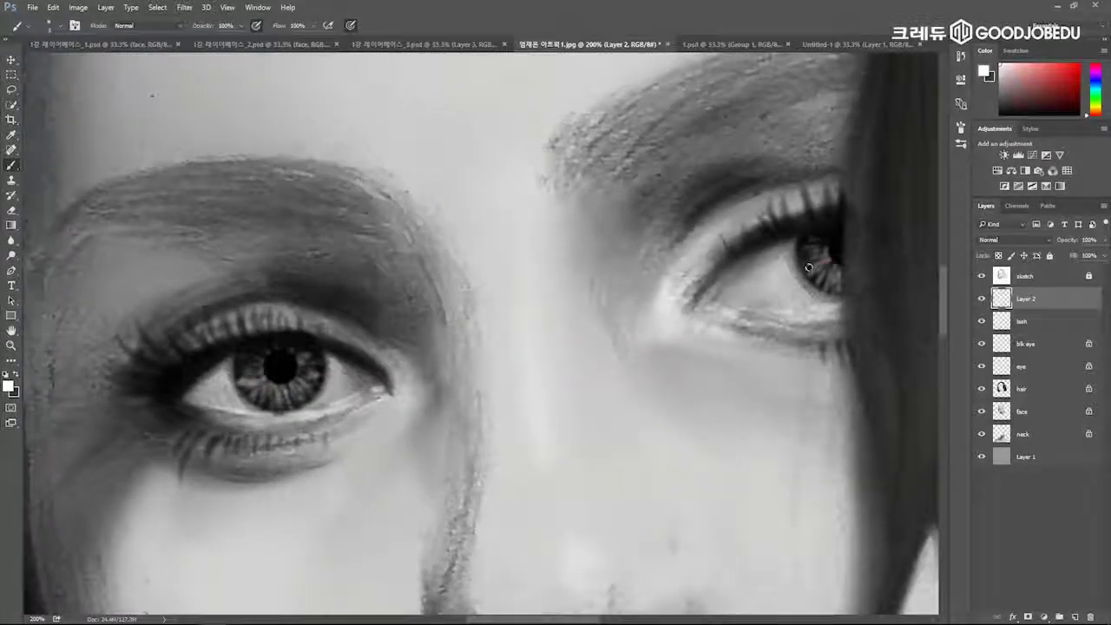
Move the new highlight layer together with the lash, blk eye and eye layers above the sketch layer.
{"action": "left_click_drag", "start_coordinate": [1056, 328], "coordinate": [1051, 372]}
{"action": "left_click", "coordinate": [1051, 369], "text": "ctrl"}
{"action": "left_click", "coordinate": [1056, 318], "text": "ctrl"}
{"action": "left_click", "coordinate": [1052, 300], "text": "ctrl"}
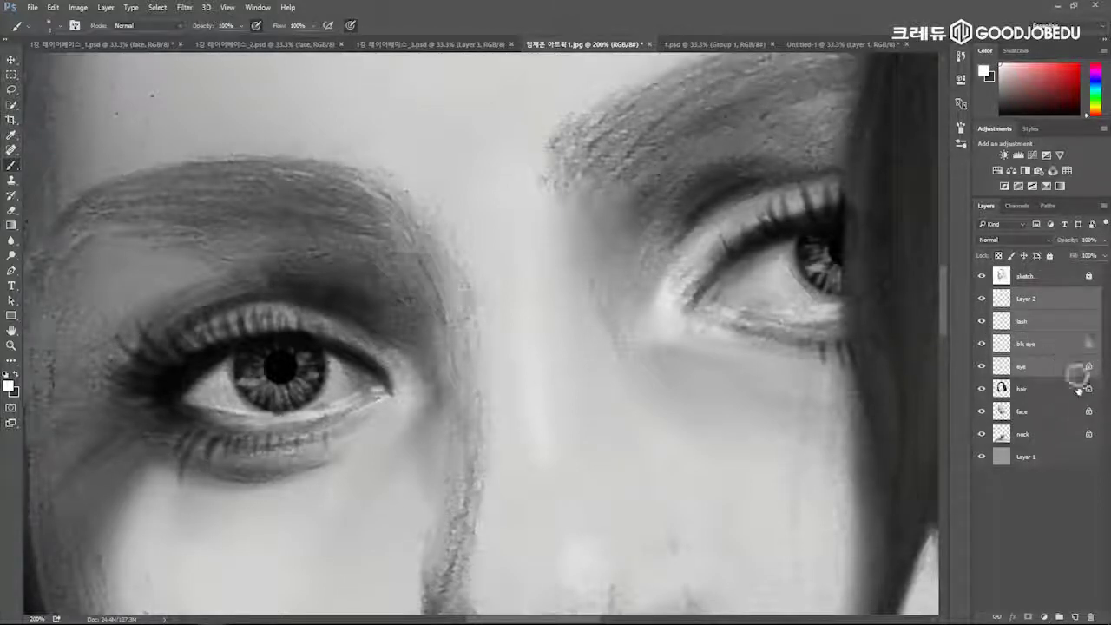
{"action": "left_click_drag", "start_coordinate": [1056, 305], "coordinate": [1052, 271]}
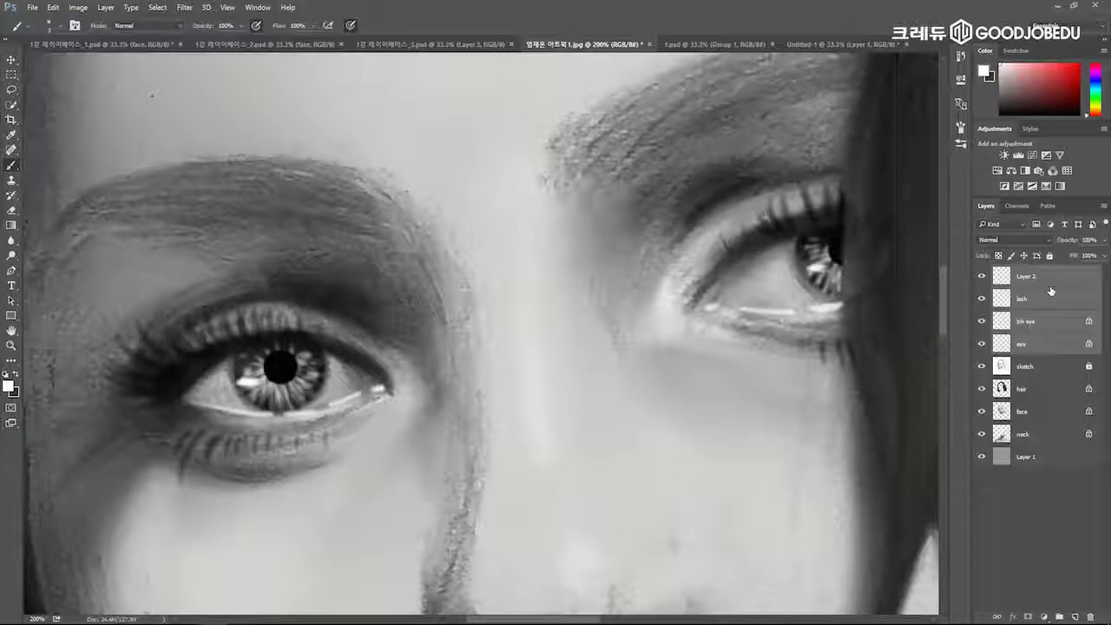
{"action": "left_click_drag", "start_coordinate": [386, 393], "coordinate": [448, 340]}
{"action": "key", "text": "ctrl+minus"}
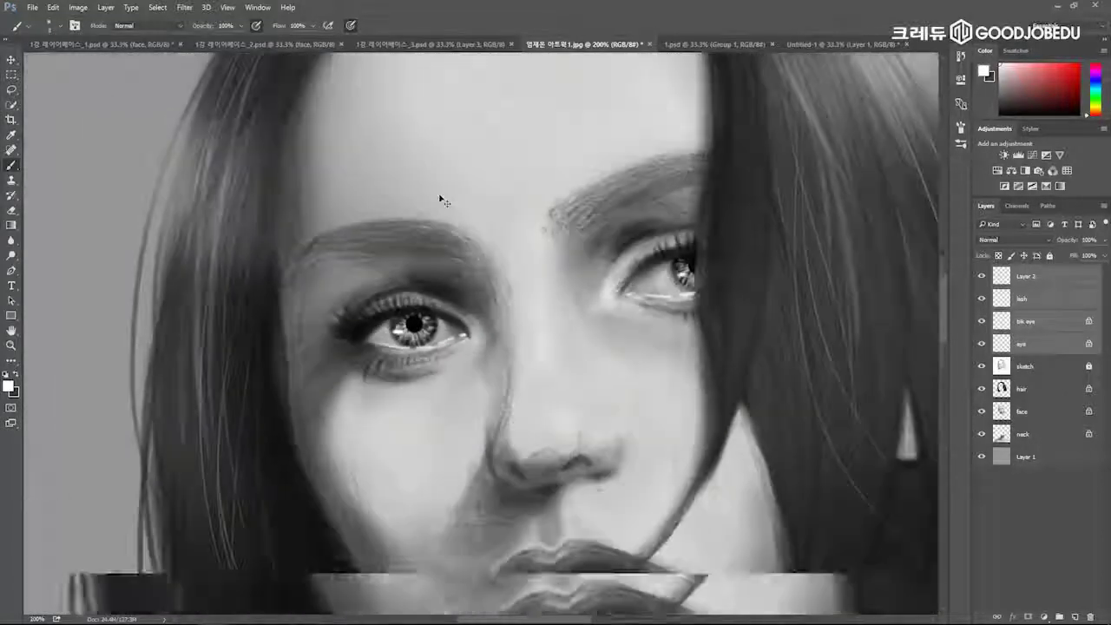
{"action": "key", "text": "ctrl+minus"}
{"action": "key", "text": "ctrl+plus"}
{"action": "key", "text": "ctrl+plus"}
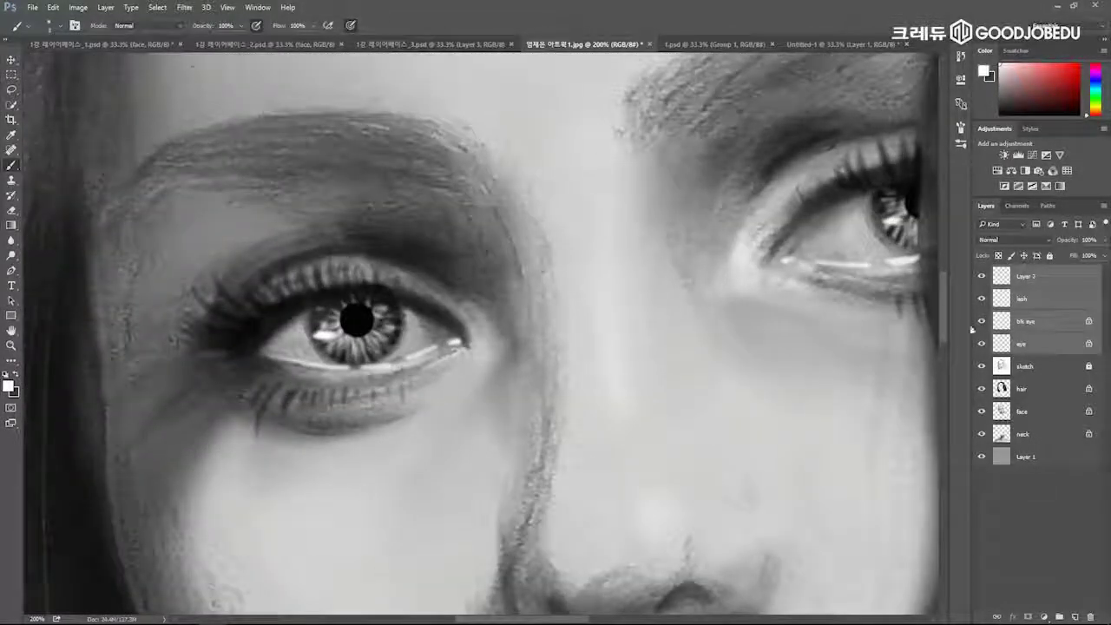
Thin the white lower-lid highlights of both eyes with the Eraser on the highlight layer and return to the Brush tool.
{"action": "left_click", "coordinate": [1038, 285]}
{"action": "key", "text": "e"}
{"action": "mouse_move", "coordinate": [317, 363]}
{"action": "left_mouse_down"}
{"action": "mouse_move", "coordinate": [282, 363]}
{"action": "mouse_move", "coordinate": [359, 372]}
{"action": "left_mouse_up"}
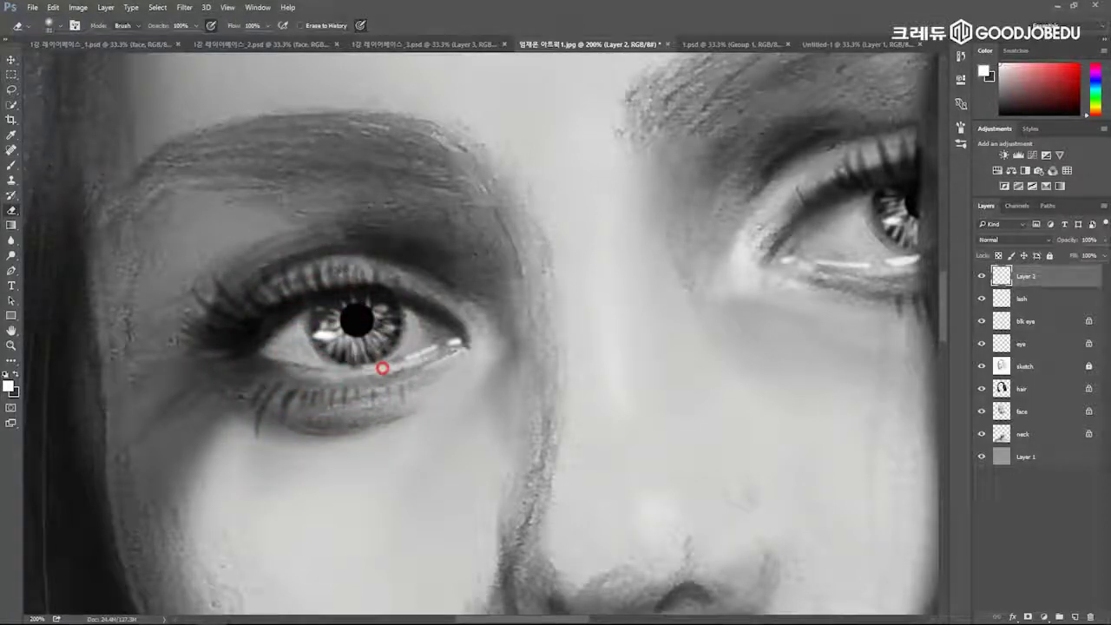
{"action": "left_click_drag", "start_coordinate": [684, 287], "coordinate": [560, 321]}
{"action": "left_click_drag", "start_coordinate": [737, 290], "coordinate": [792, 296]}
{"action": "left_click_drag", "start_coordinate": [402, 347], "coordinate": [642, 301]}
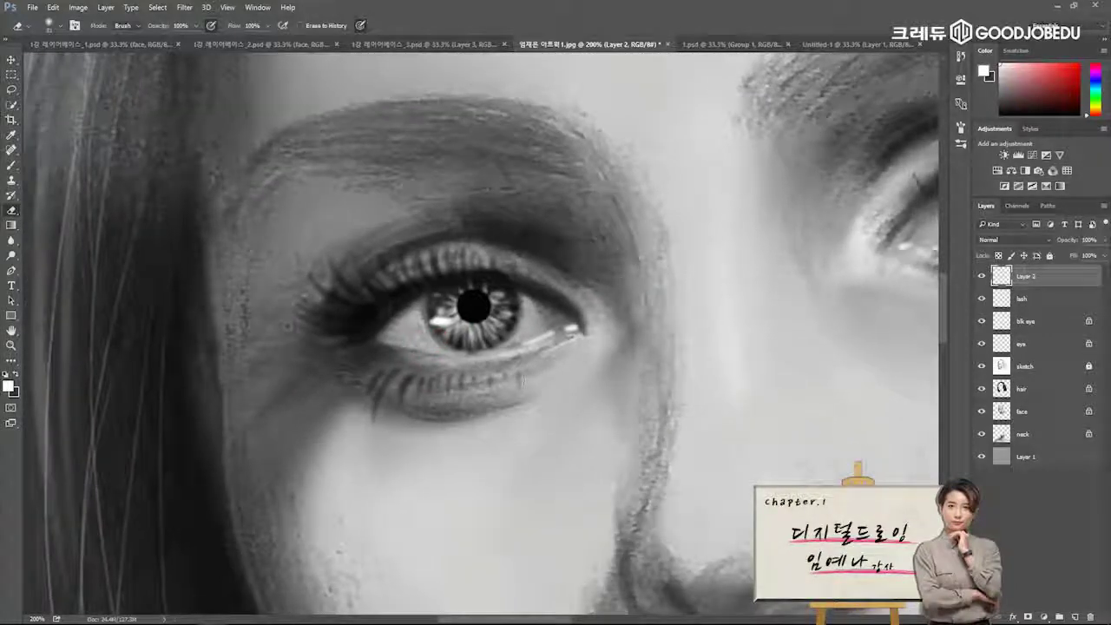
{"action": "key", "text": "b"}
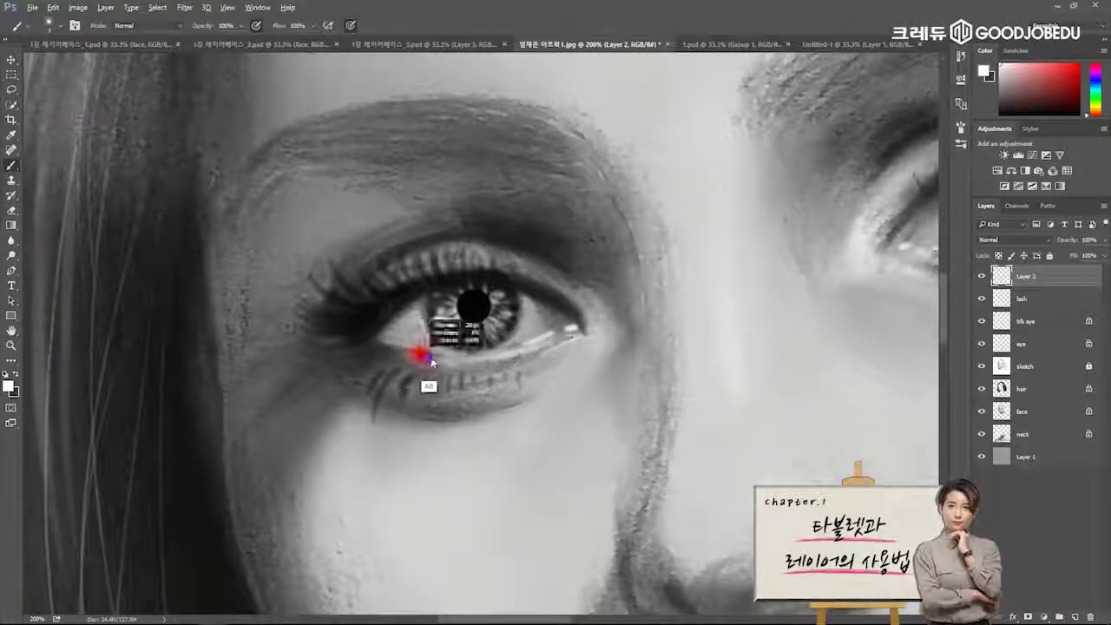
Sample dark and grey tones from the left-hand eye and paint them along its outer lower lid to soften the white rim.
{"action": "left_click", "coordinate": [388, 307], "text": "alt"}
{"action": "mouse_move", "coordinate": [399, 354]}
{"action": "left_mouse_down"}
{"action": "mouse_move", "coordinate": [429, 367]}
{"action": "mouse_move", "coordinate": [396, 348]}
{"action": "left_mouse_up"}
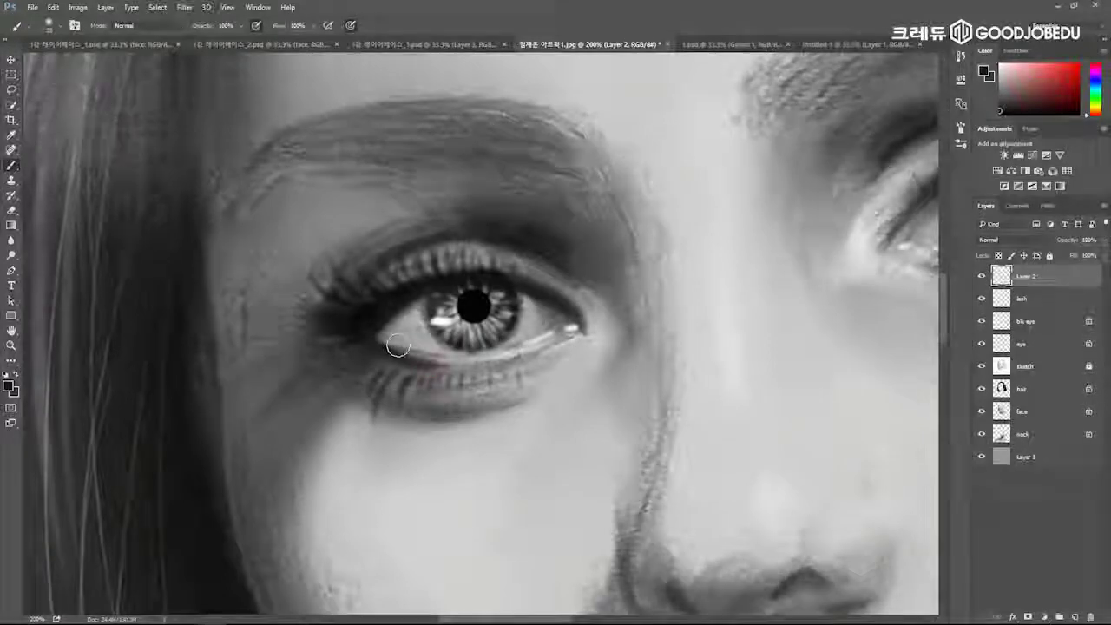
{"action": "left_click_drag", "start_coordinate": [739, 310], "coordinate": [591, 324]}
{"action": "left_click", "coordinate": [258, 370], "text": "alt"}
{"action": "mouse_move", "coordinate": [261, 369]}
{"action": "left_mouse_down"}
{"action": "mouse_move", "coordinate": [295, 370]}
{"action": "mouse_move", "coordinate": [271, 374]}
{"action": "left_mouse_up"}
{"action": "left_click", "coordinate": [239, 354], "text": "alt"}
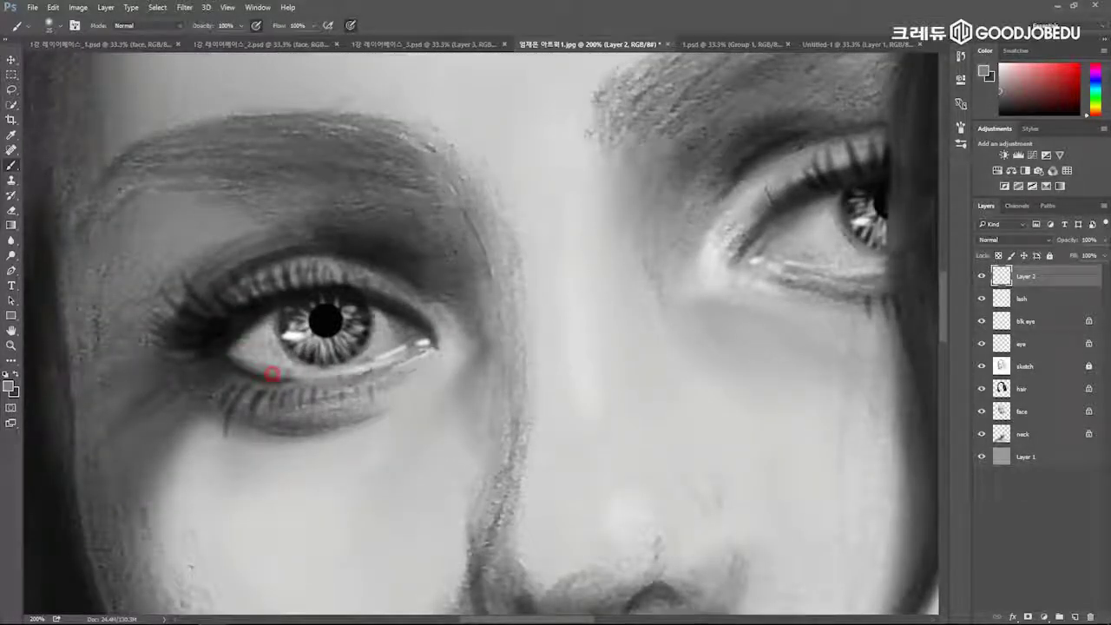
Shade the lower lid of the right-hand eye with grey tones sampled from the skin beneath it.
{"action": "mouse_move", "coordinate": [745, 326]}
{"action": "left_mouse_down"}
{"action": "mouse_move", "coordinate": [654, 327]}
{"action": "mouse_move", "coordinate": [796, 306]}
{"action": "left_mouse_up"}
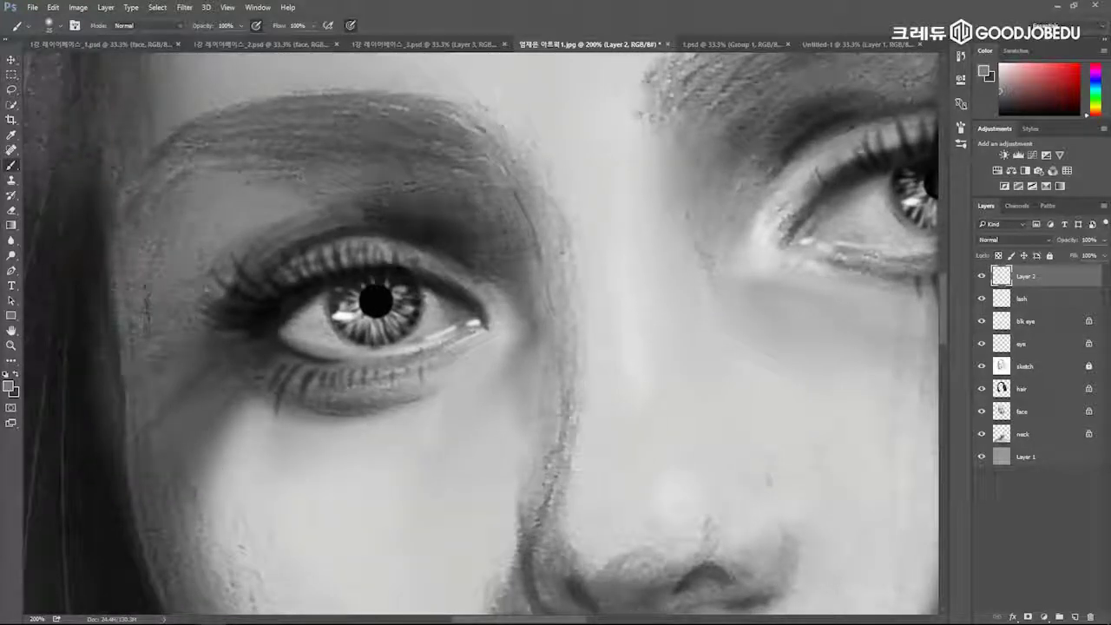
{"action": "mouse_move", "coordinate": [843, 246]}
{"action": "left_mouse_down"}
{"action": "mouse_move", "coordinate": [864, 258]}
{"action": "mouse_move", "coordinate": [841, 289]}
{"action": "left_mouse_up"}
{"action": "left_click", "coordinate": [828, 292], "text": "alt"}
{"action": "left_click", "coordinate": [851, 289], "text": "alt"}
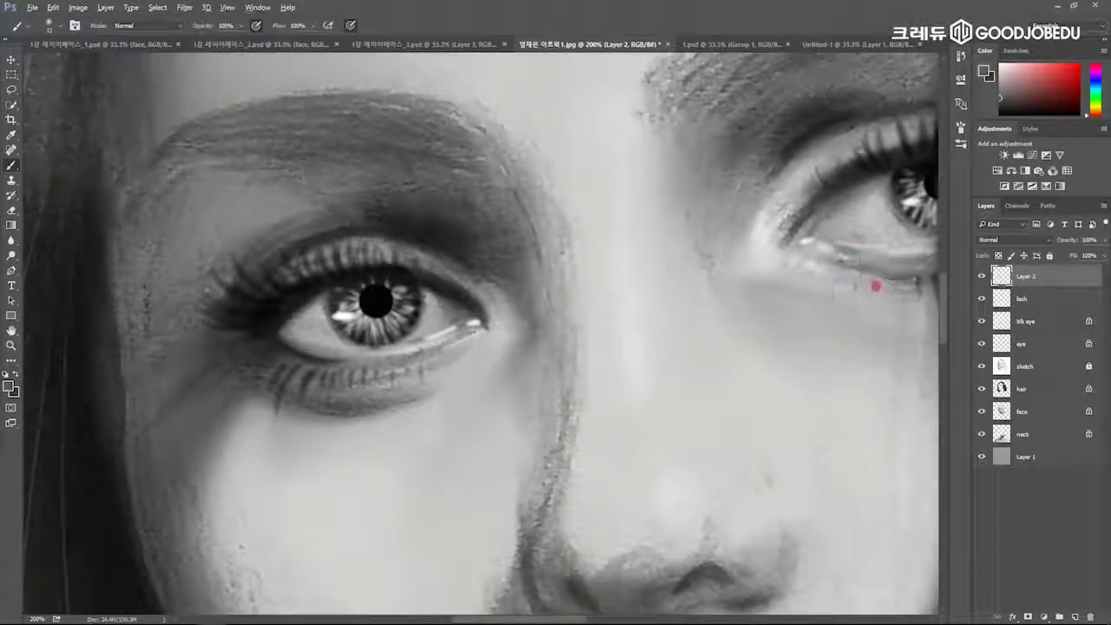
{"action": "left_click_drag", "start_coordinate": [766, 256], "coordinate": [799, 252]}
Sample black from the left-hand eye and paint darker lower lashes along its lower lid.
{"action": "mouse_move", "coordinate": [365, 370]}
{"action": "left_mouse_down"}
{"action": "mouse_move", "coordinate": [385, 377]}
{"action": "mouse_move", "coordinate": [368, 354]}
{"action": "mouse_move", "coordinate": [344, 389]}
{"action": "left_mouse_up"}
{"action": "left_click", "coordinate": [340, 303], "text": "alt"}
{"action": "mouse_move", "coordinate": [382, 355]}
{"action": "left_mouse_down"}
{"action": "mouse_move", "coordinate": [368, 384]}
{"action": "mouse_move", "coordinate": [384, 390]}
{"action": "mouse_move", "coordinate": [335, 363]}
{"action": "left_mouse_up"}
{"action": "left_click_drag", "start_coordinate": [493, 345], "coordinate": [451, 347]}
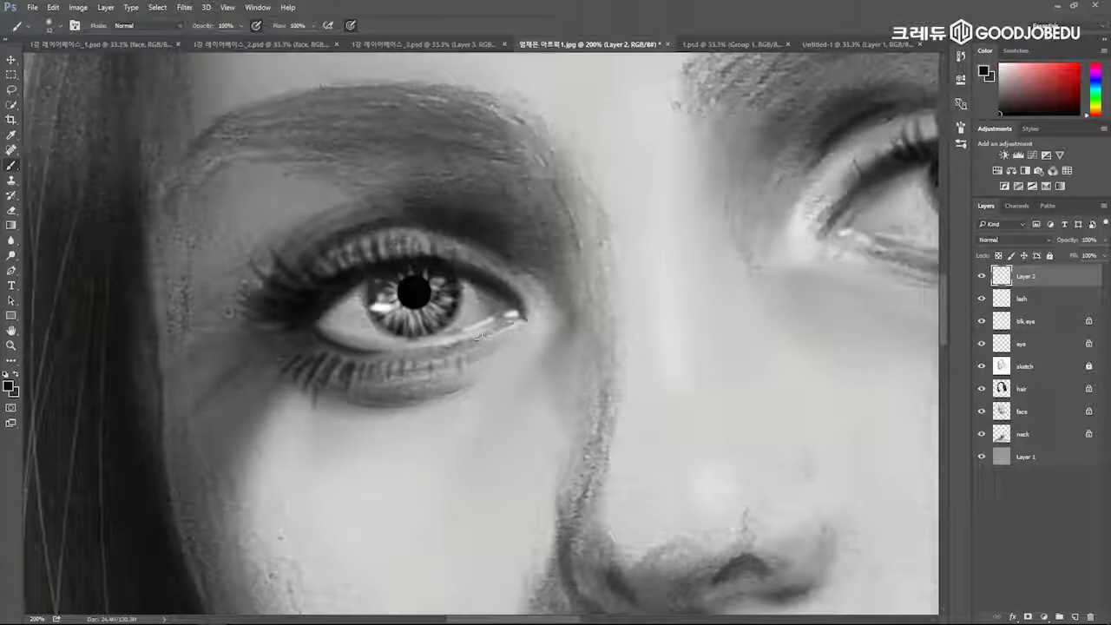
Darken the inner corners of both eyes with sampled dark tones, adding a new layer above the highlight layer.
{"action": "left_click_drag", "start_coordinate": [525, 307], "coordinate": [516, 316]}
{"action": "left_click_drag", "start_coordinate": [667, 278], "coordinate": [536, 319]}
{"action": "mouse_move", "coordinate": [694, 282]}
{"action": "left_mouse_down"}
{"action": "mouse_move", "coordinate": [733, 262]}
{"action": "mouse_move", "coordinate": [725, 244]}
{"action": "mouse_move", "coordinate": [719, 265]}
{"action": "mouse_move", "coordinate": [746, 280]}
{"action": "mouse_move", "coordinate": [726, 264]}
{"action": "mouse_move", "coordinate": [739, 233]}
{"action": "left_mouse_up"}
{"action": "left_click", "coordinate": [737, 252], "text": "alt"}
{"action": "left_click", "coordinate": [736, 253], "text": "alt"}
{"action": "left_click_drag", "start_coordinate": [484, 285], "coordinate": [584, 293]}
{"action": "mouse_move", "coordinate": [474, 354]}
{"action": "left_mouse_down"}
{"action": "mouse_move", "coordinate": [484, 360]}
{"action": "mouse_move", "coordinate": [481, 350]}
{"action": "mouse_move", "coordinate": [475, 366]}
{"action": "left_mouse_up"}
{"action": "left_click", "coordinate": [468, 345], "text": "alt"}
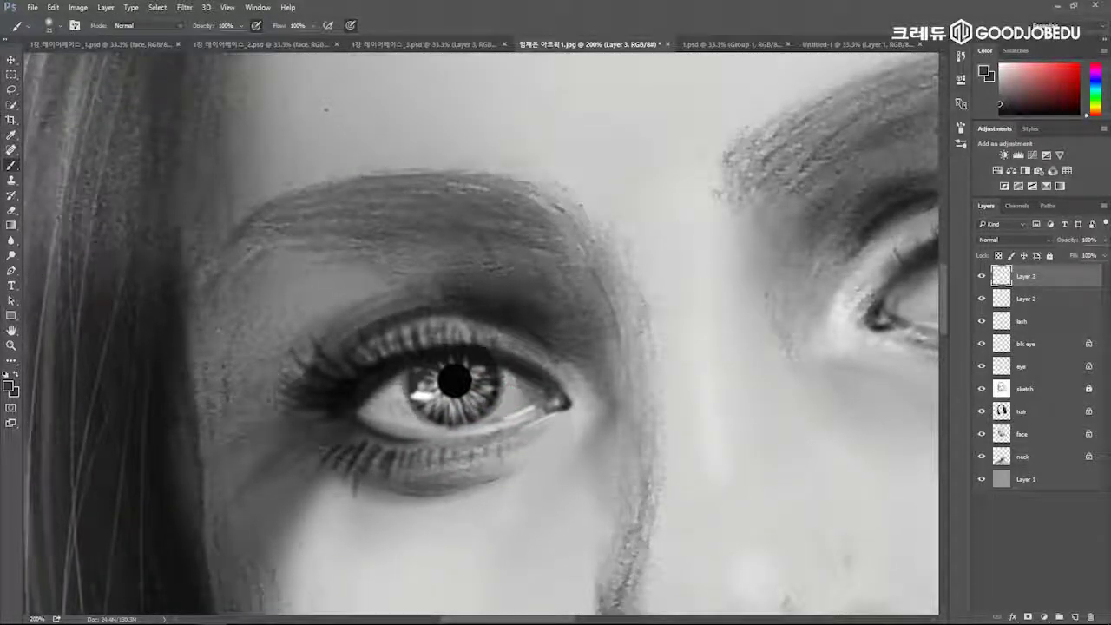
Sample the dark hair tone and paint over the light gap in the right-hand side of the hair on the new layer.
{"action": "key", "text": "ctrl+0"}
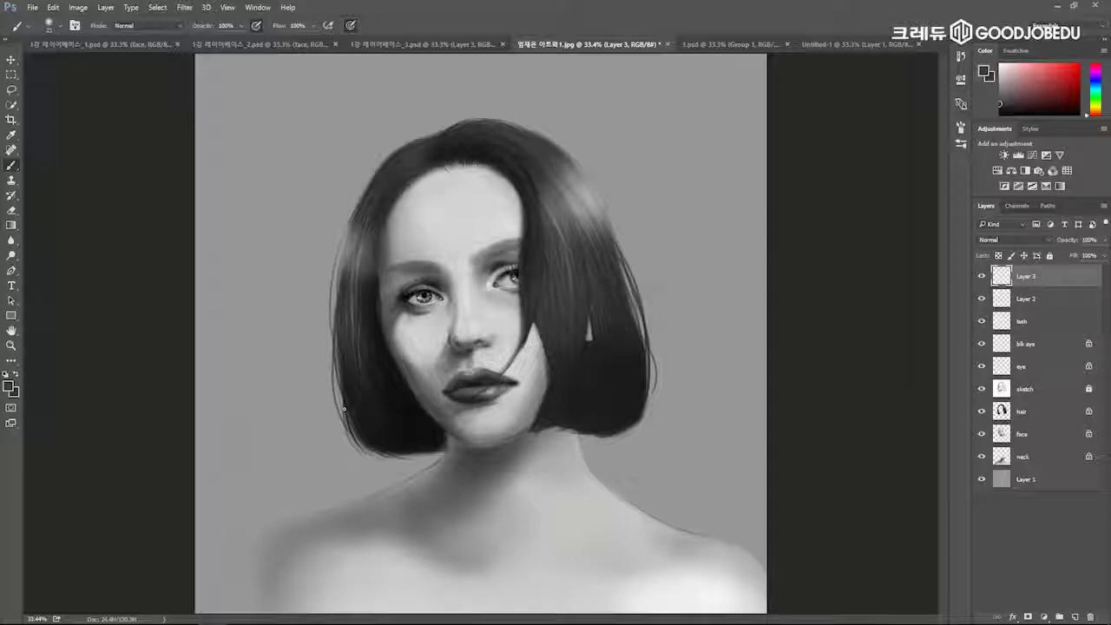
{"action": "left_click", "coordinate": [643, 395], "text": "alt"}
{"action": "key", "text": "ctrl"}
{"action": "key", "text": "ctrl"}
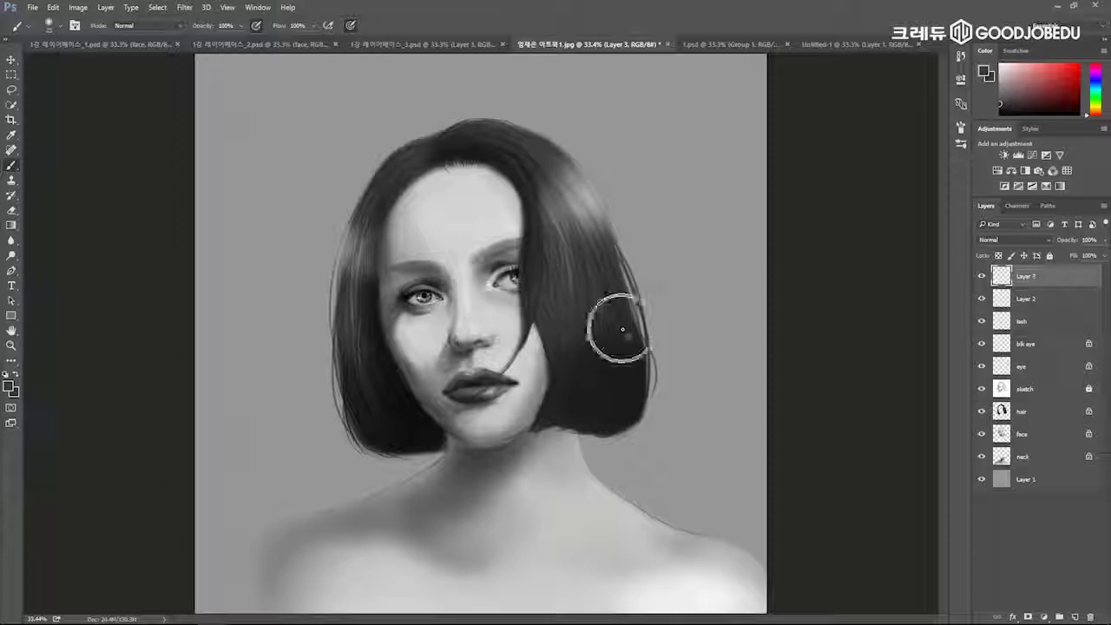